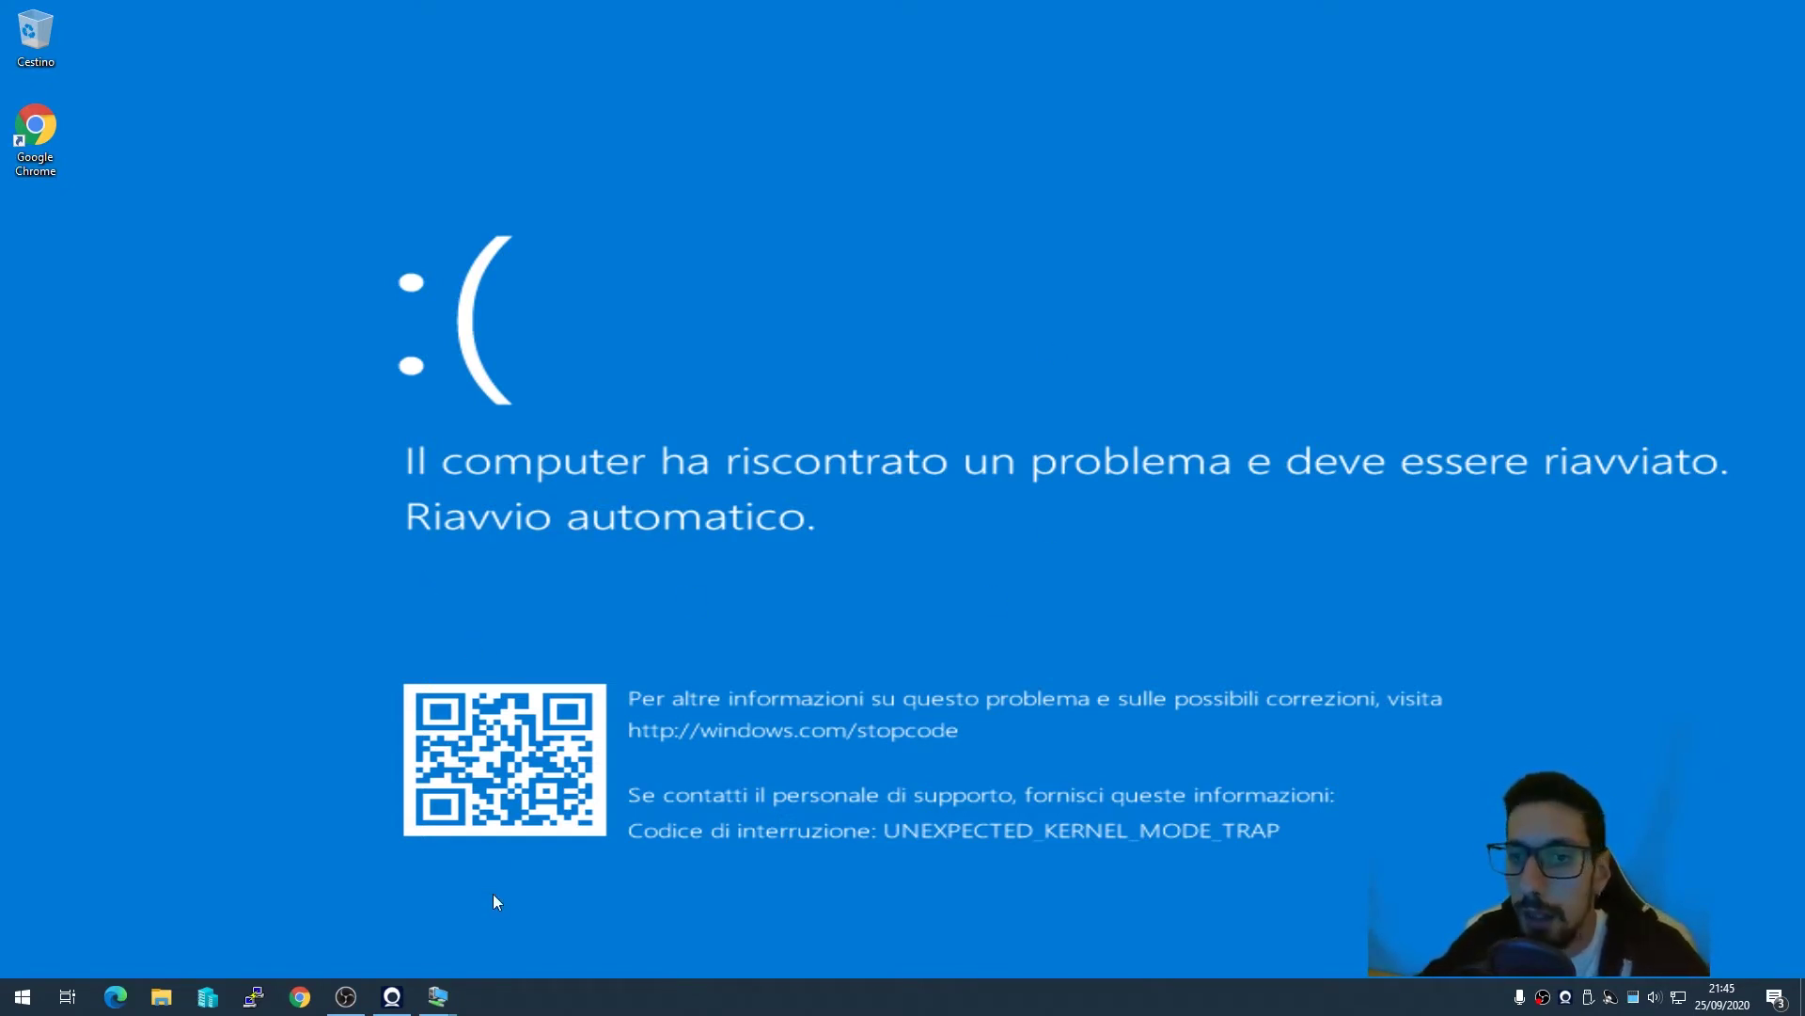
Step: Bring up the Server 2019 virtual machine's console and sign in to the Administrator account with its password
mouse_move(425, 1009)
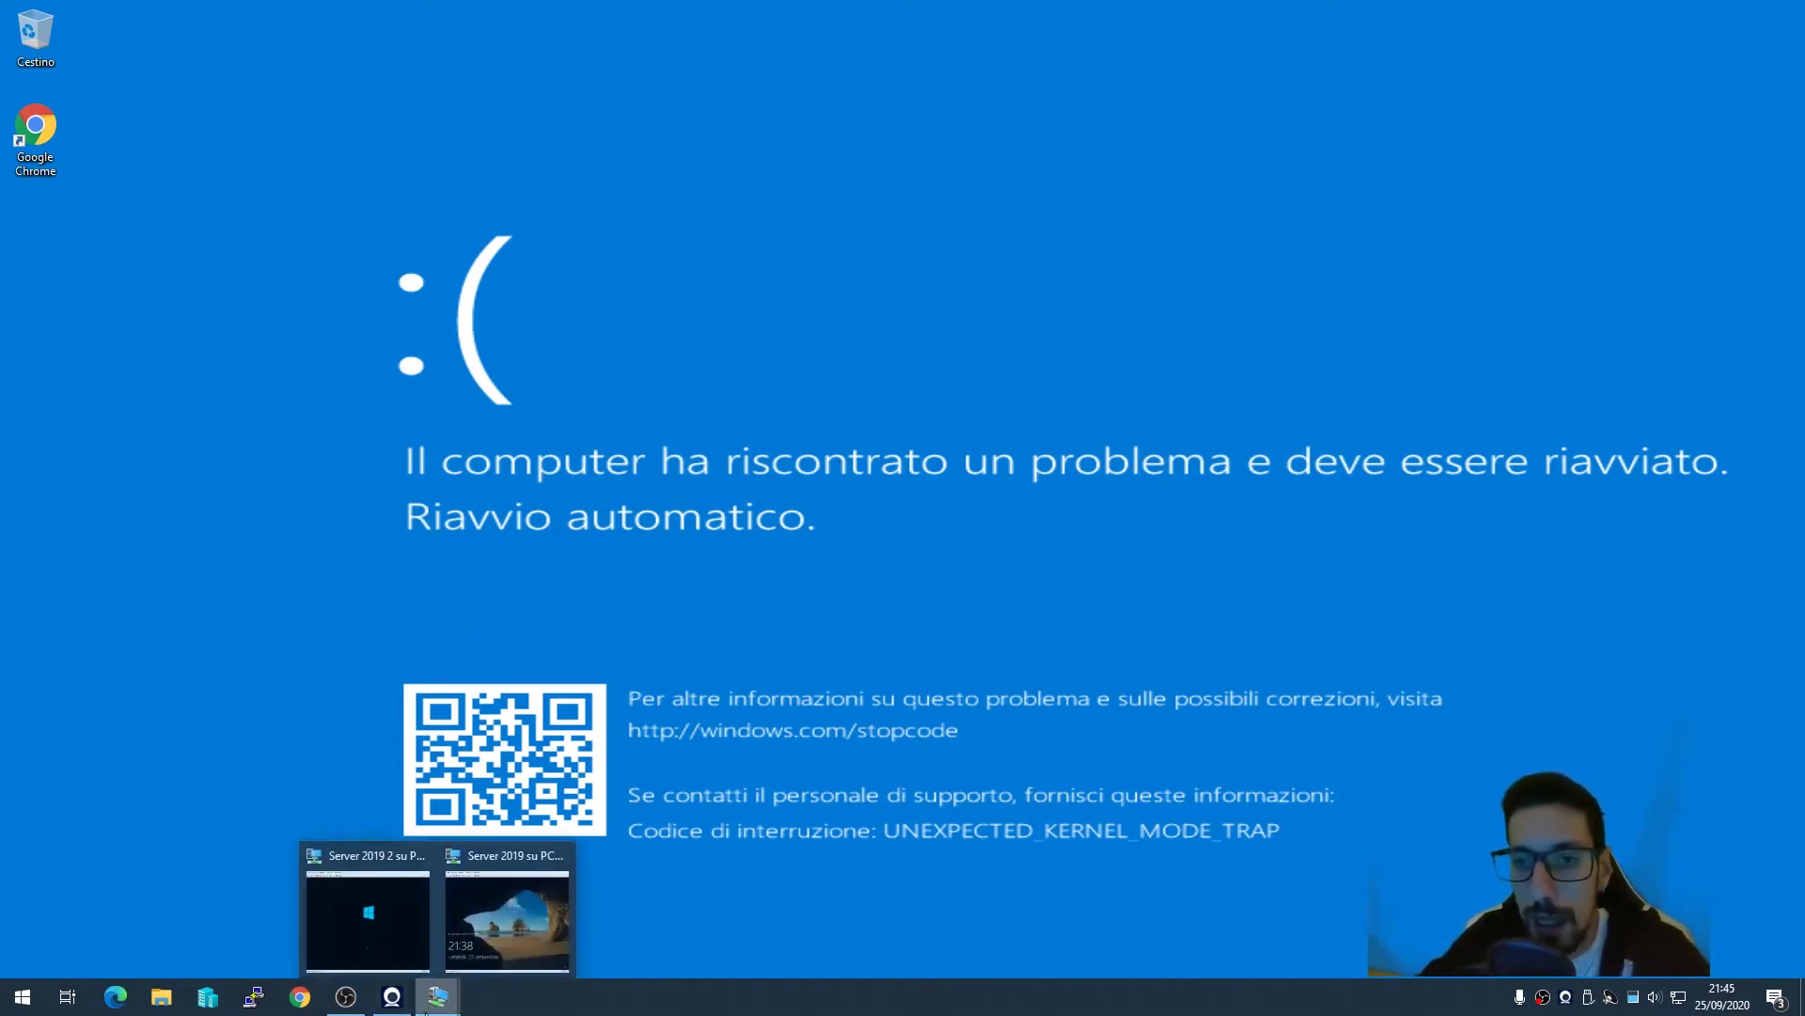
left_click(422, 935)
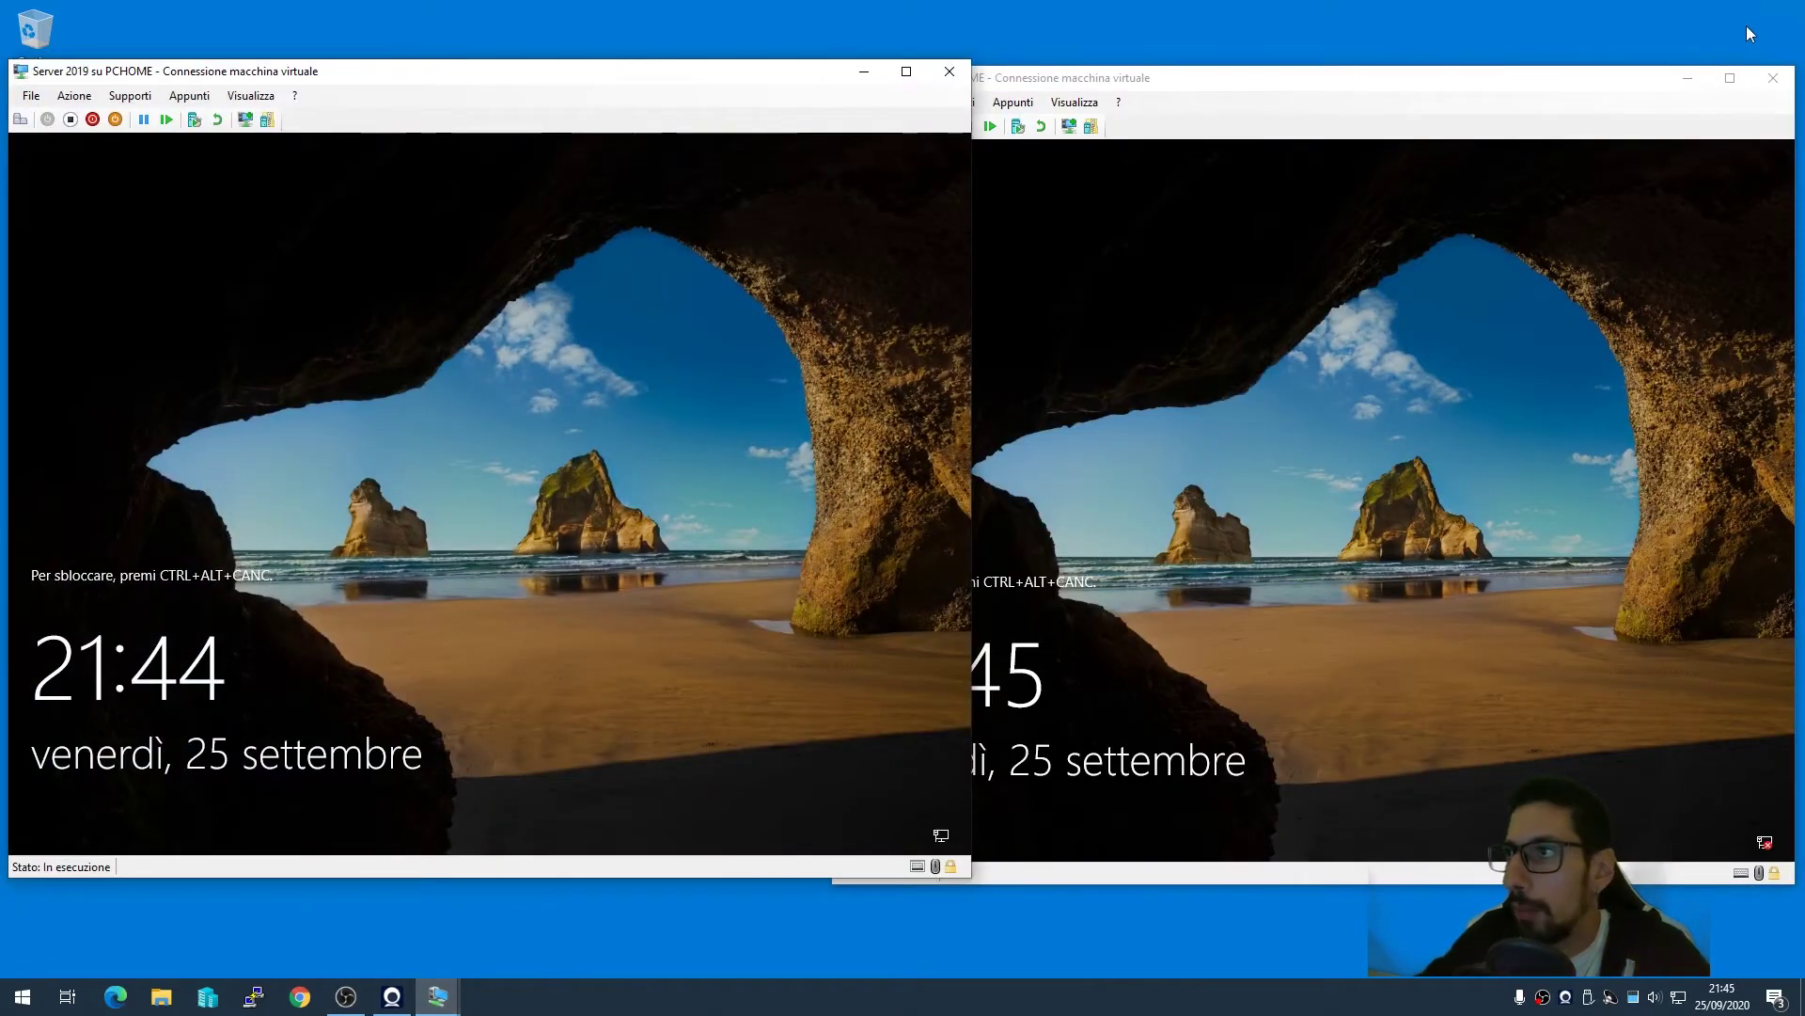
left_click(1688, 78)
left_click(20, 119)
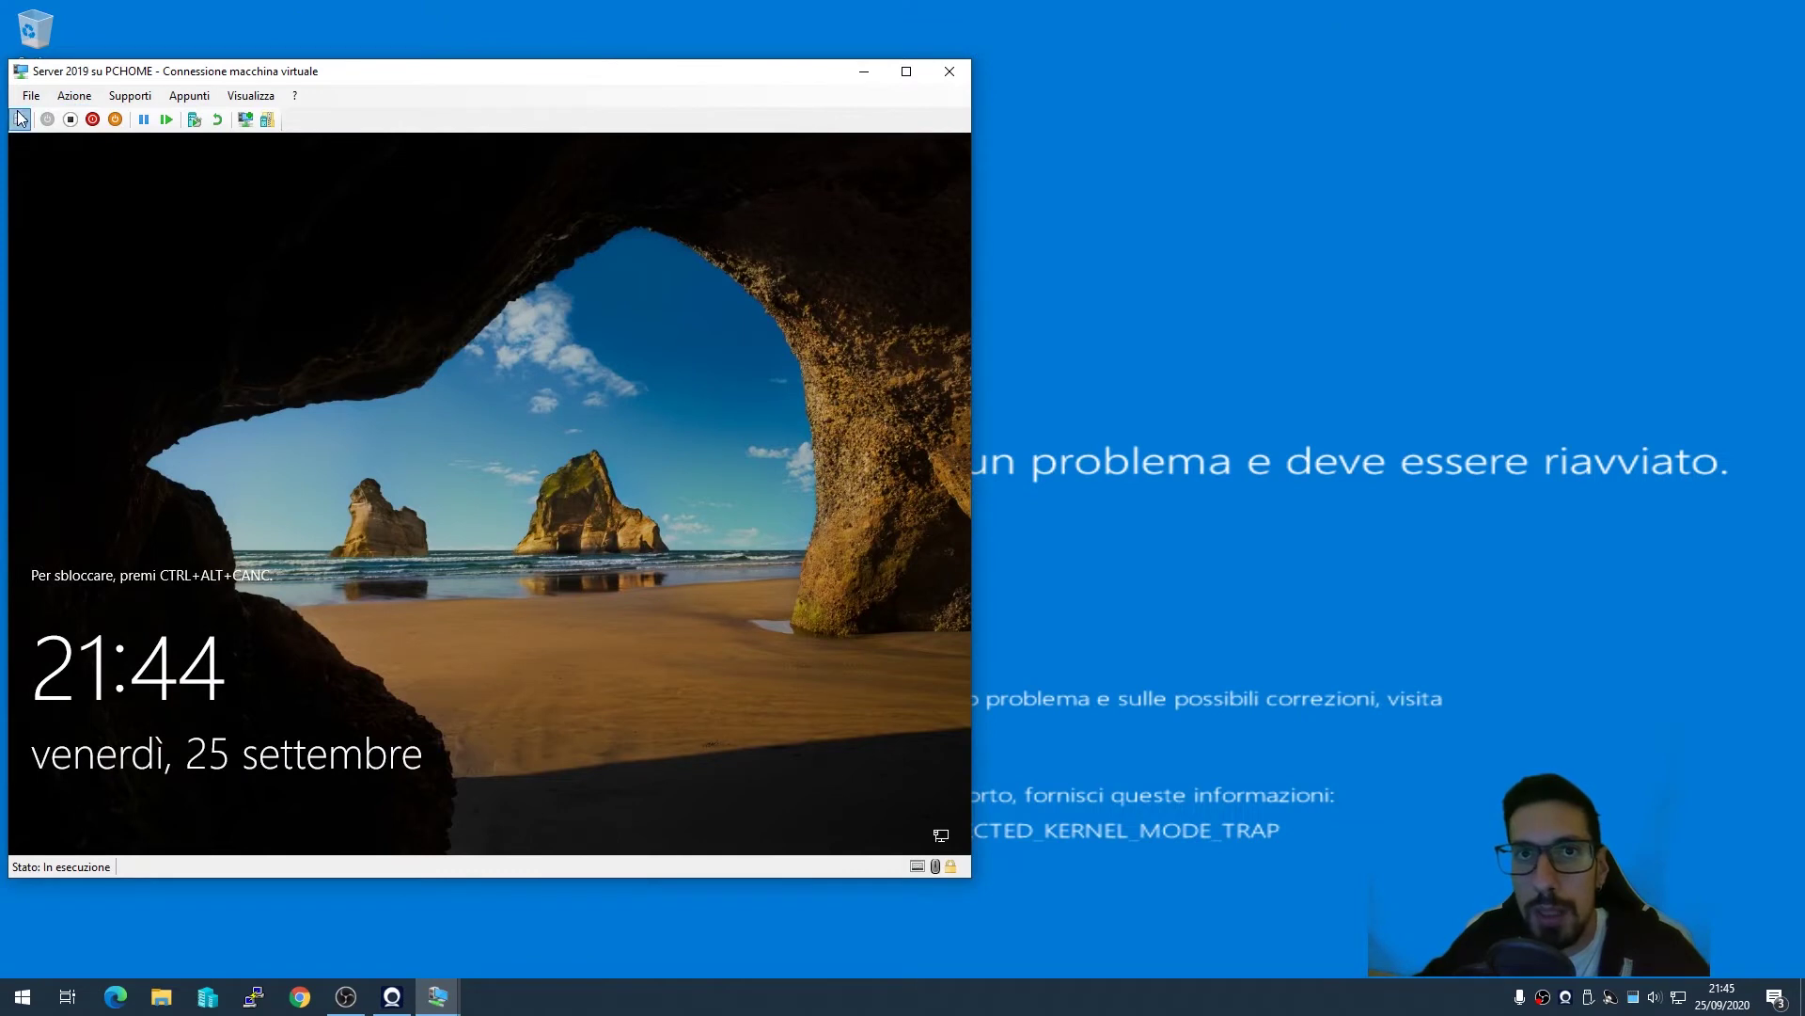
left_click_drag(94, 80, 303, 97)
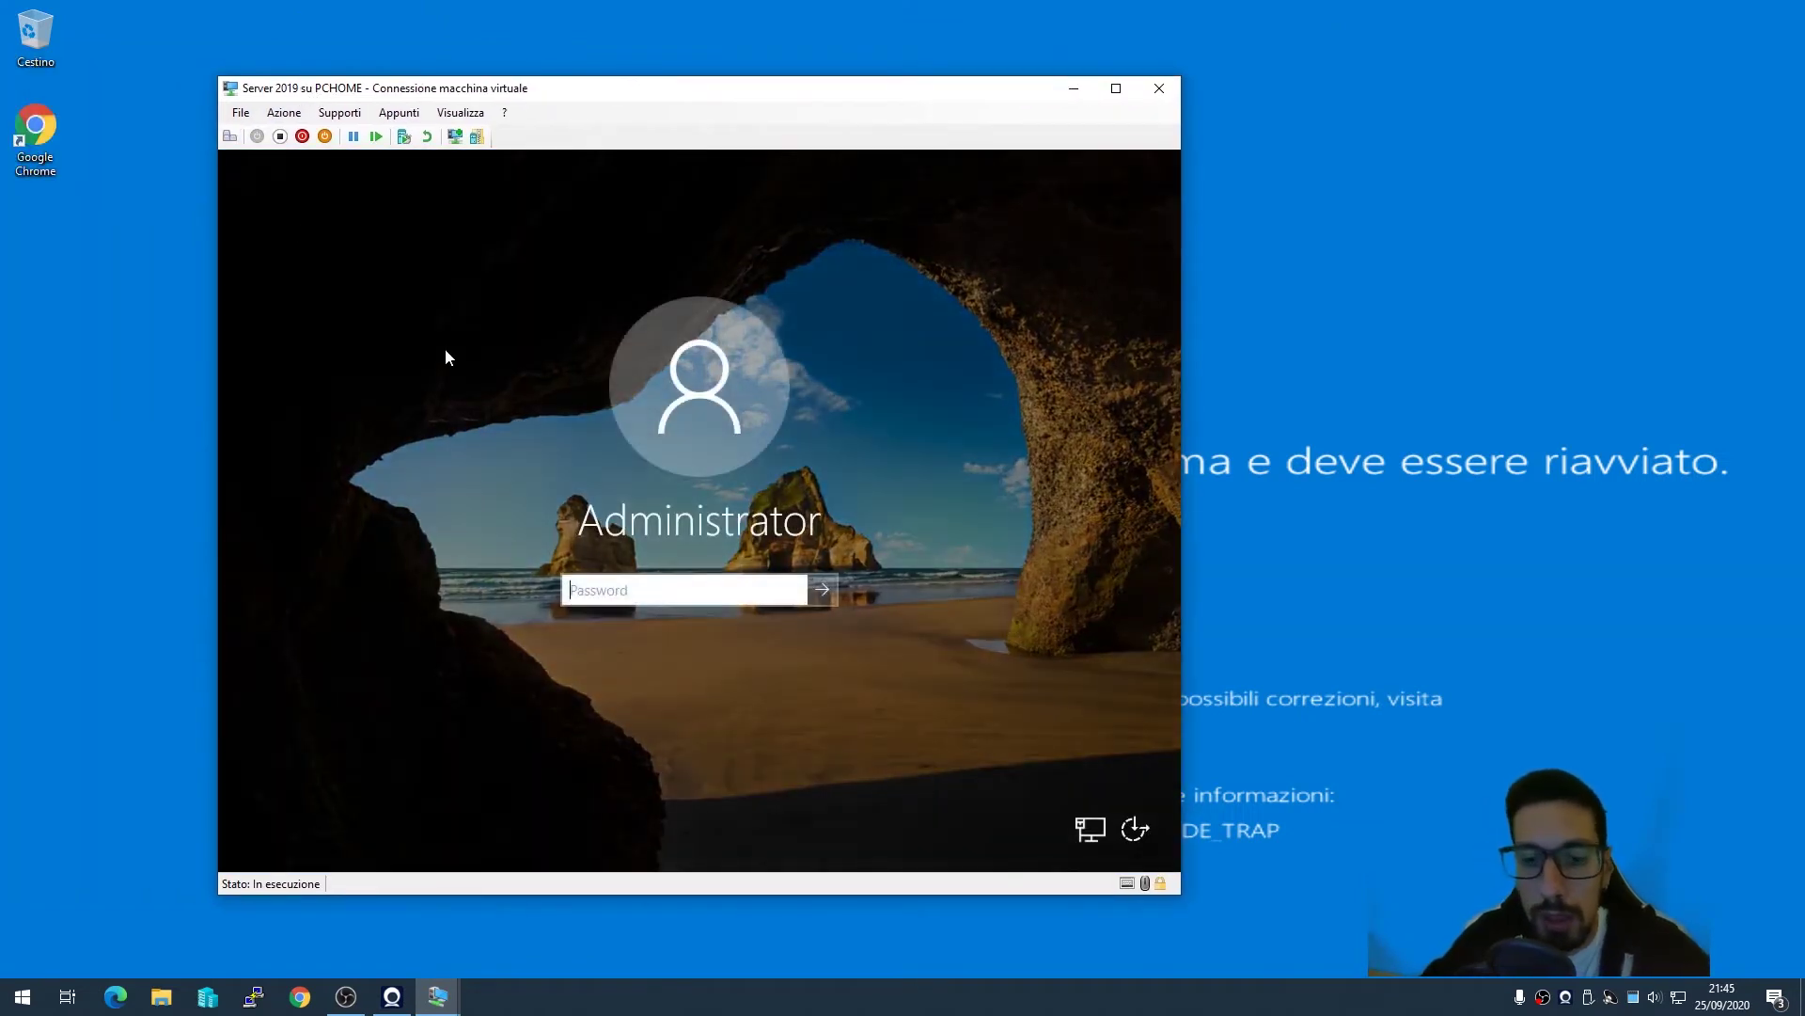
type("************")
key("Return")
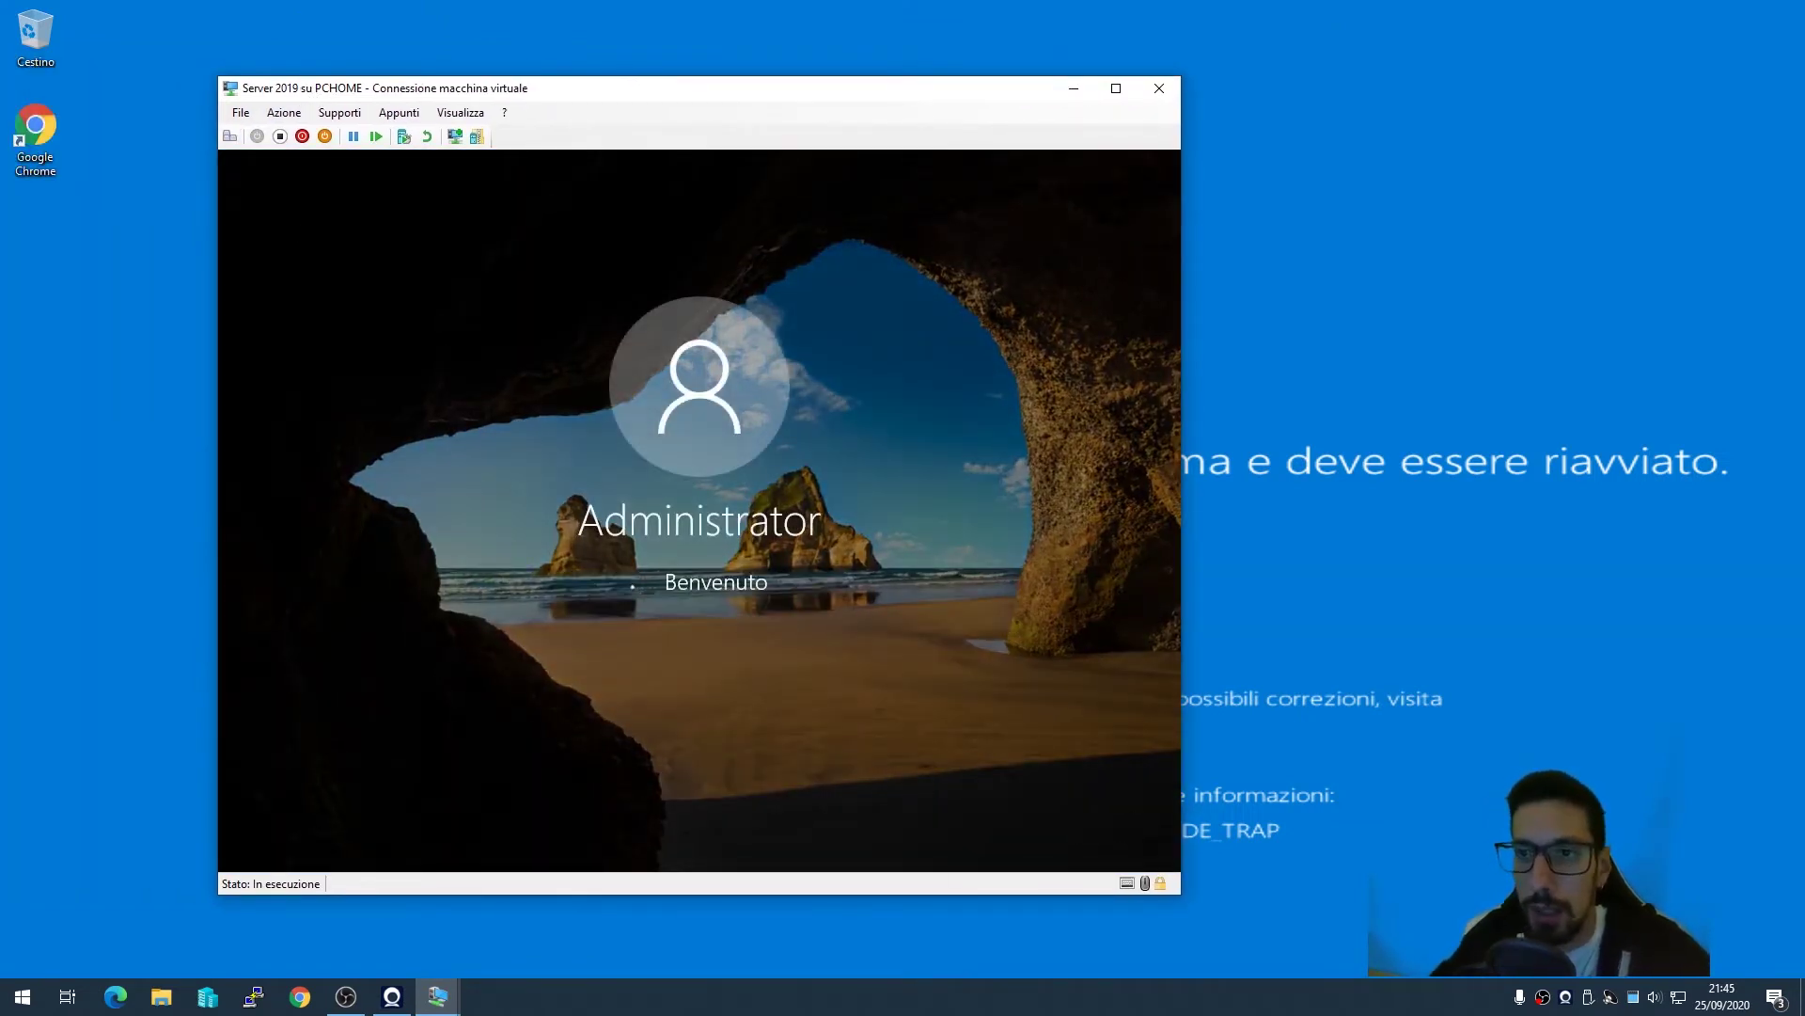
left_click_drag(557, 93, 637, 83)
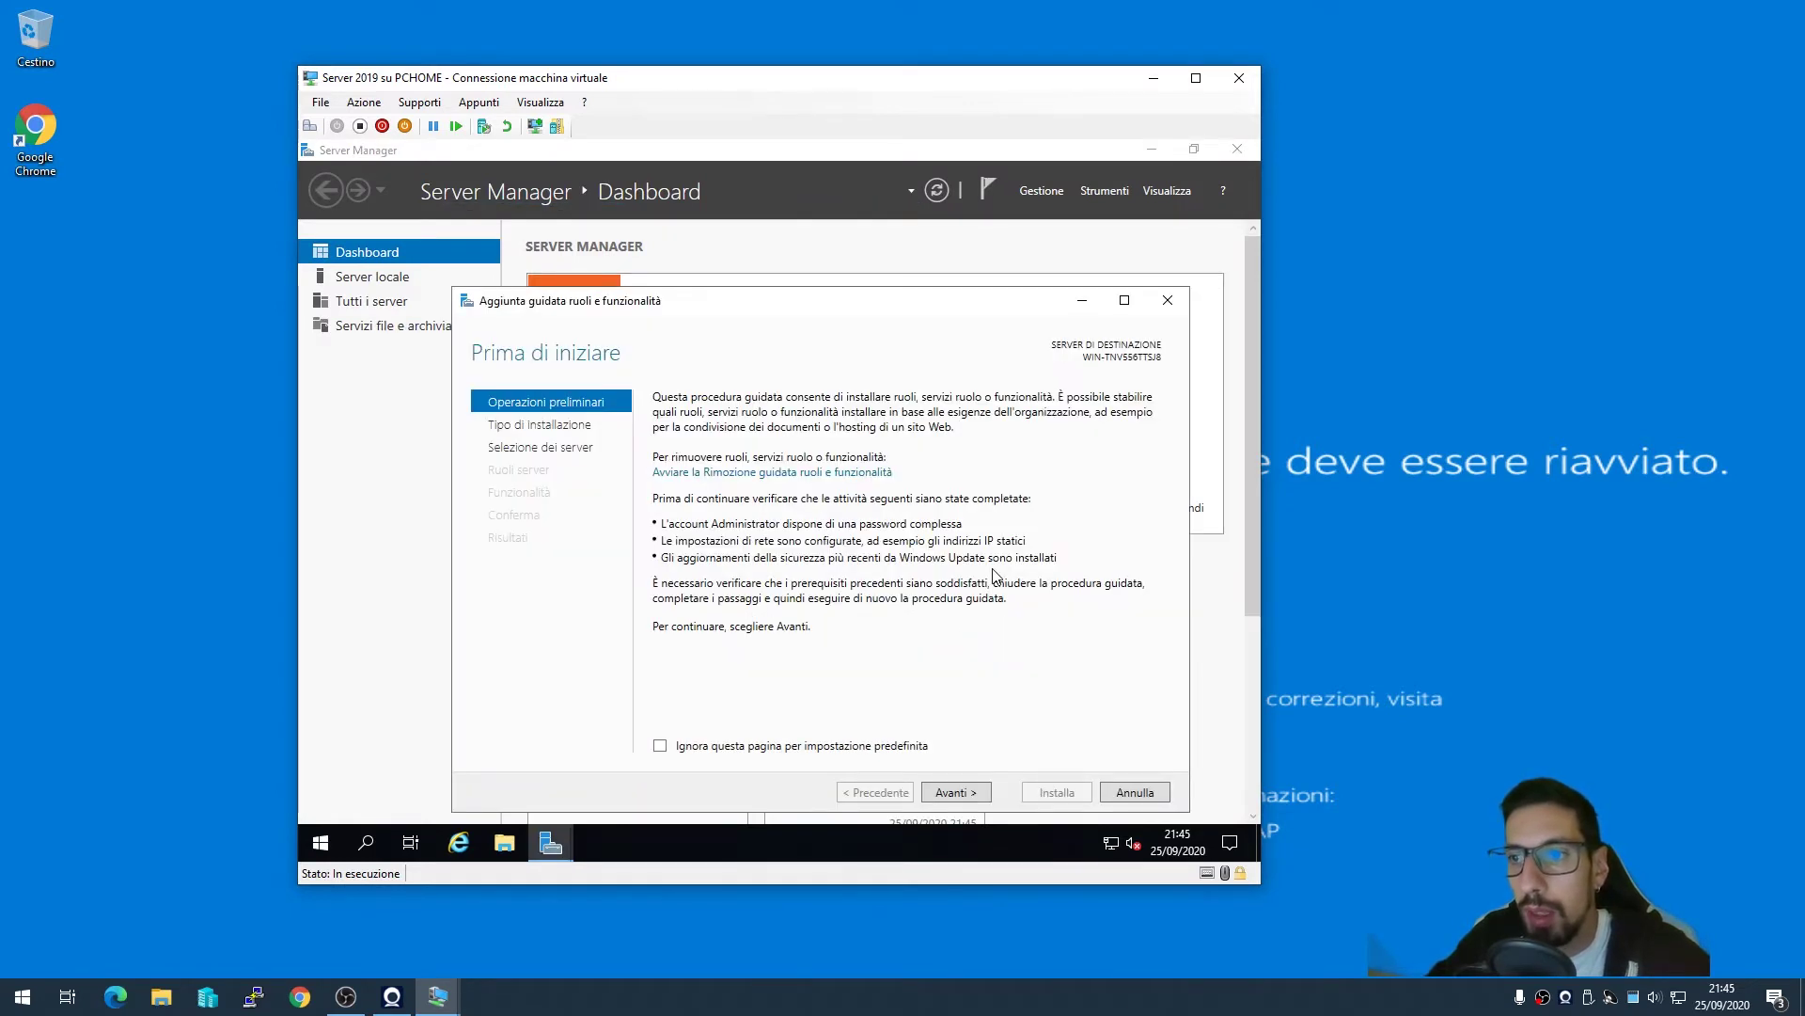
Step: Accept role-based installation on the server from the pool and select the Hyper-V role with its required management features
left_click(951, 794)
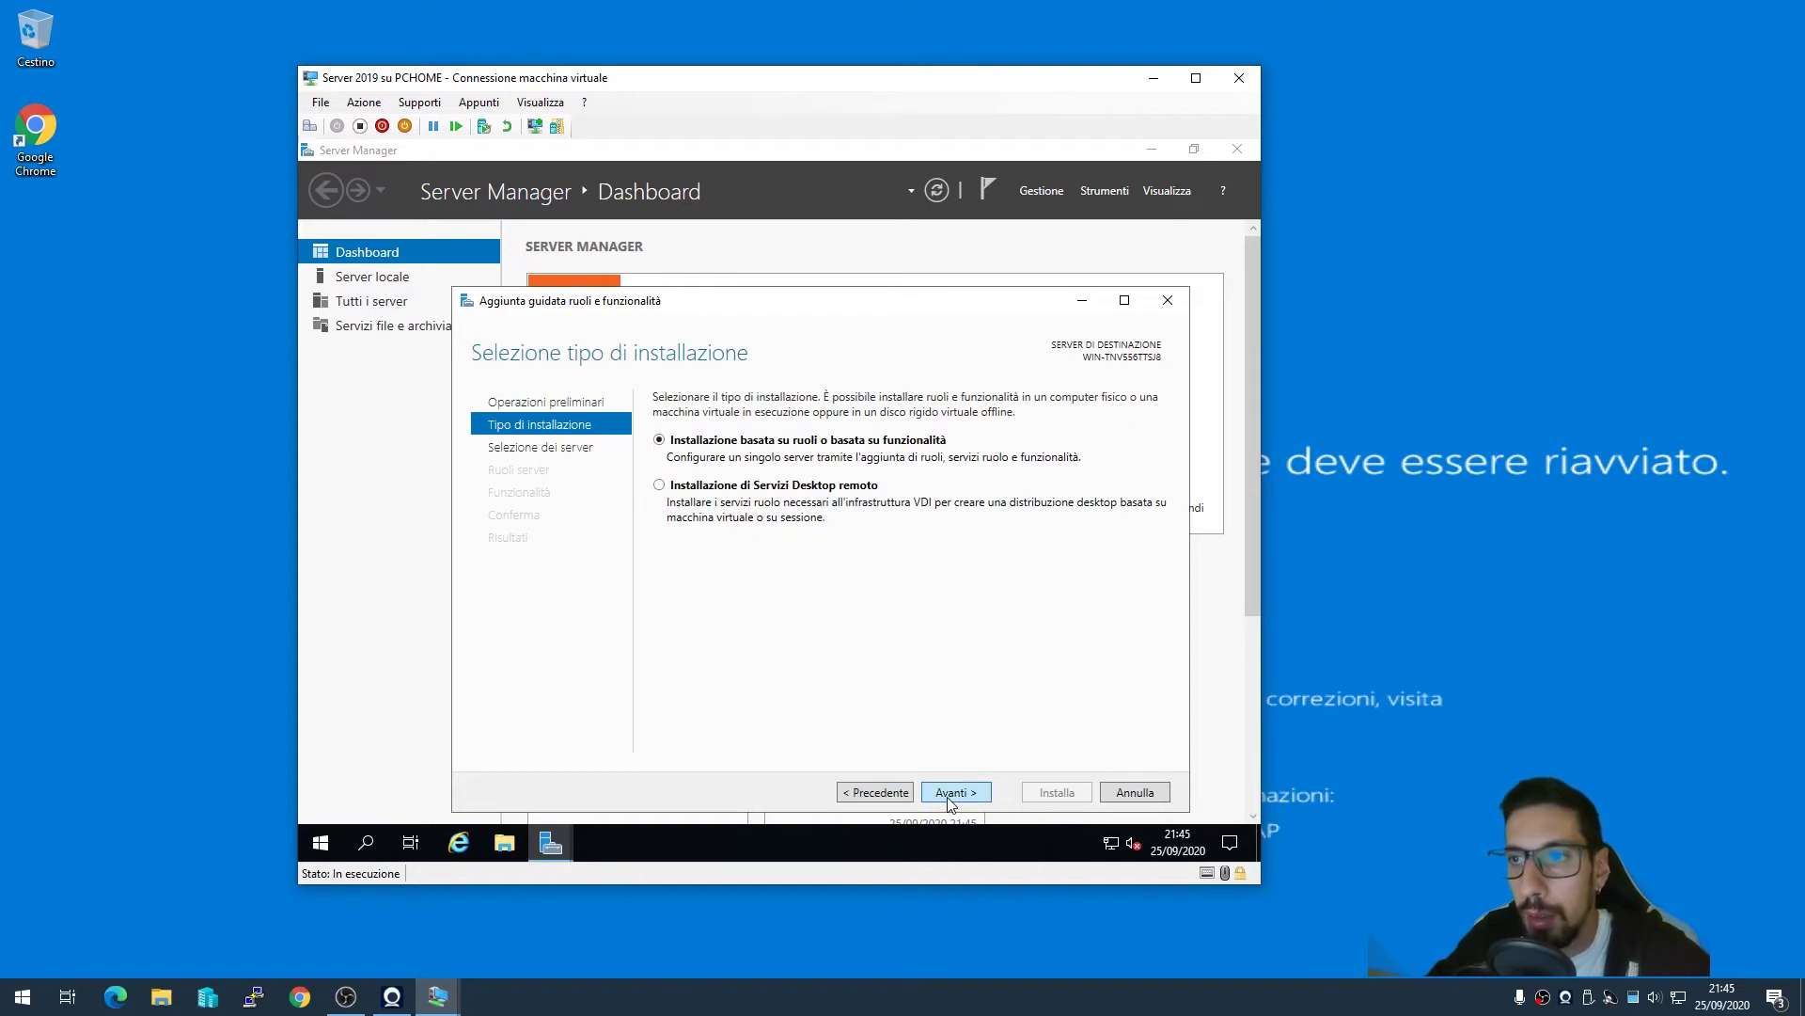
left_click(952, 795)
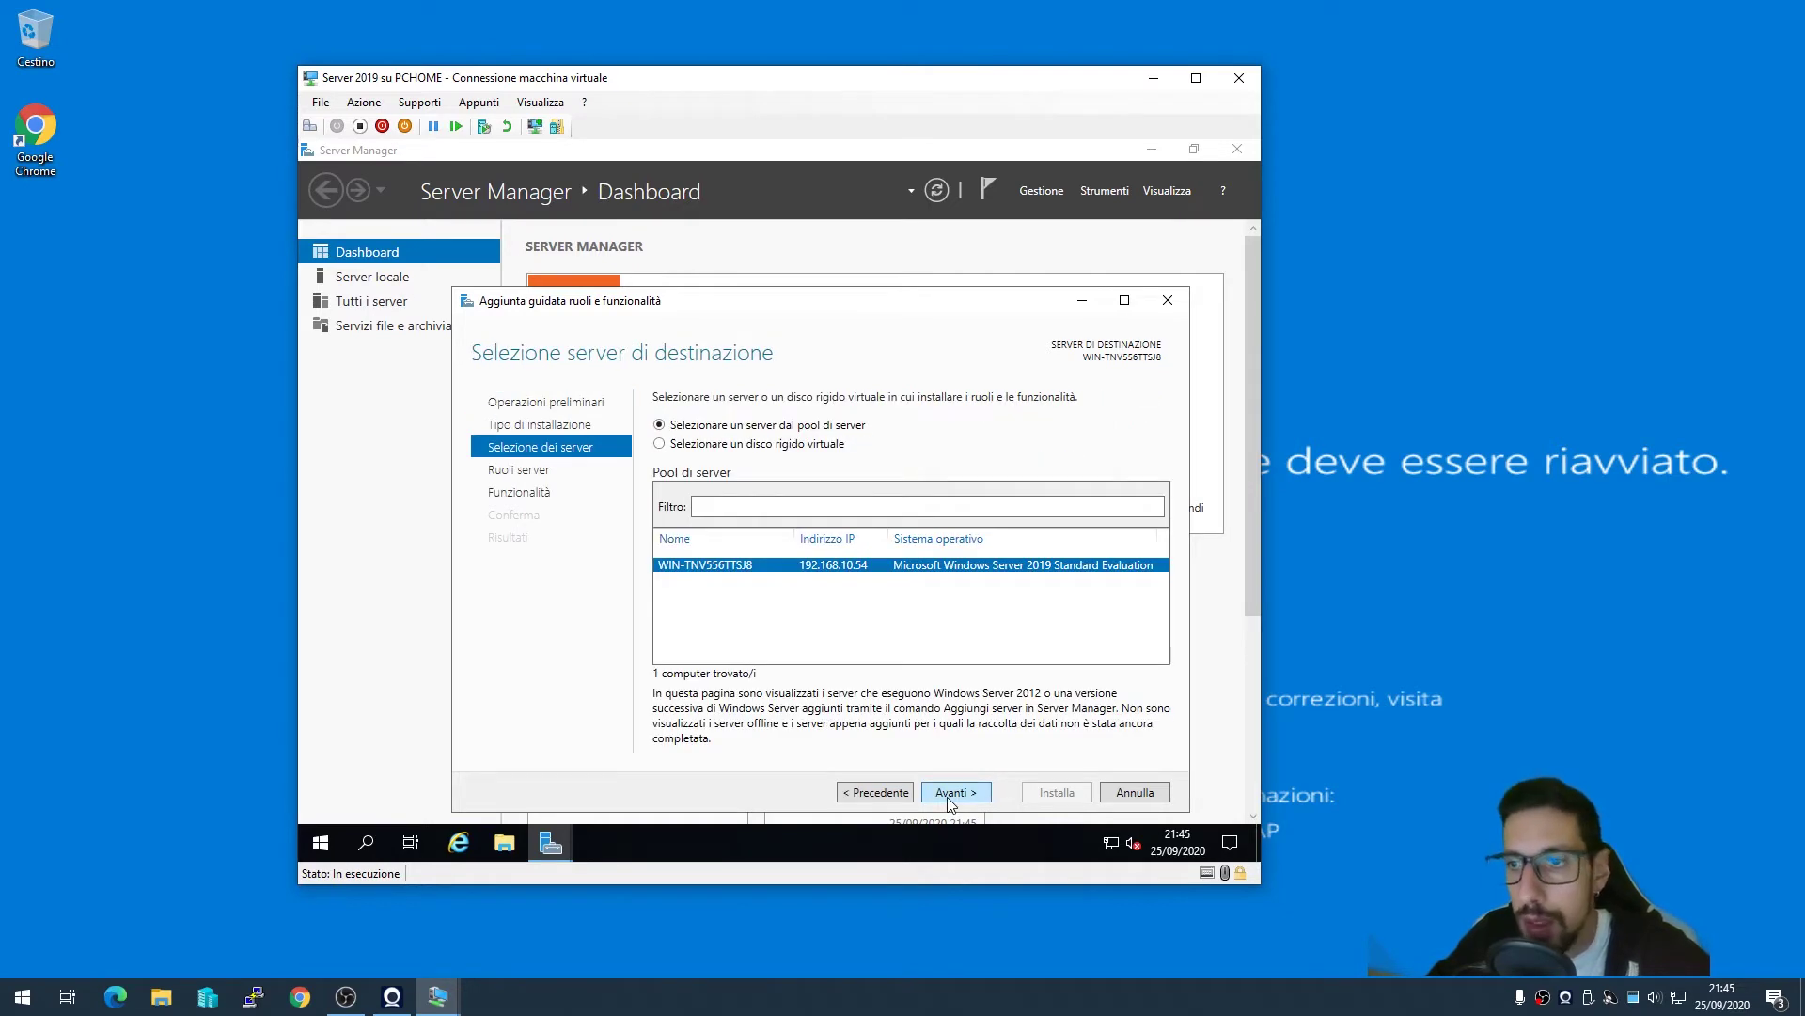
left_click(952, 795)
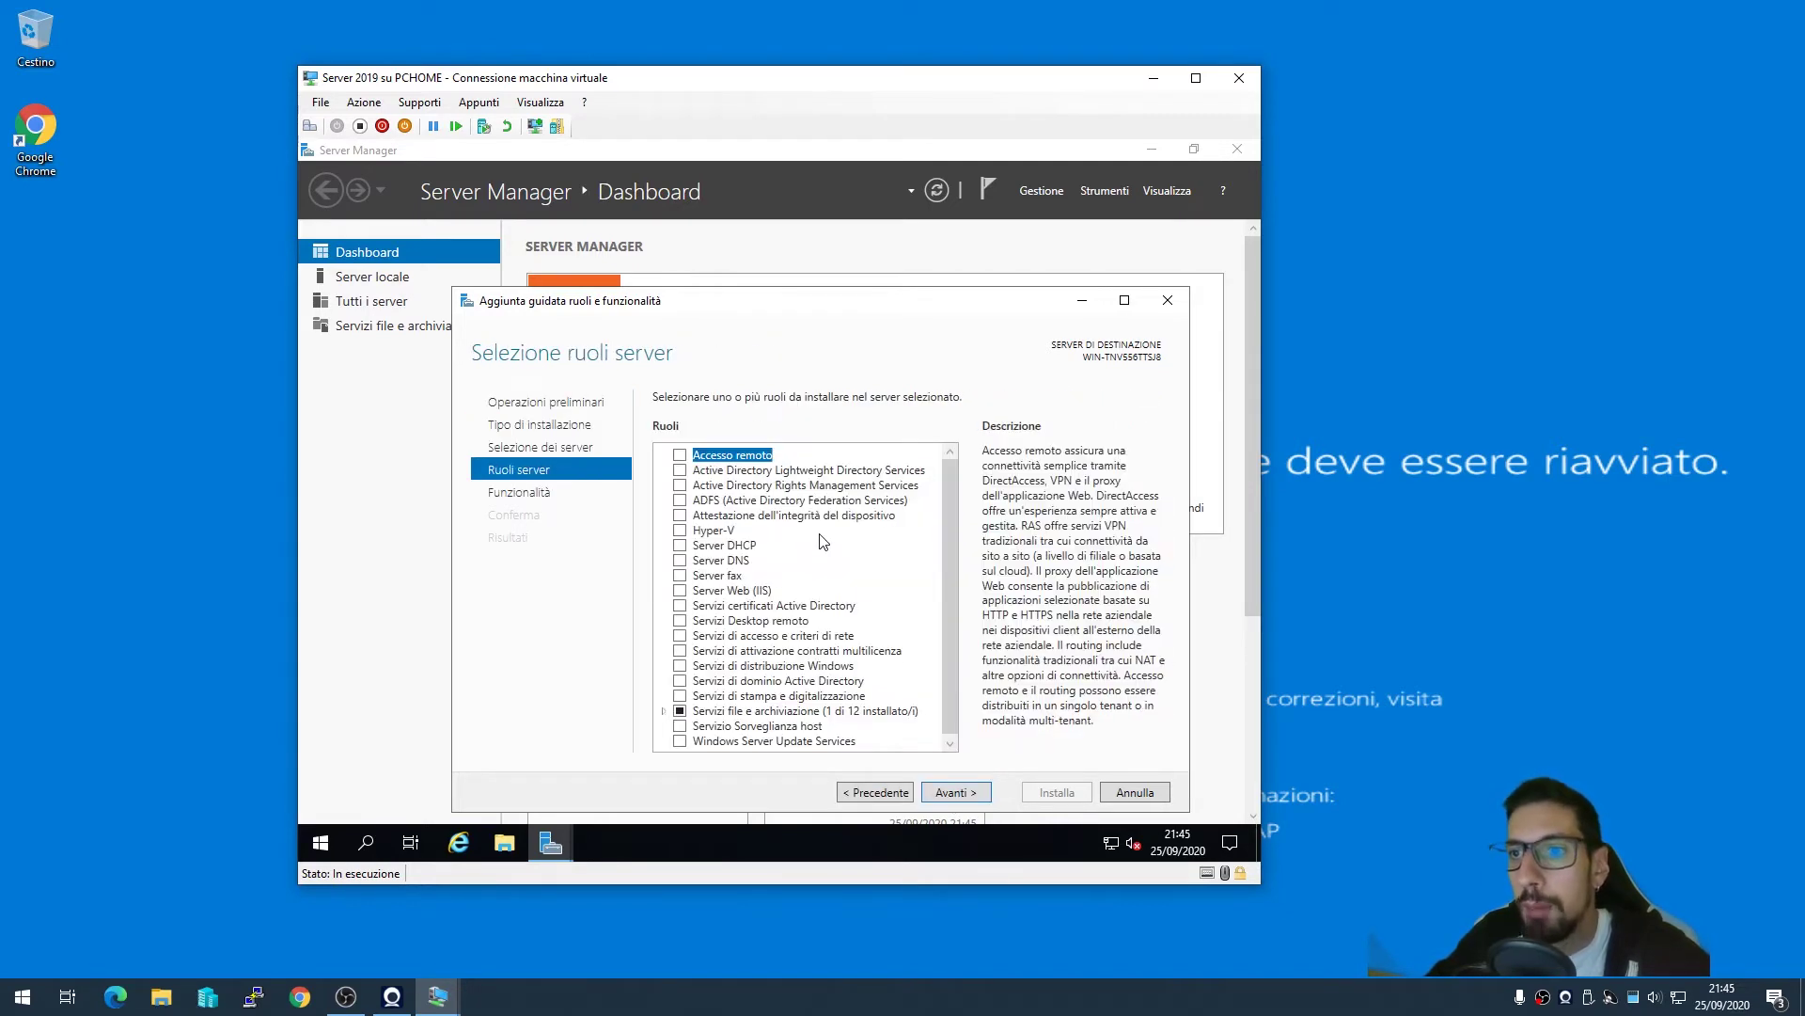
left_click(679, 532)
left_click(869, 703)
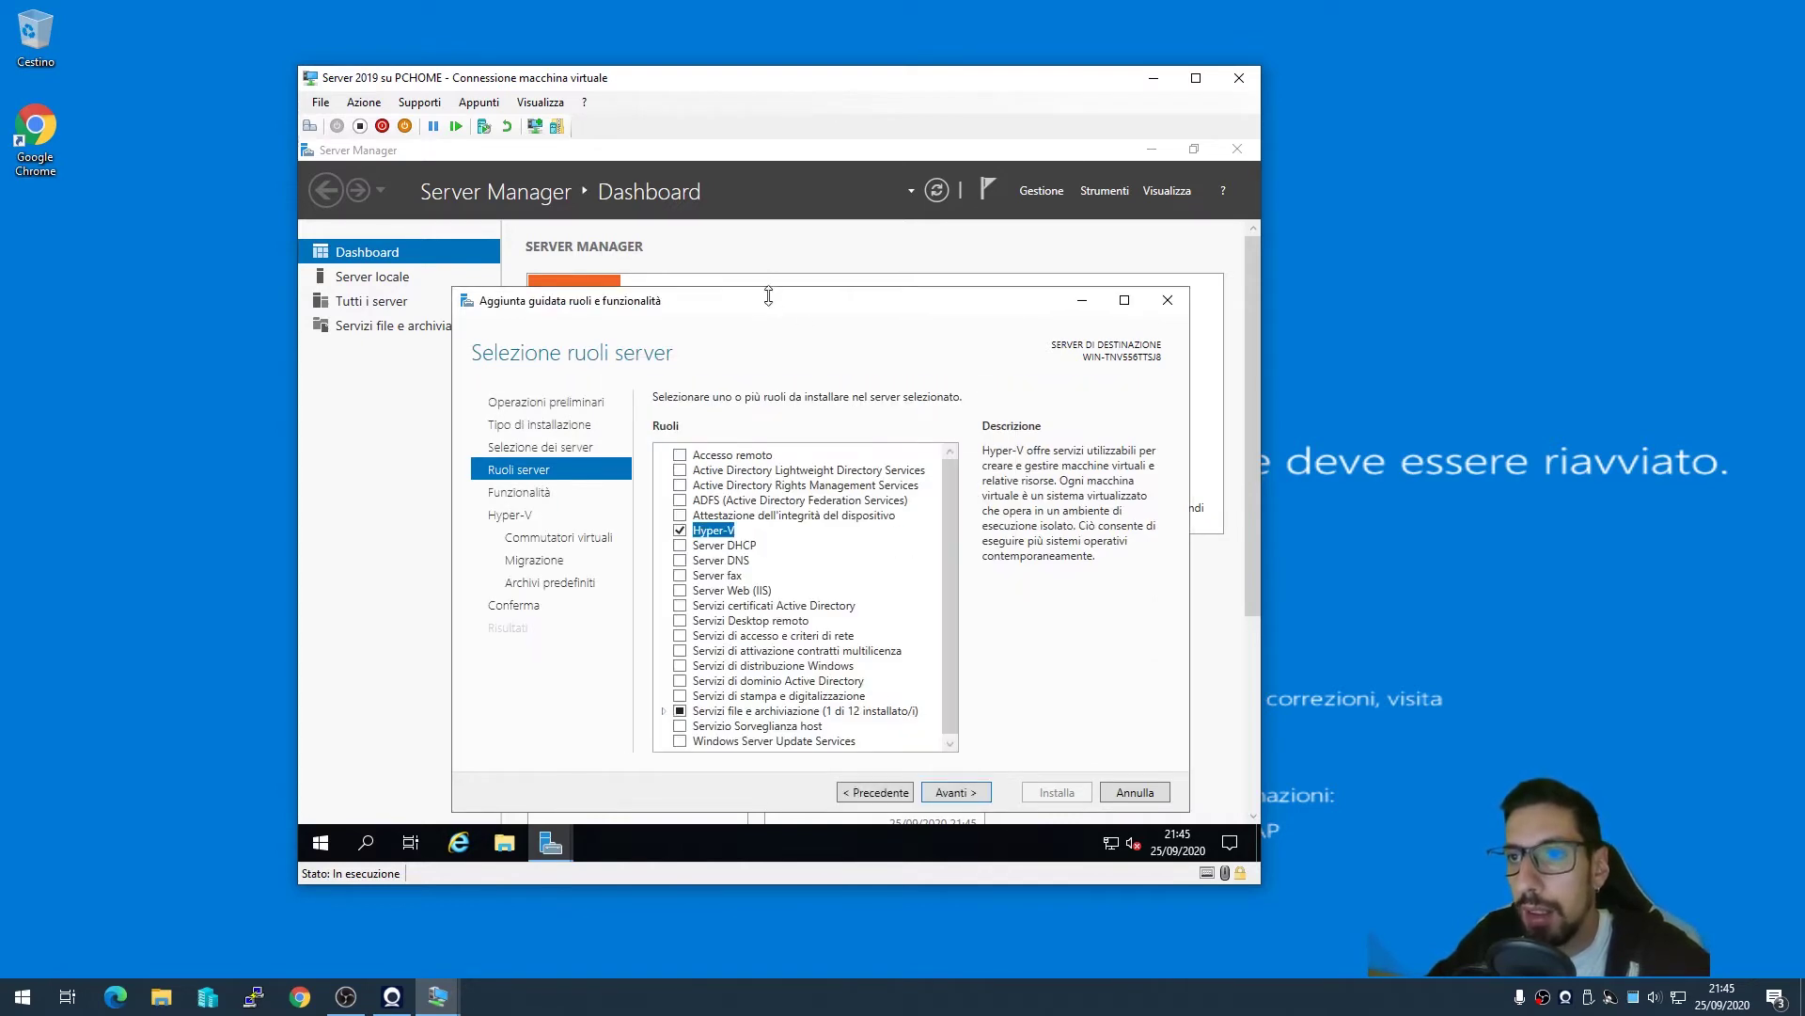
left_click_drag(768, 296, 718, 233)
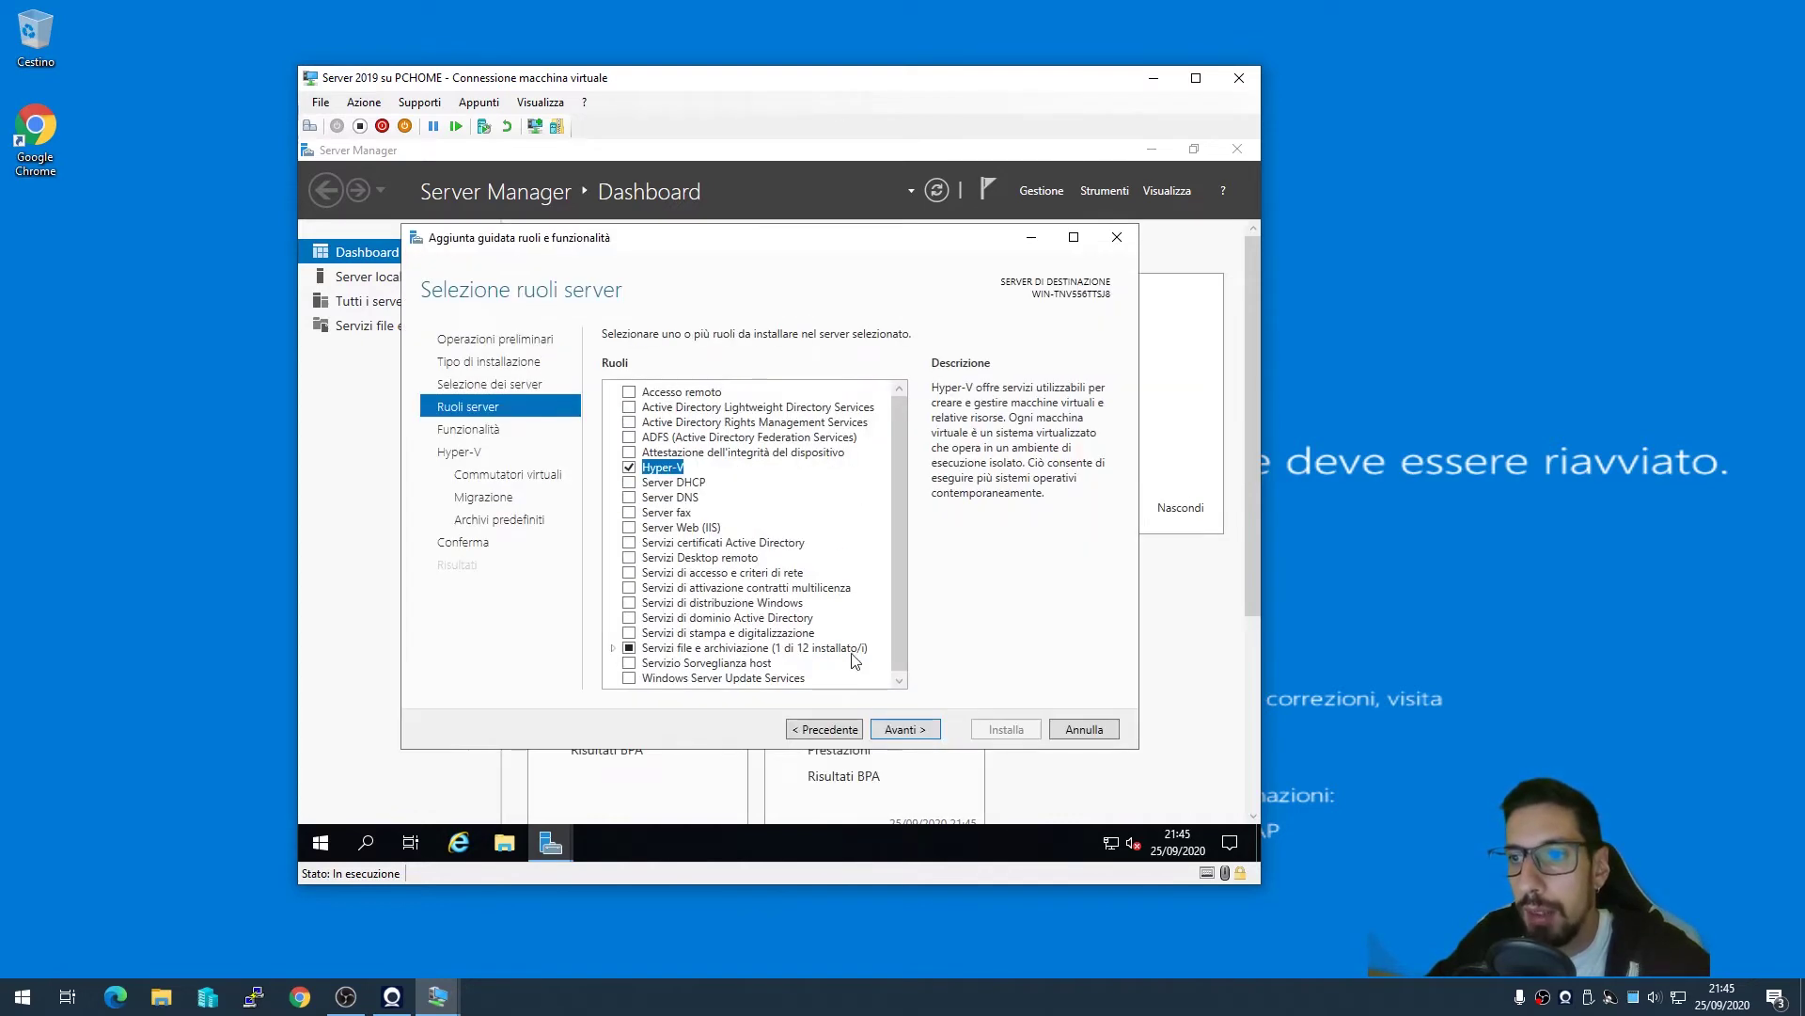
Step: Add no extra features and have a virtual switch created on the Ethernet network adapter
left_click(901, 730)
left_click(917, 731)
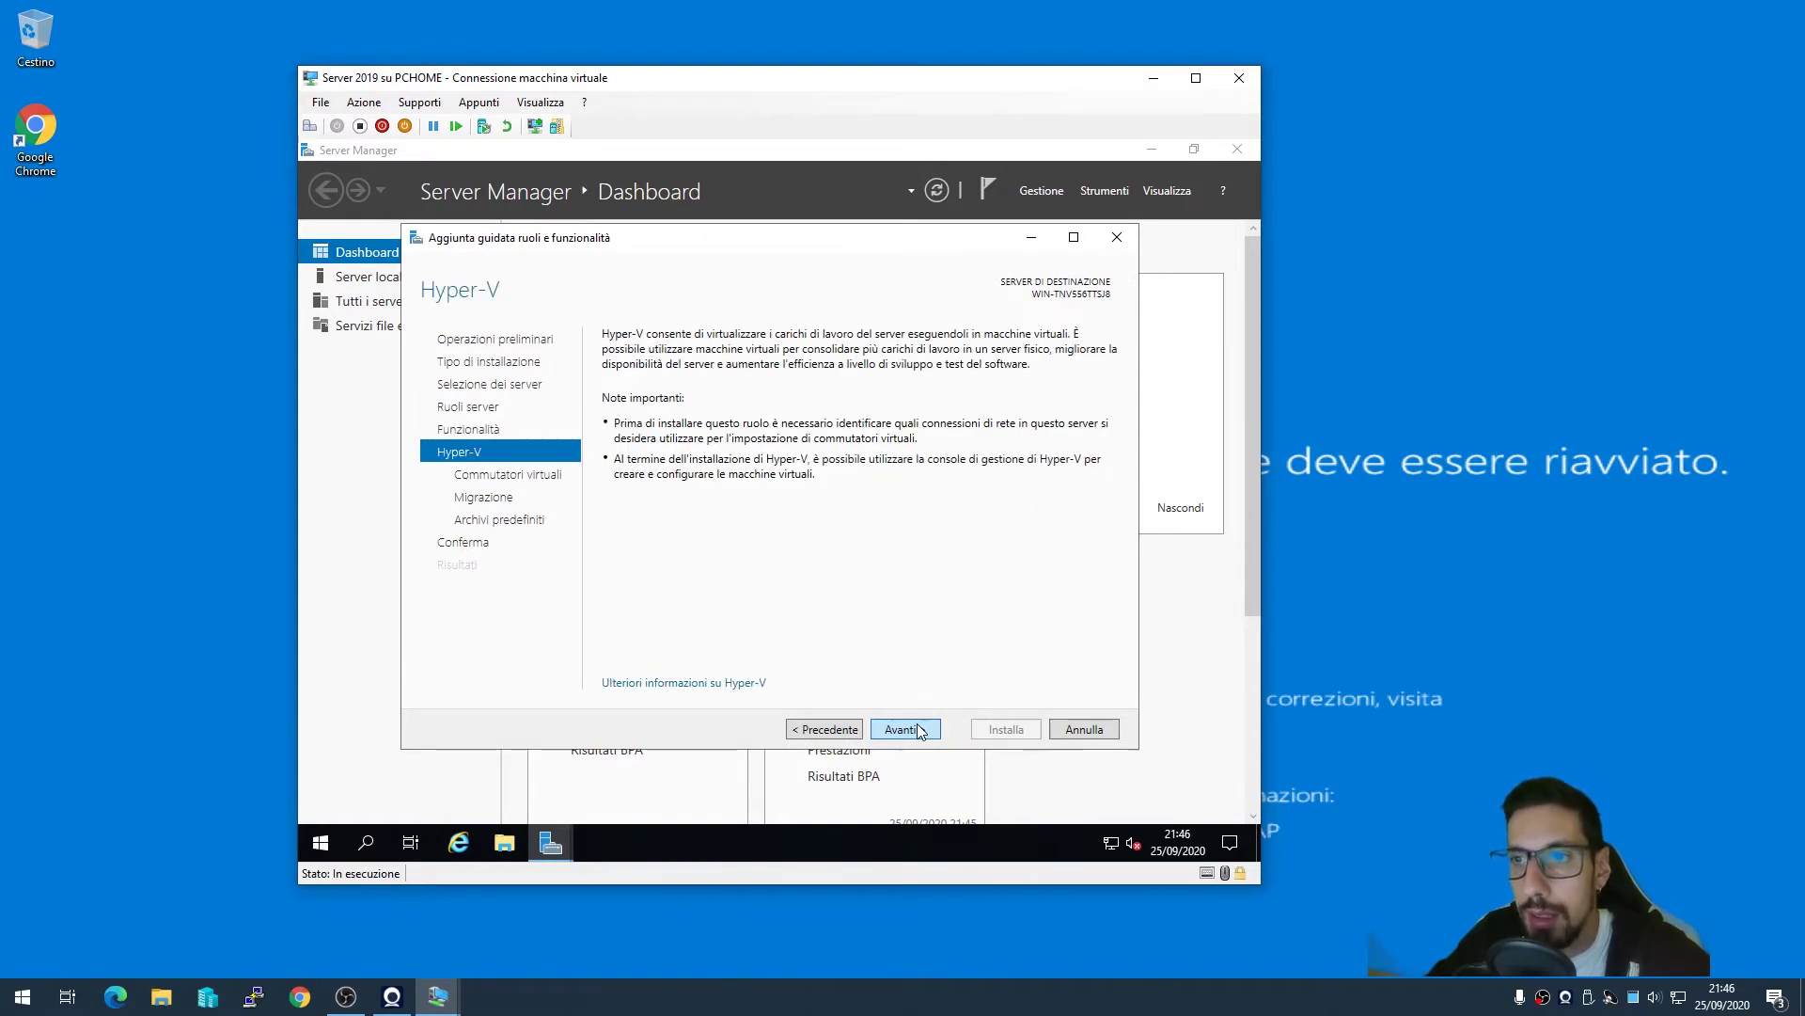
left_click(906, 730)
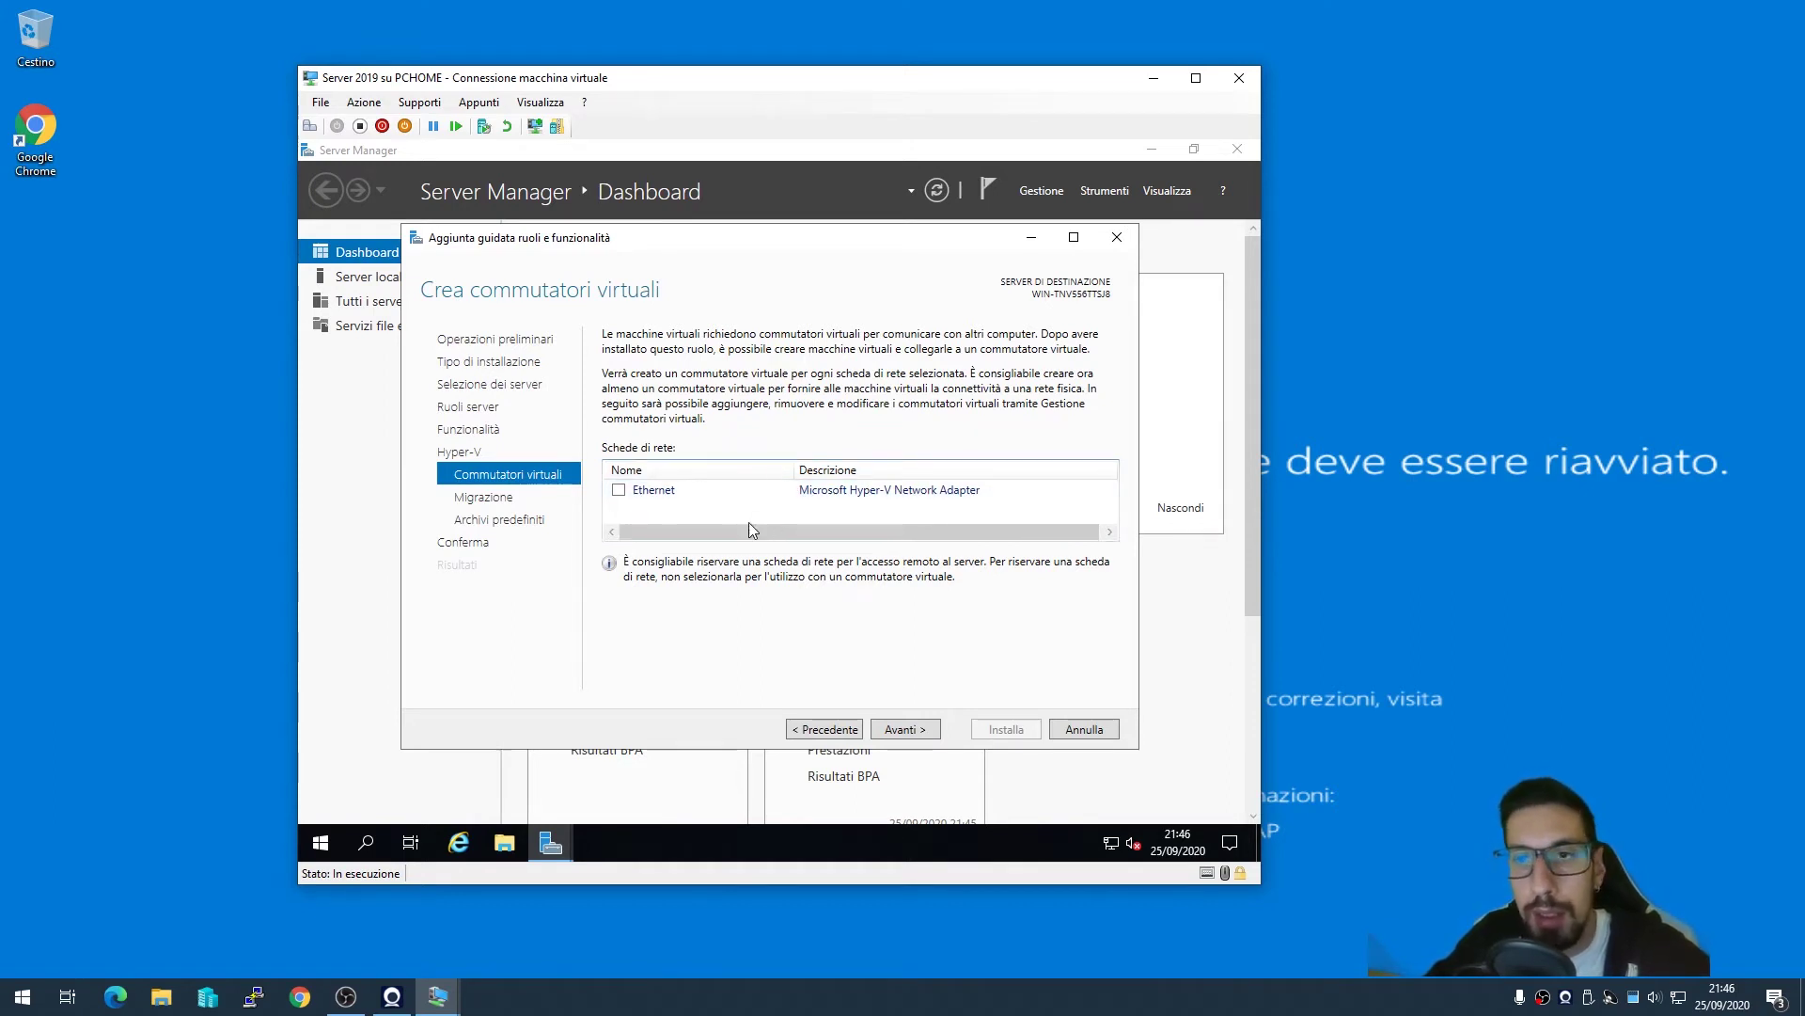
left_click(619, 490)
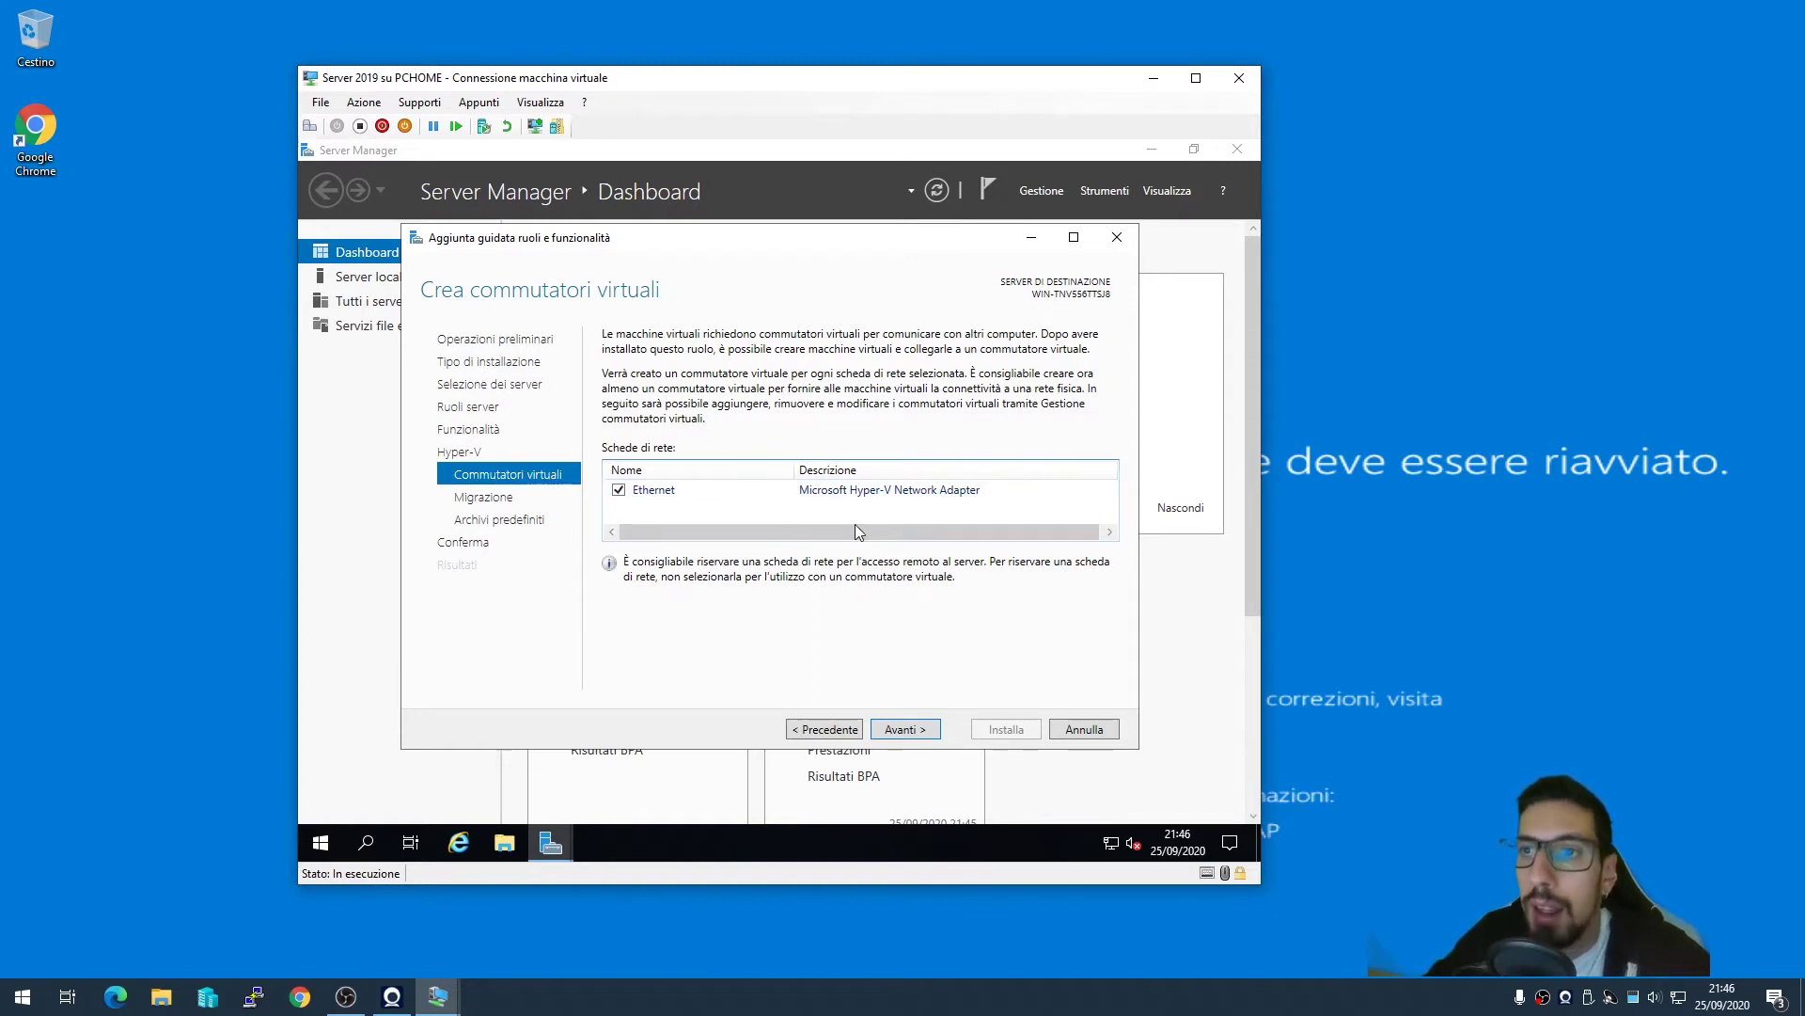
left_click(902, 726)
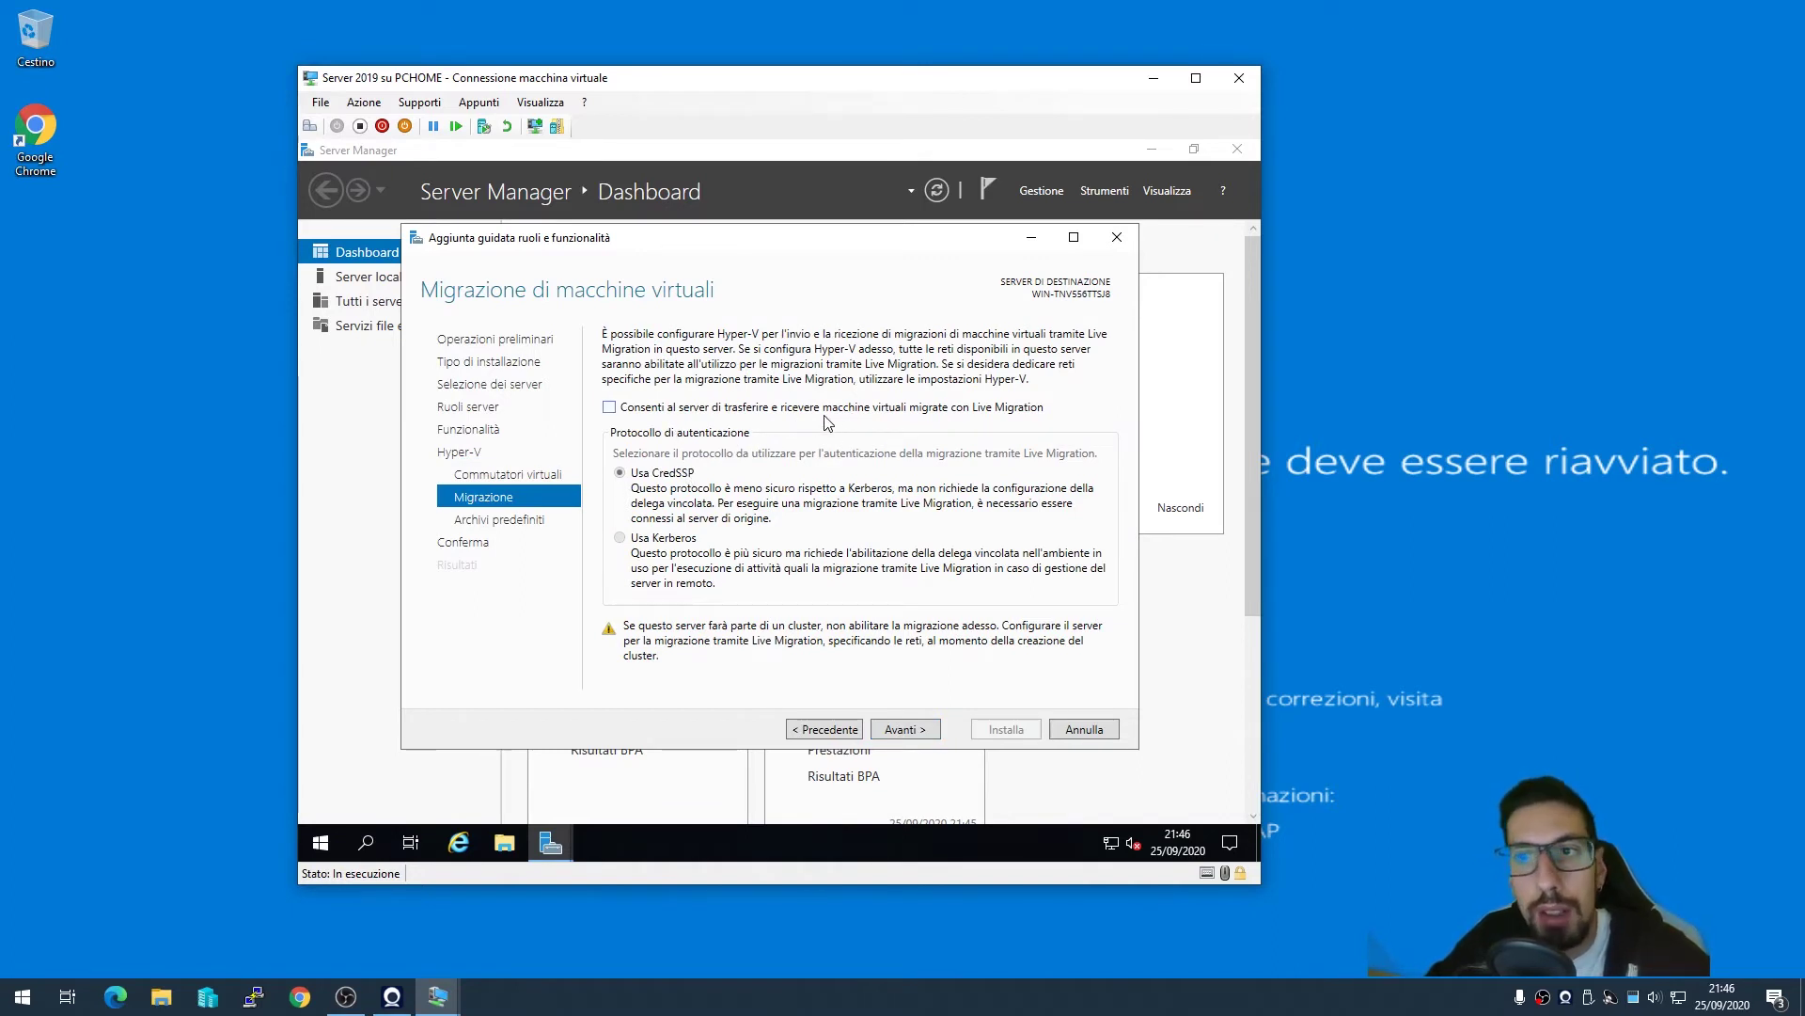
Step: Allow the server to send and receive Live Migrations using CredSSP and accept the default Hyper-V storage paths
left_click(856, 411)
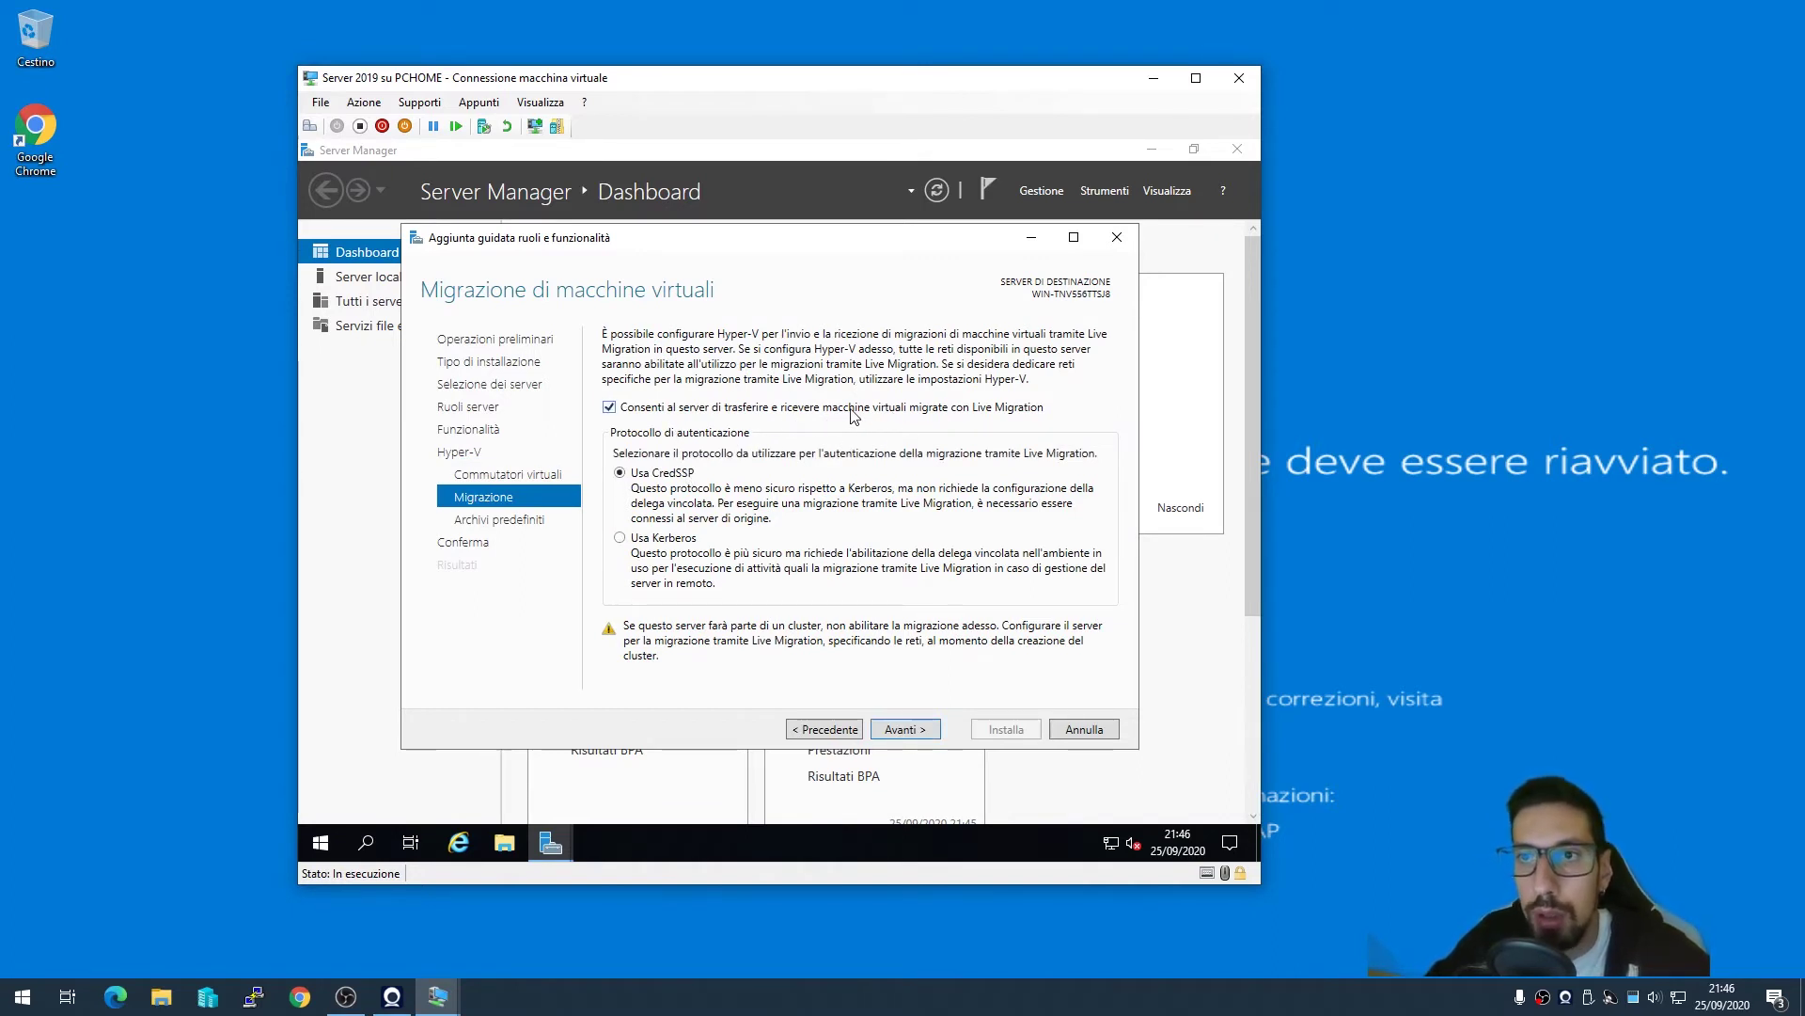
left_click(904, 730)
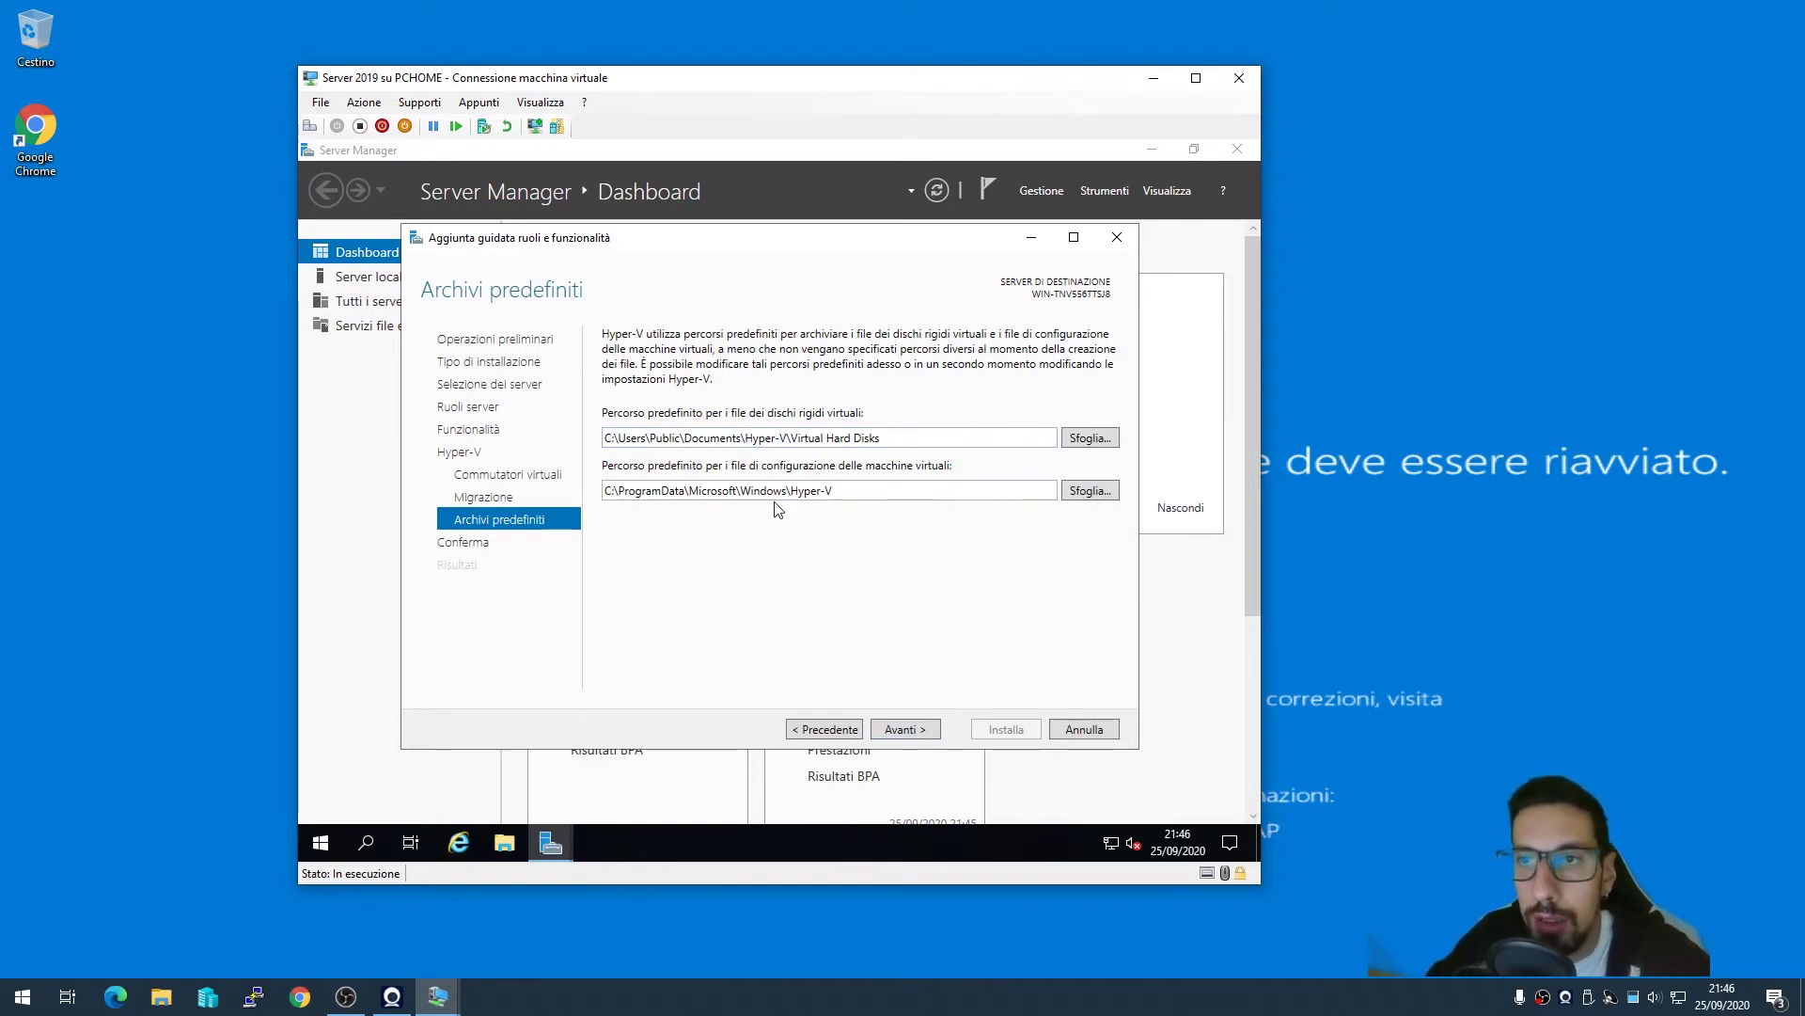
left_click(903, 730)
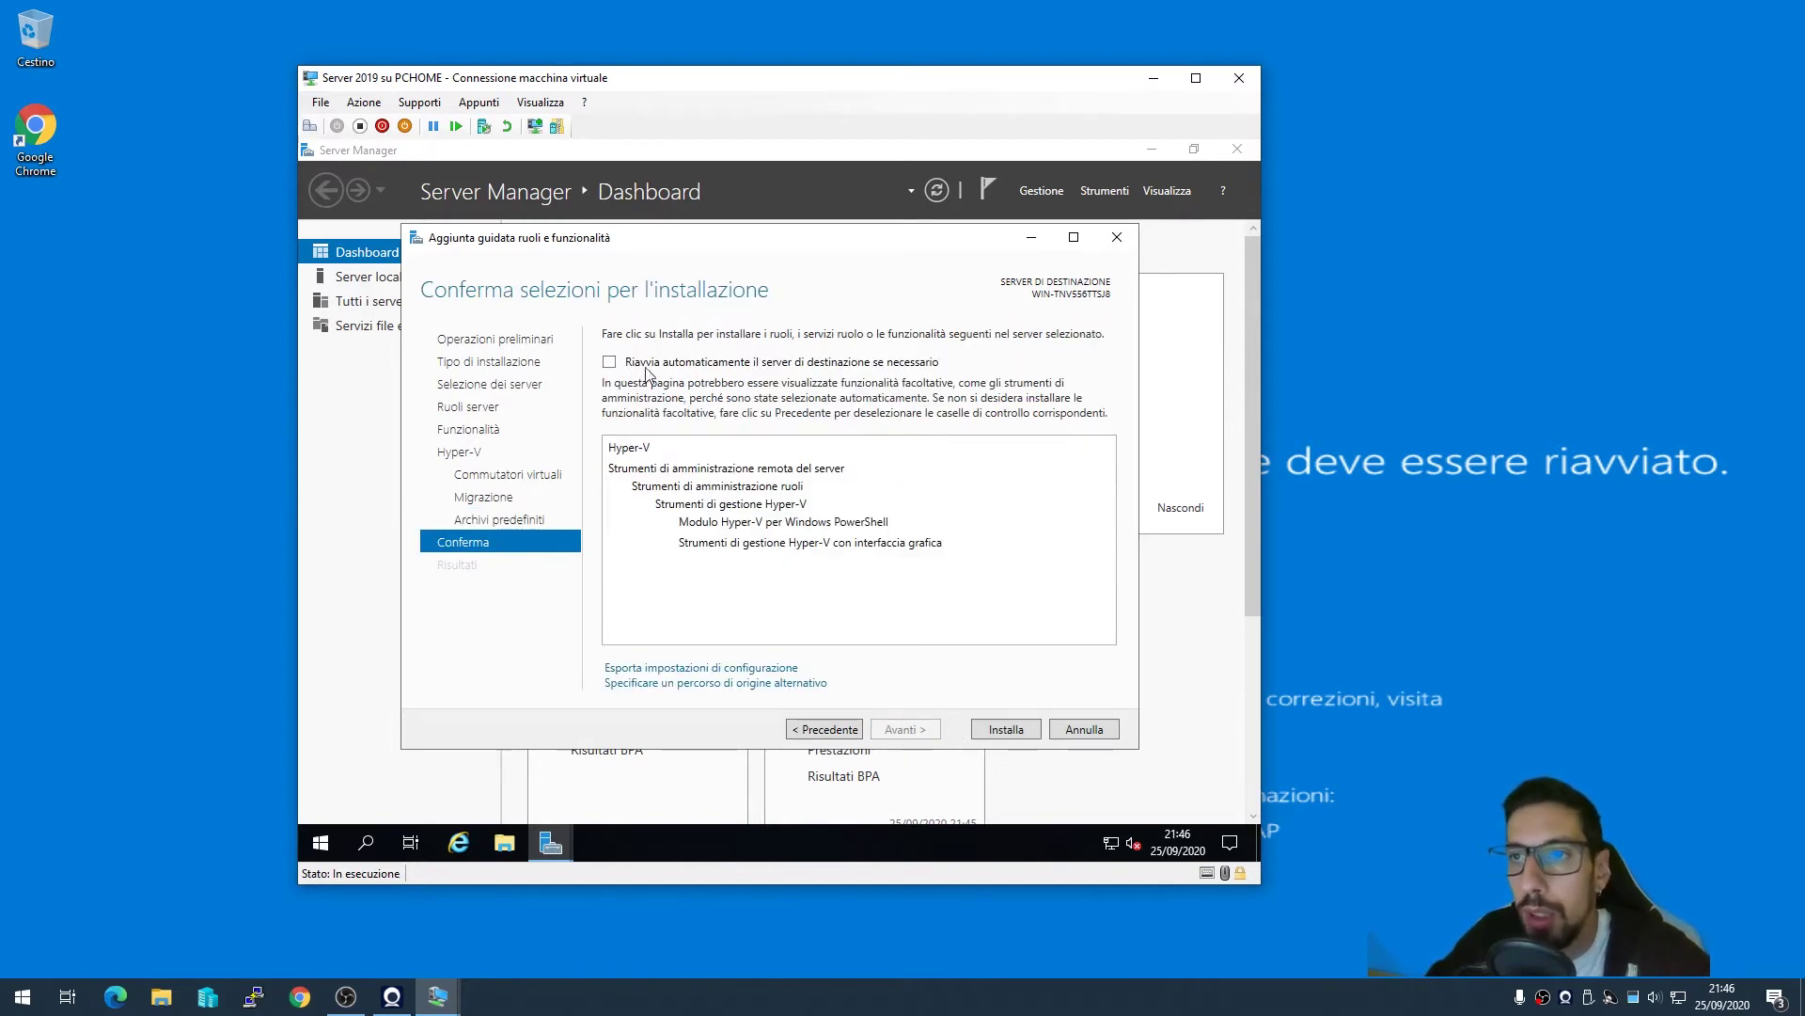
Step: Allow automatic restart of the destination server and start the Hyper-V role installation
left_click(611, 363)
left_click(843, 556)
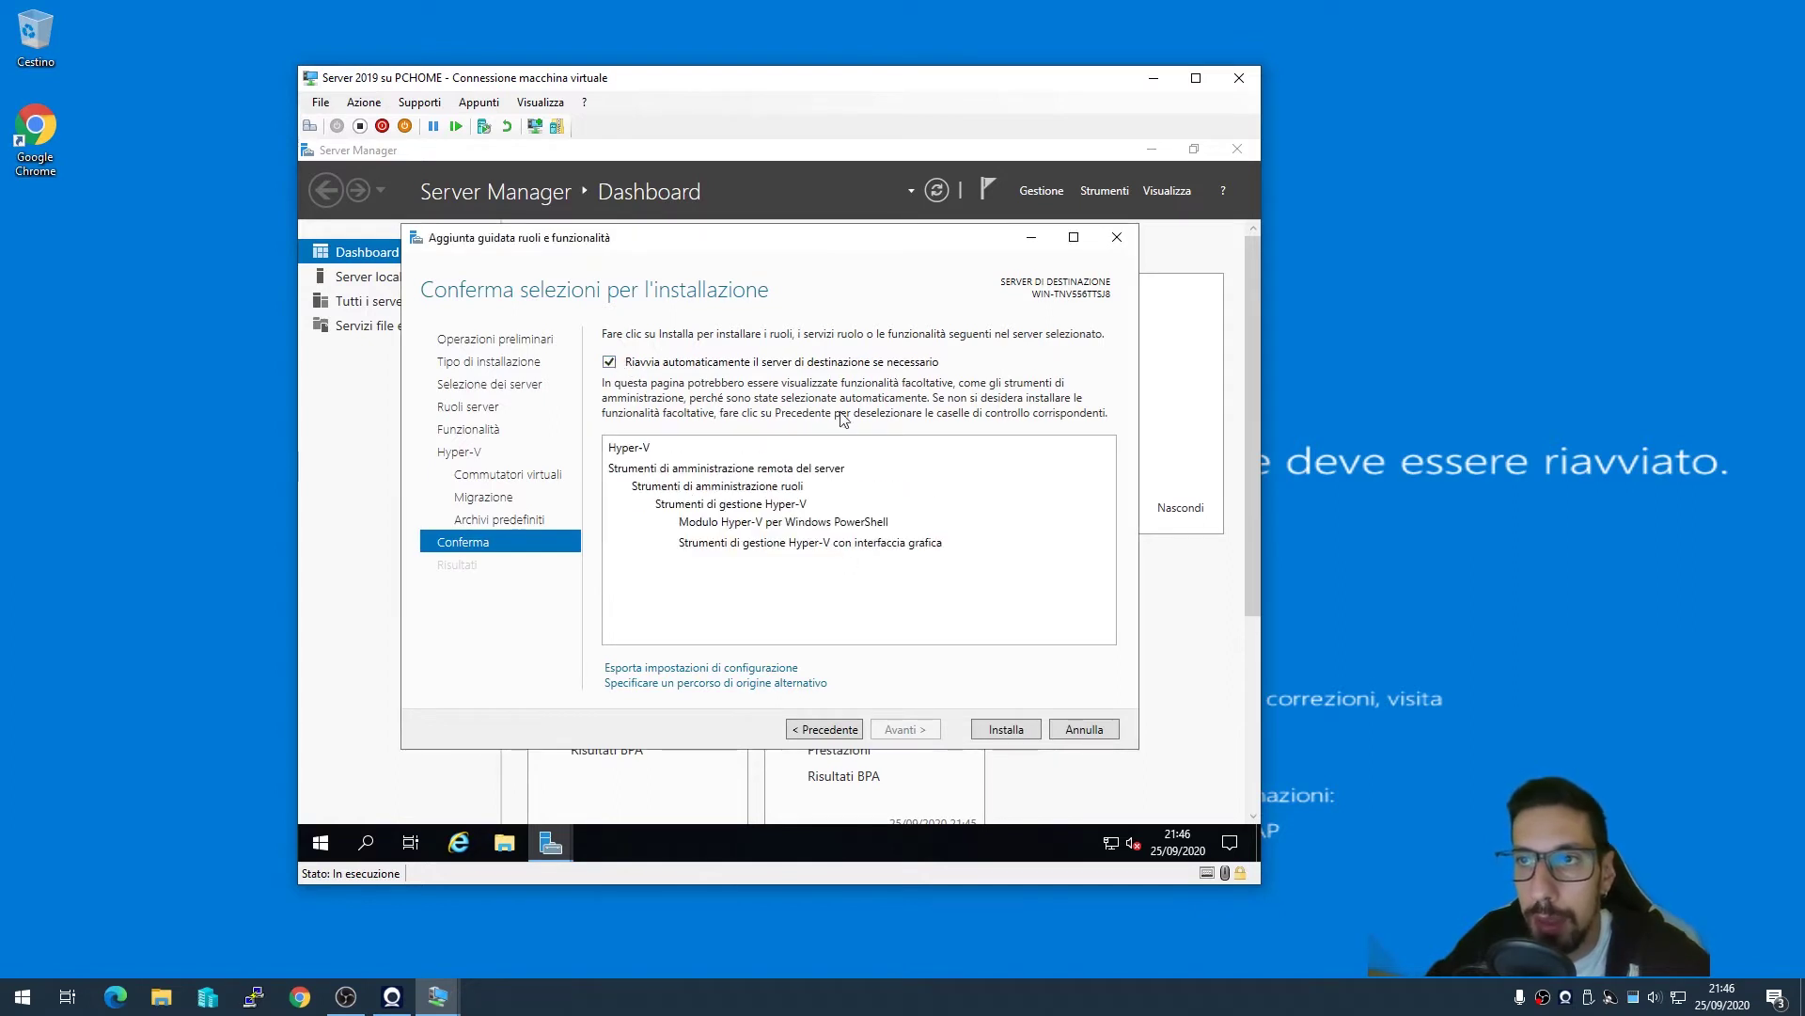
left_click(1005, 730)
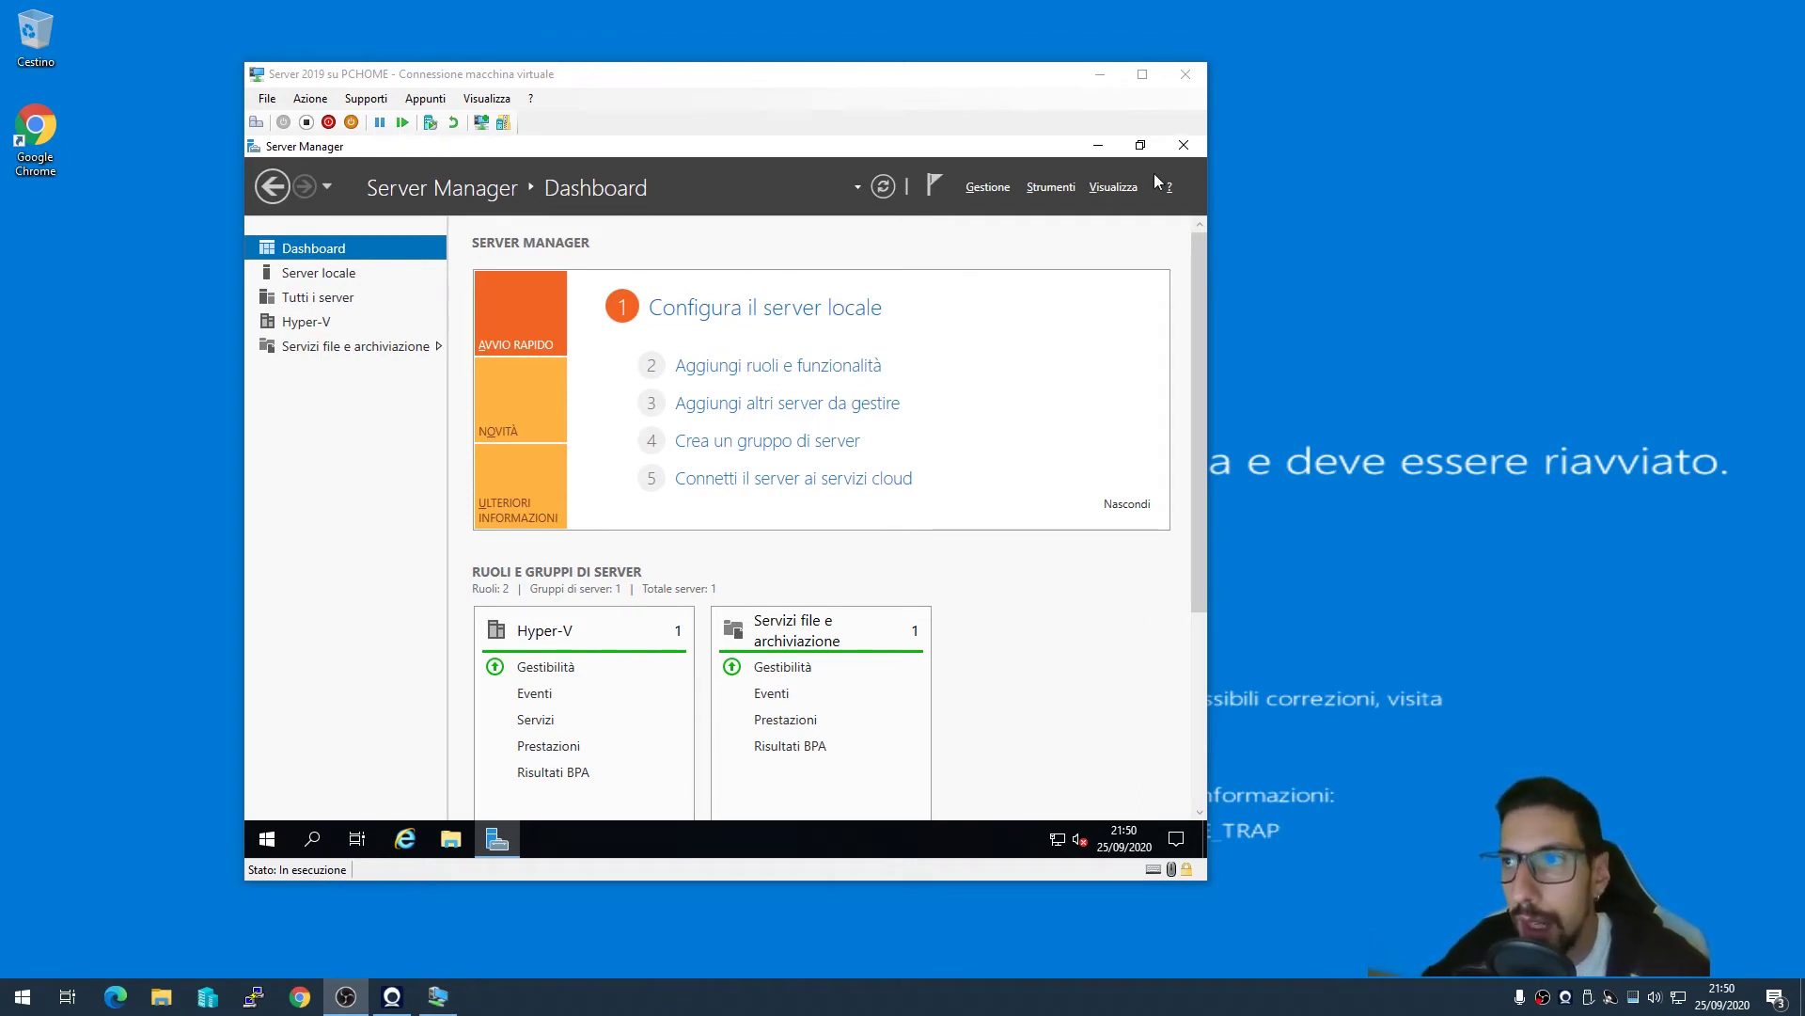
Step: Close Server Manager and open the Hyper-V management console from the administrative tools, maximized on the local server
left_click(1183, 144)
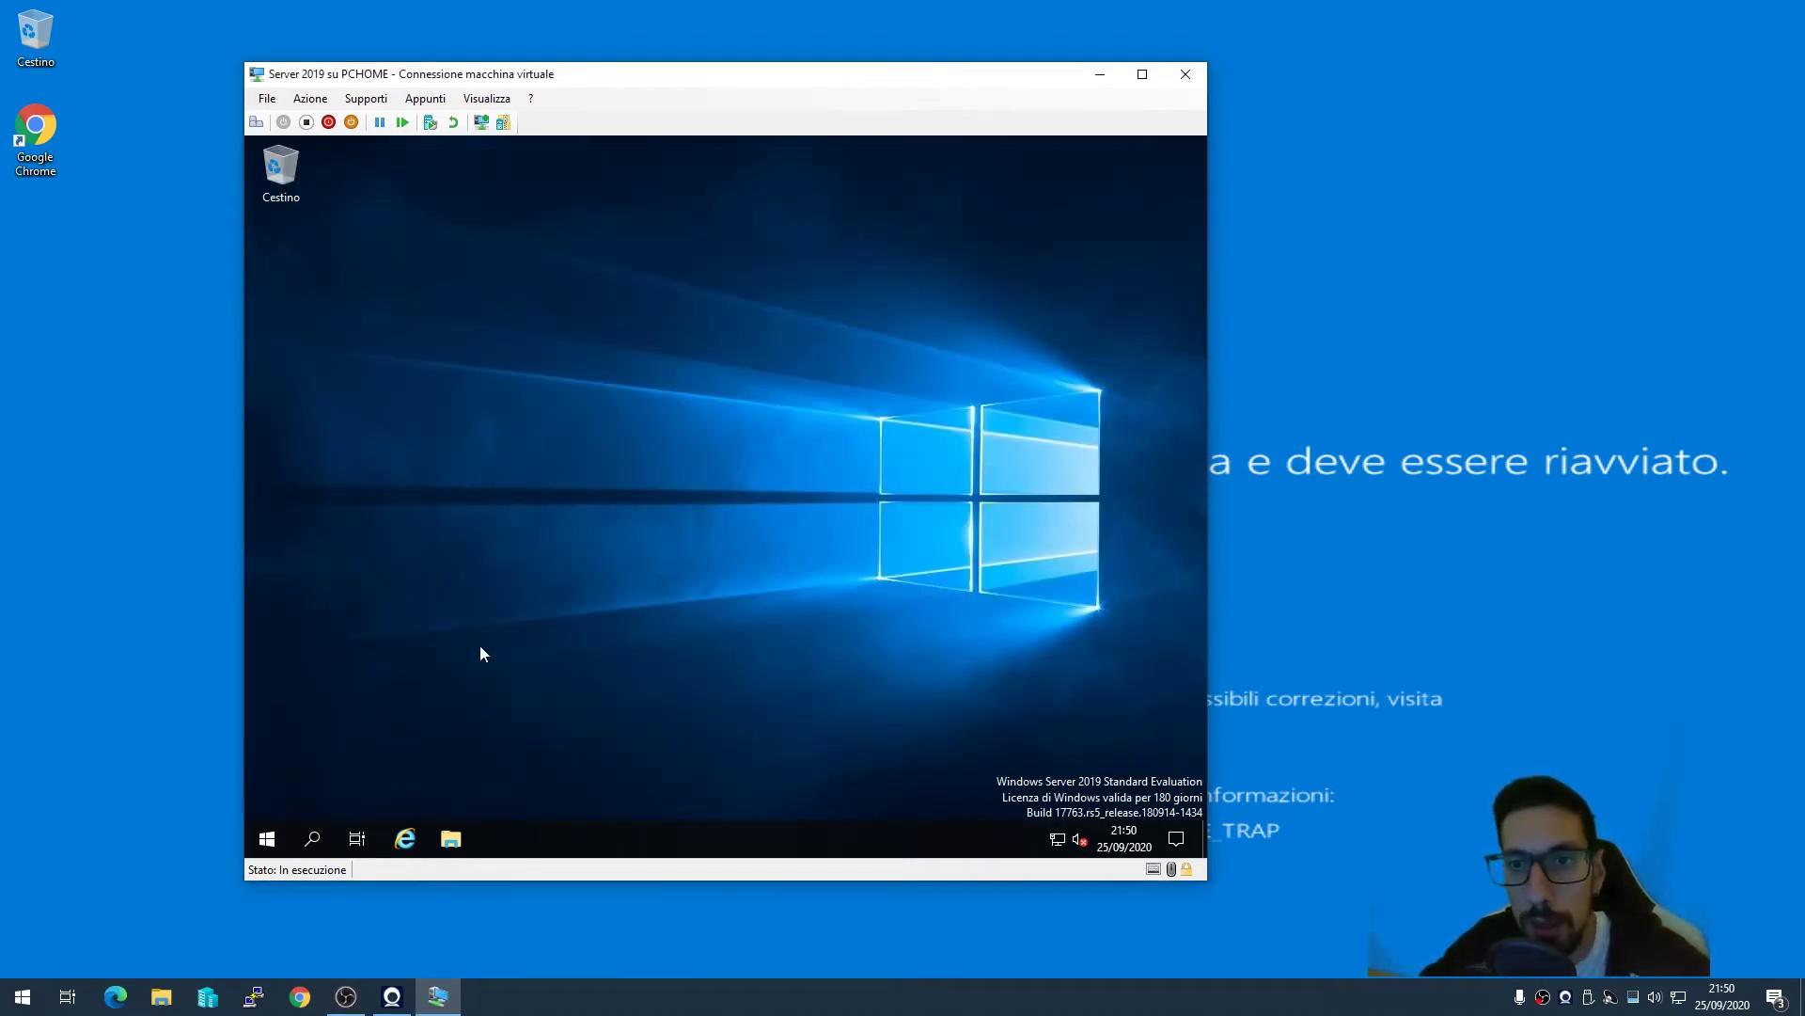
left_click(267, 839)
left_click(579, 443)
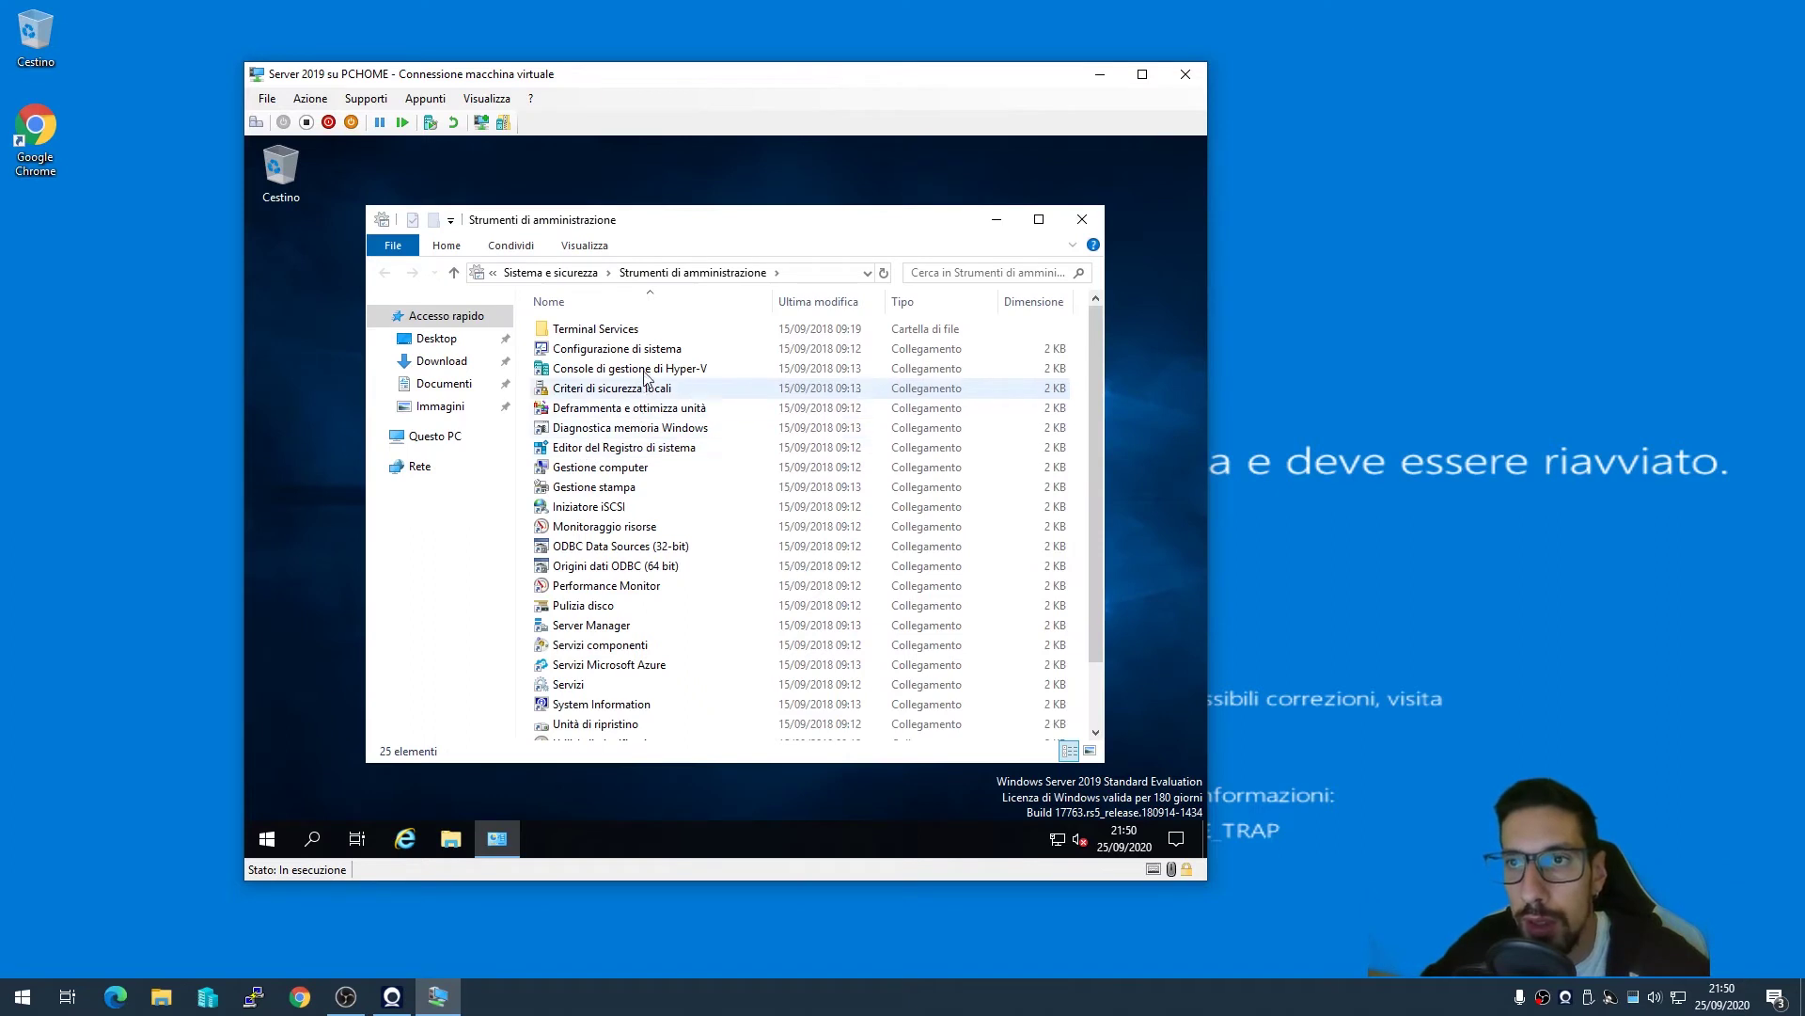
double_click(646, 374)
left_click(376, 243)
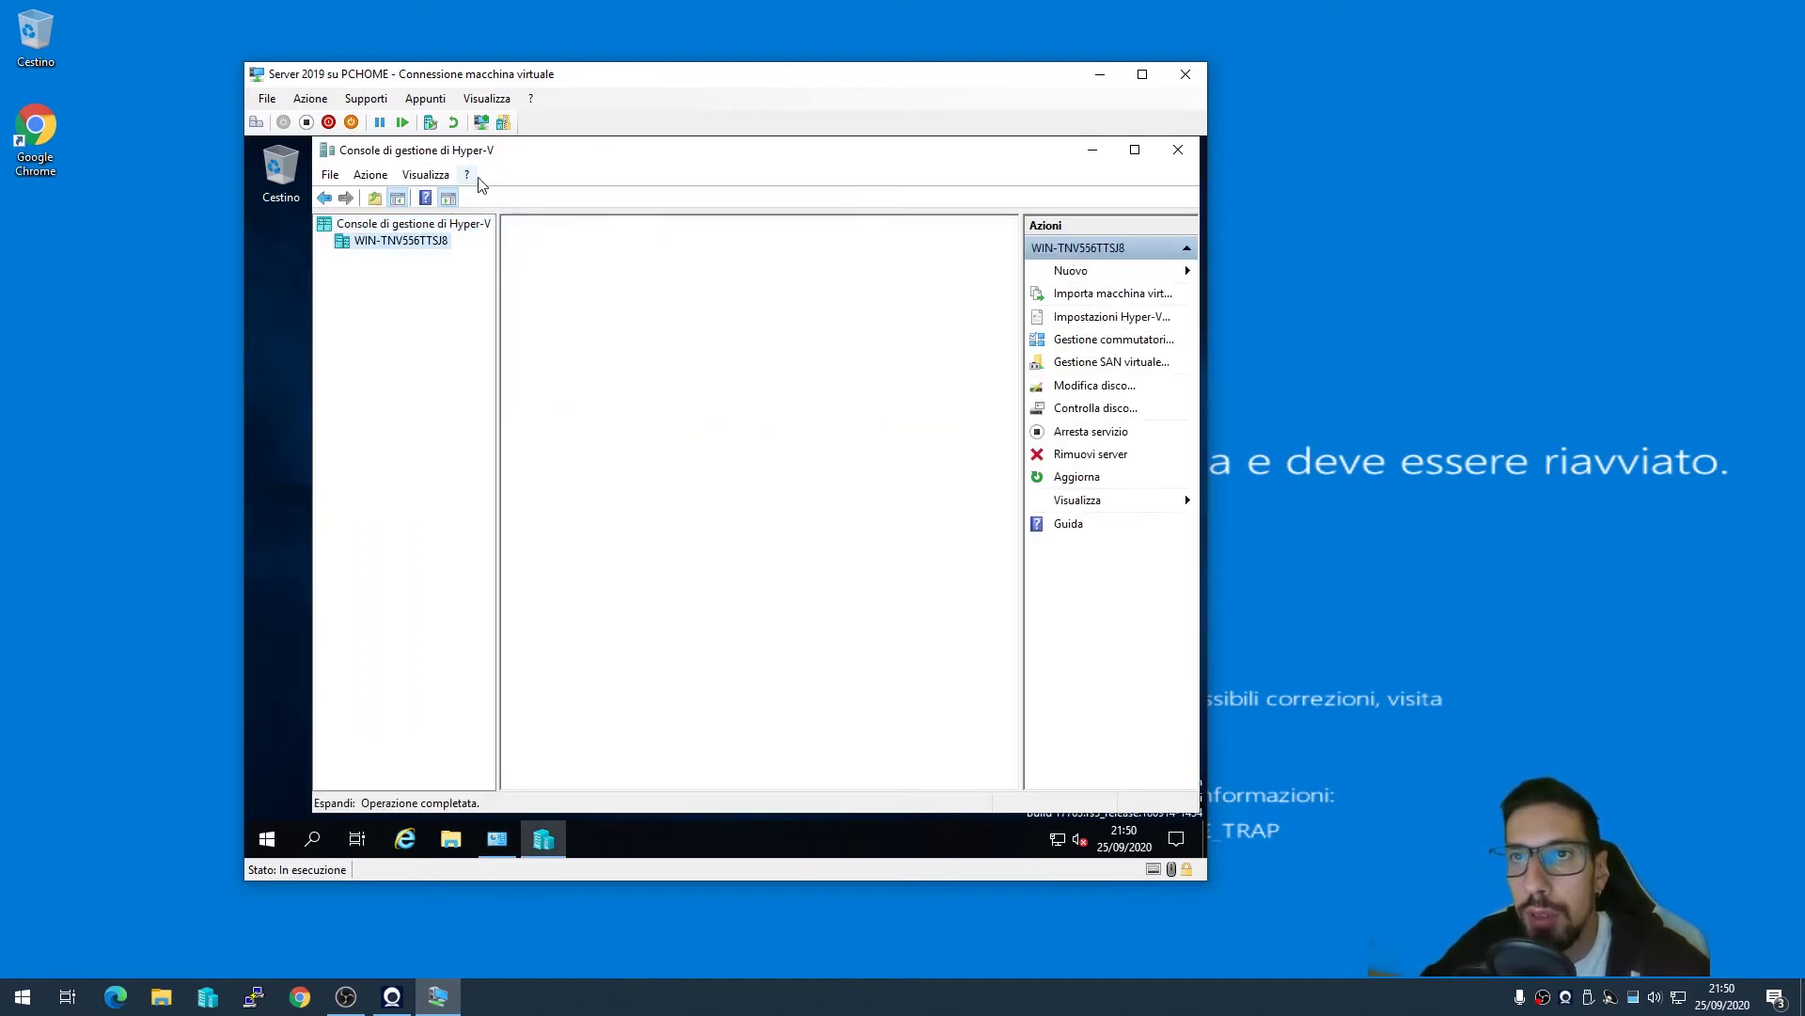
double_click(467, 156)
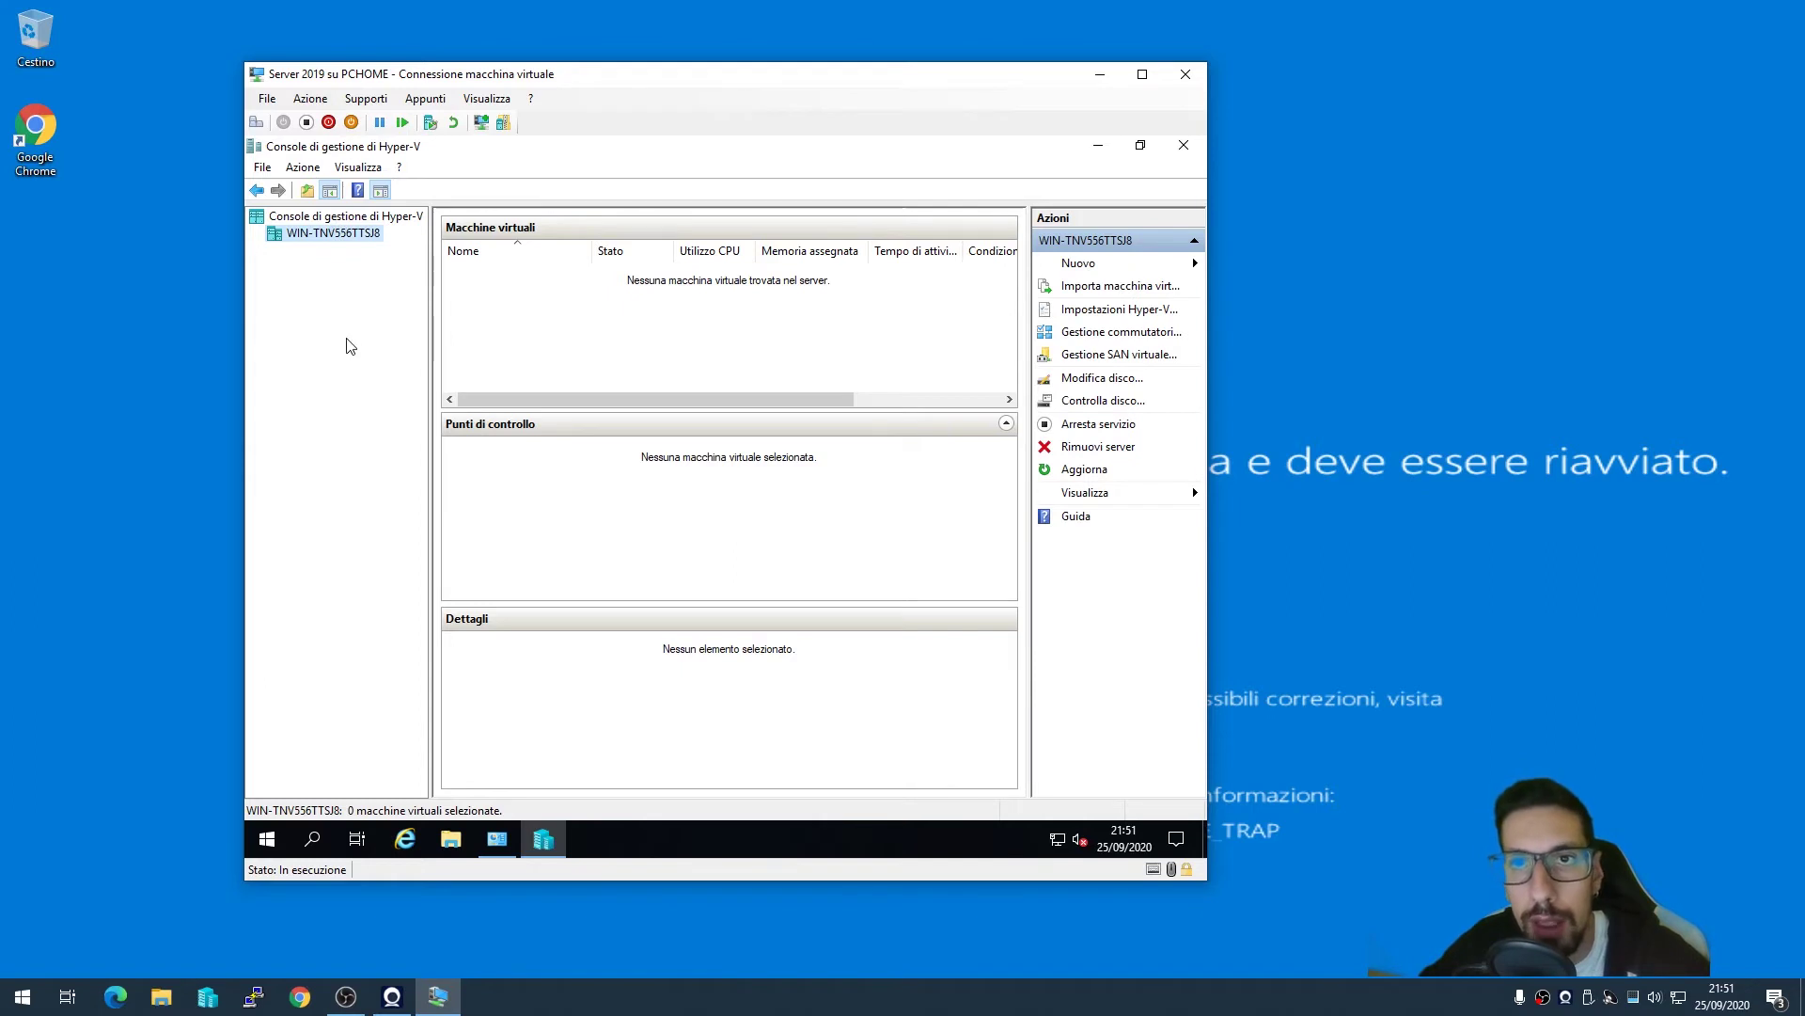
Step: View the options for connecting the console to another virtualization server, without connecting to one
right_click(311, 220)
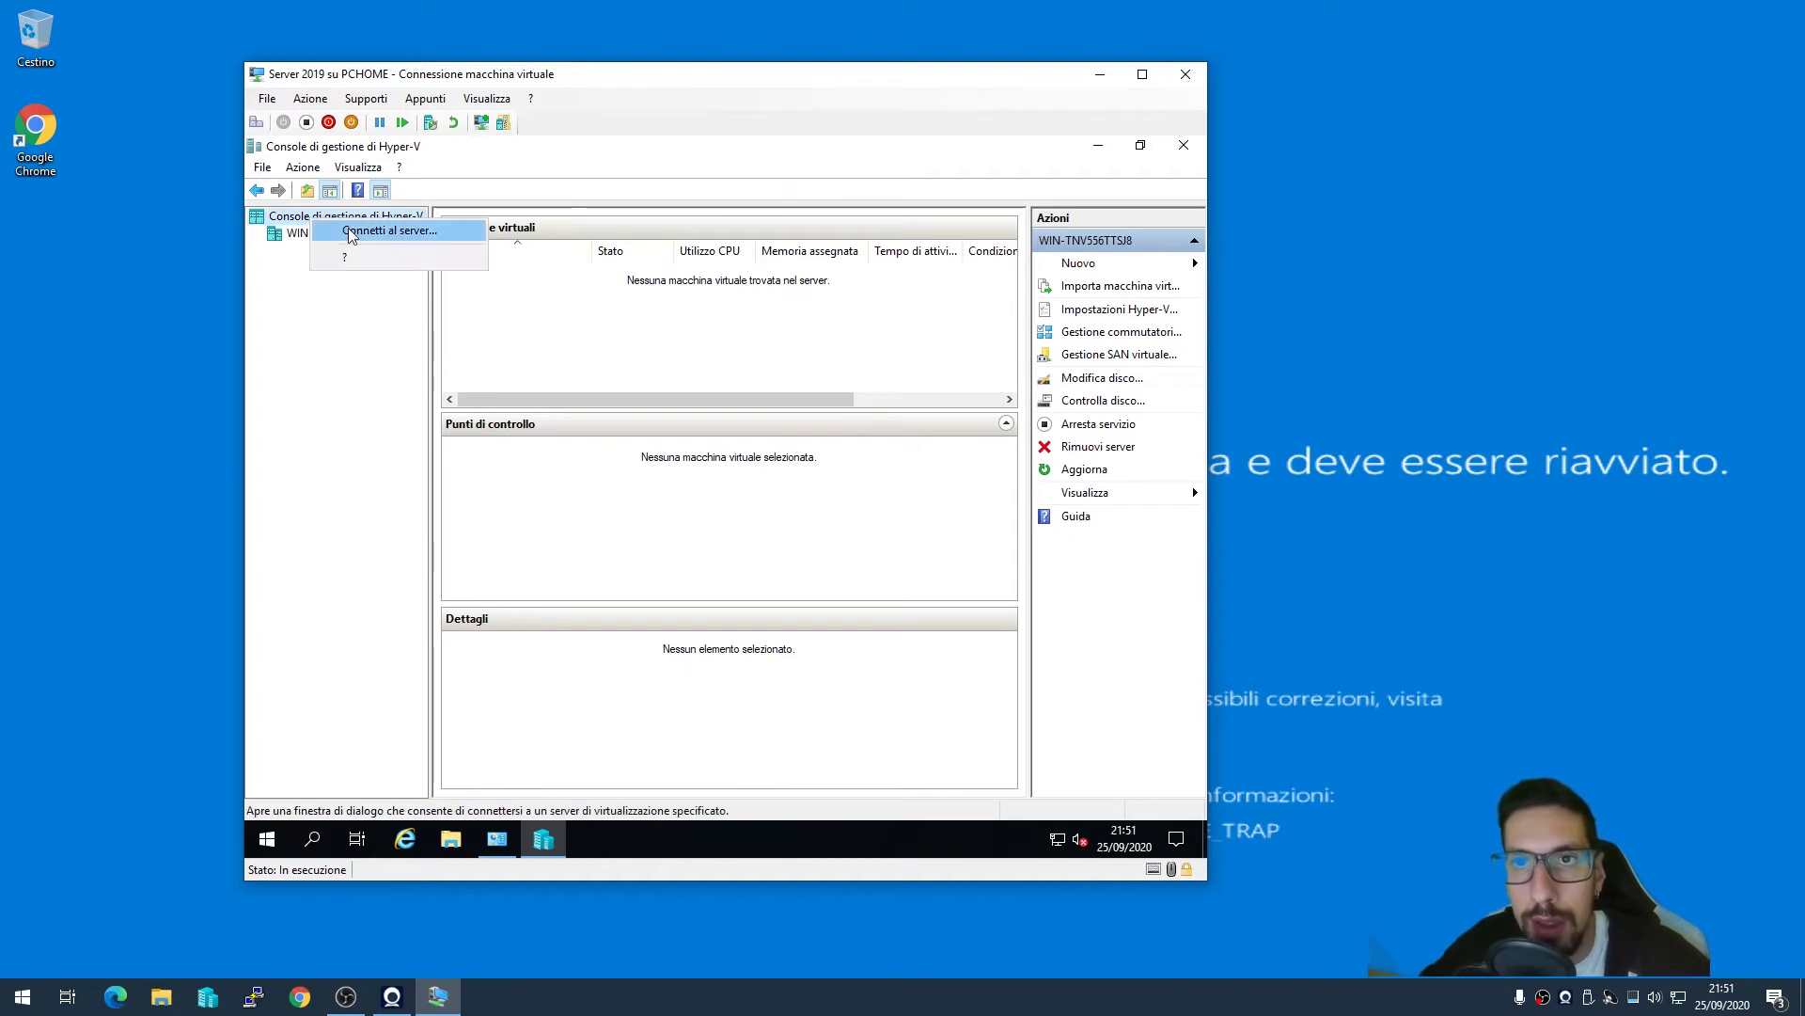
left_click(351, 233)
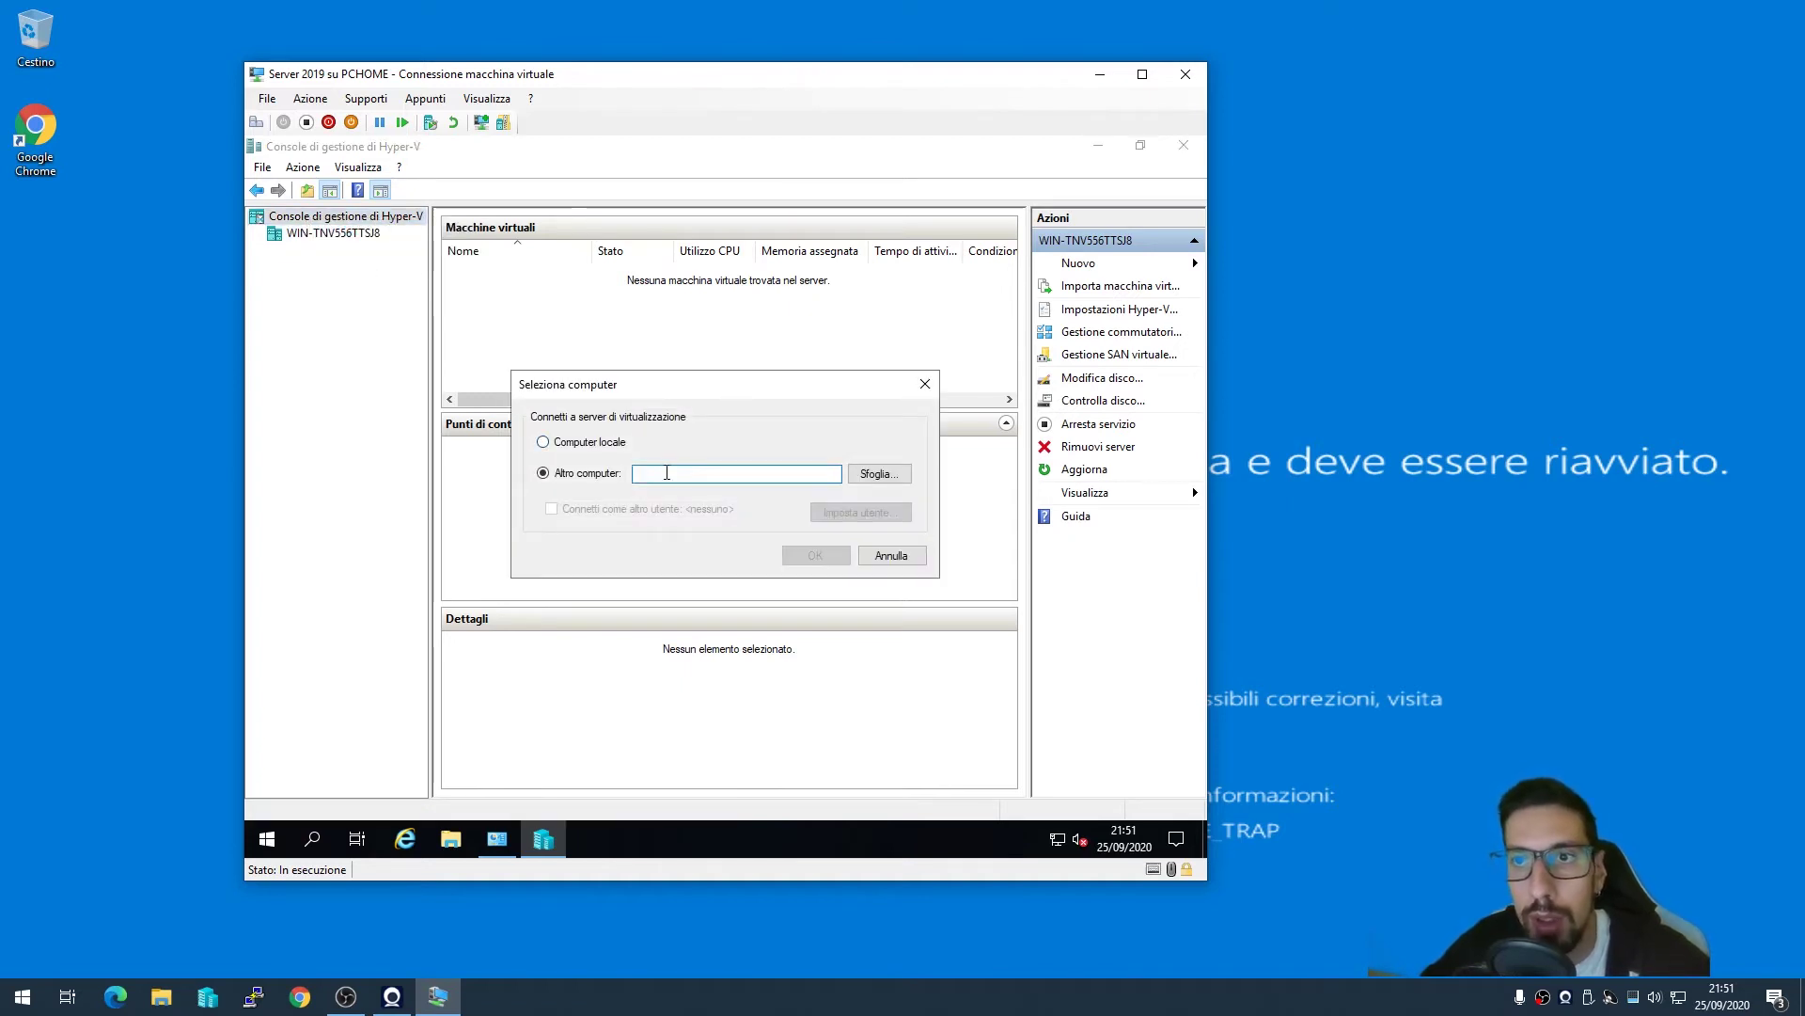
left_click(892, 555)
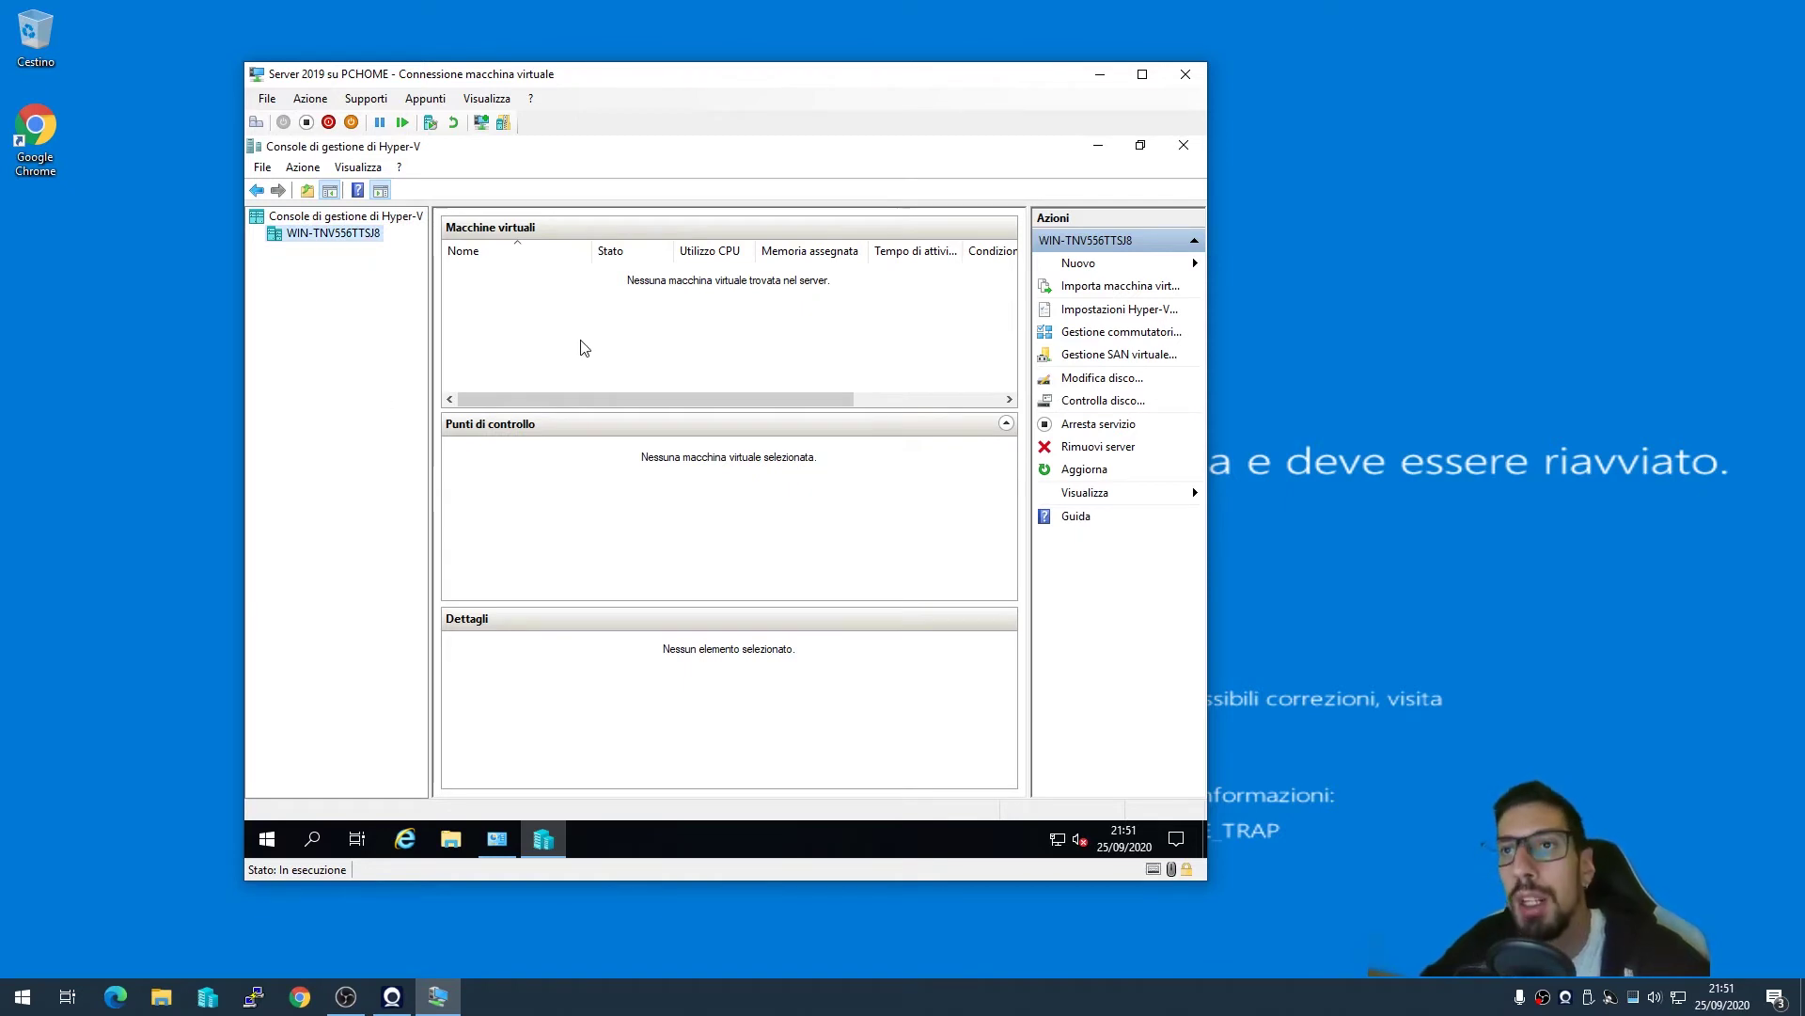
Step: Collapse the checkpoints pane and examine the properties of the existing Microsoft Hyper-V Network Adapter virtual switch
left_click(678, 427)
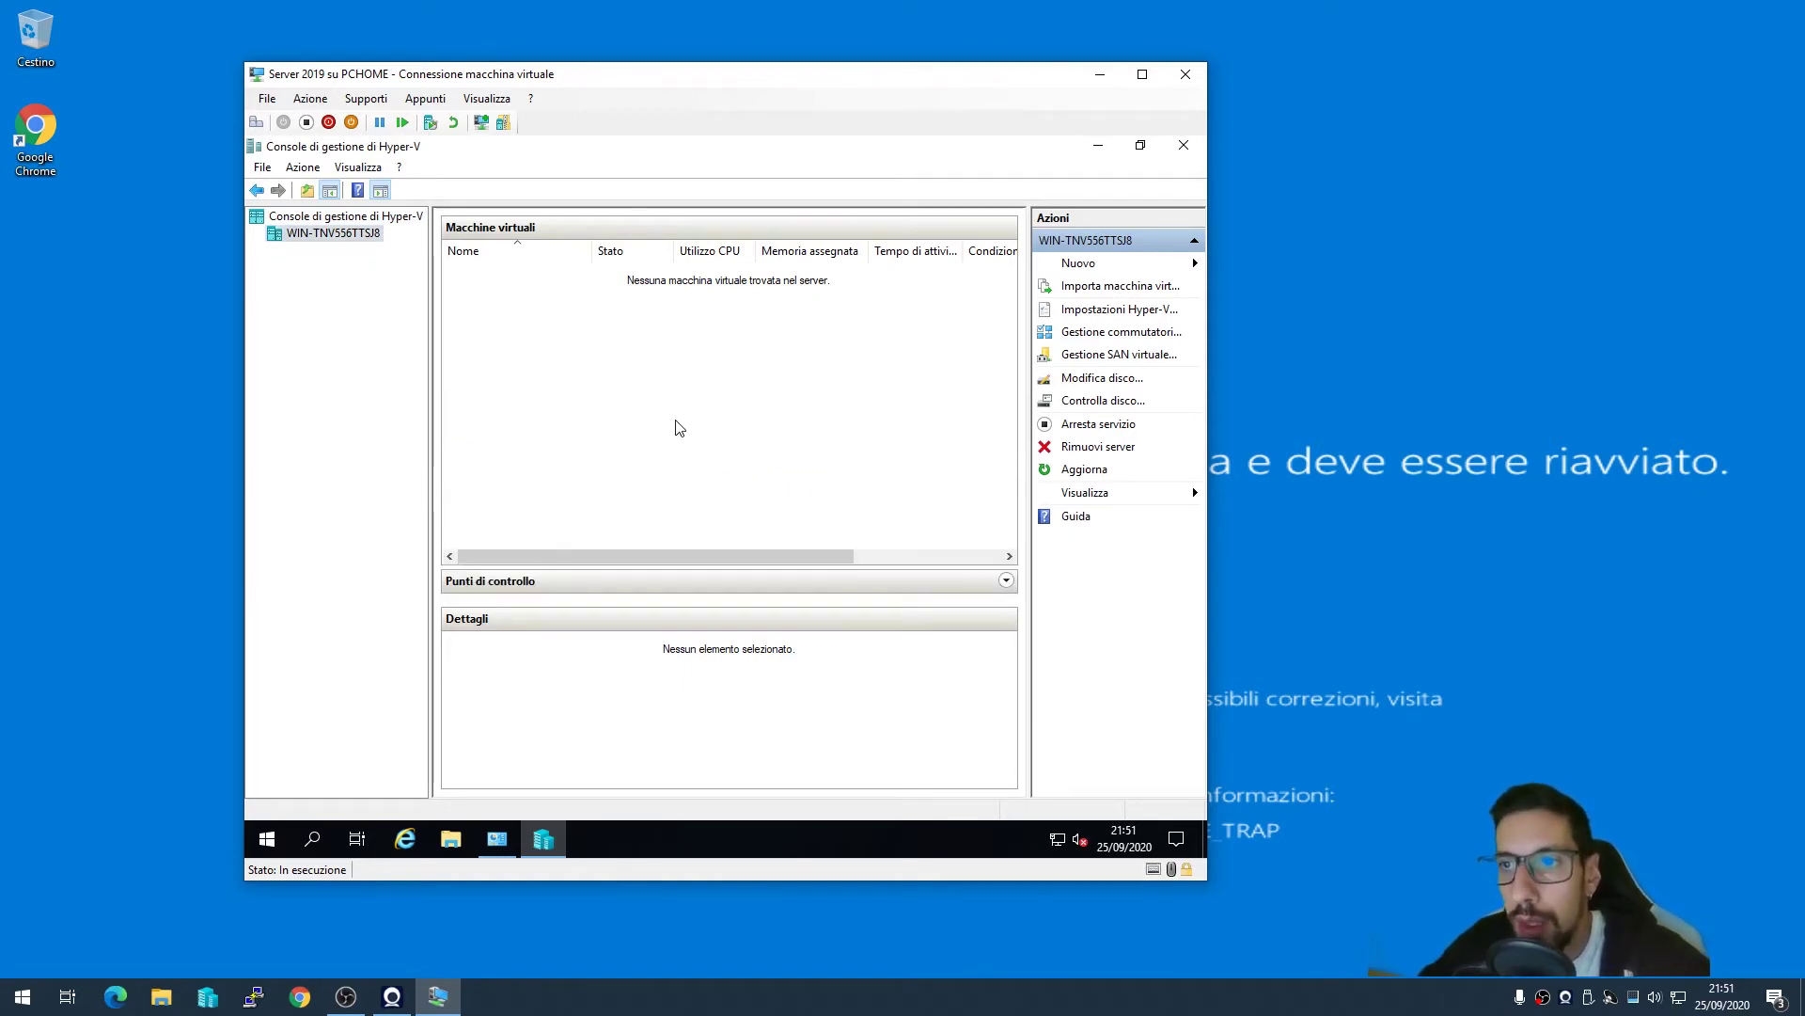
left_click(1118, 337)
left_click(601, 247)
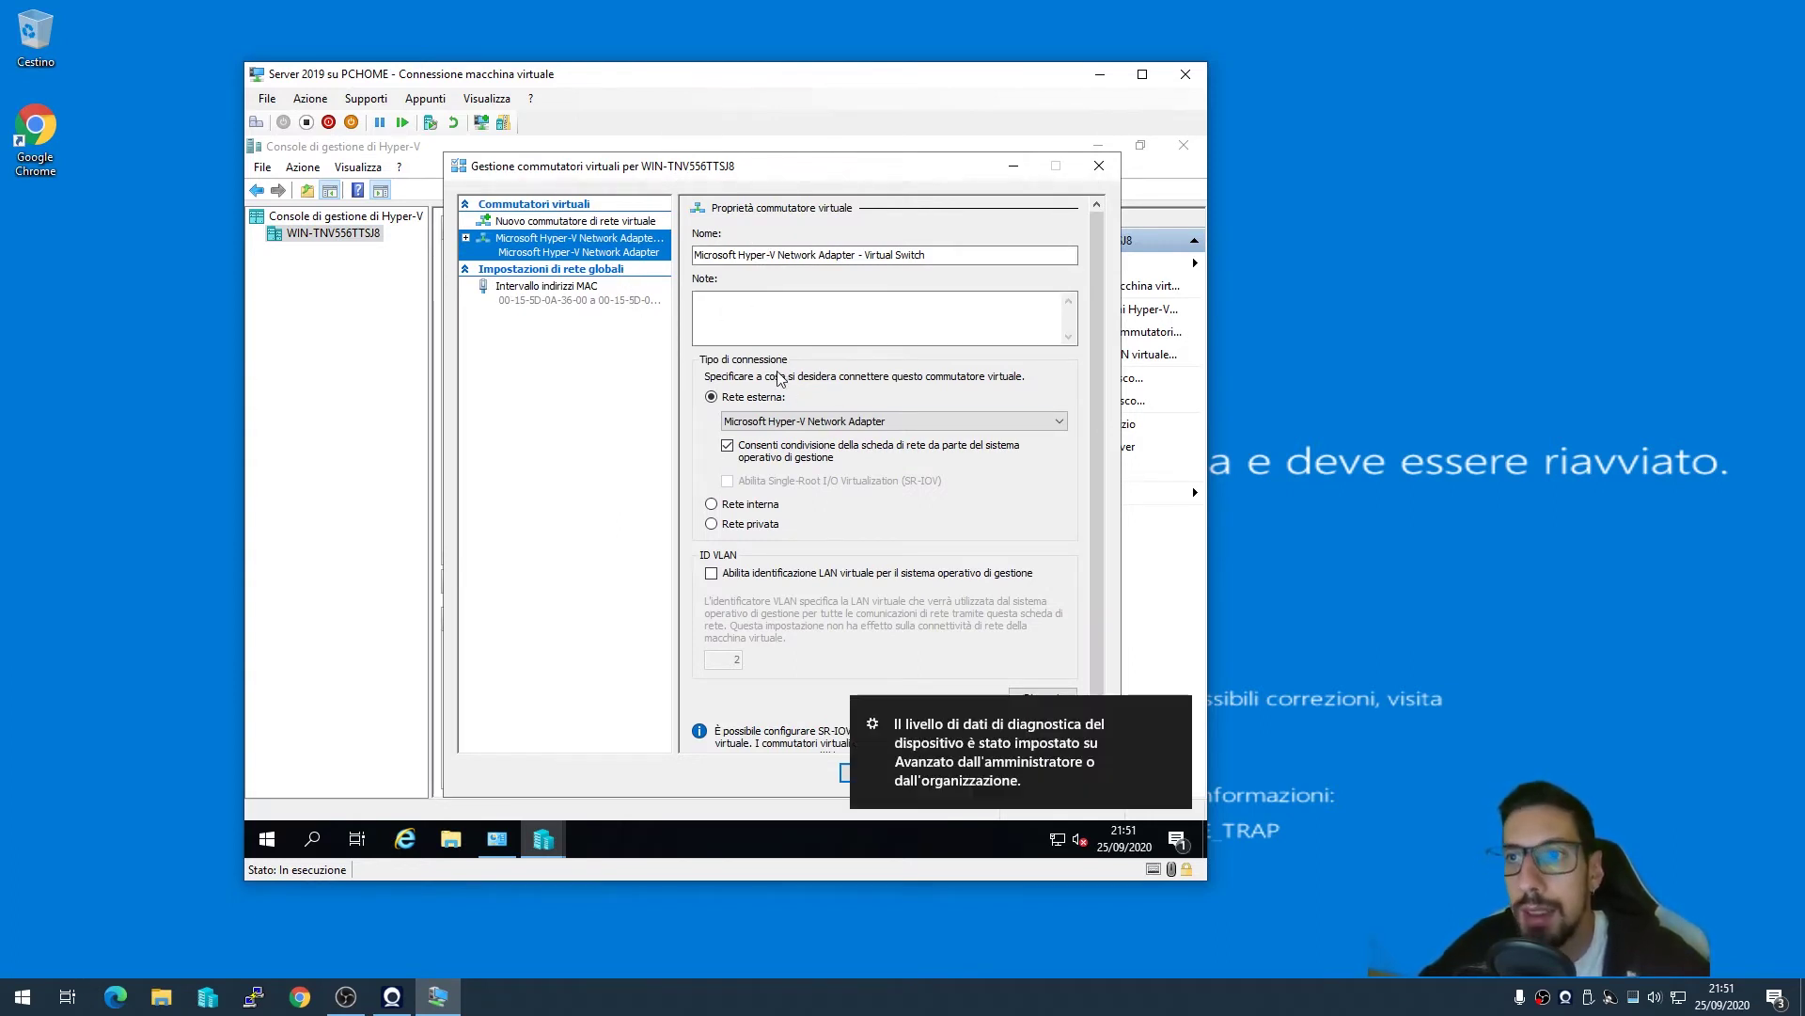
left_click(1180, 708)
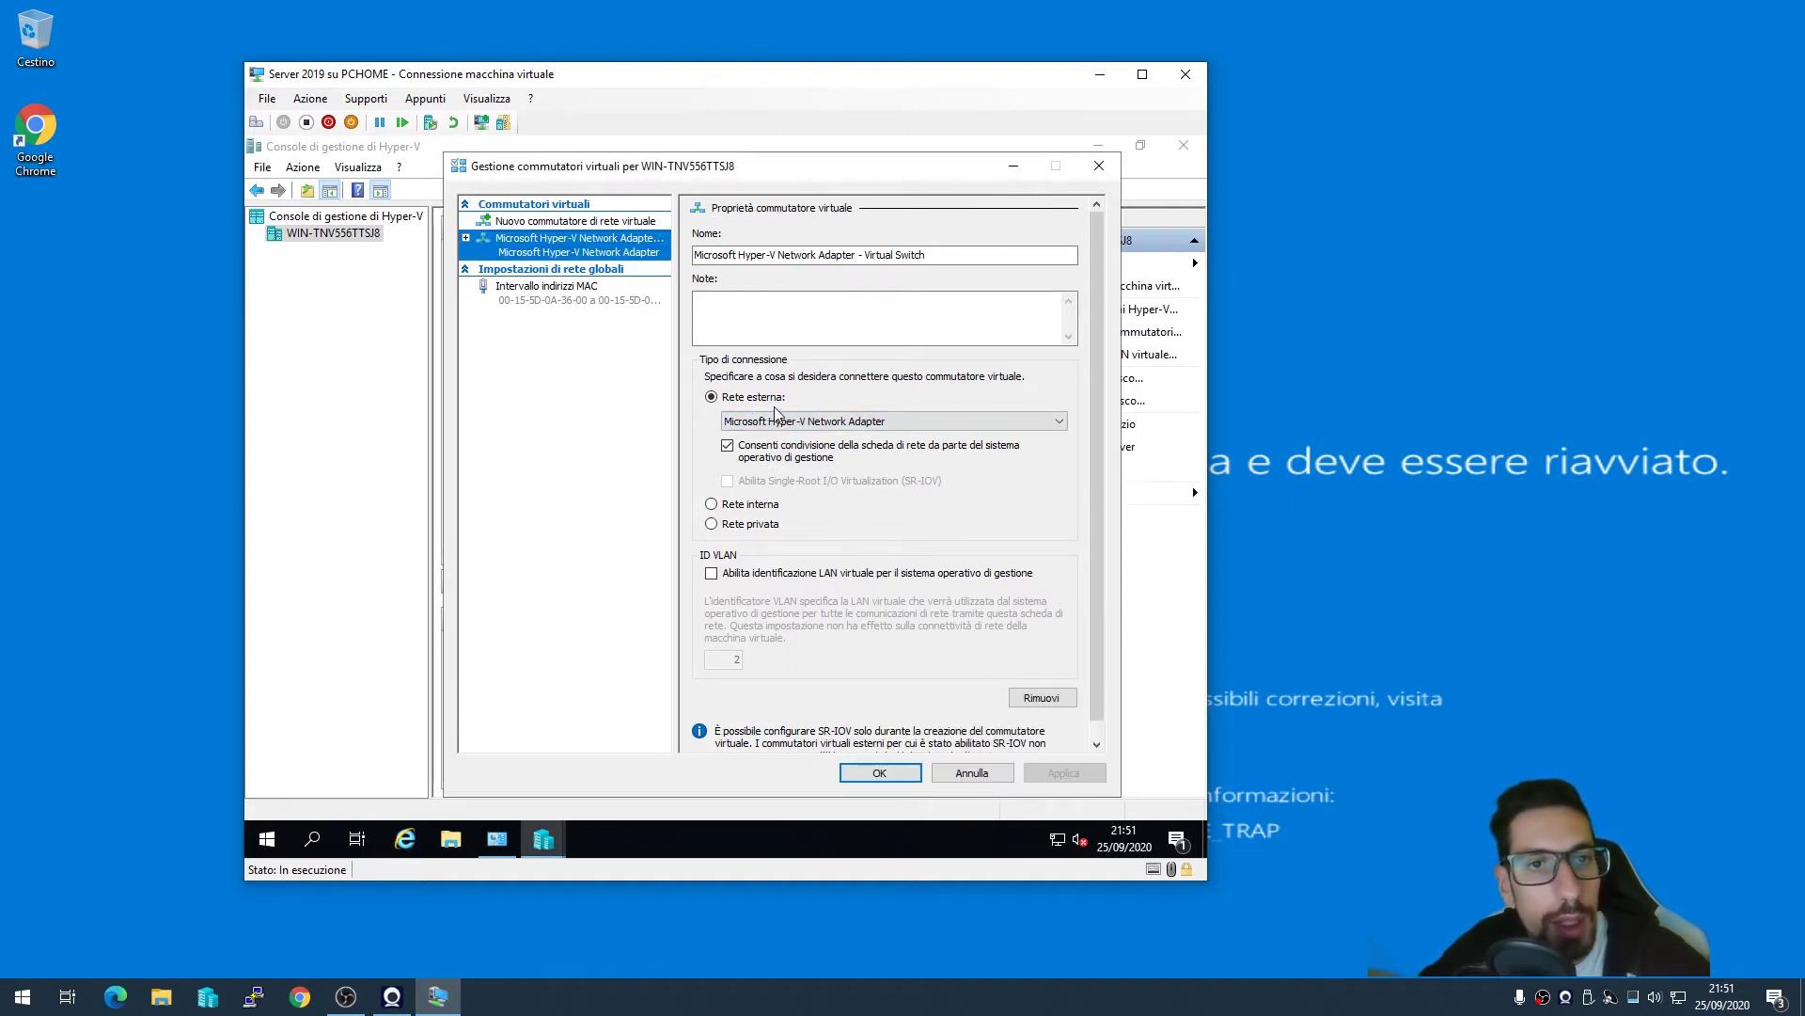
left_click_drag(683, 171, 648, 168)
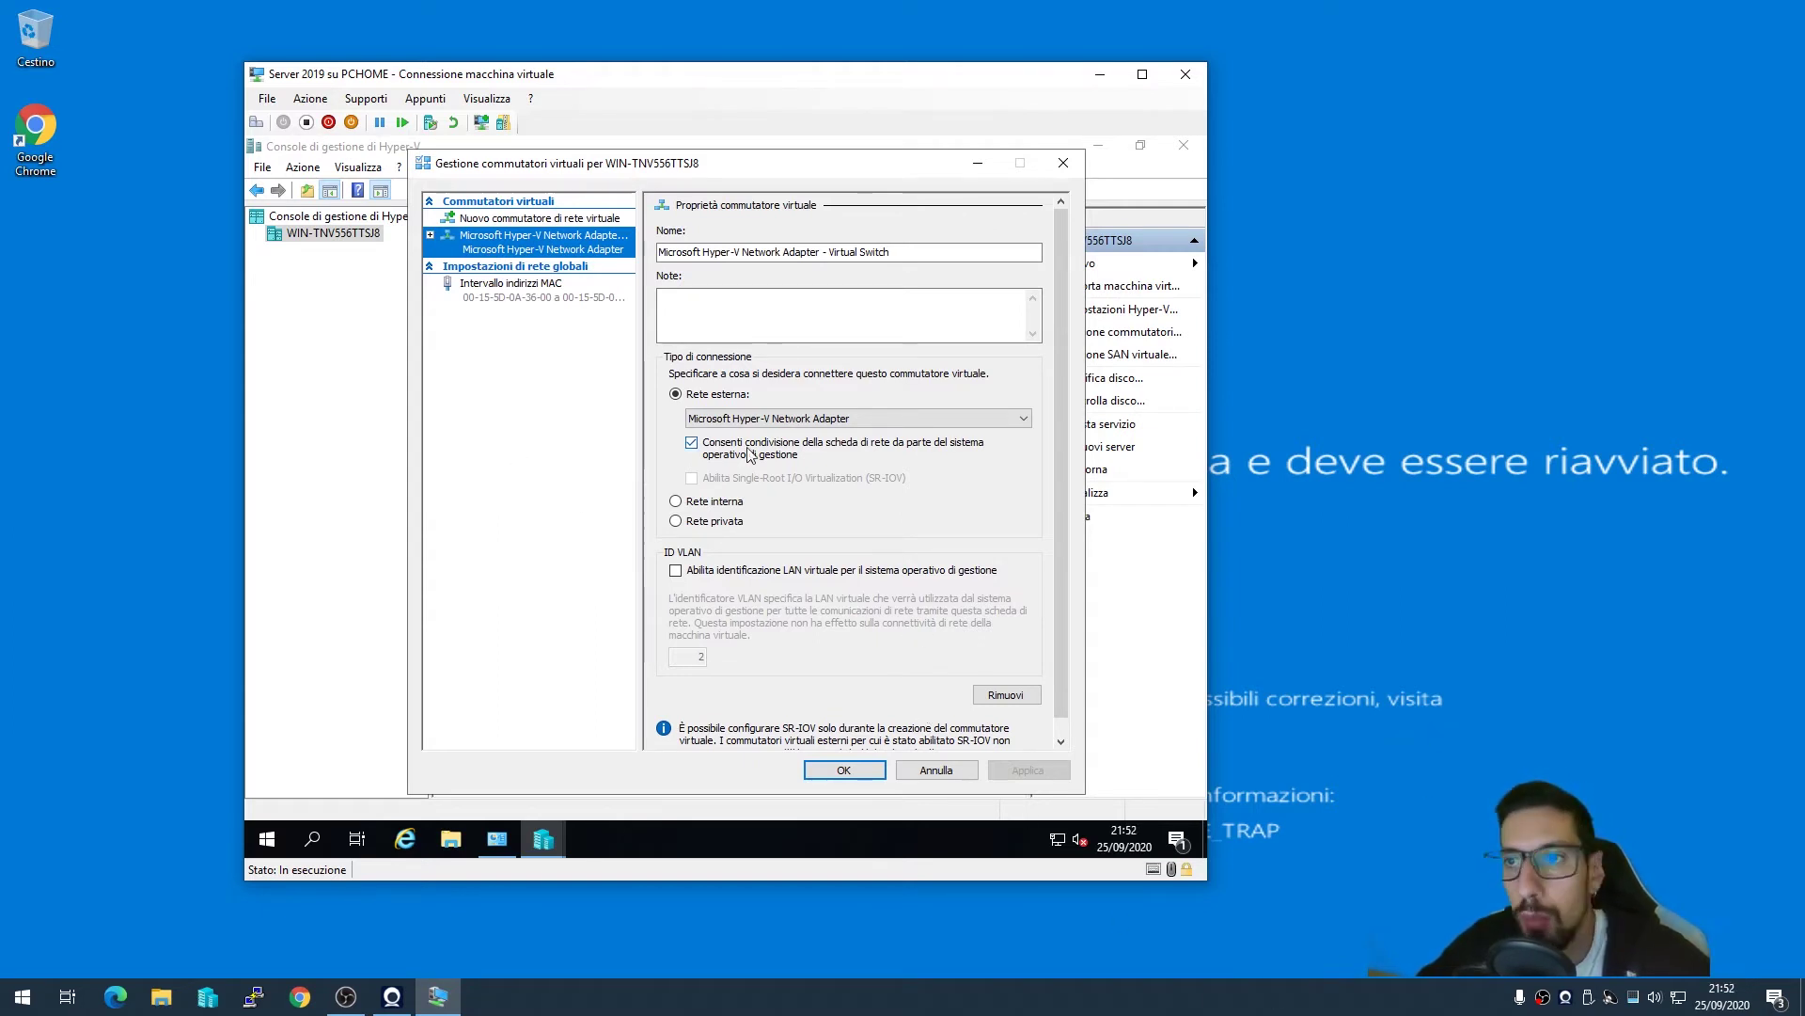
Step: Try the internal network type and VLAN identification for the management operating system on the virtual switch, discarding all changes
left_click(715, 501)
left_click(719, 394)
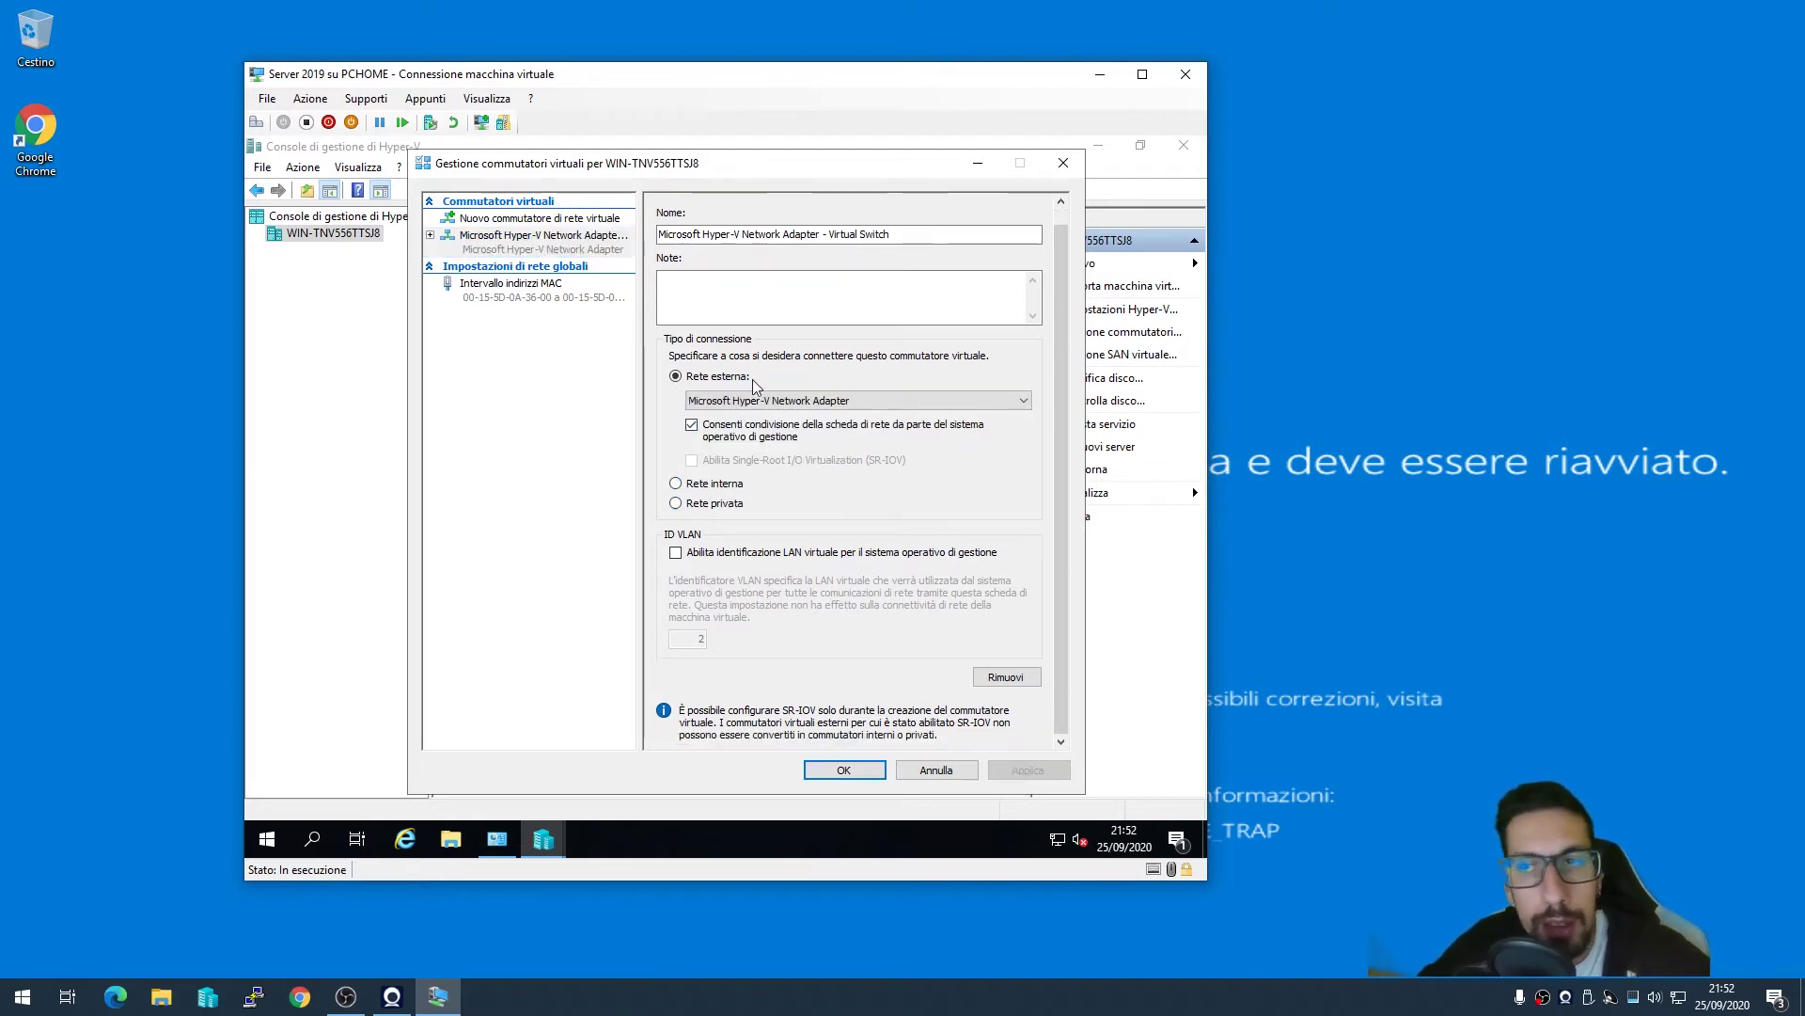
left_click(718, 555)
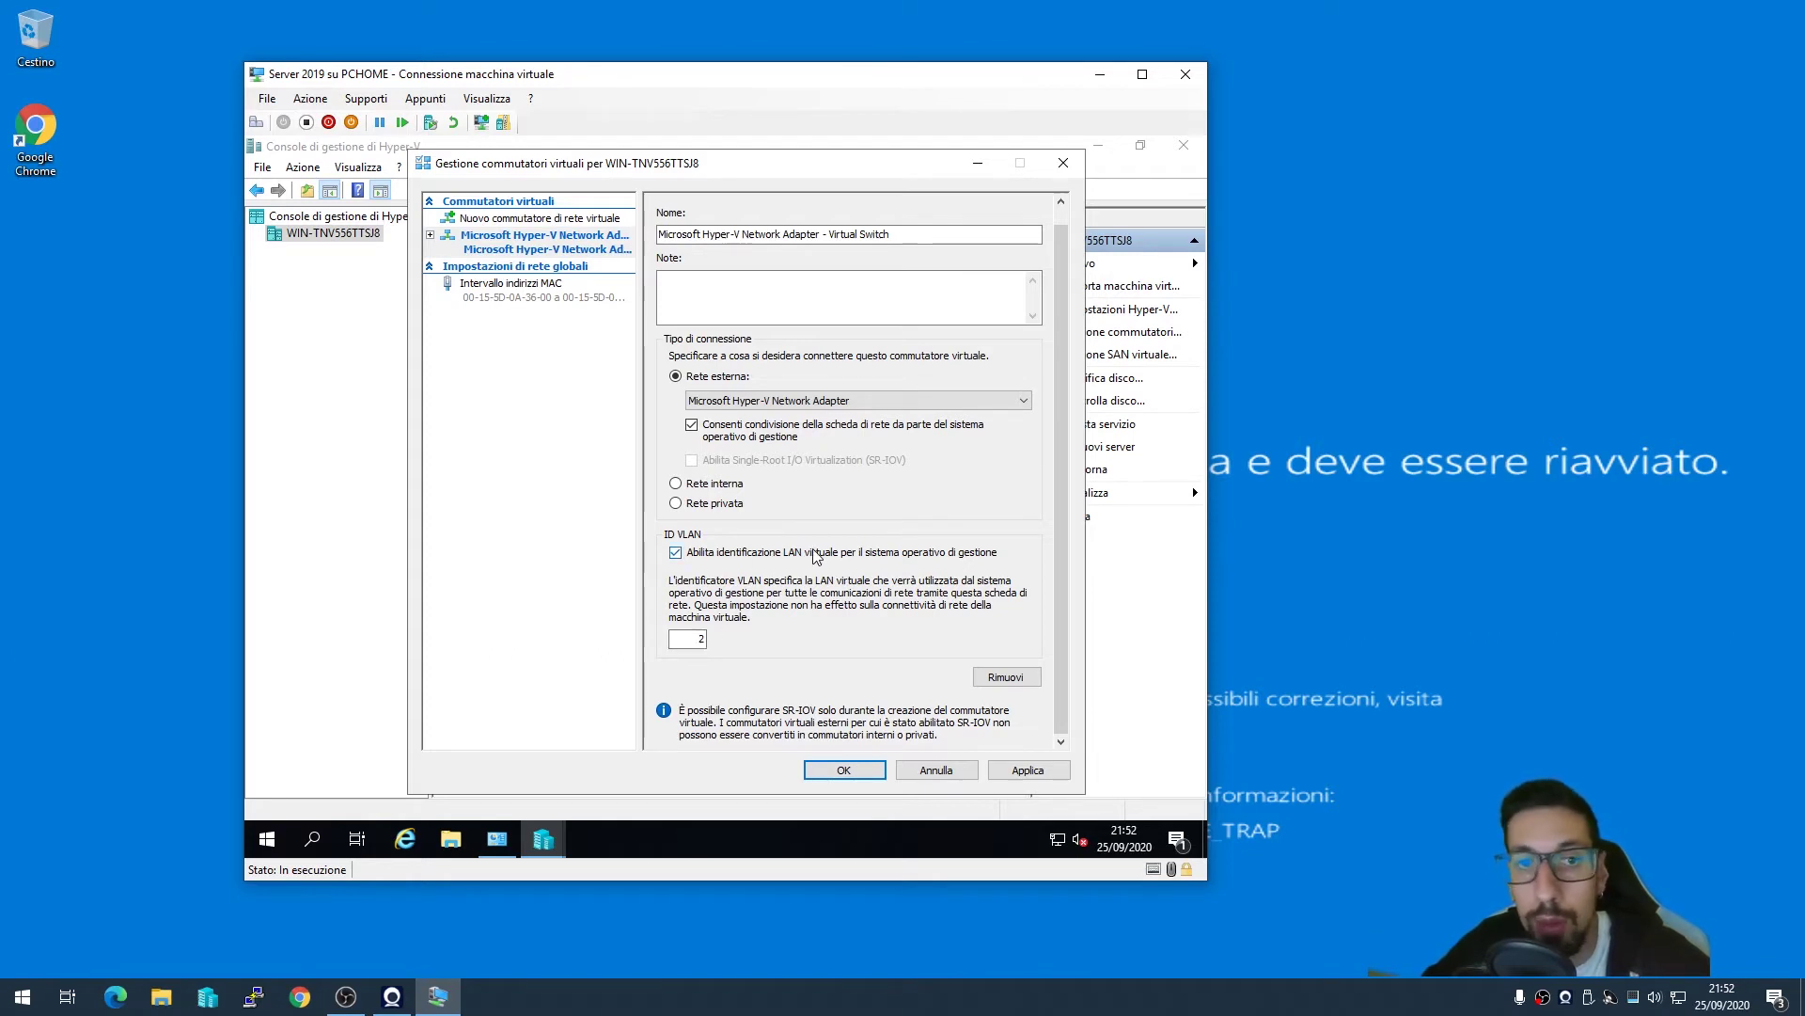
left_click(857, 557)
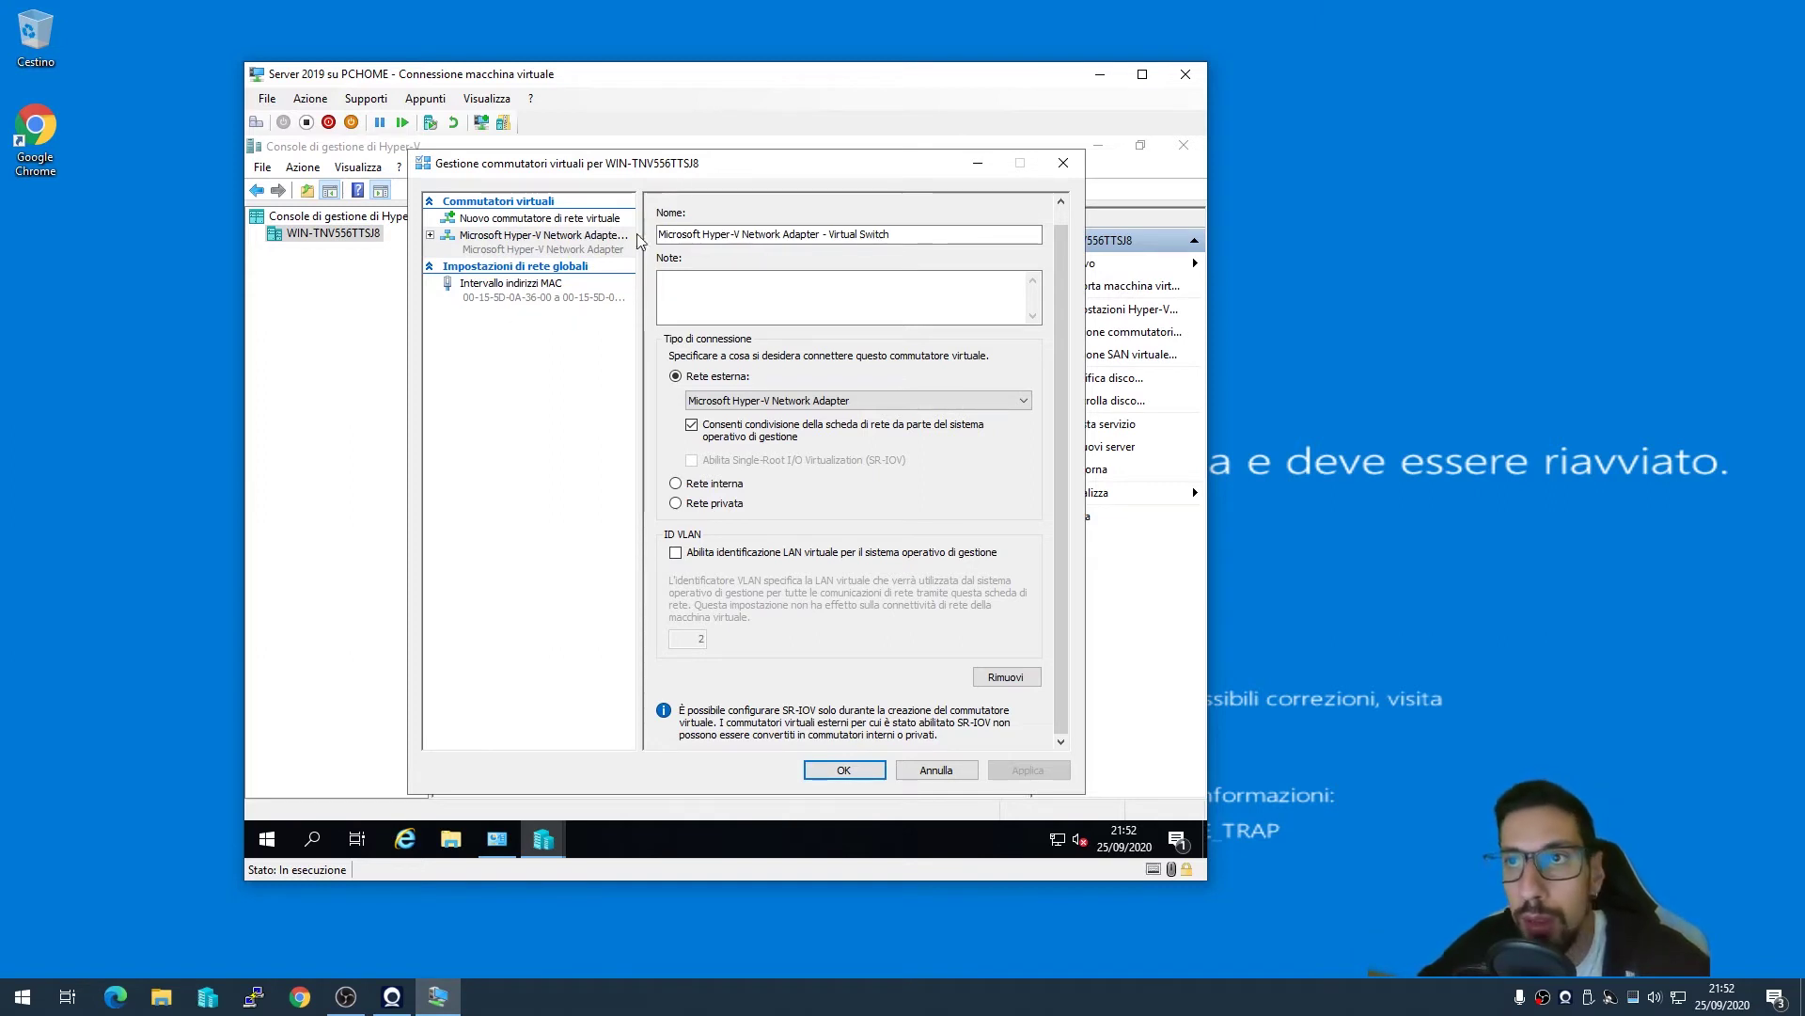
left_click(933, 769)
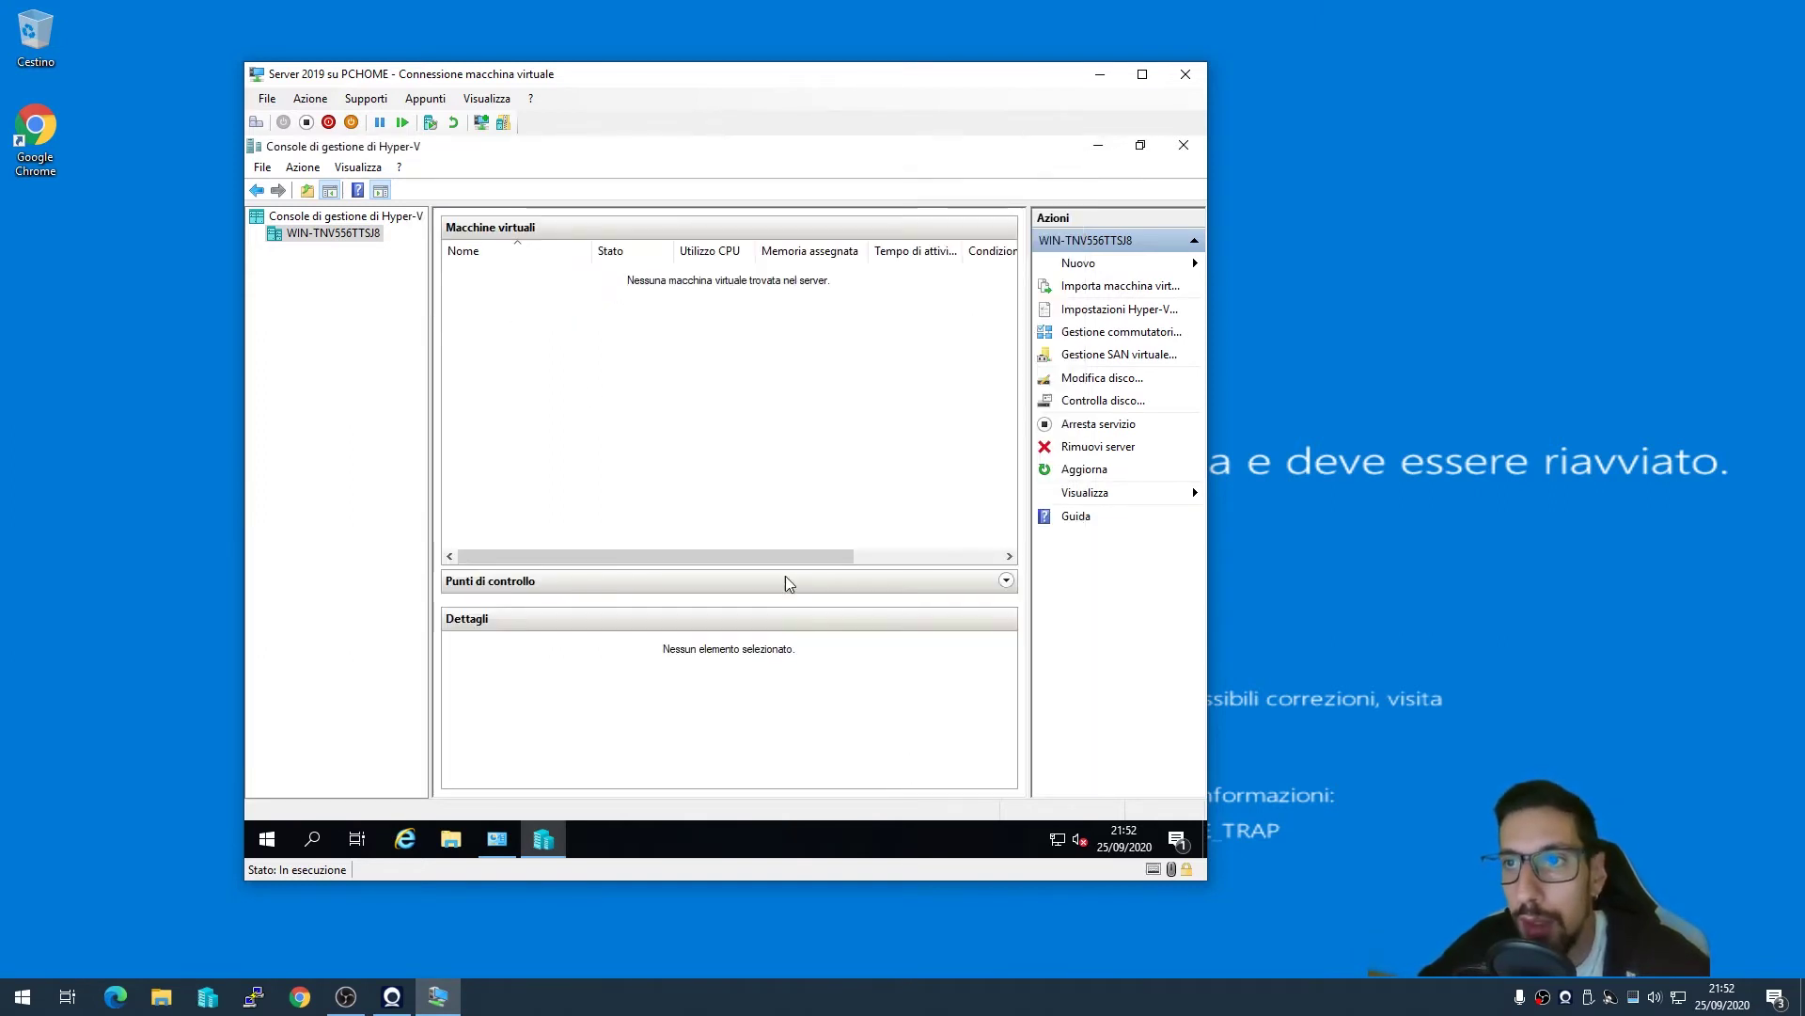
Step: Start creating a new virtual machine named srv-dc, keeping the default storage location
left_click(1087, 271)
left_click(1105, 268)
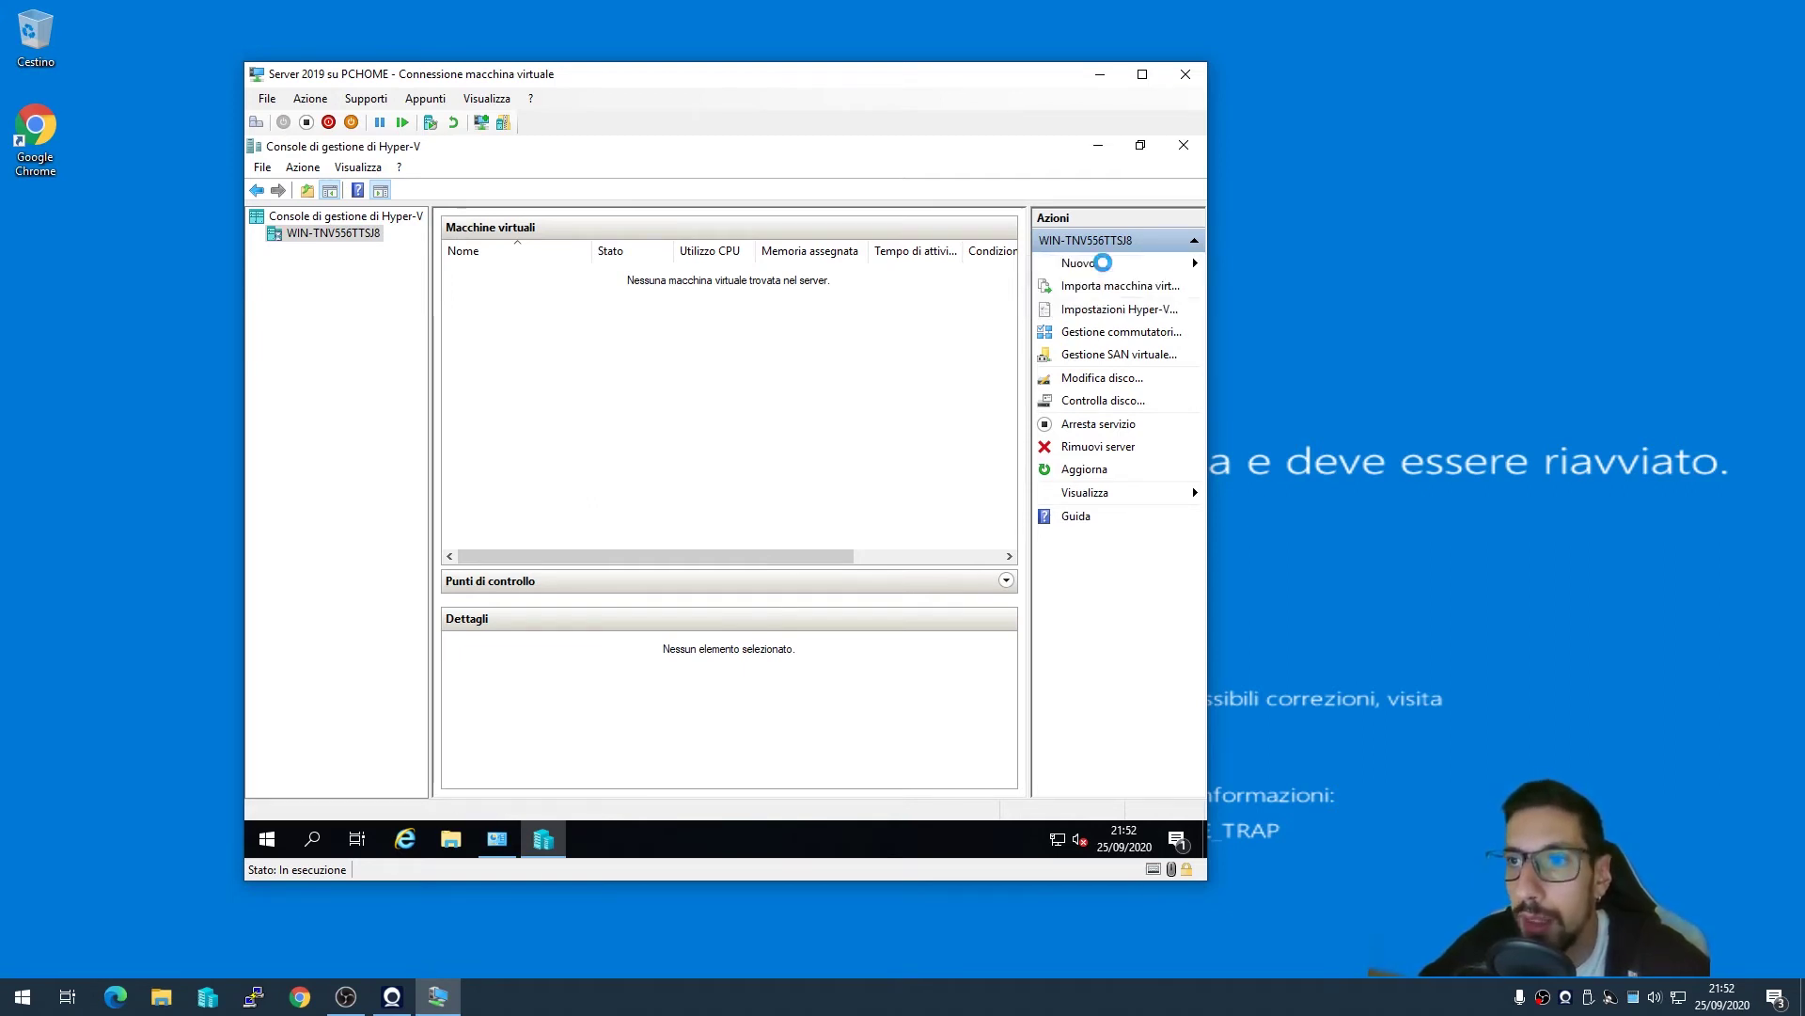
left_click(850, 704)
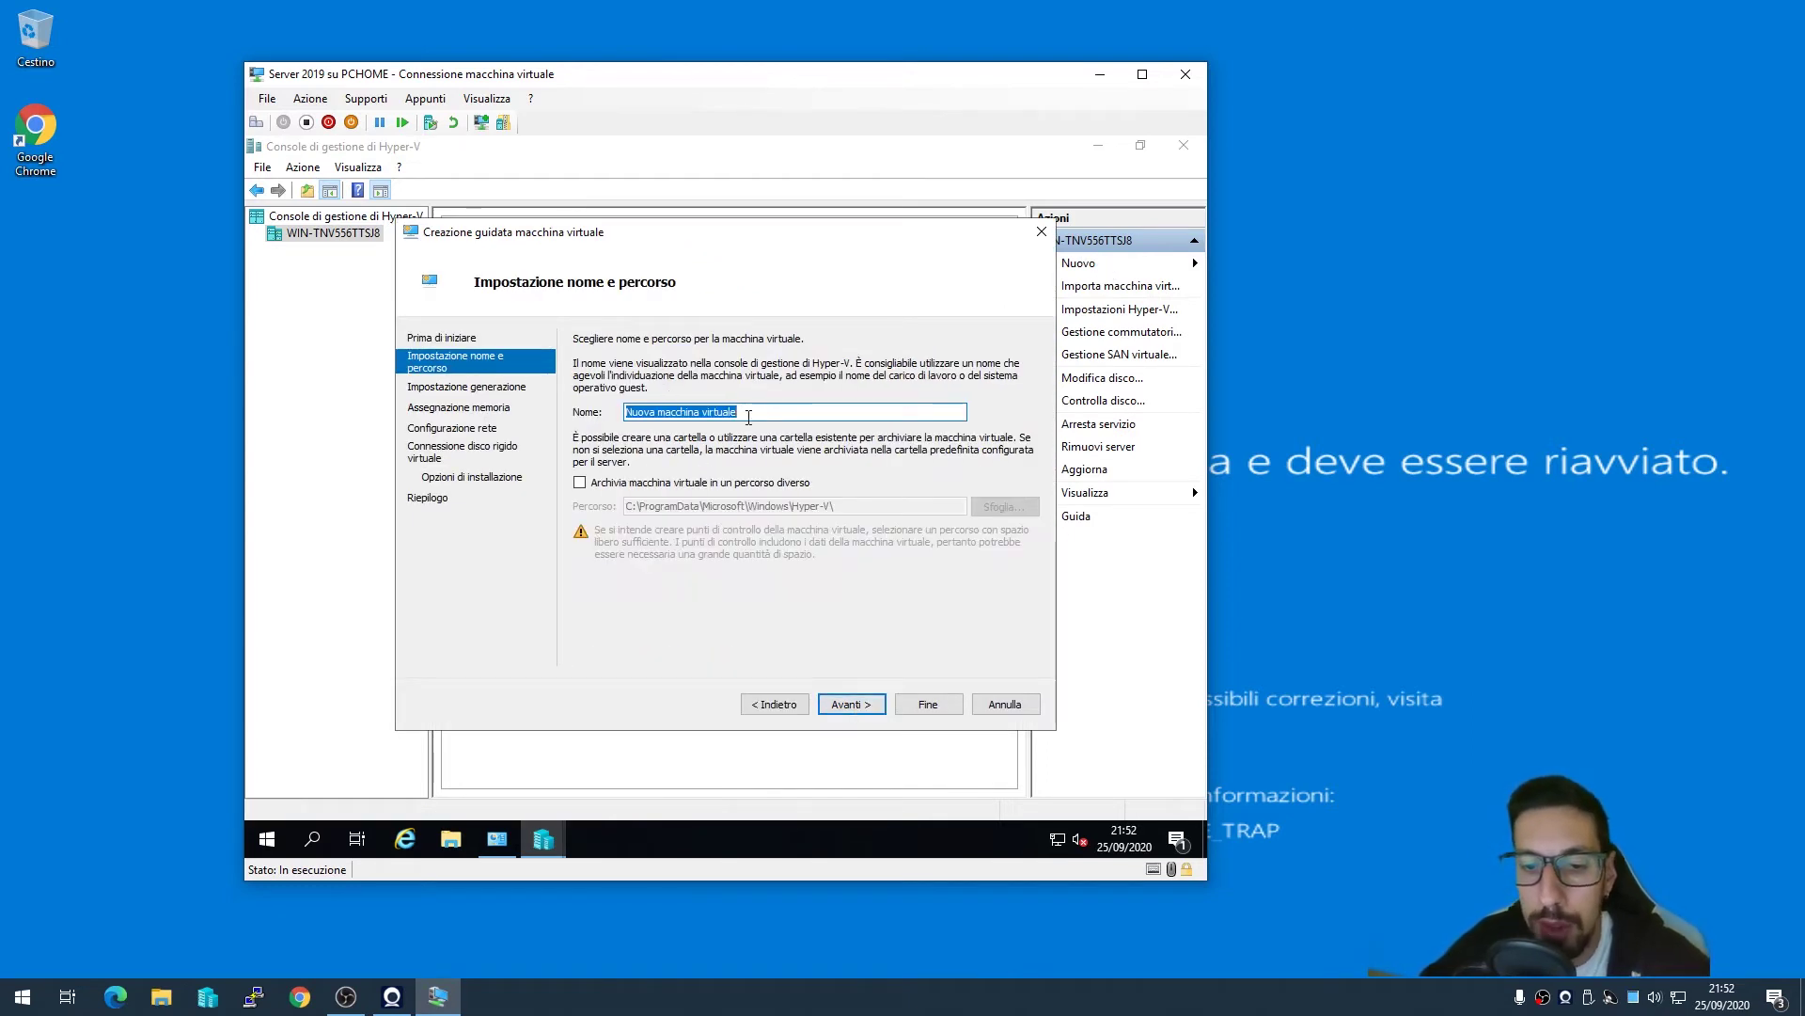
type("s")
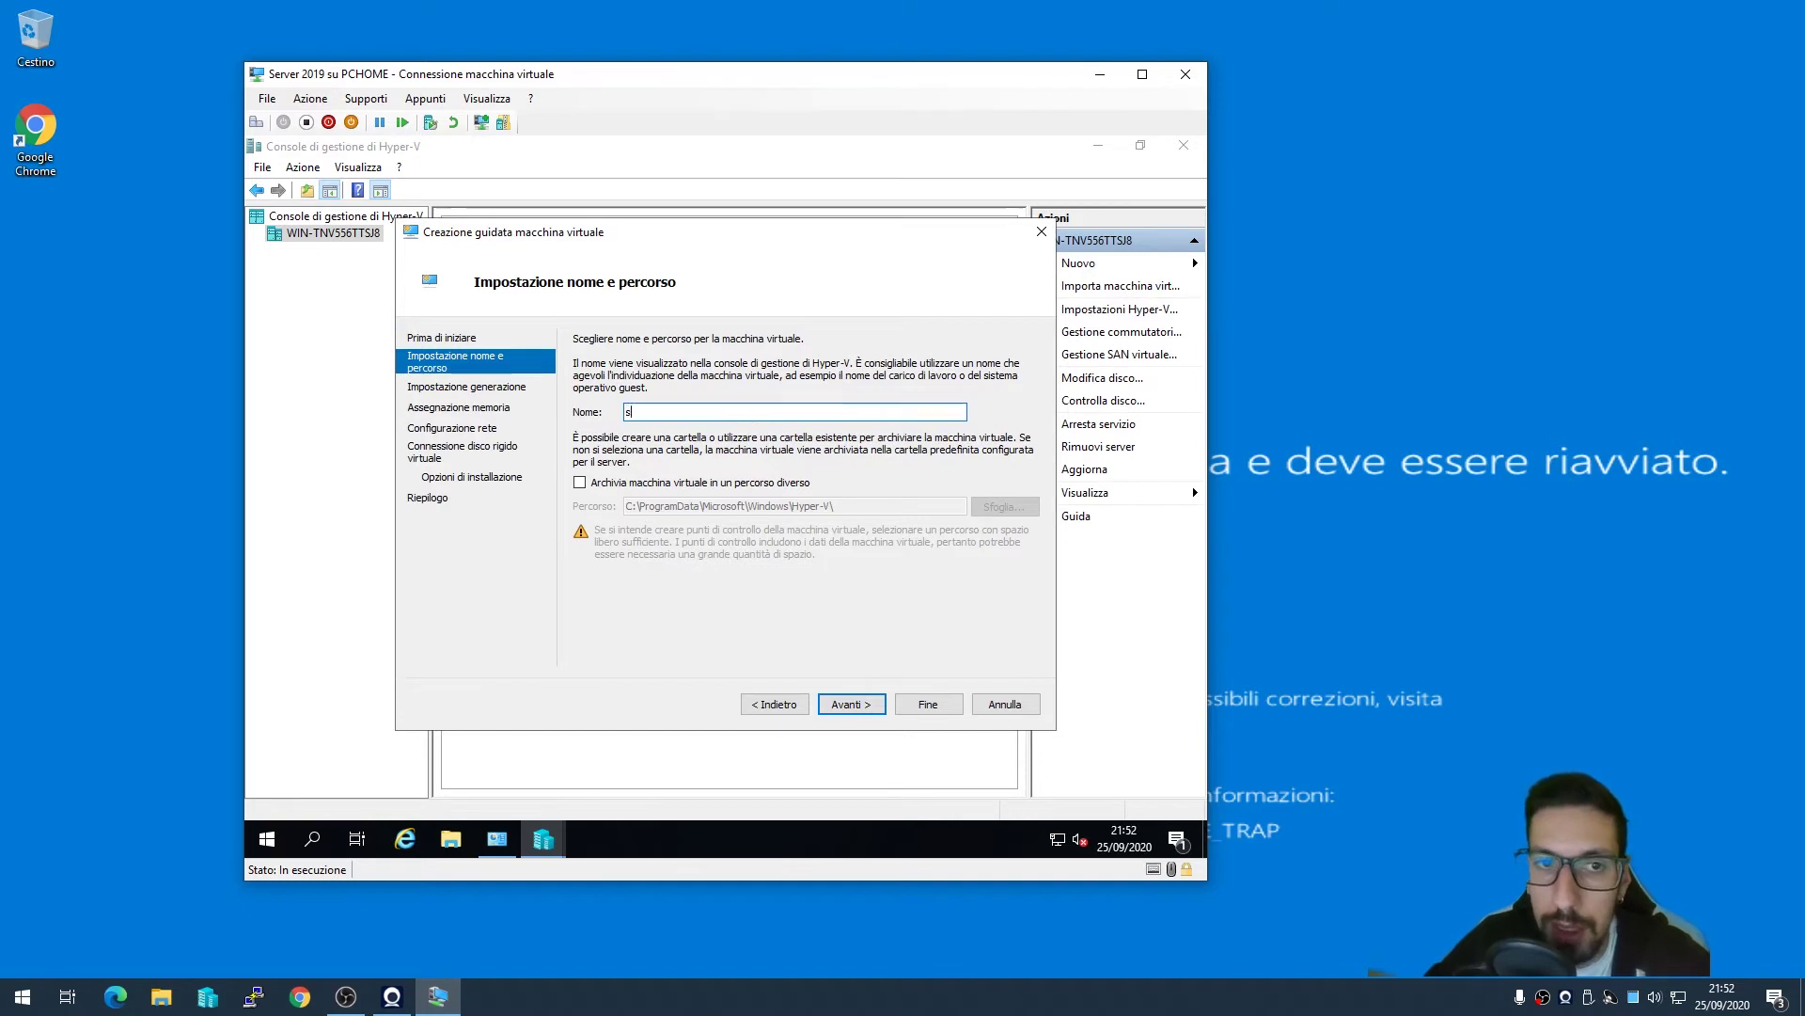
type("rv-dc")
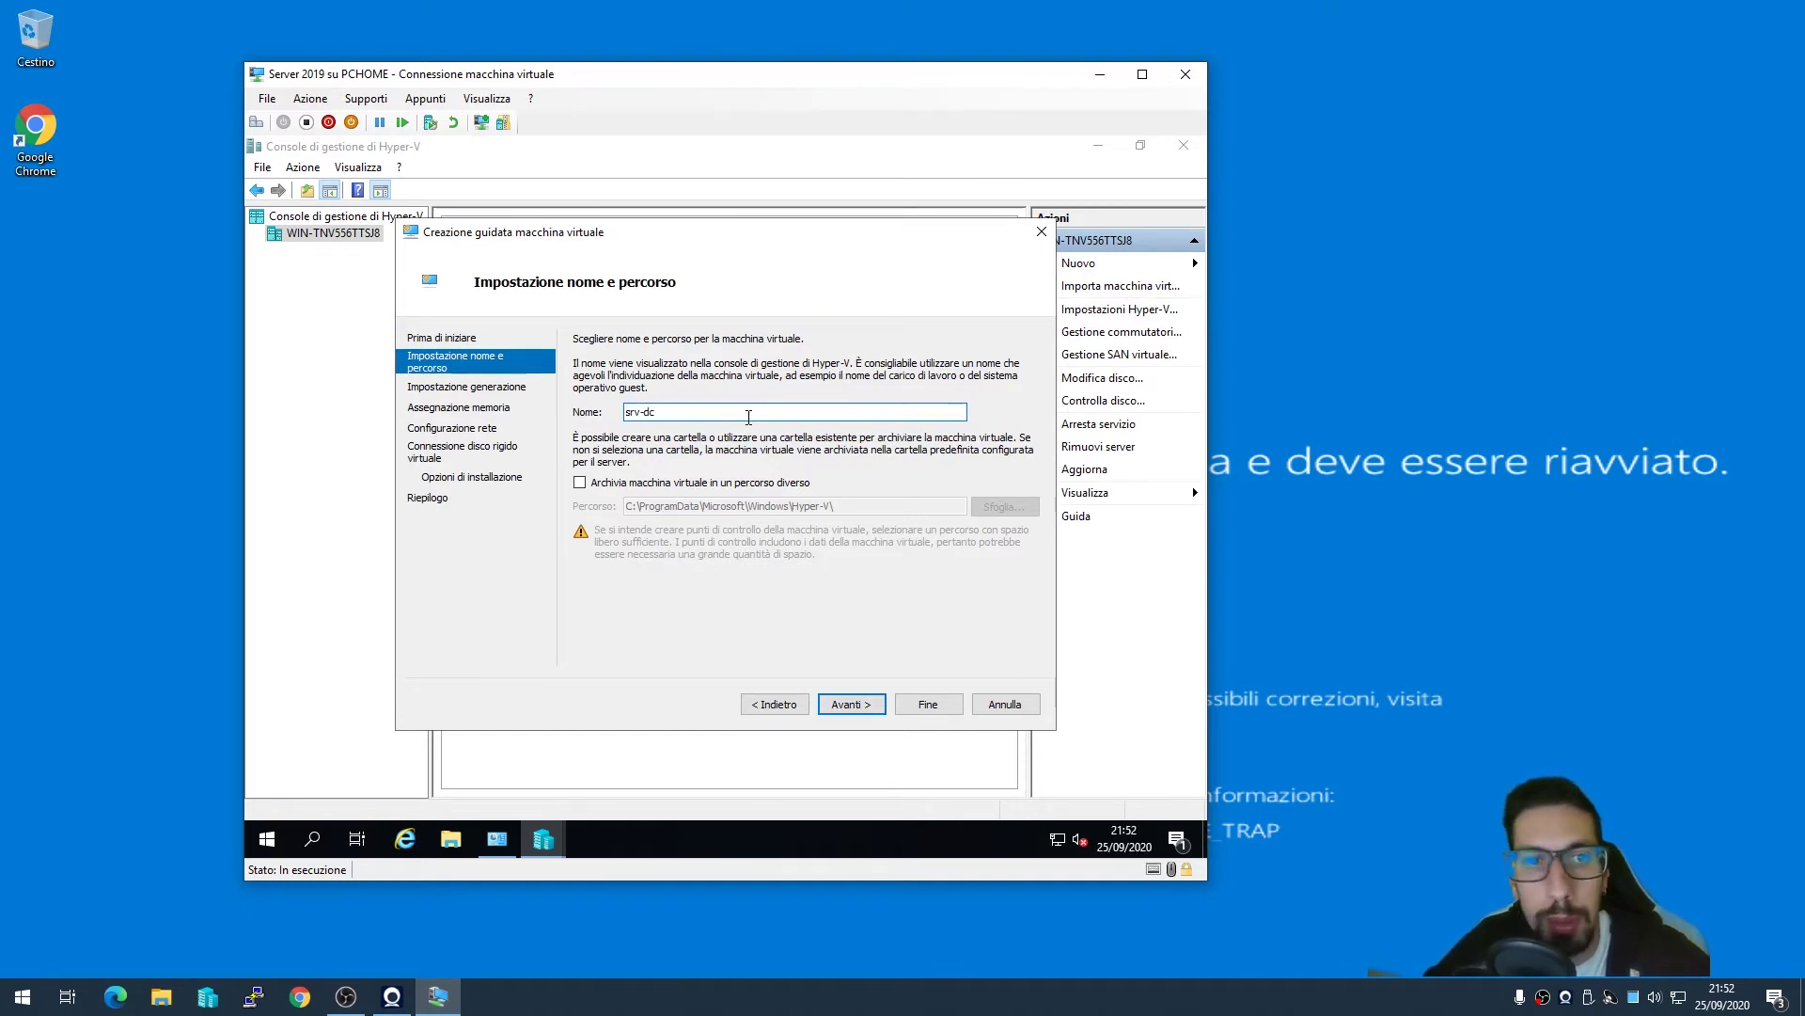
key("Tab")
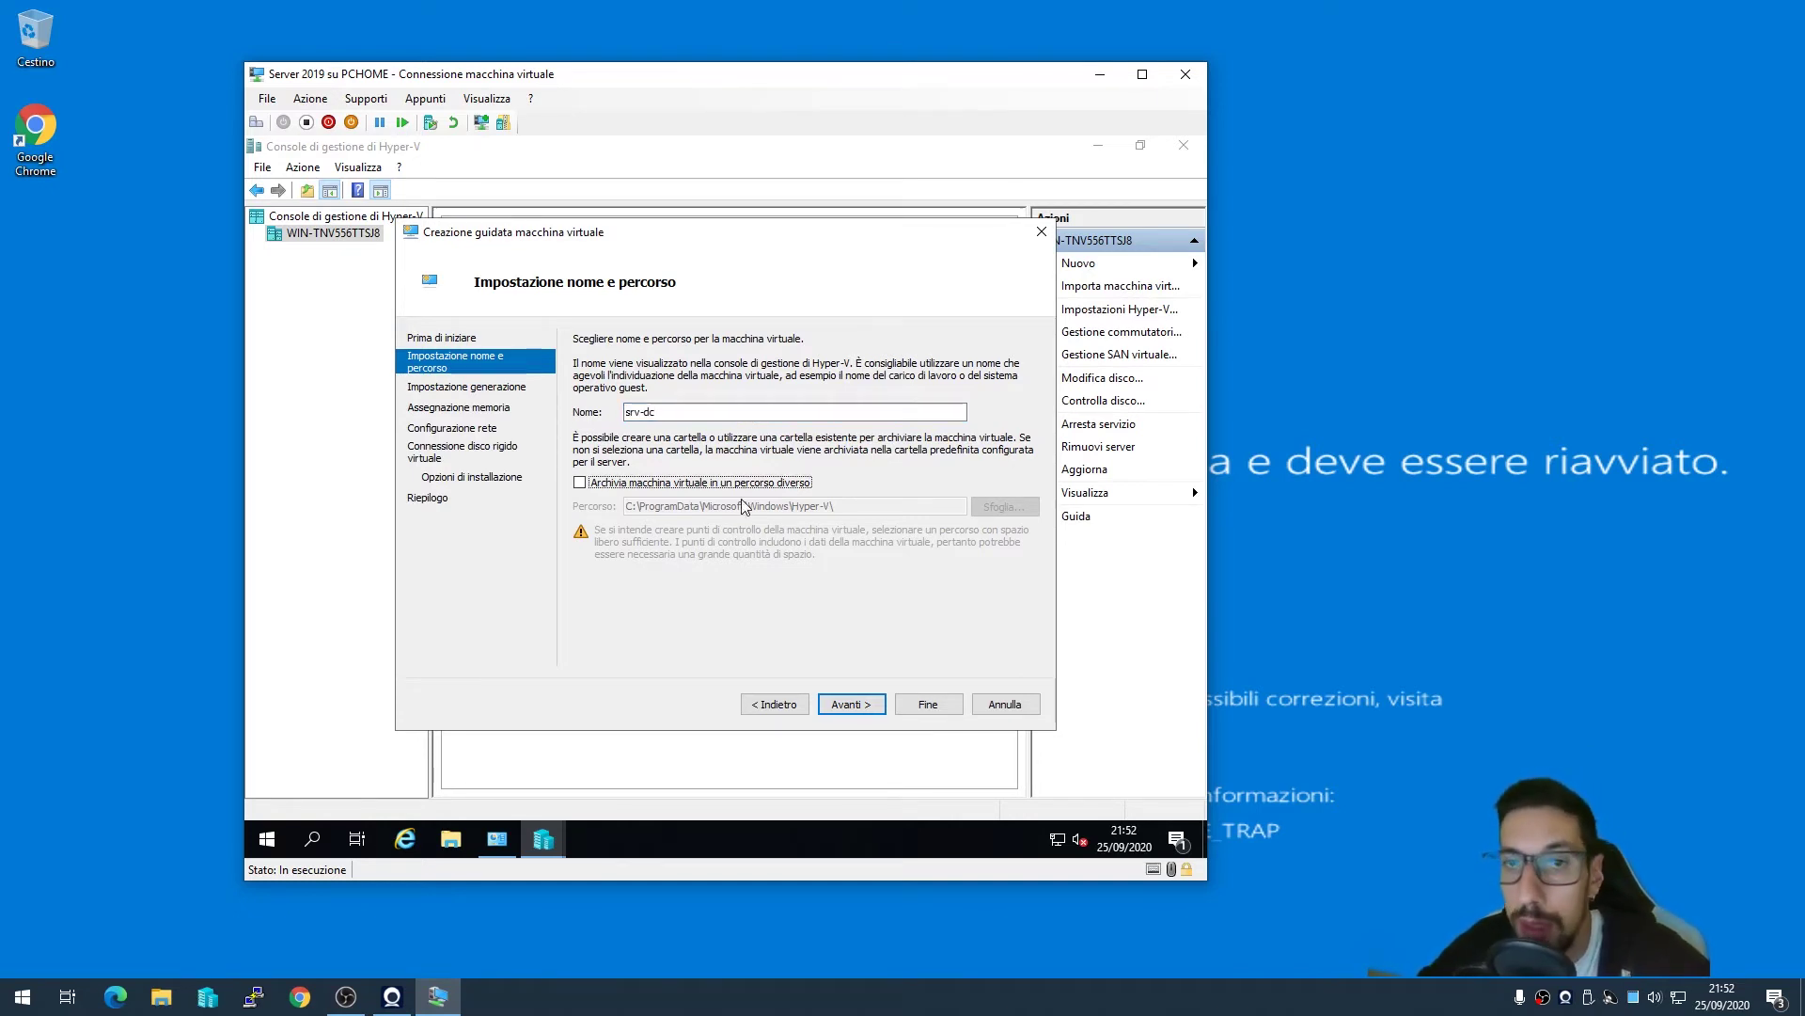
left_click(675, 483)
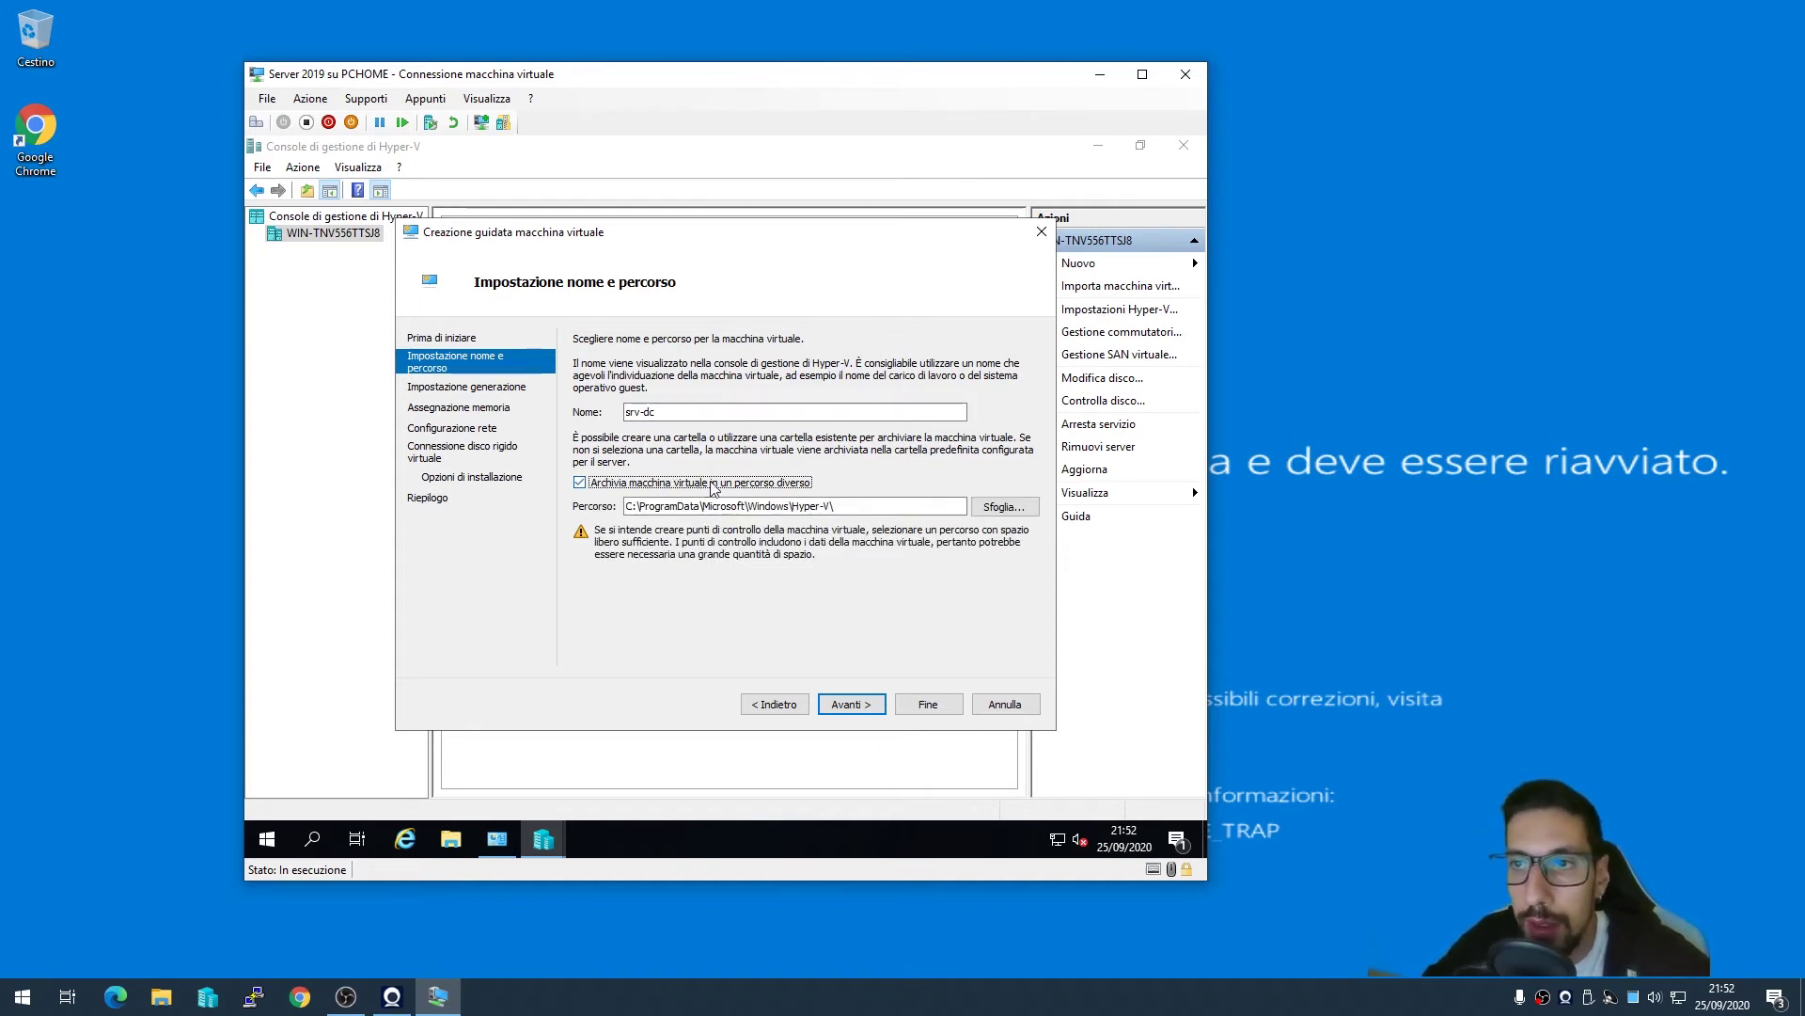
left_click(720, 483)
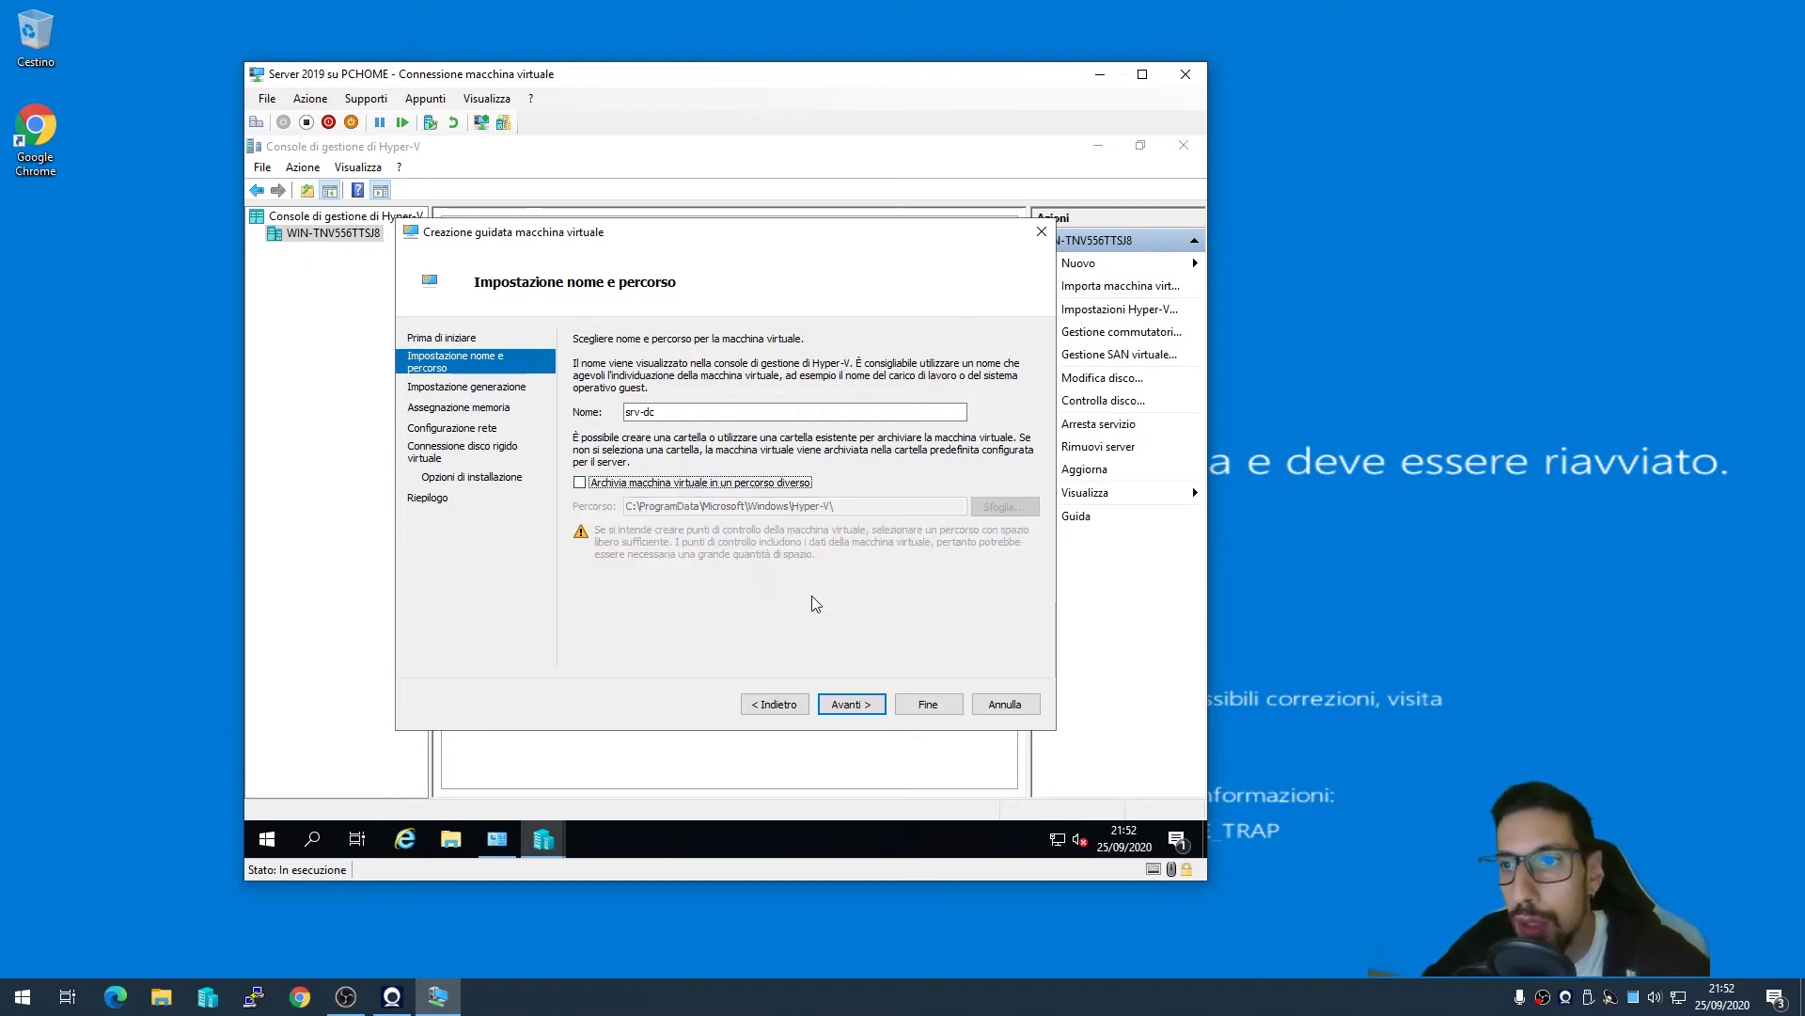
left_click(849, 701)
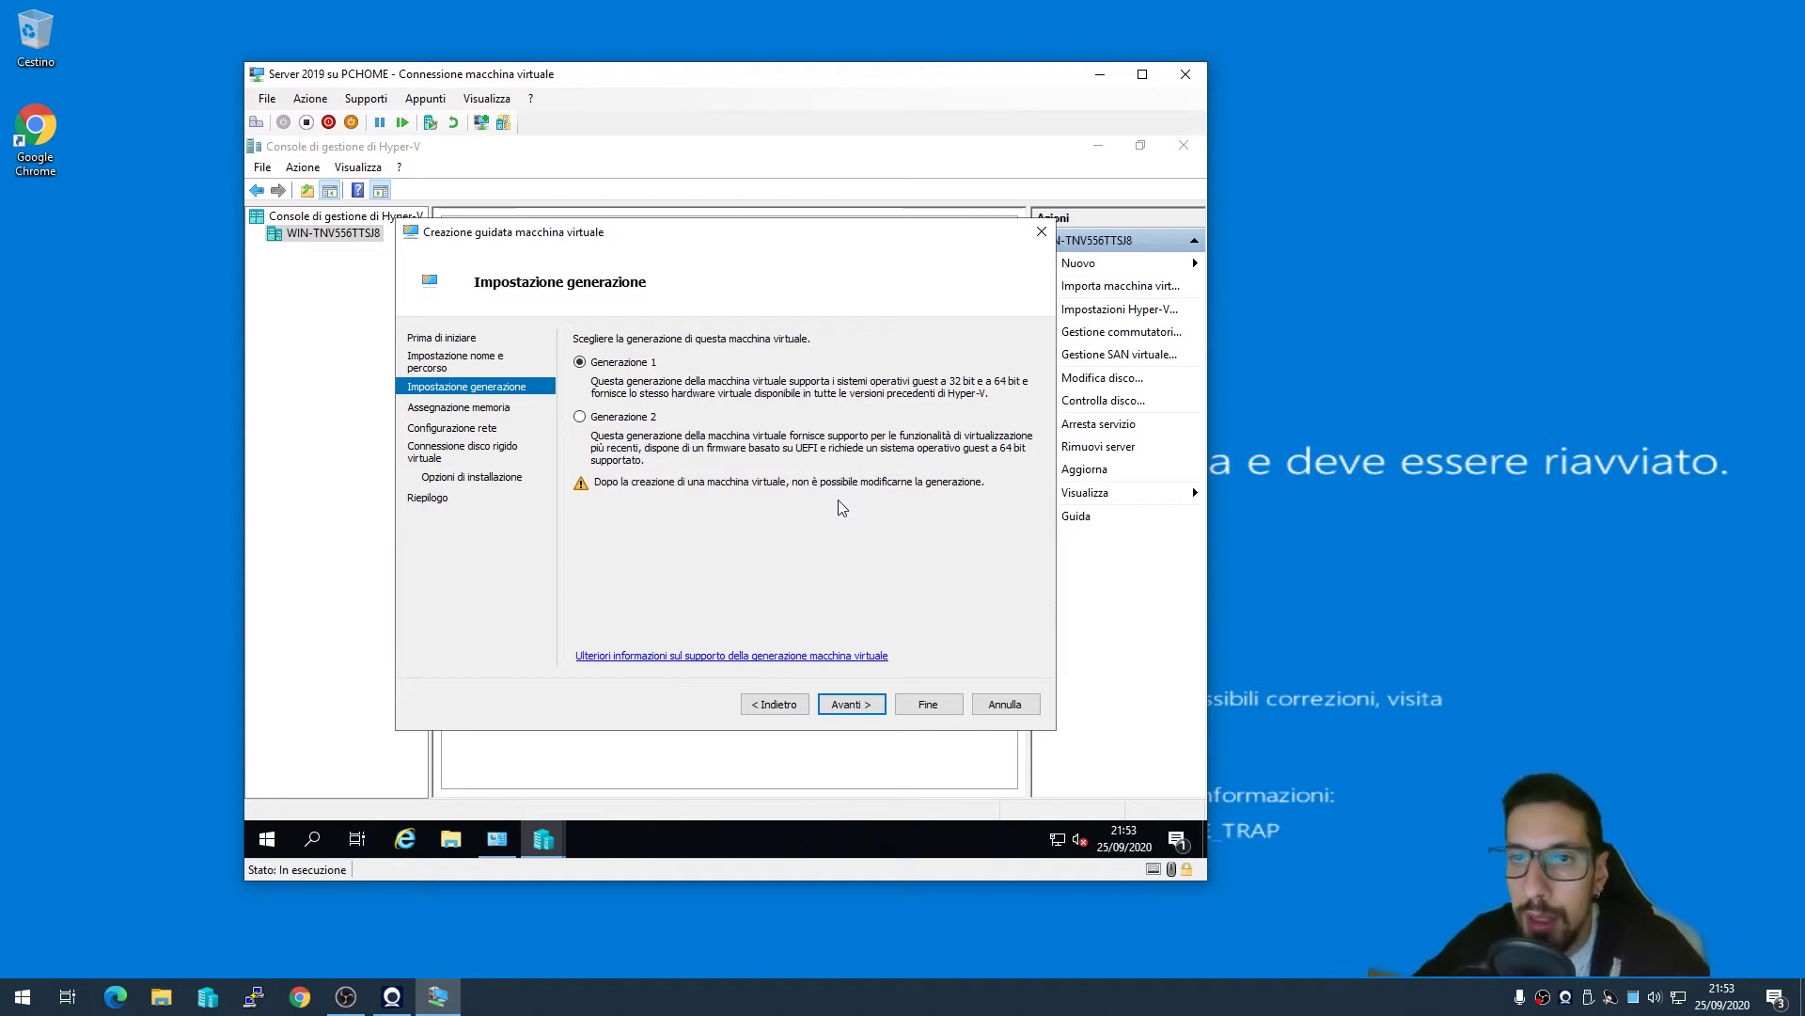
Step: Keep Generation 1 and assign 2000 MB of startup memory to the virtual machine, without dynamic memory
left_click(871, 703)
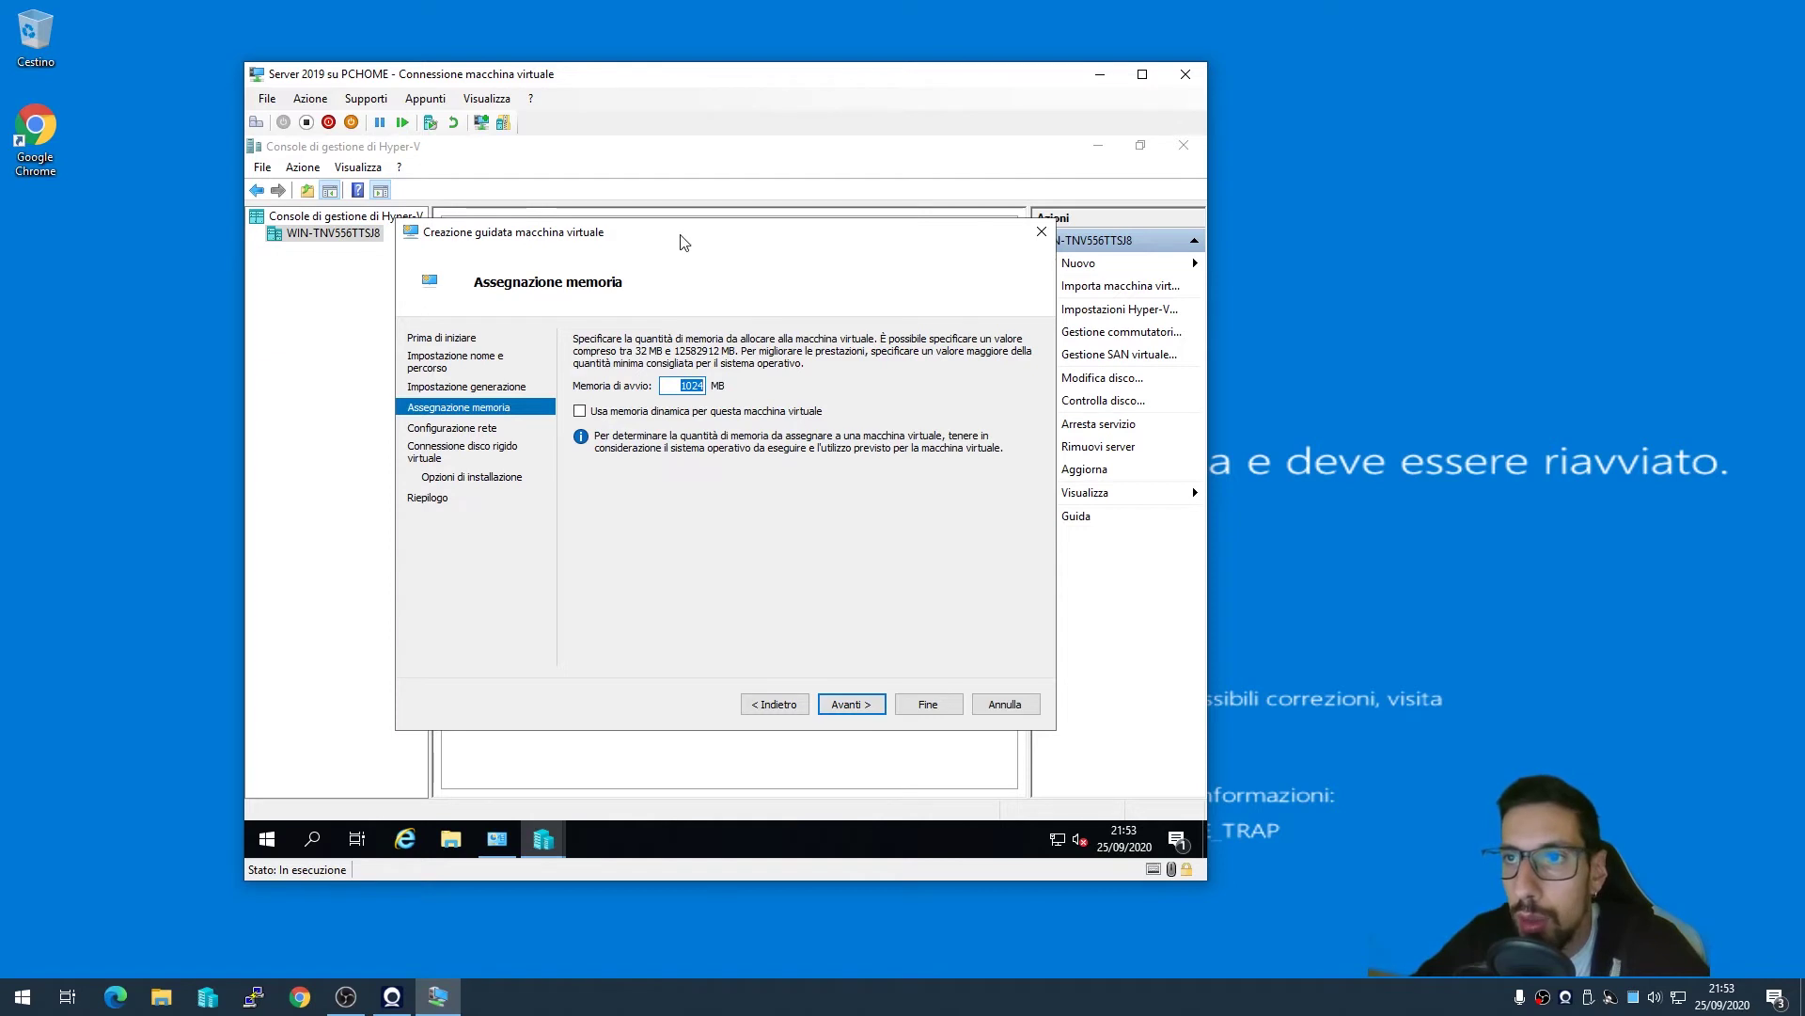
left_click_drag(682, 241, 660, 240)
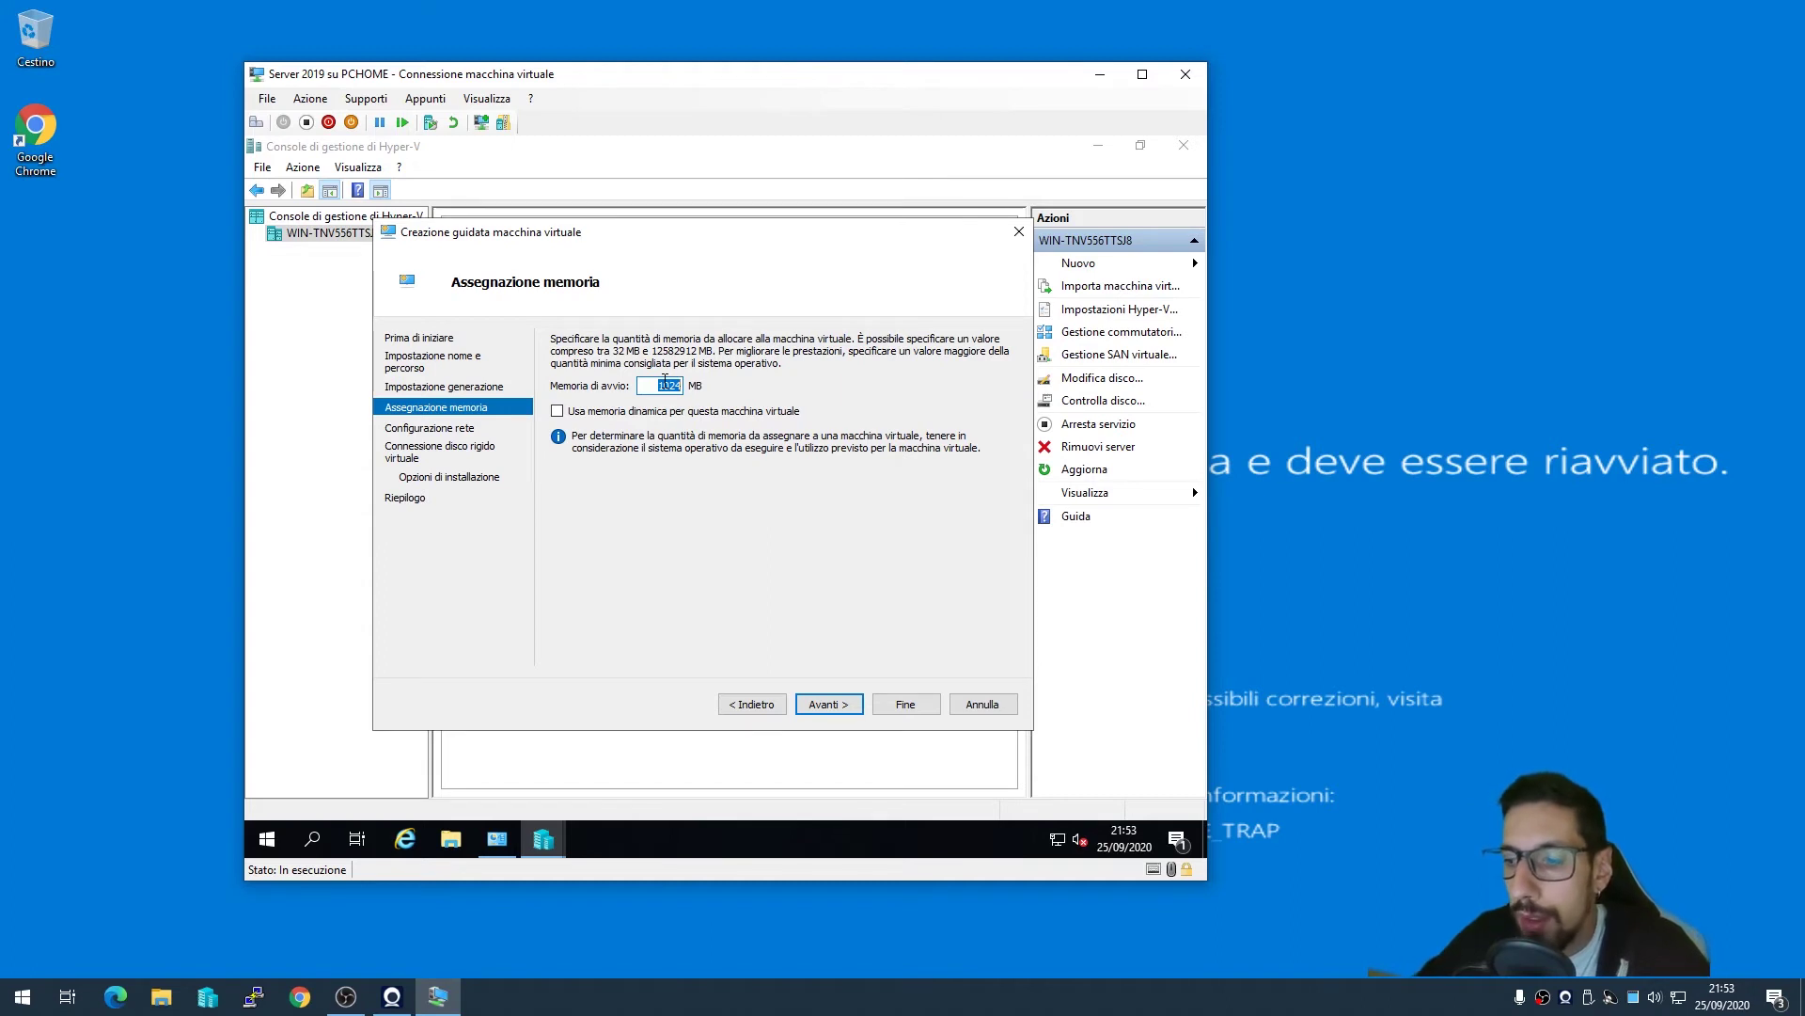
type("2000")
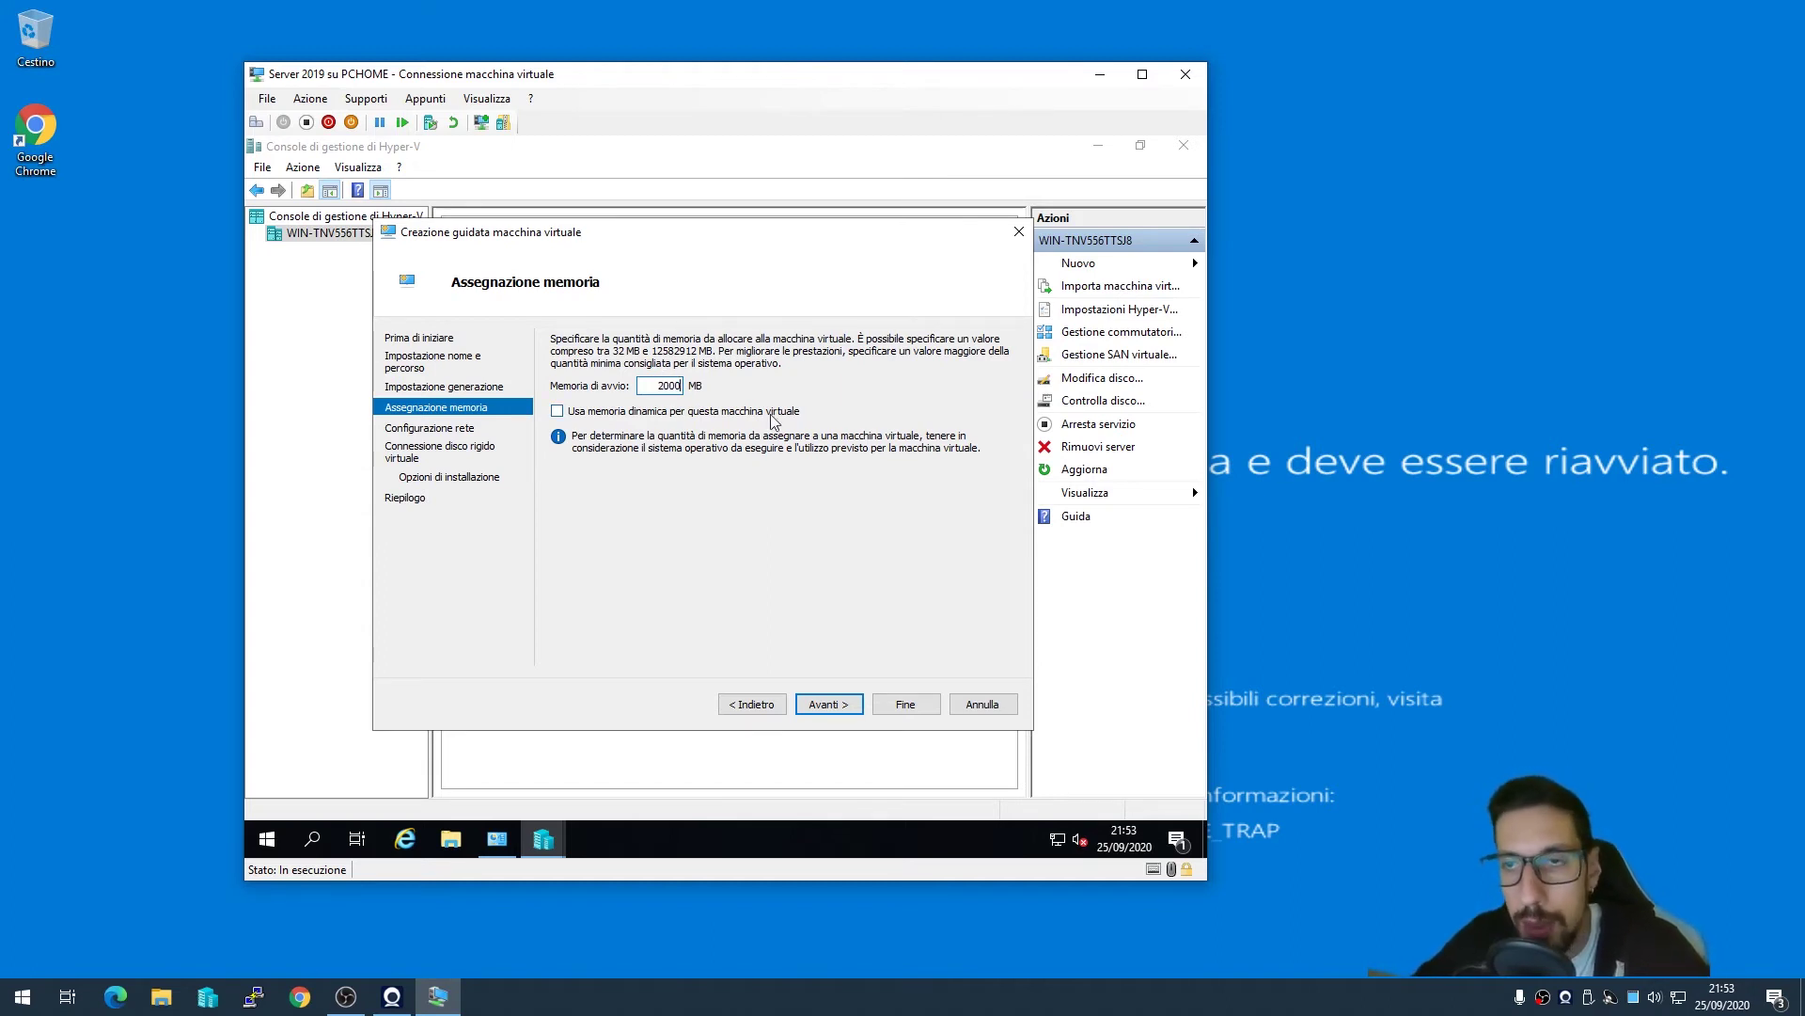
left_click(724, 418)
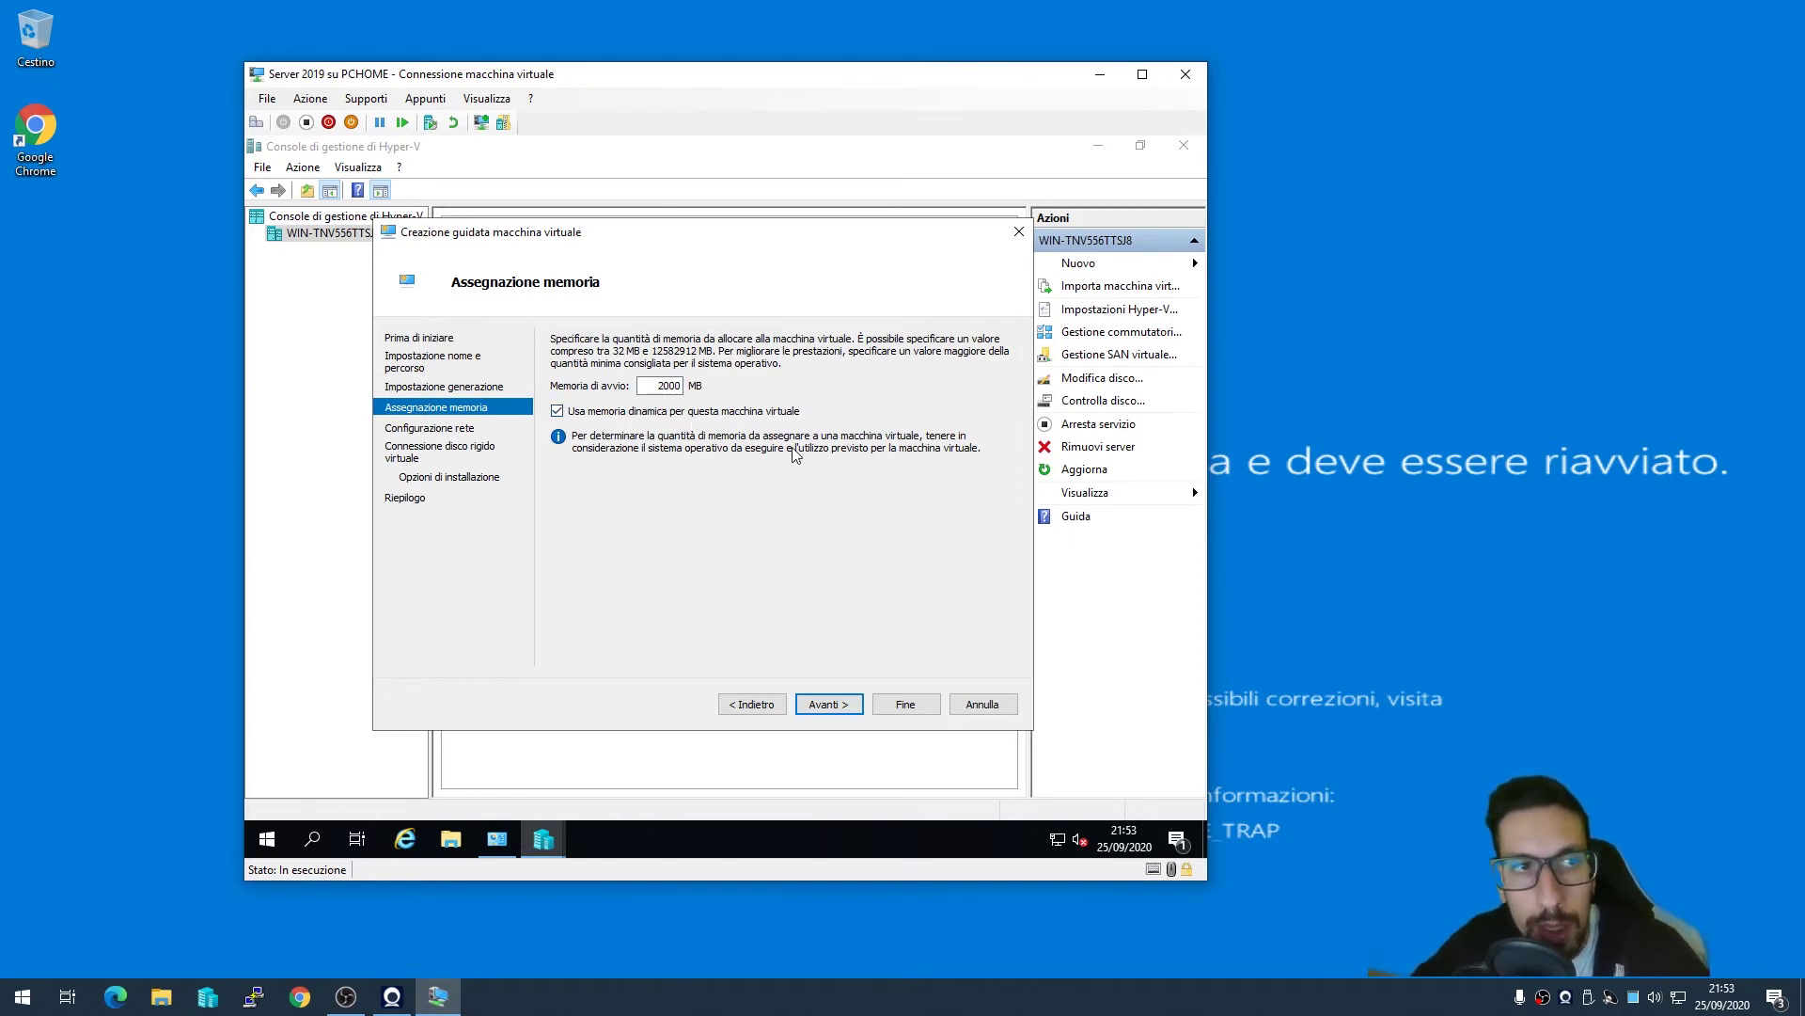
left_click(659, 411)
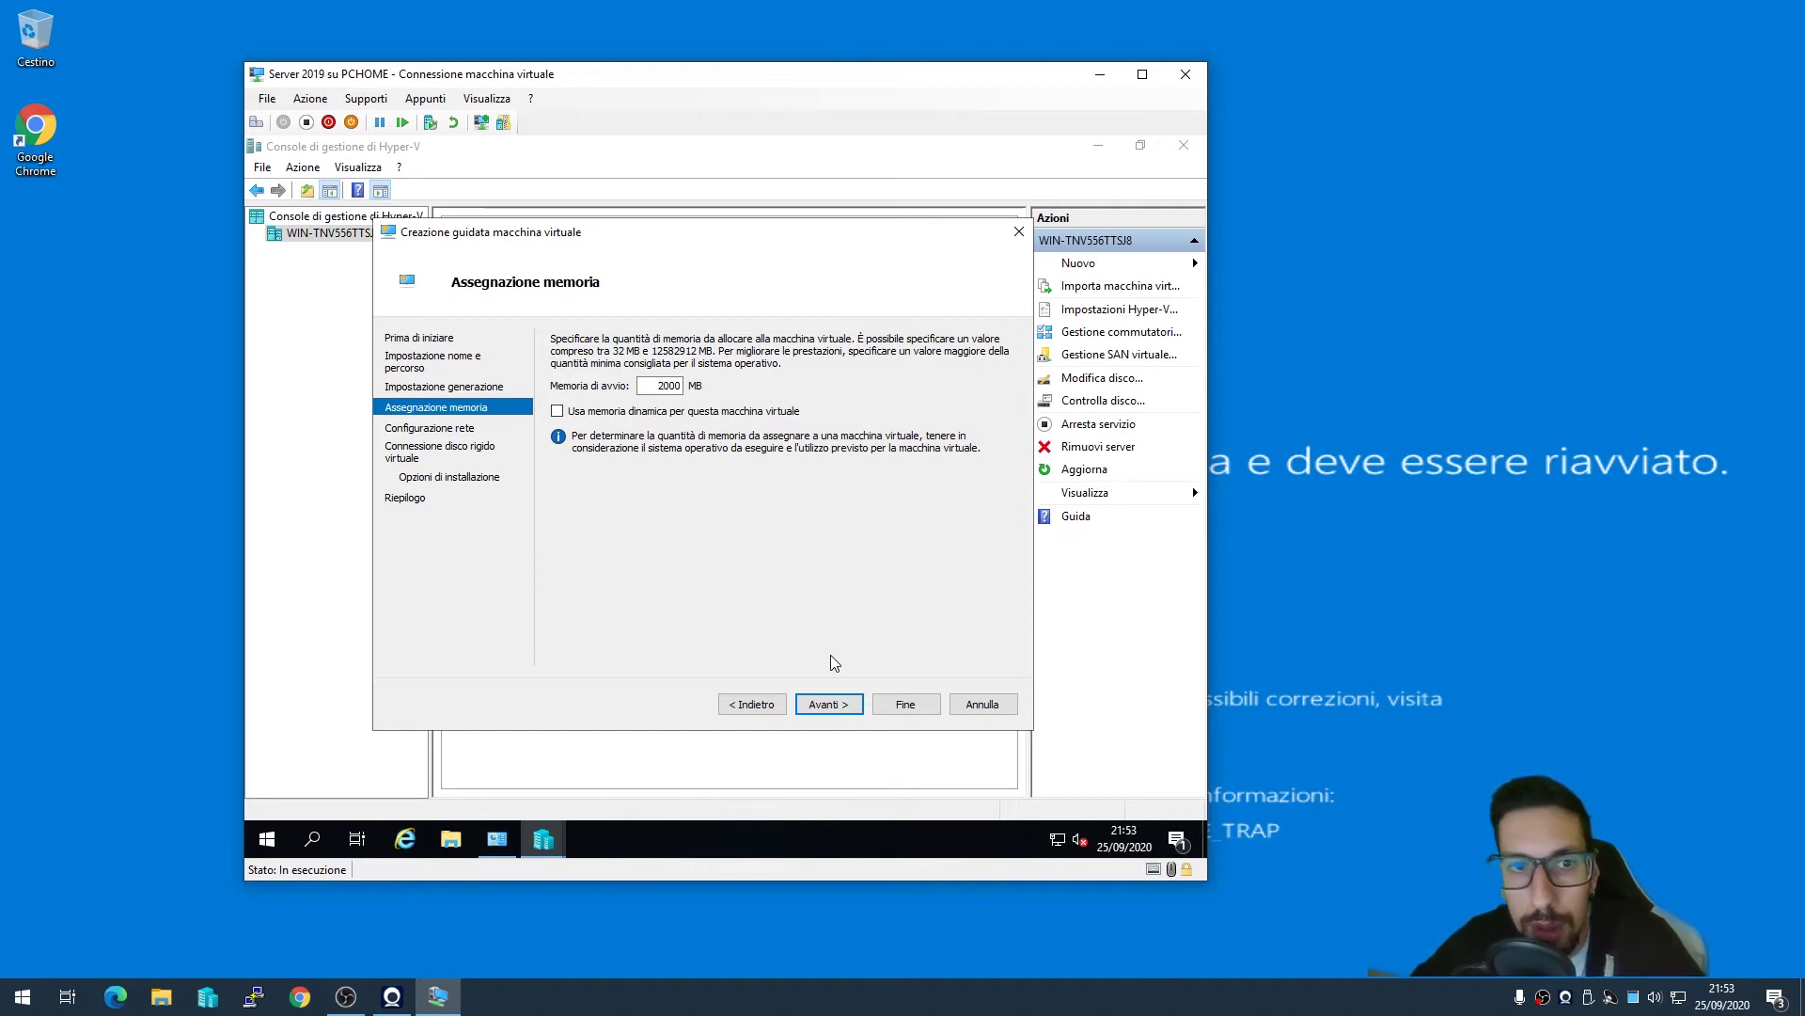
left_click(831, 702)
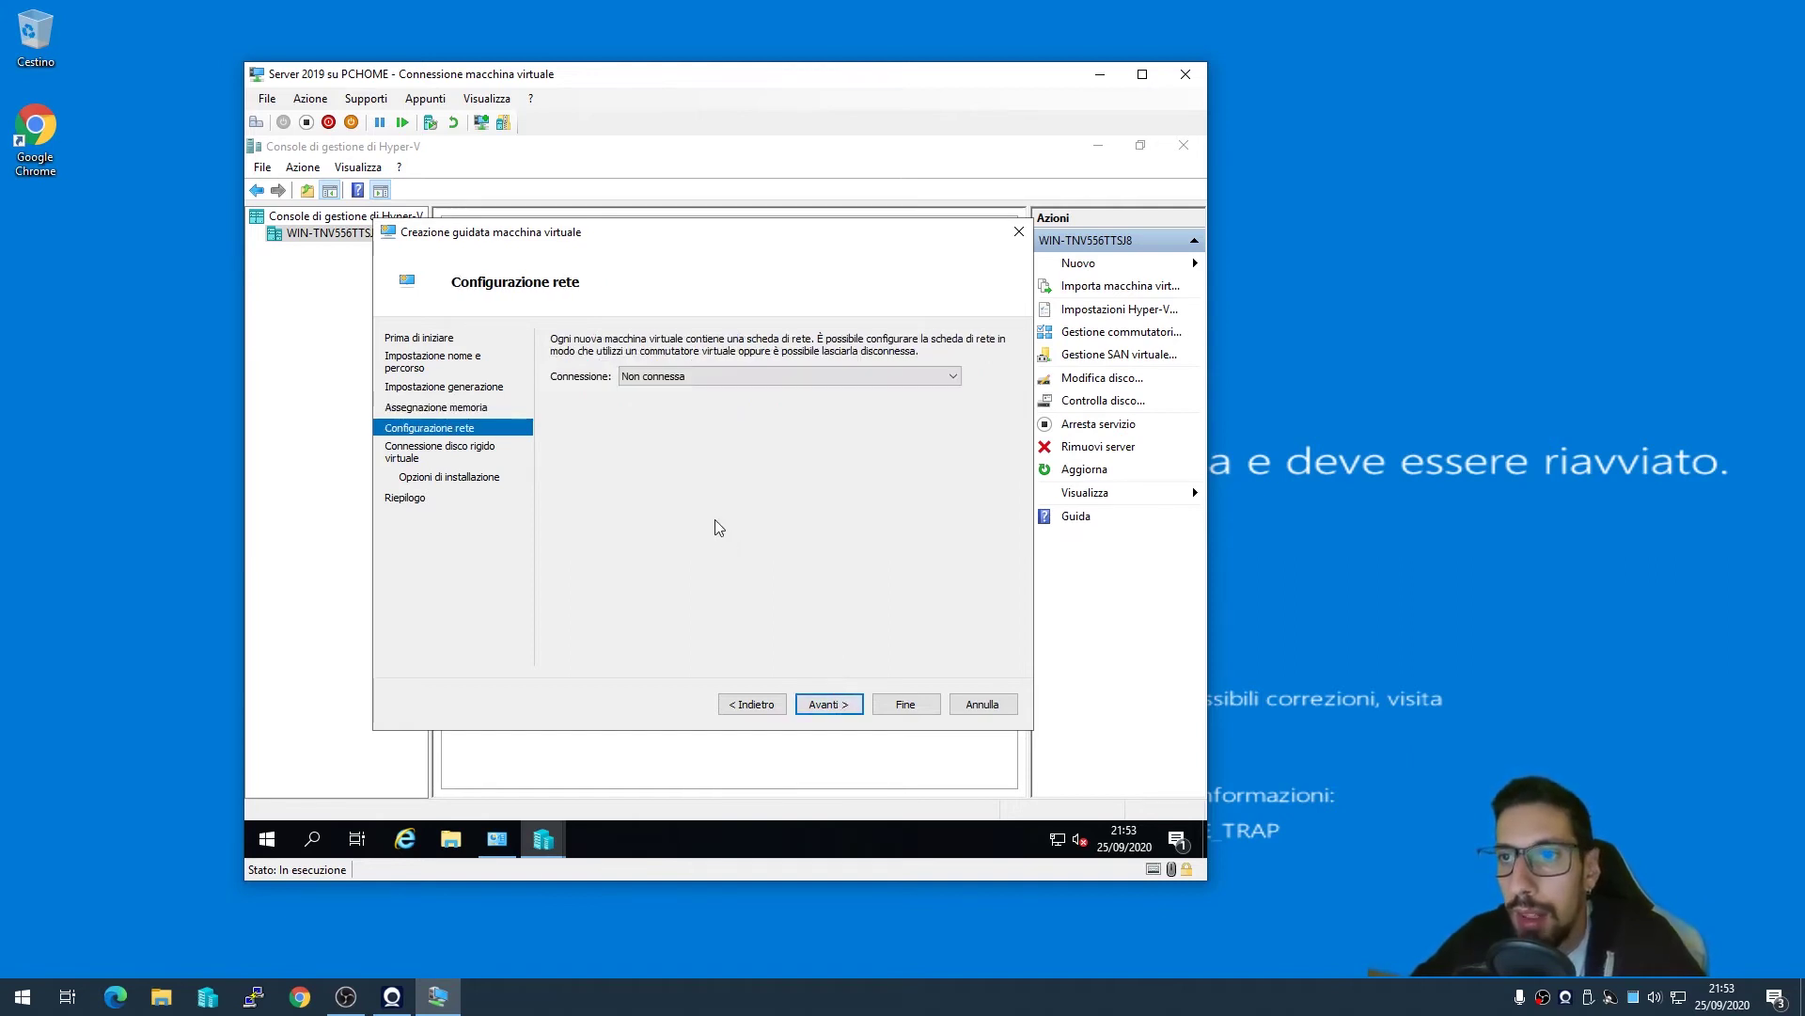
Step: Connect the virtual machine to the Microsoft Hyper-V Network Adapter virtual switch and create its srv-dc.vhdx disk with a size of 1000 GB
left_click(656, 376)
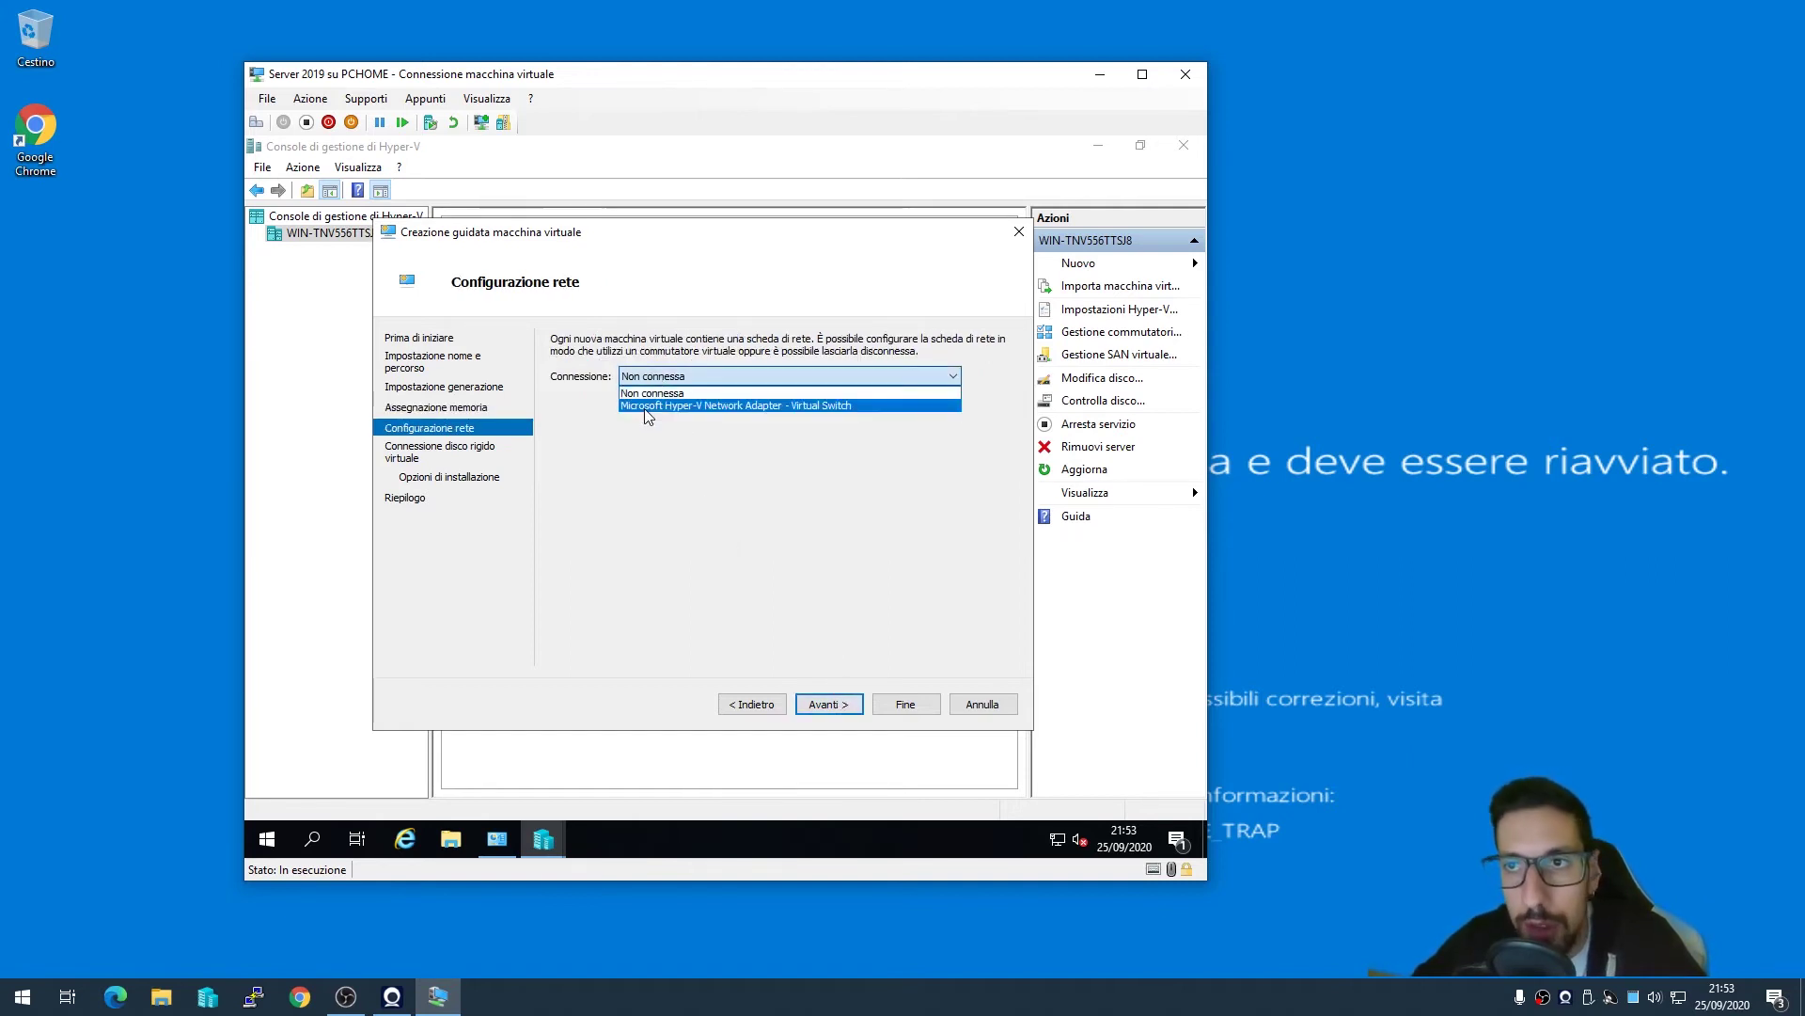
left_click(648, 405)
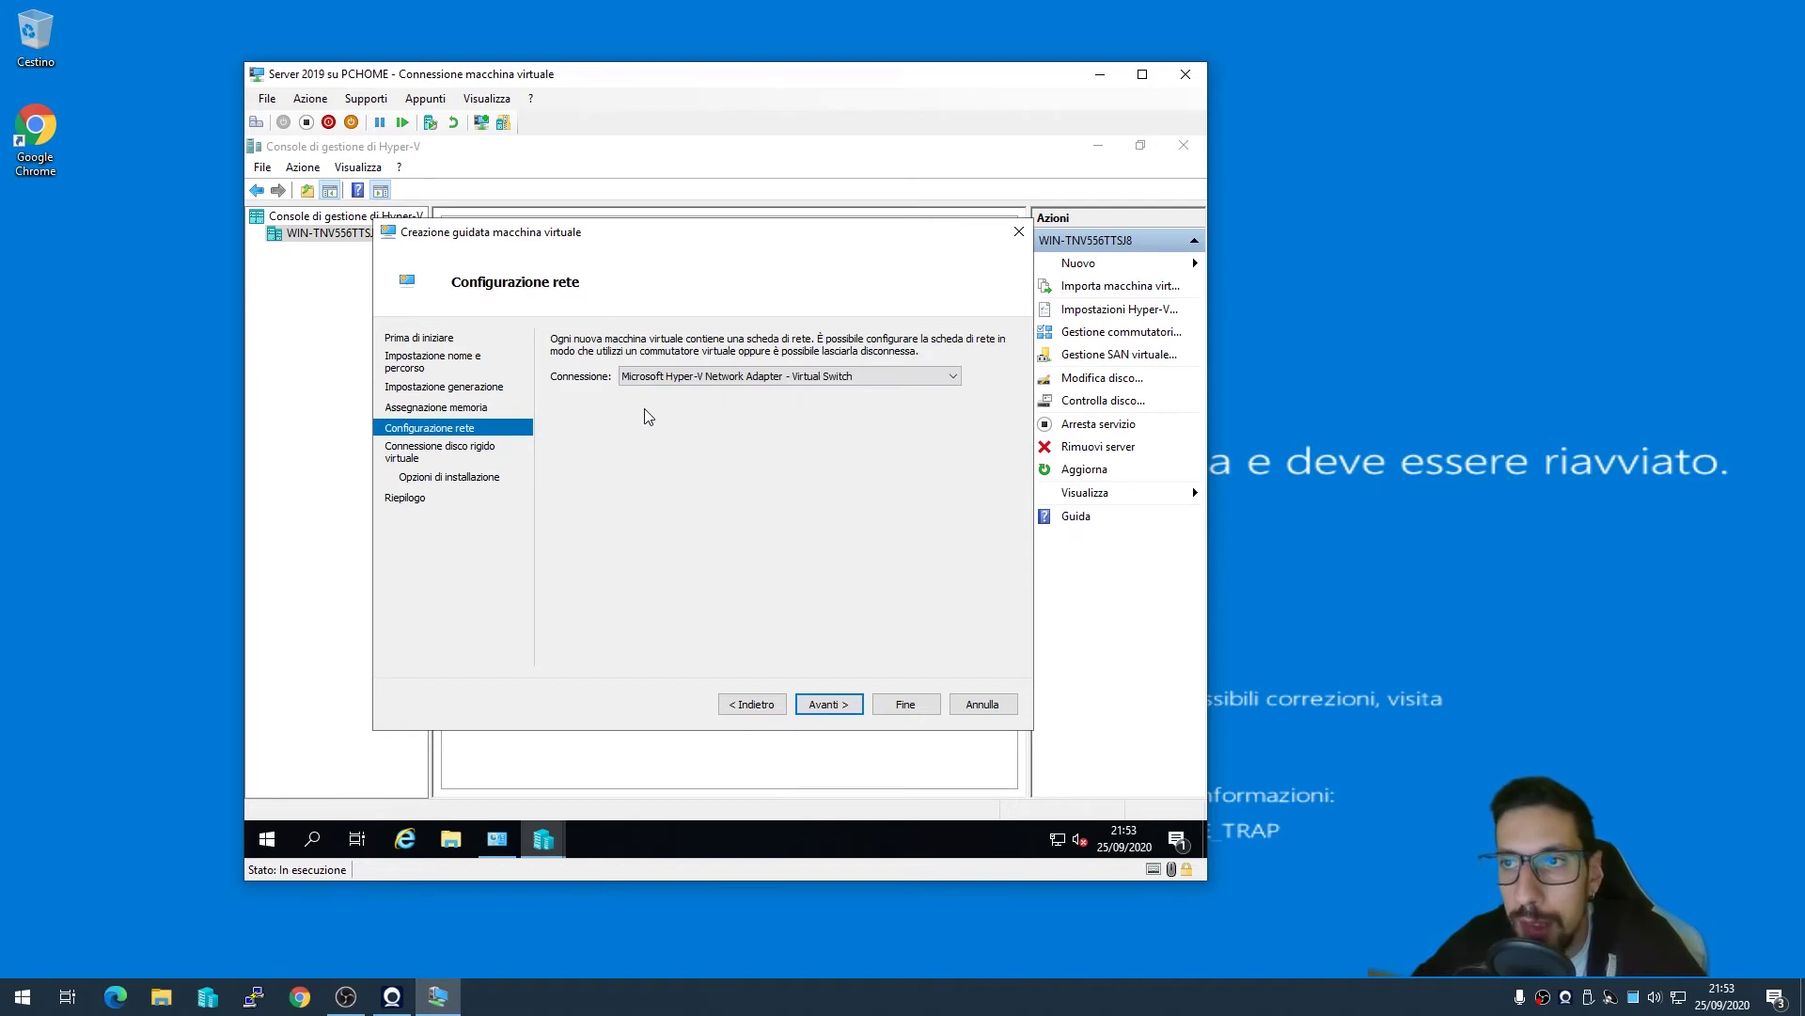
left_click(831, 703)
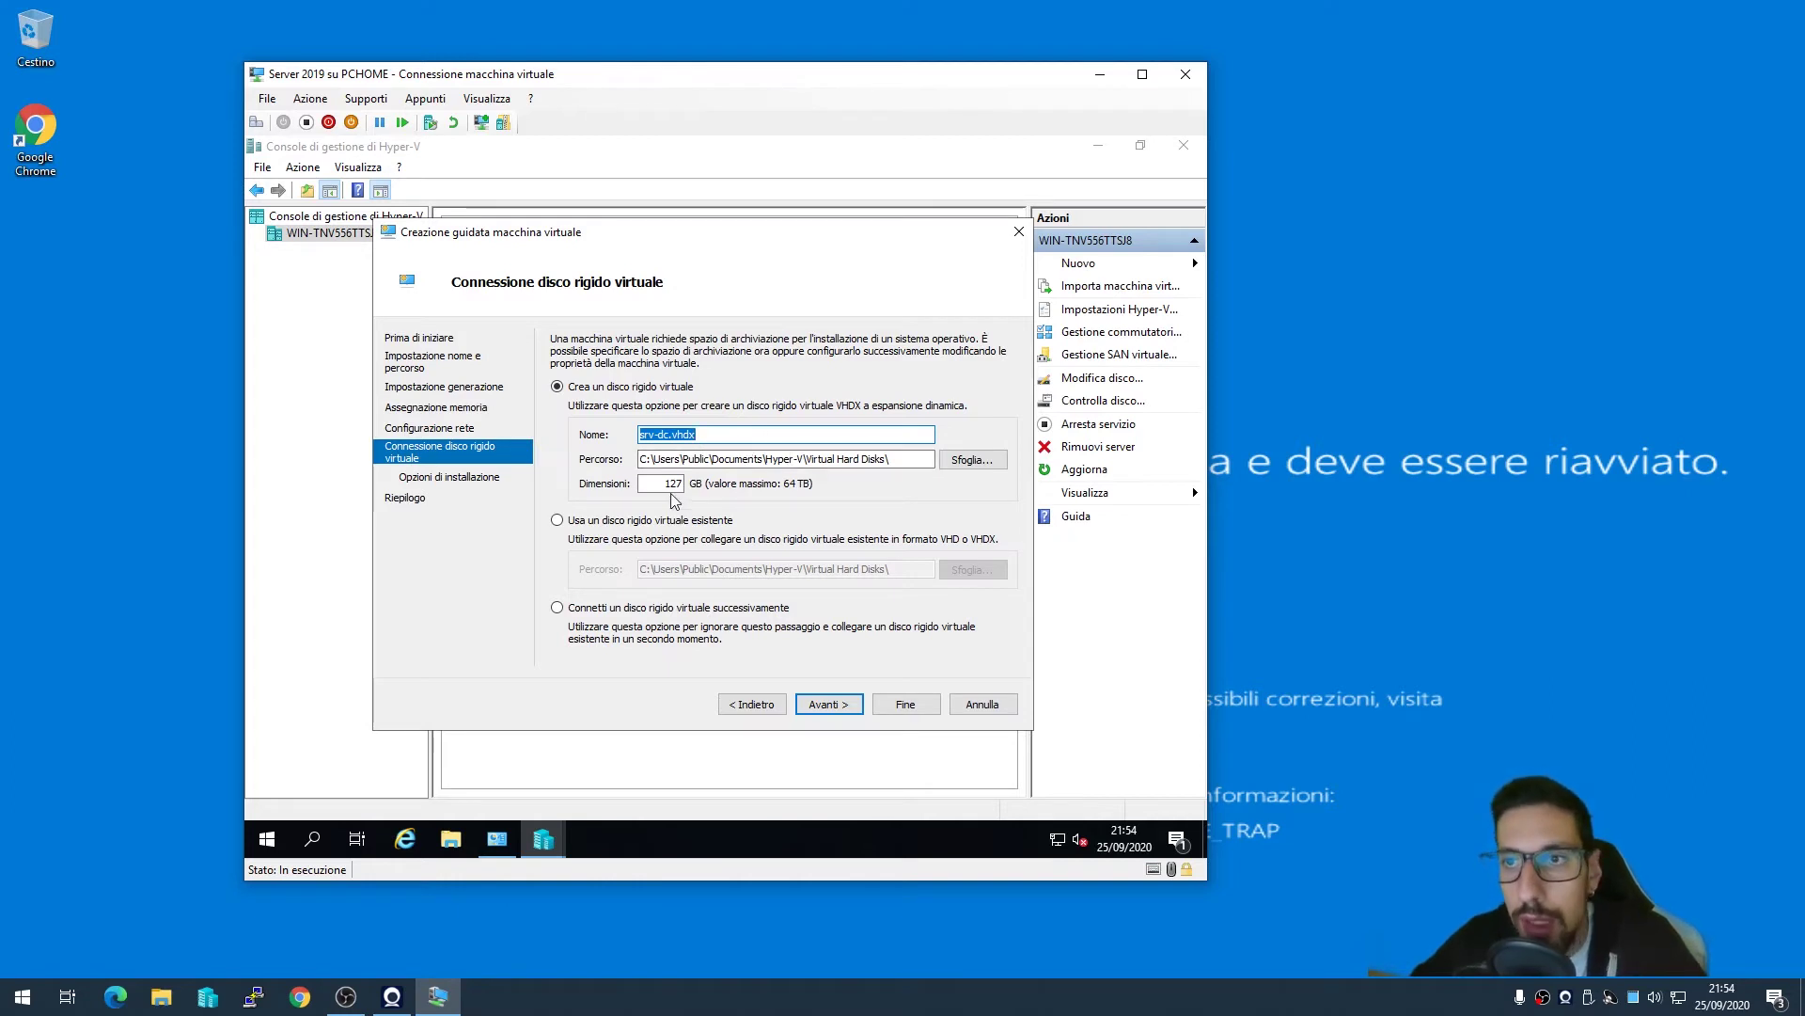
left_click_drag(660, 484, 700, 480)
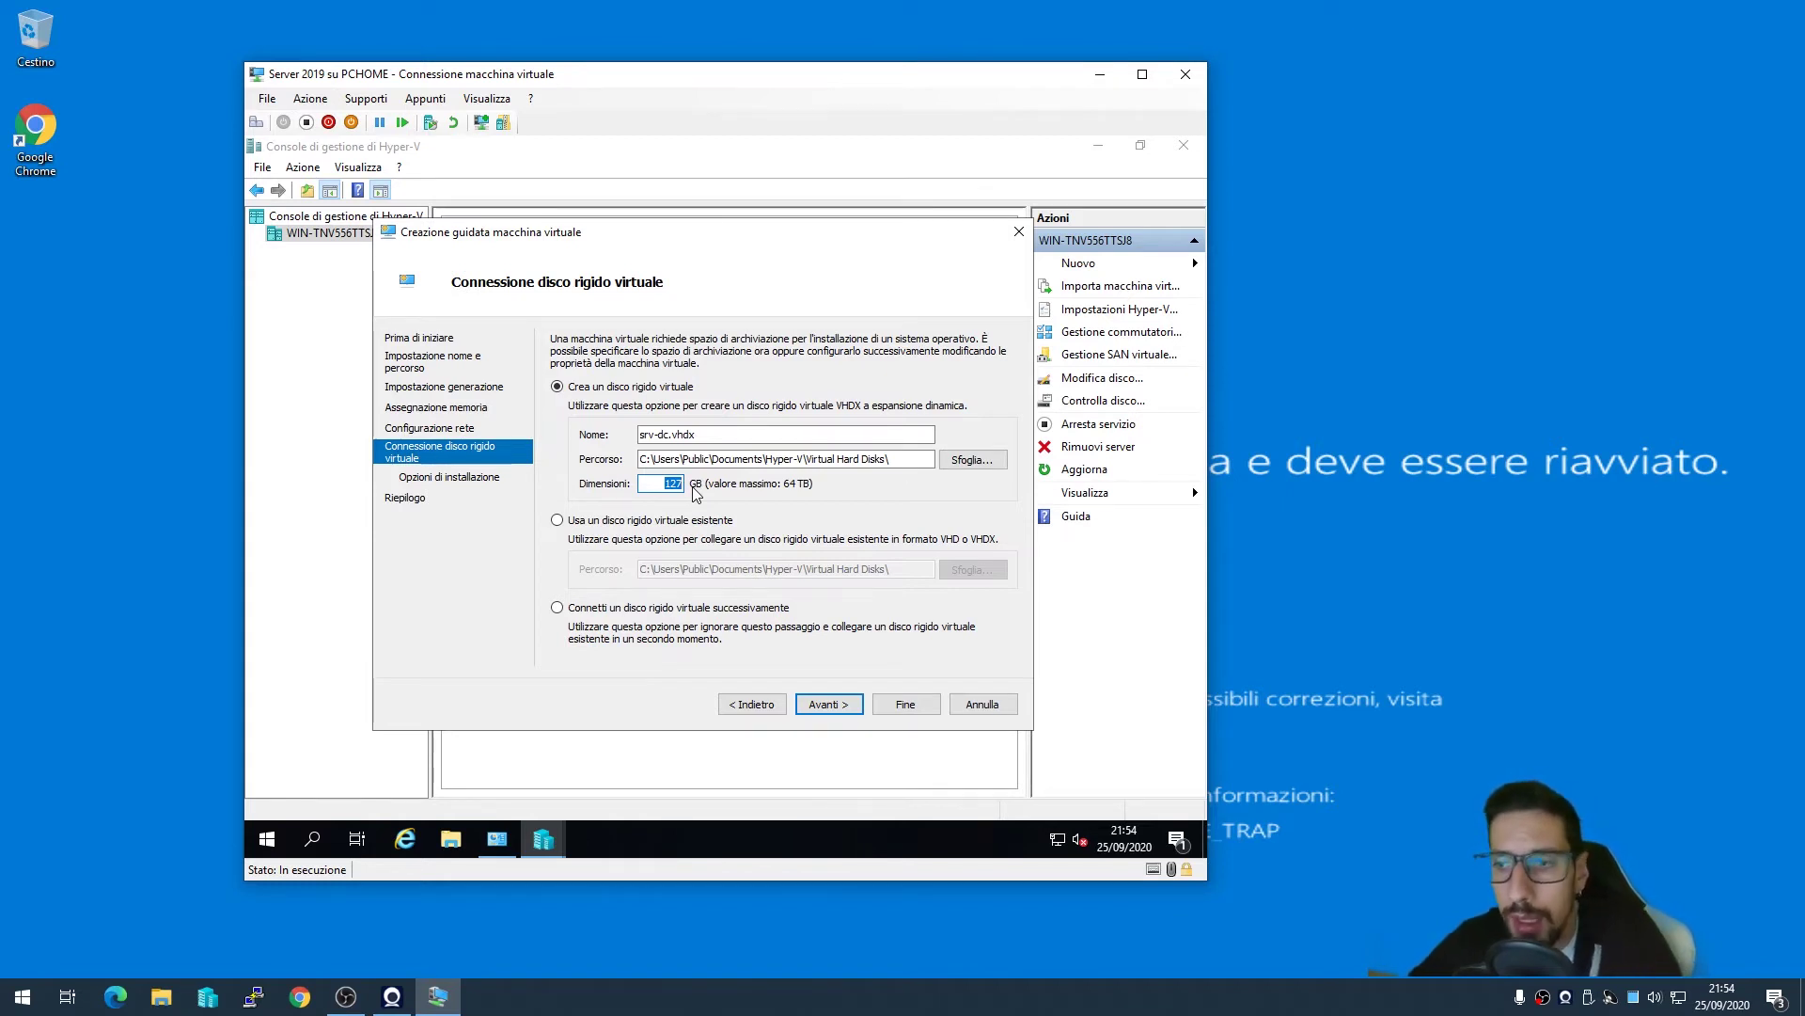
type("1000")
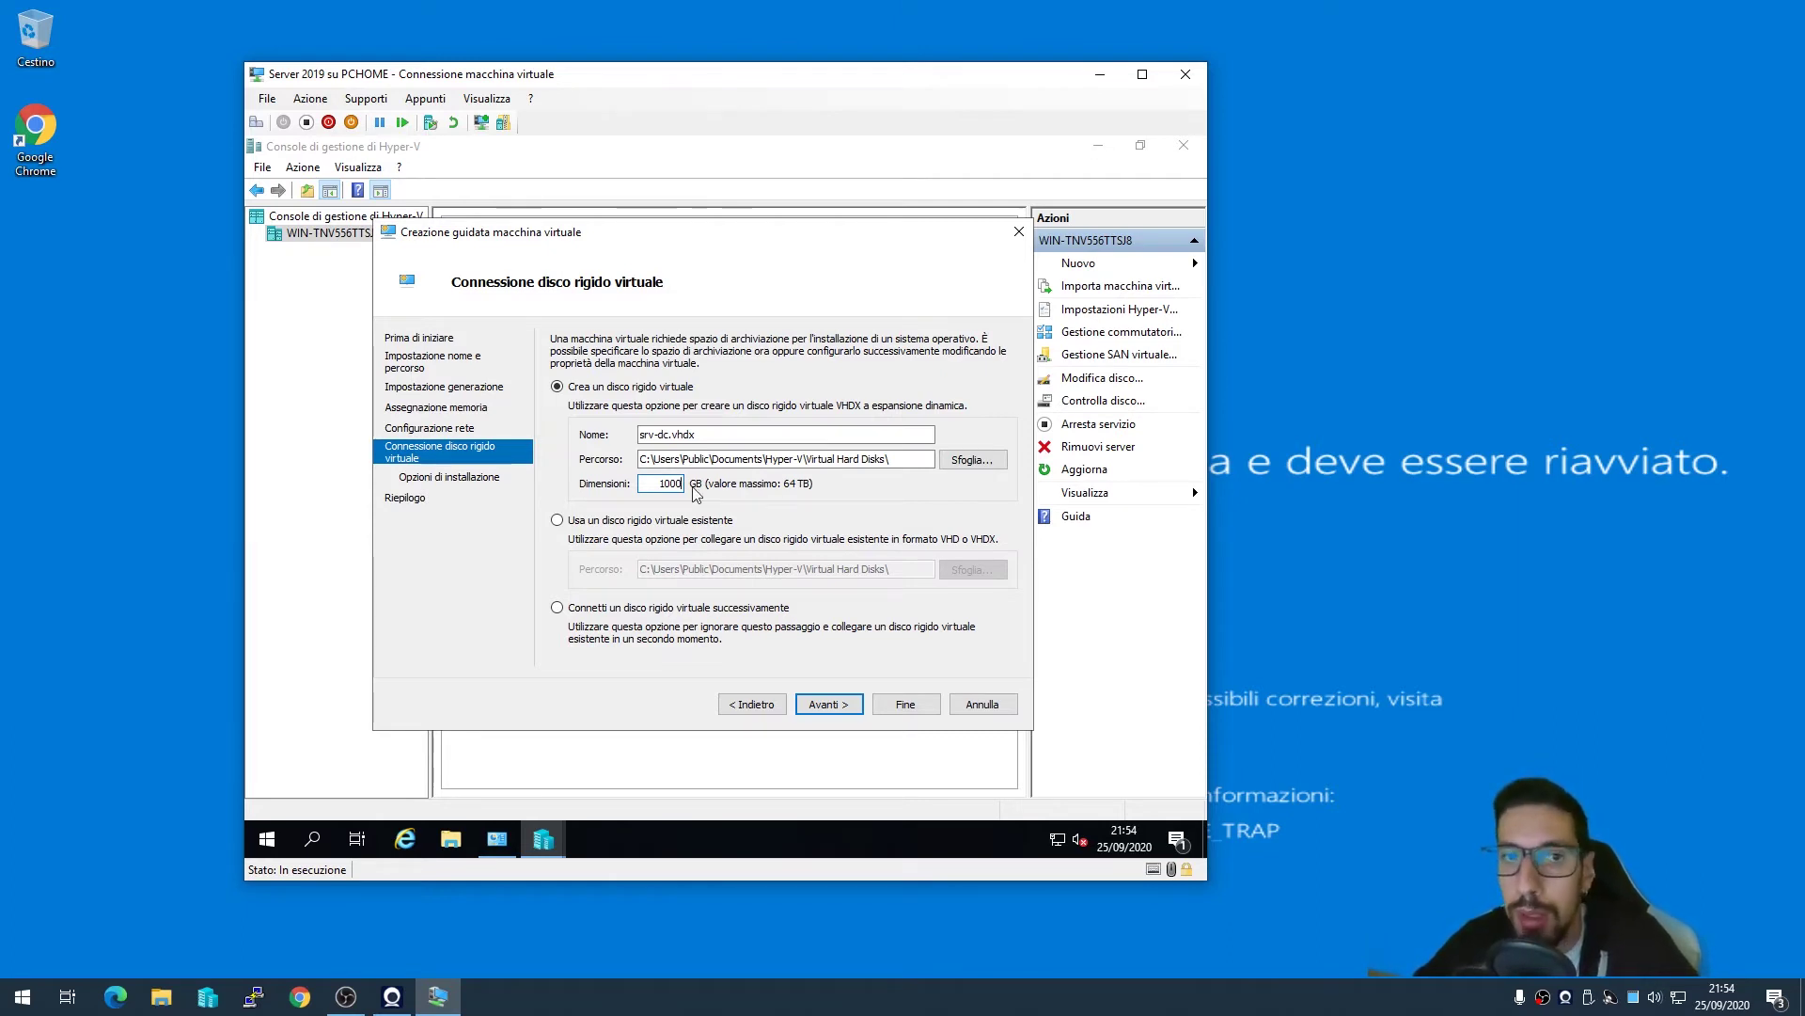
key("Return")
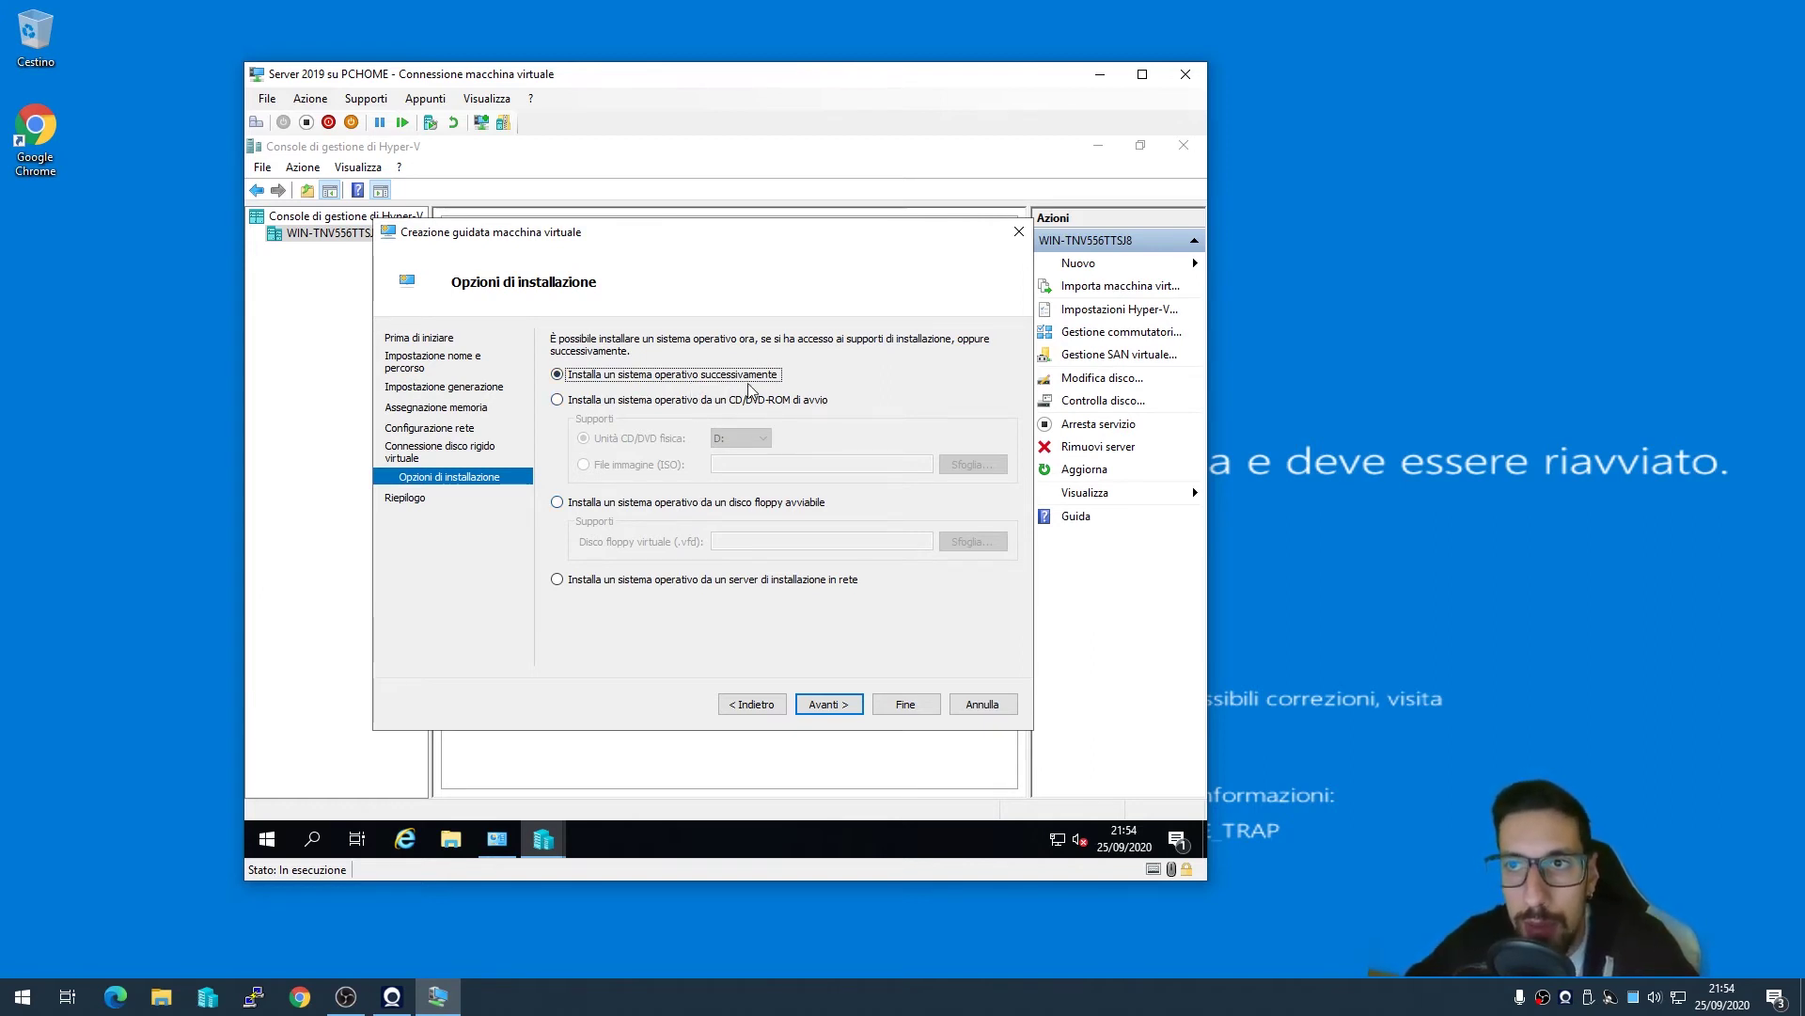
Step: Choose to install the operating system from a network installation server and finish creating the virtual machine
left_click(635, 401)
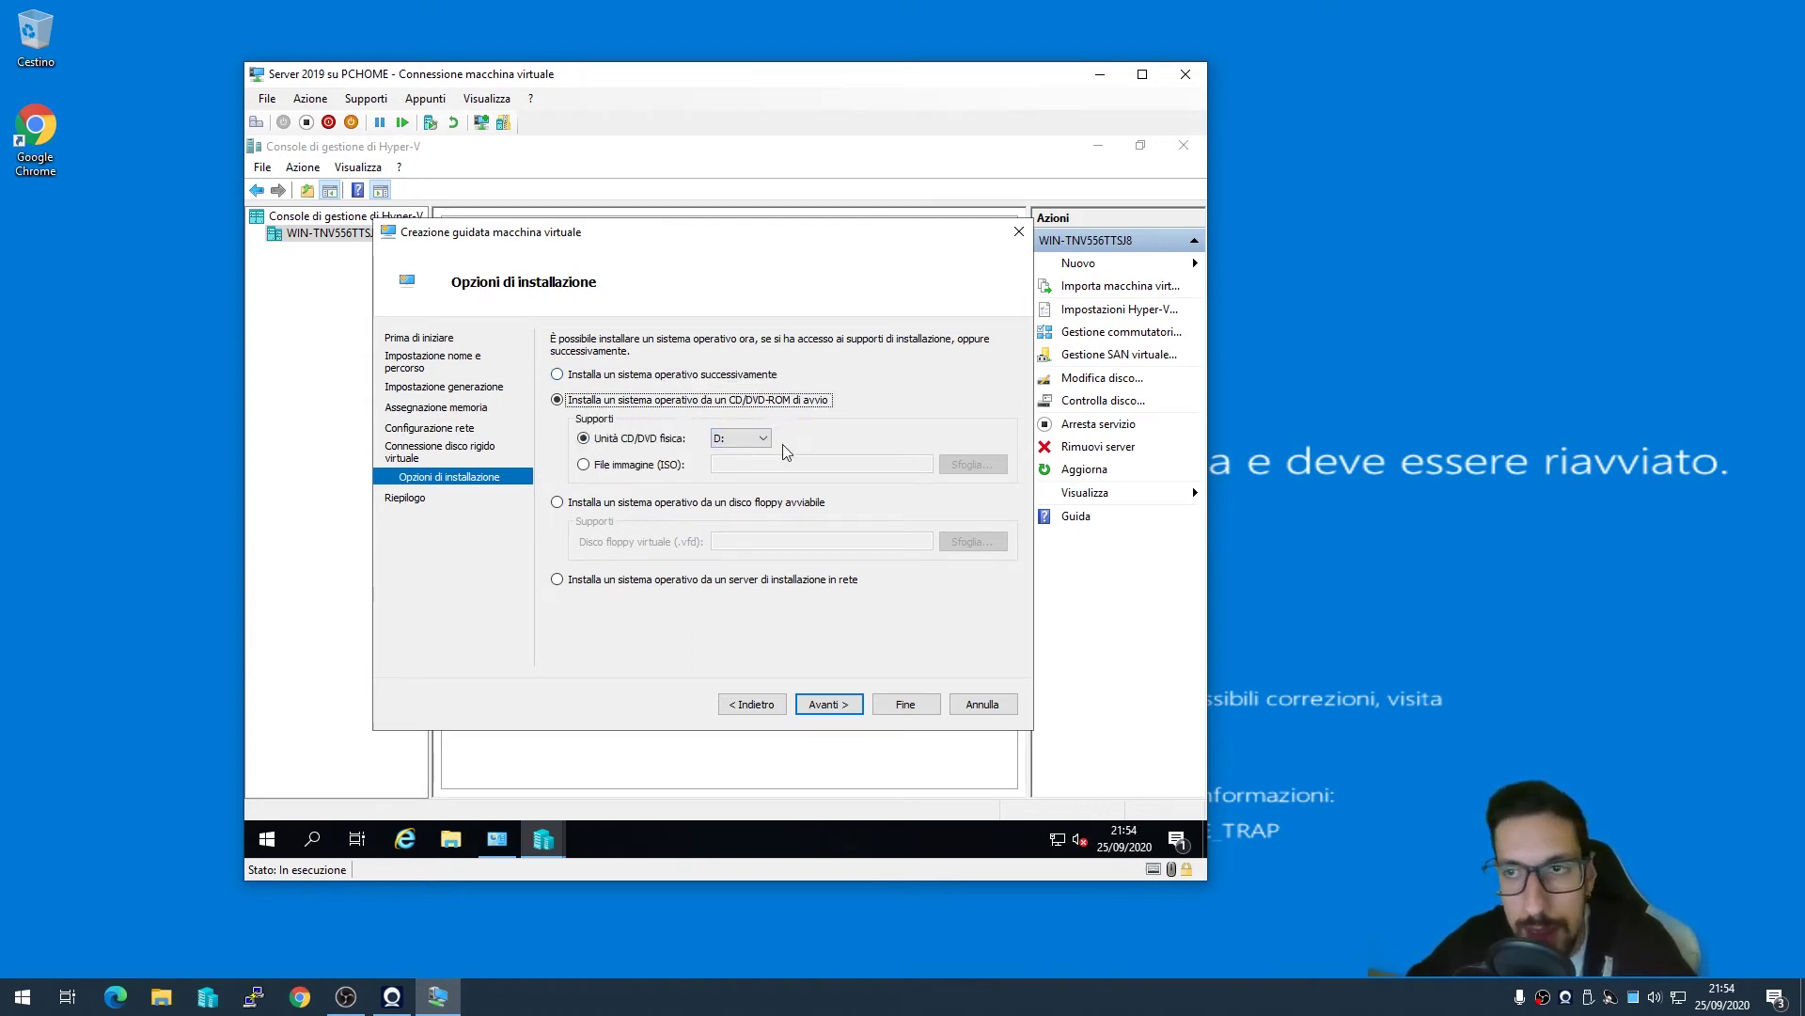
left_click(642, 467)
left_click(715, 580)
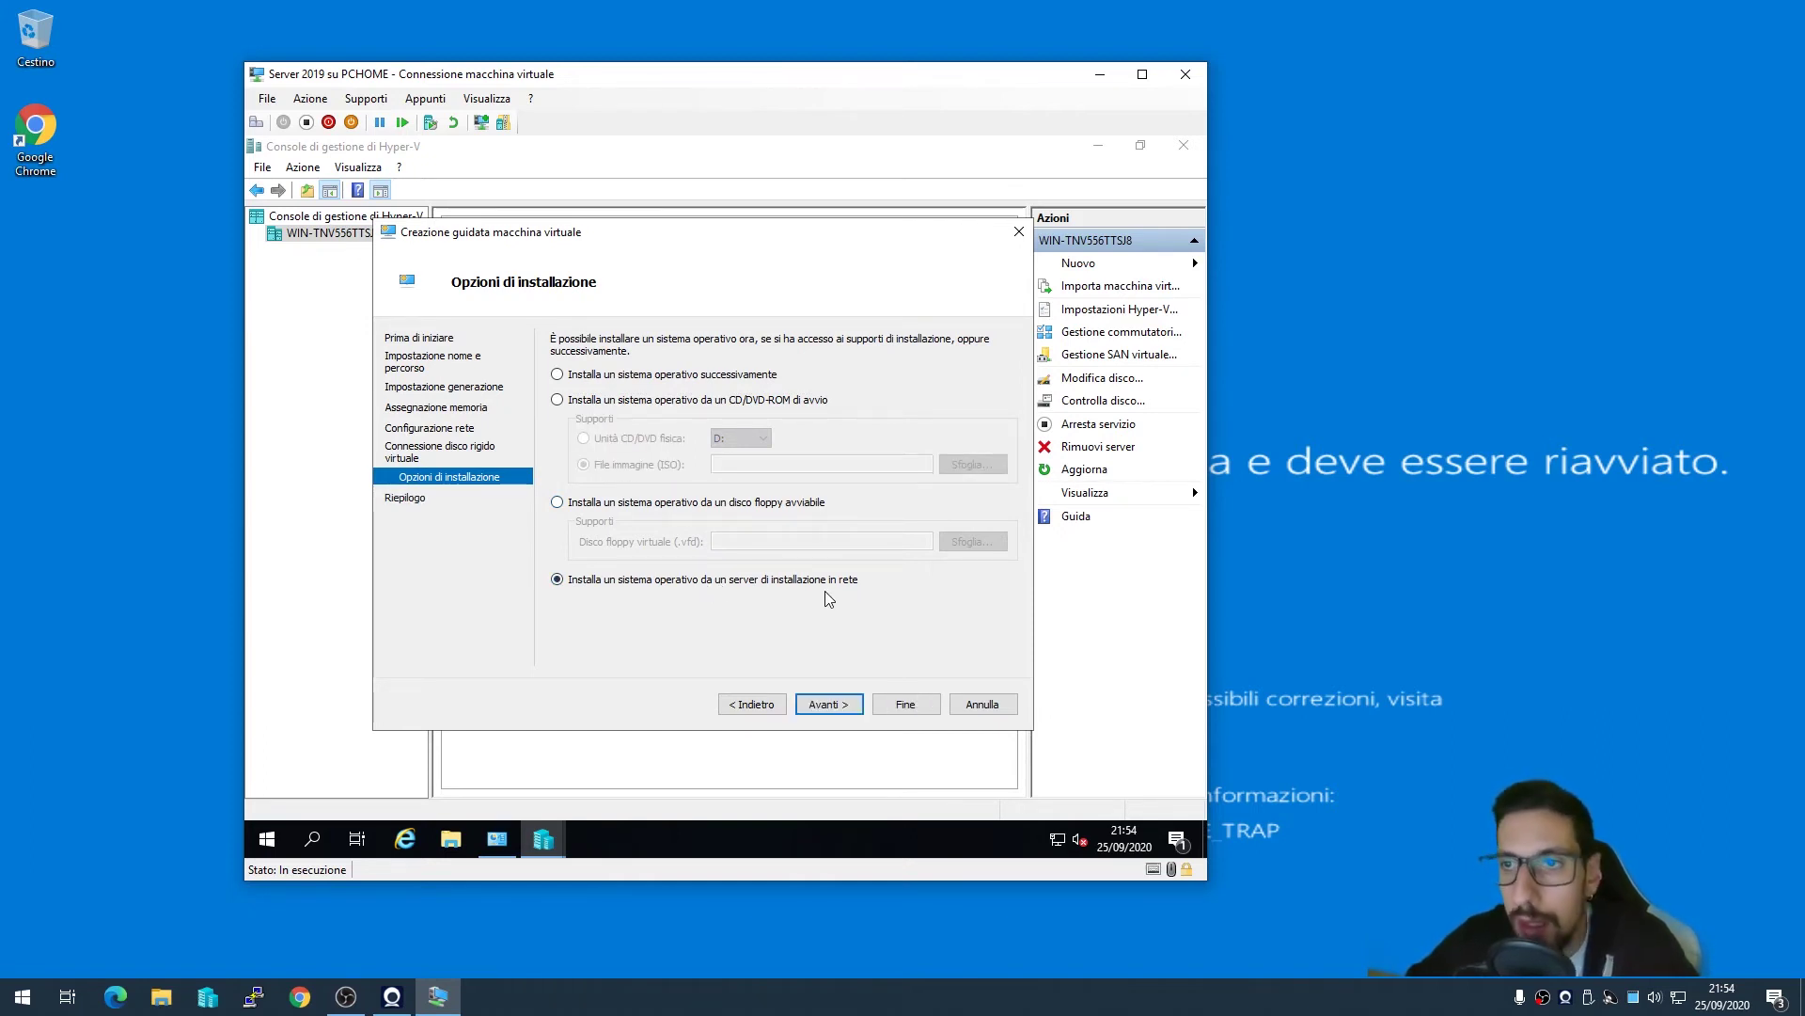
left_click(828, 703)
left_click(905, 704)
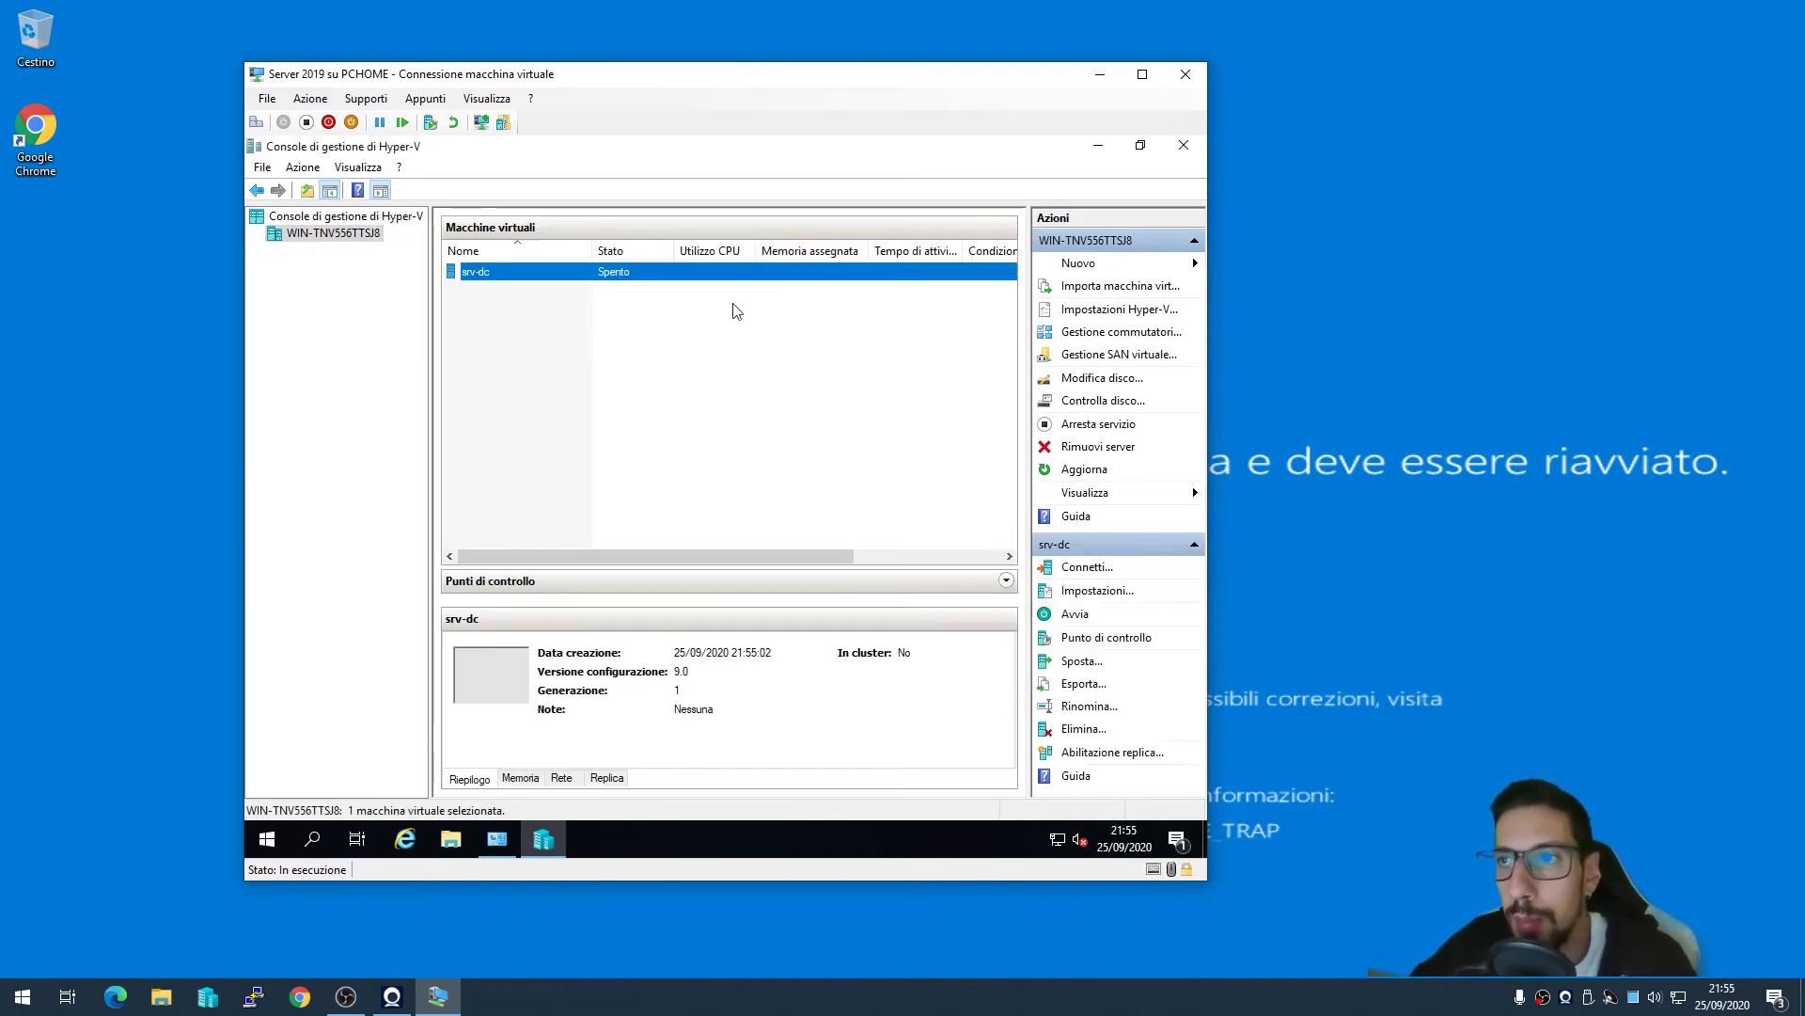
Step: Open the settings of the srv-dc virtual machine
left_click_drag(846, 553, 742, 508)
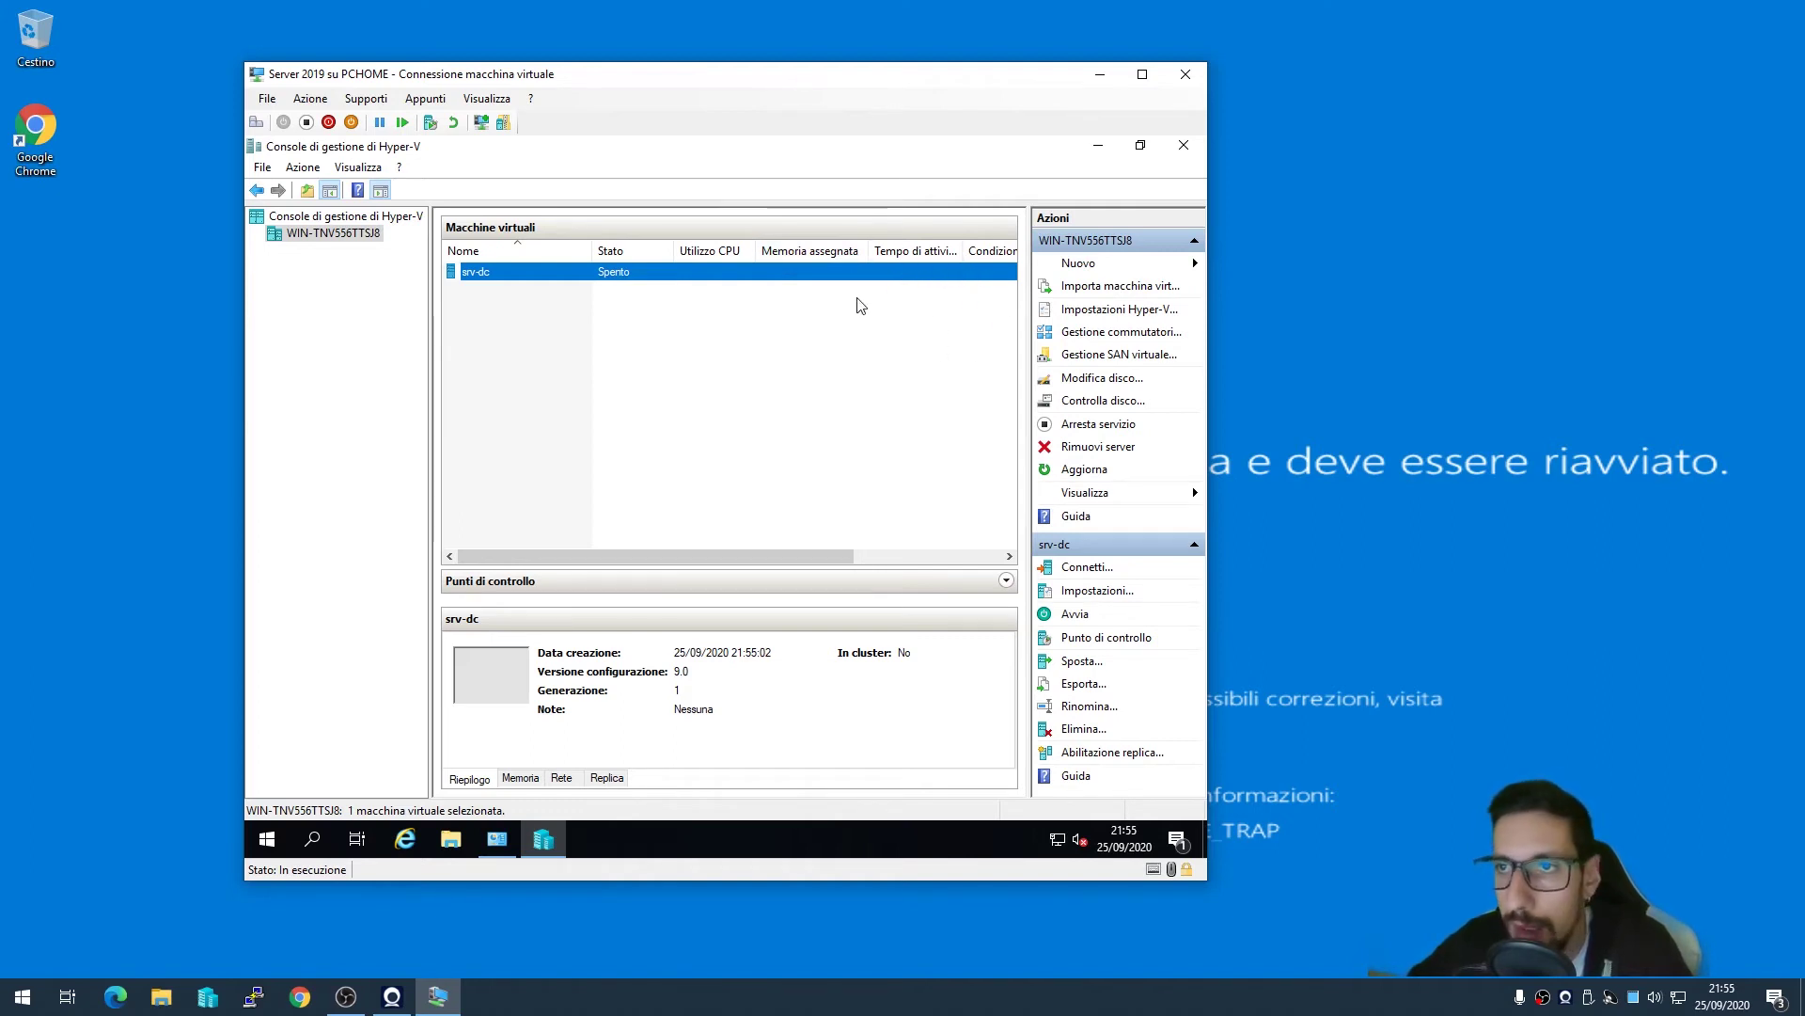
right_click(555, 274)
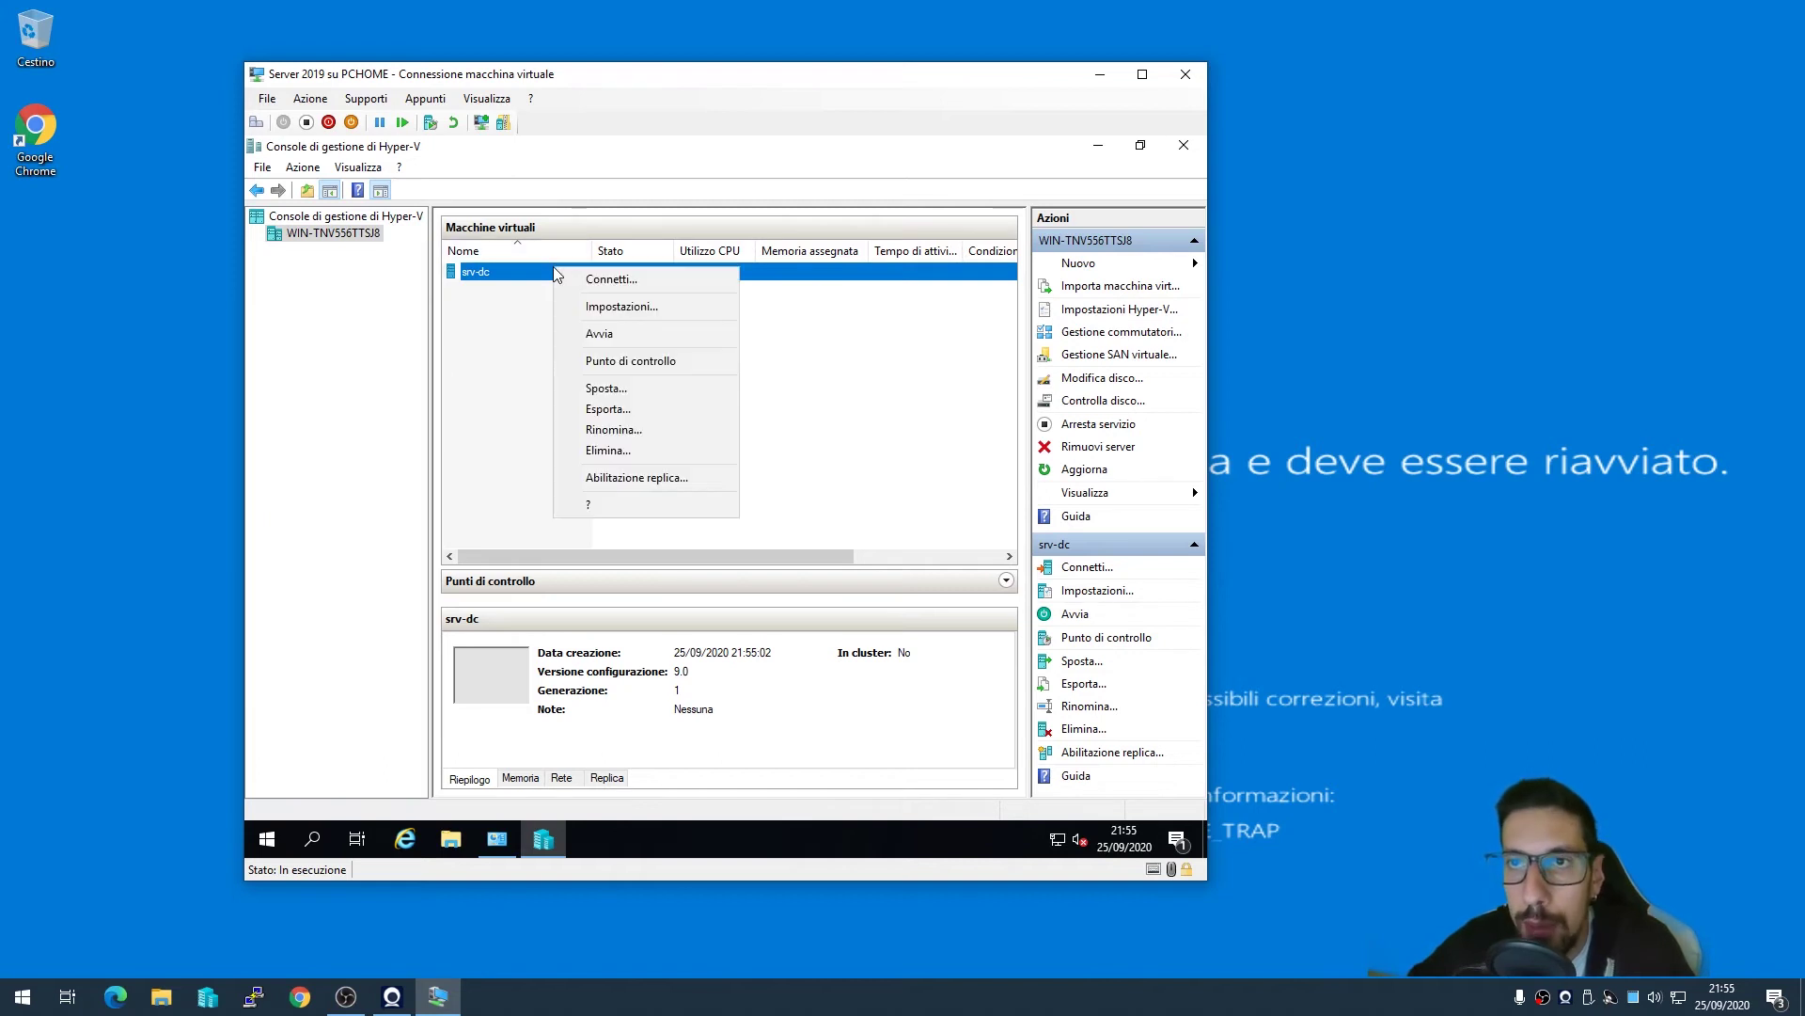
left_click(638, 310)
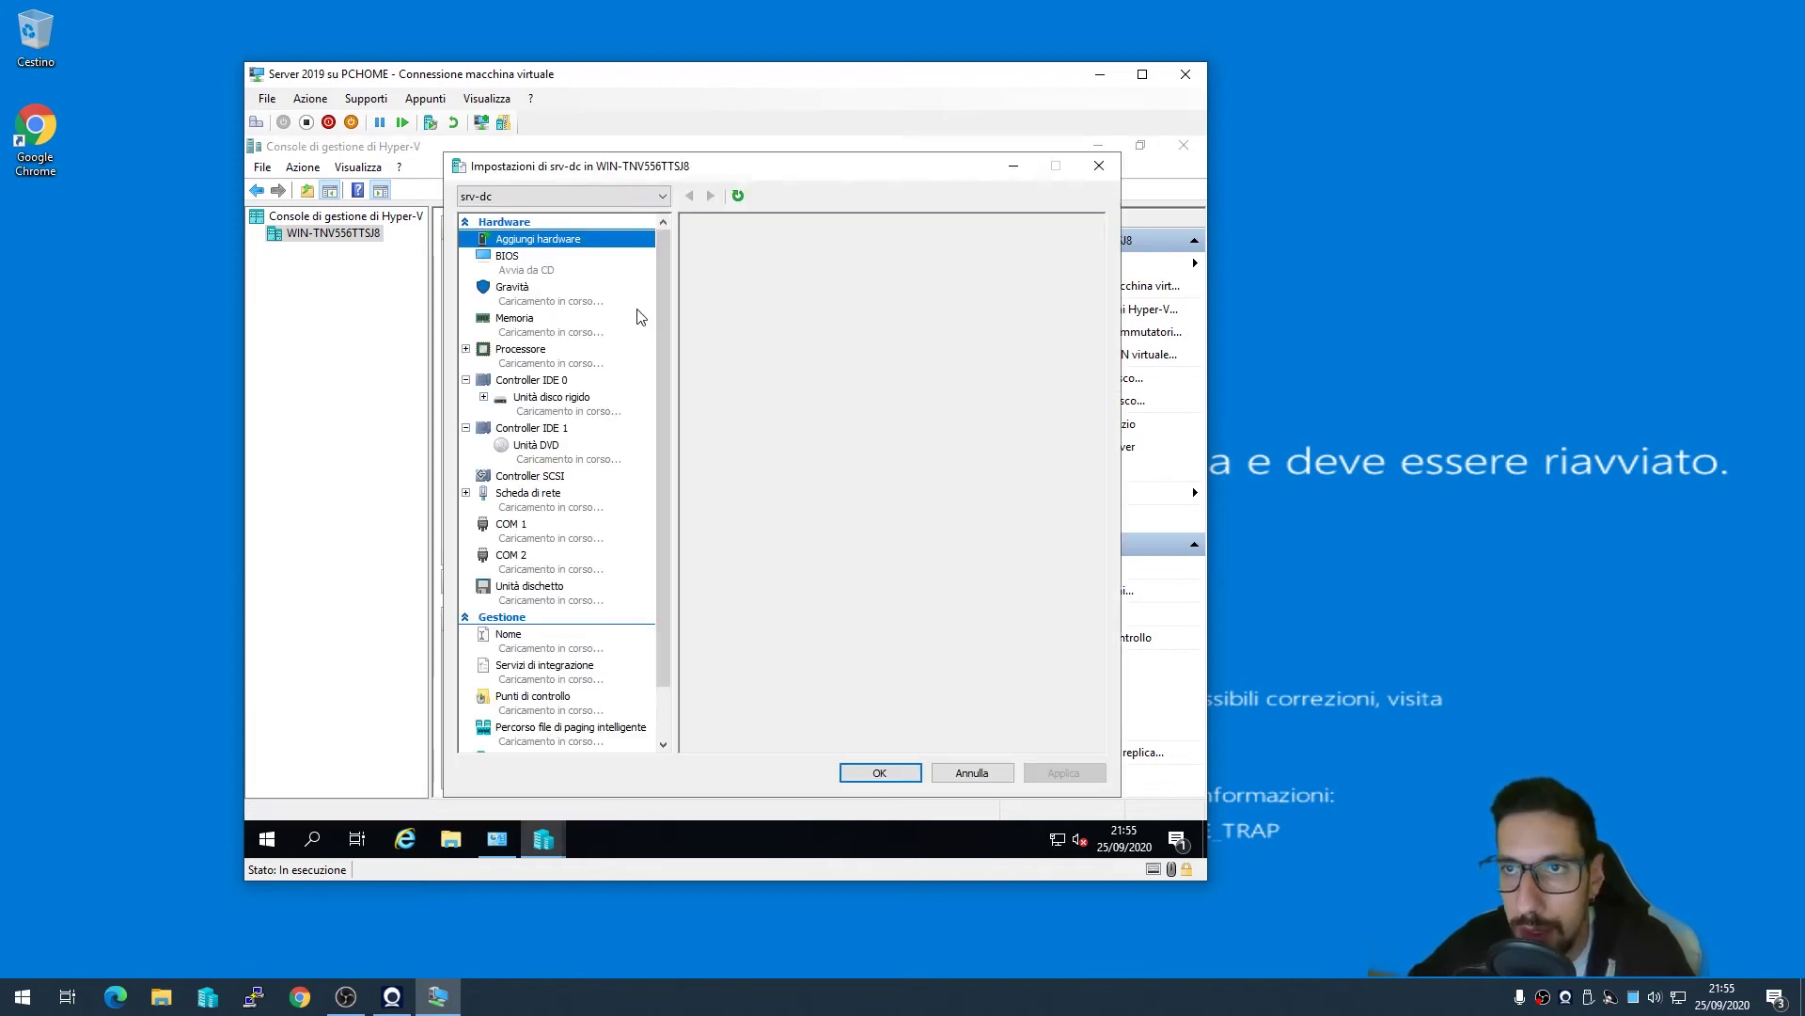
left_click_drag(611, 177, 579, 173)
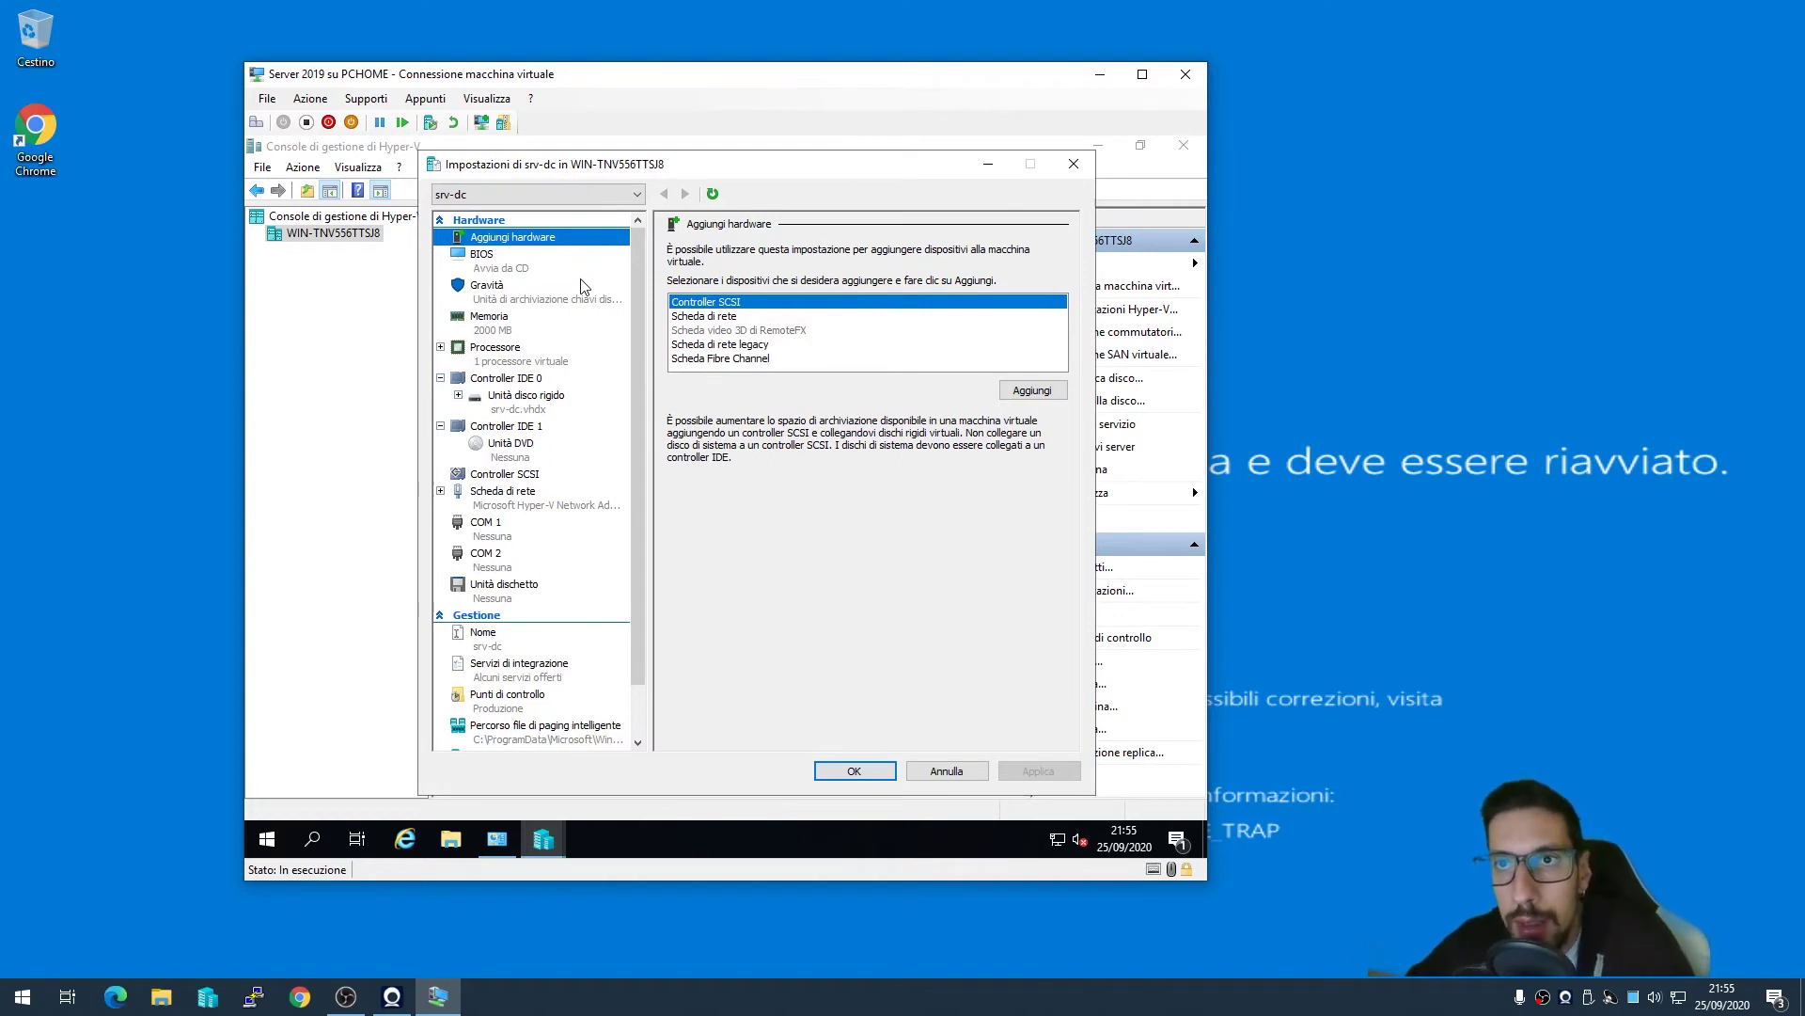
Step: Try adding a legacy network adapter connected to the Microsoft Hyper-V Network Adapter virtual switch, compare it with the standard adapter, and remove it
left_click(746, 318)
left_click(744, 359)
left_click(742, 346)
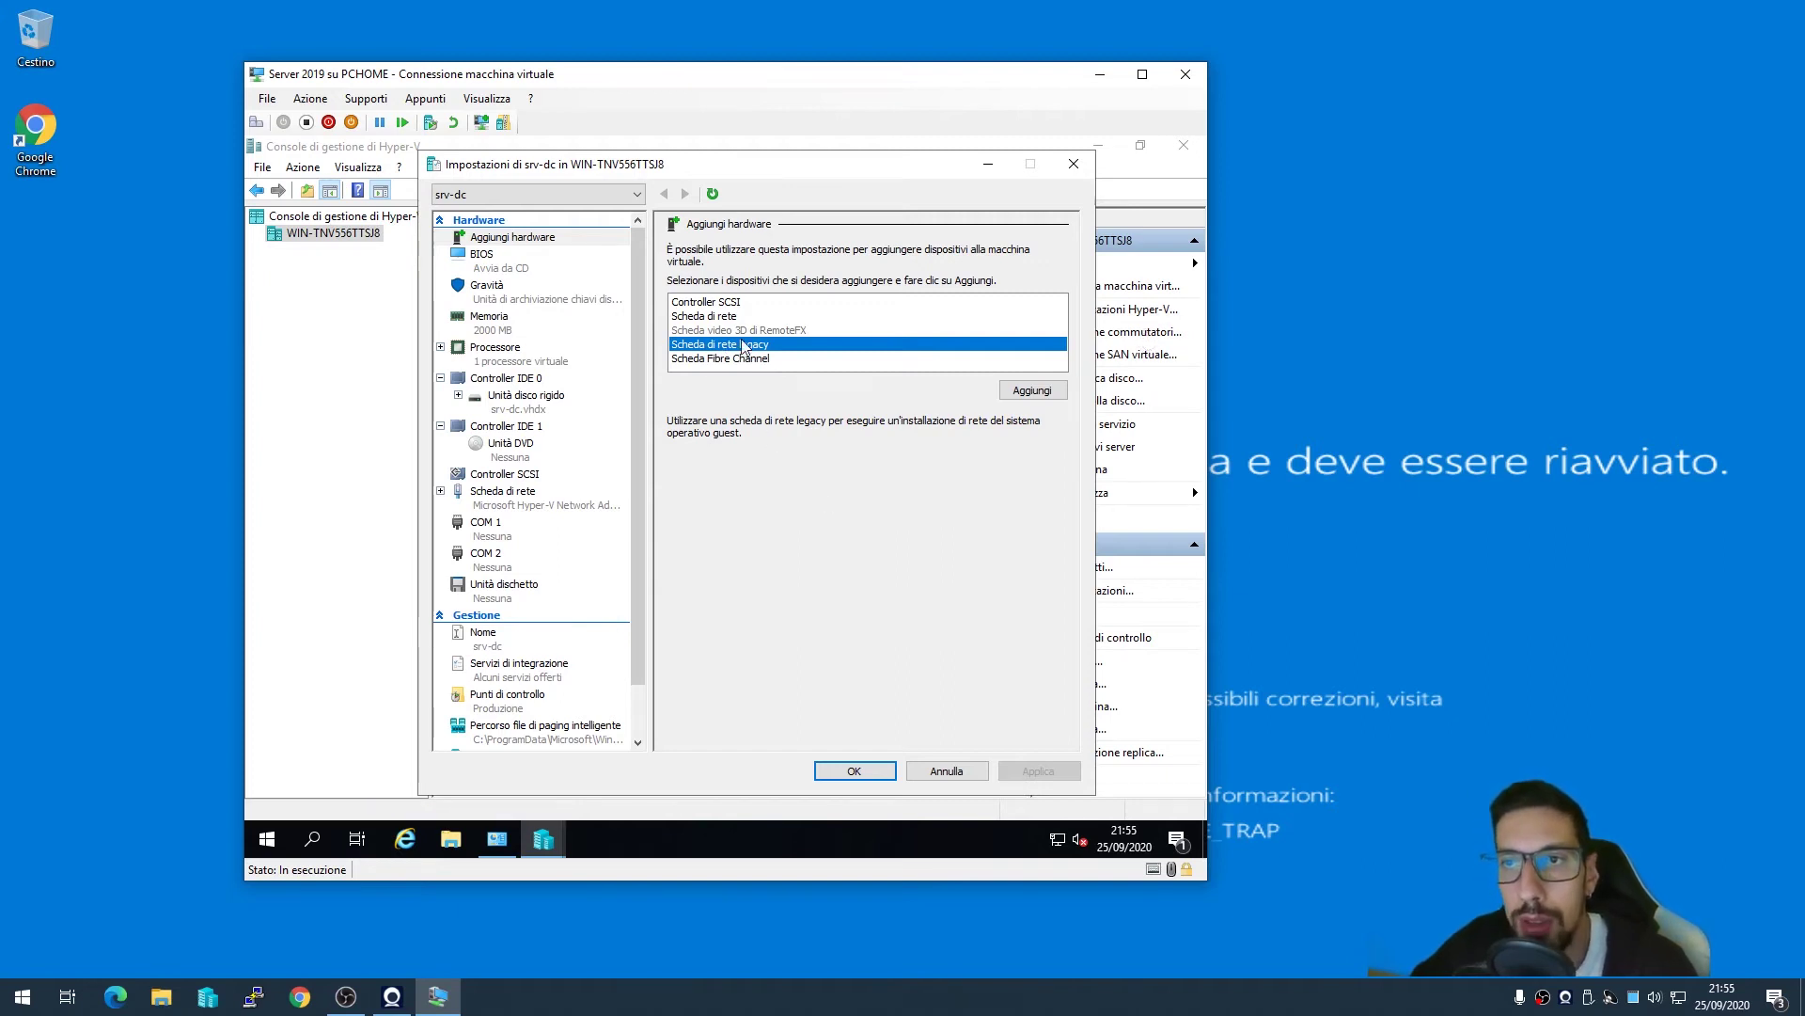
left_click(1031, 389)
left_click(776, 294)
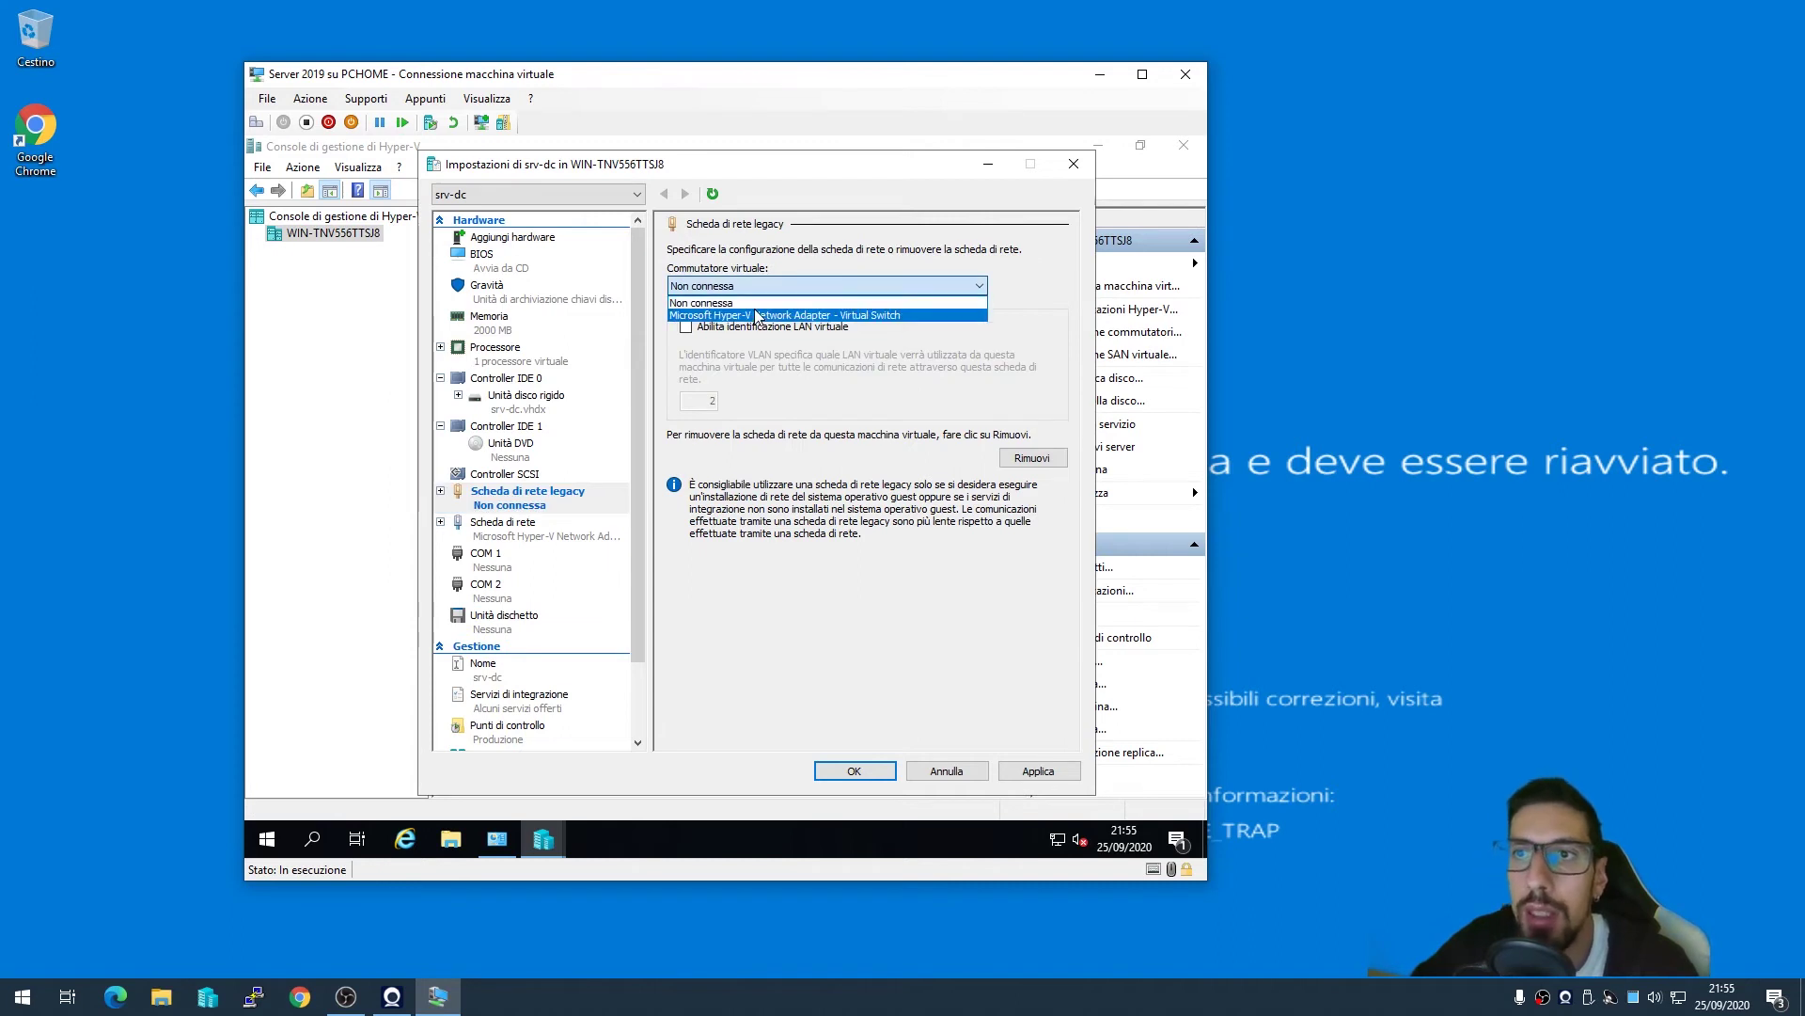
left_click(756, 316)
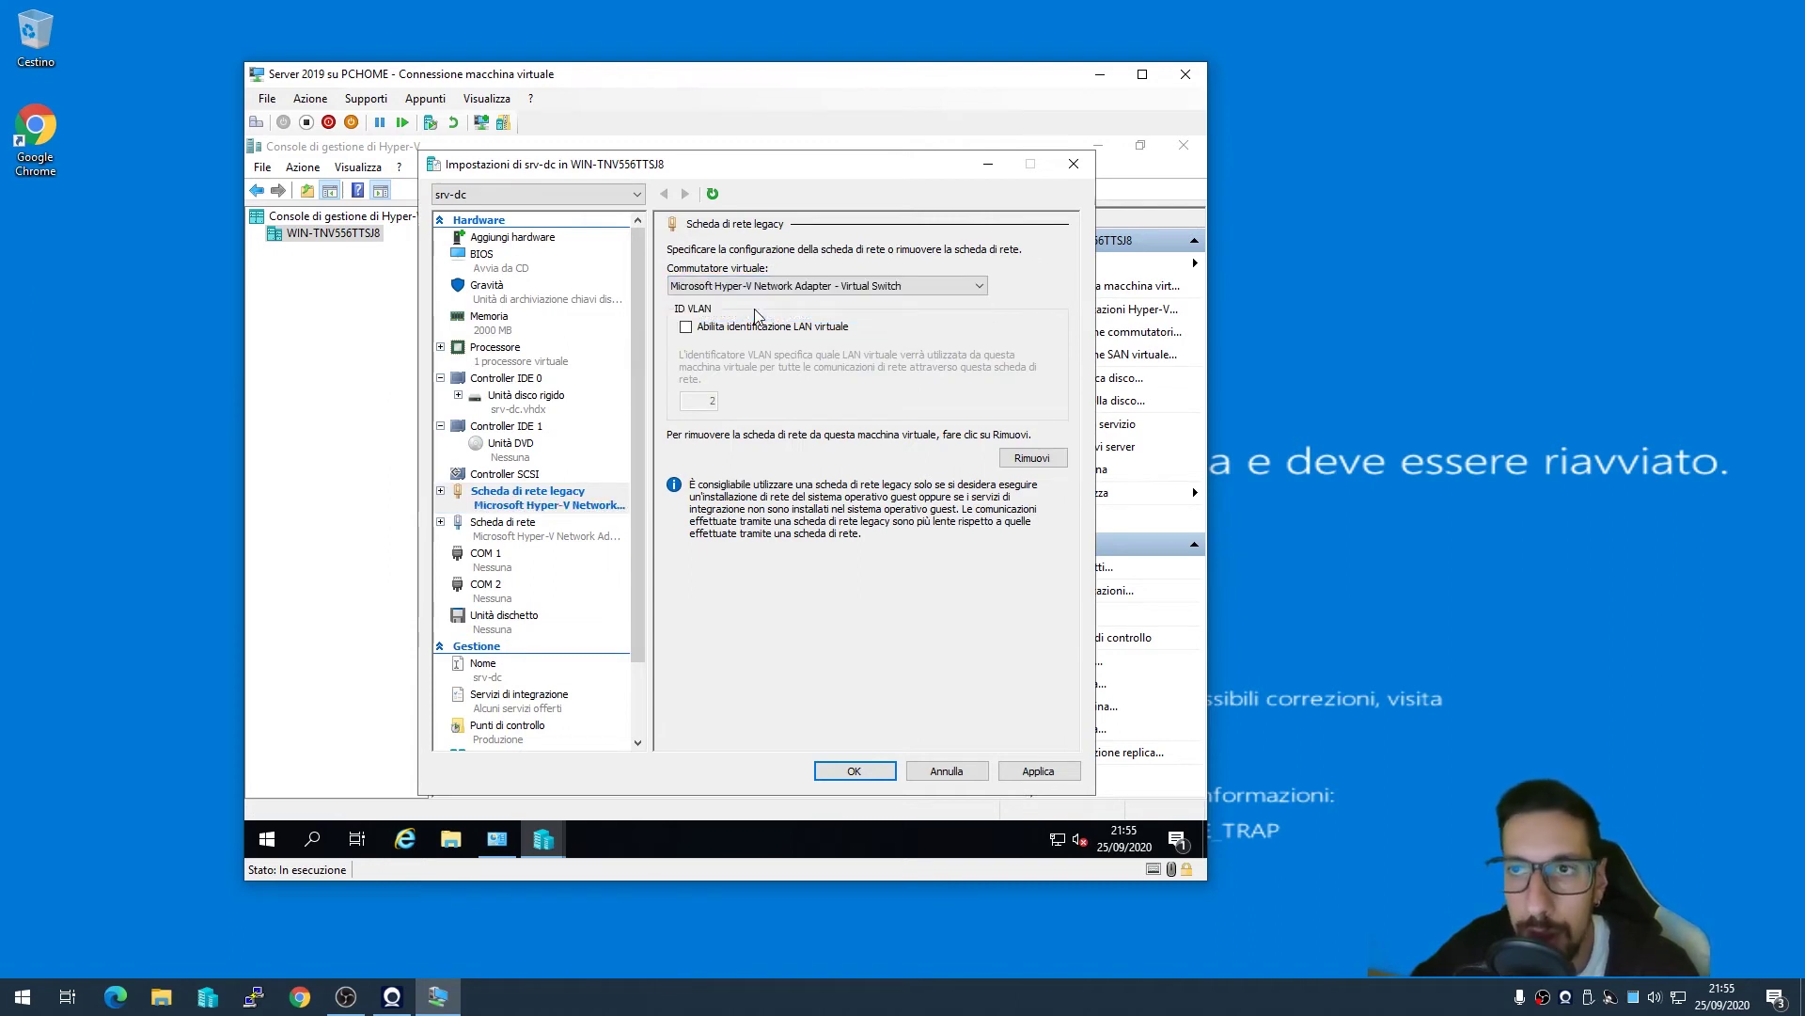
left_click(569, 532)
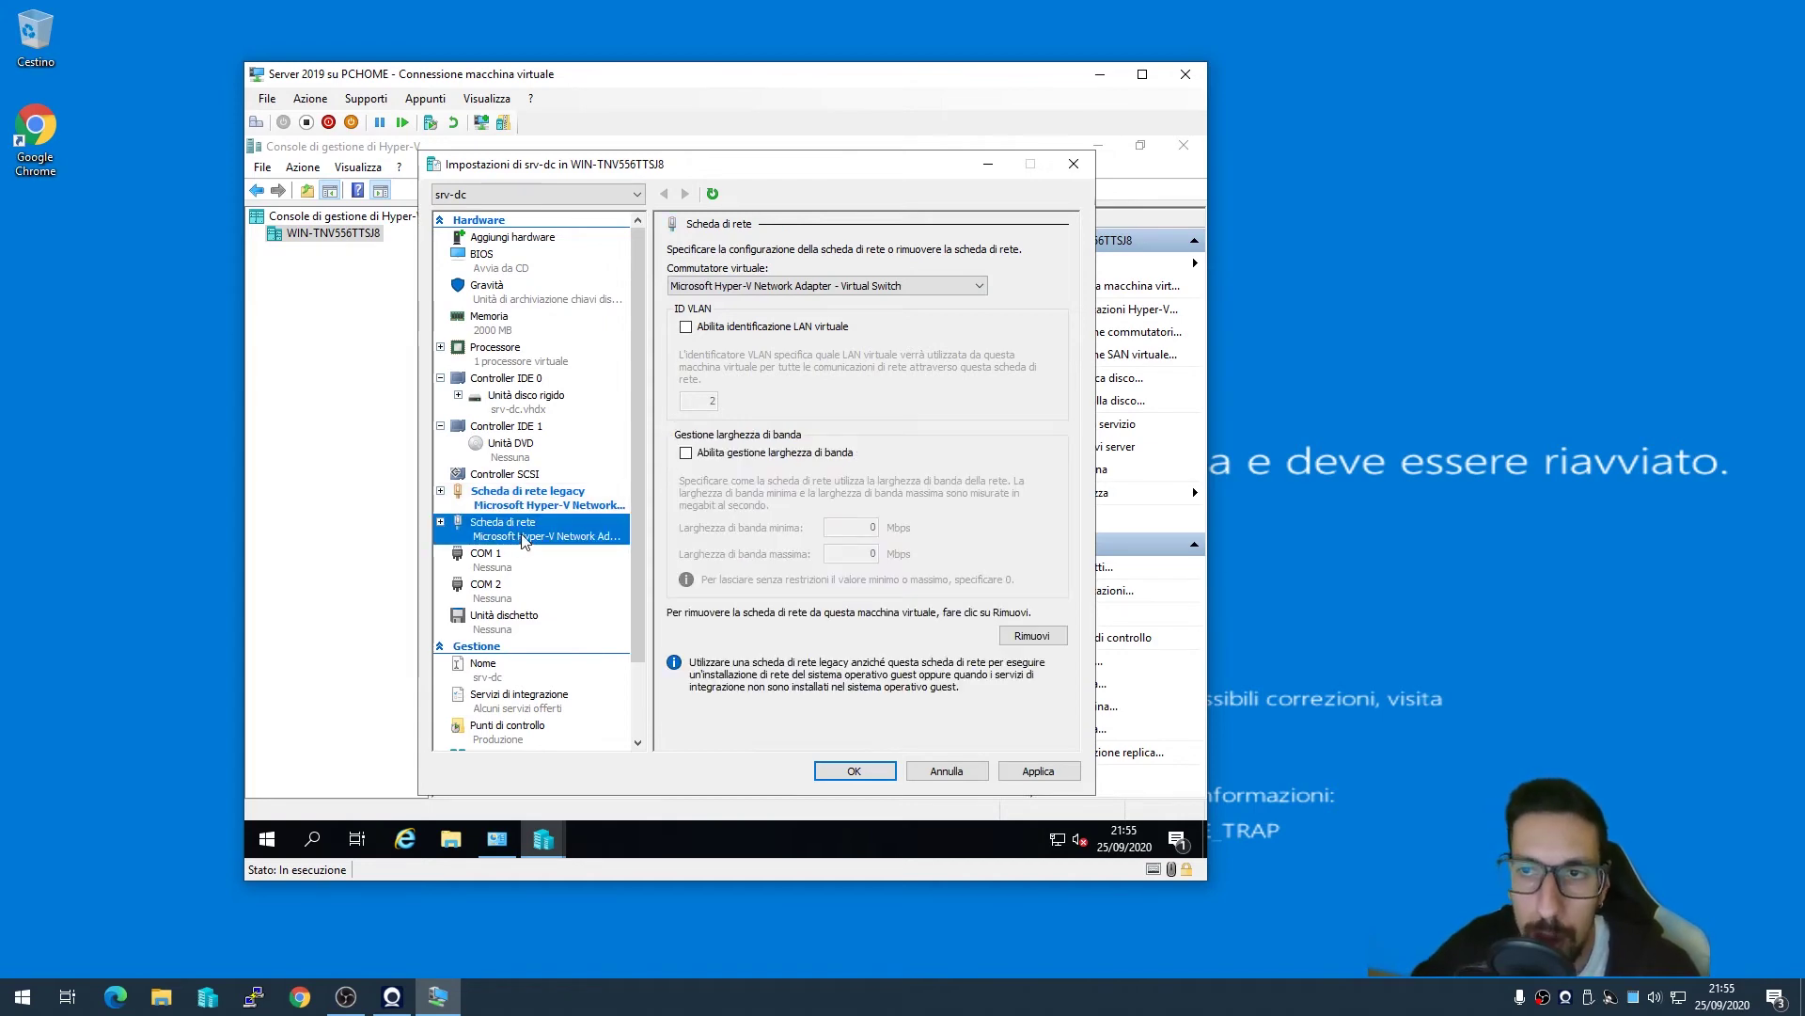
left_click(592, 498)
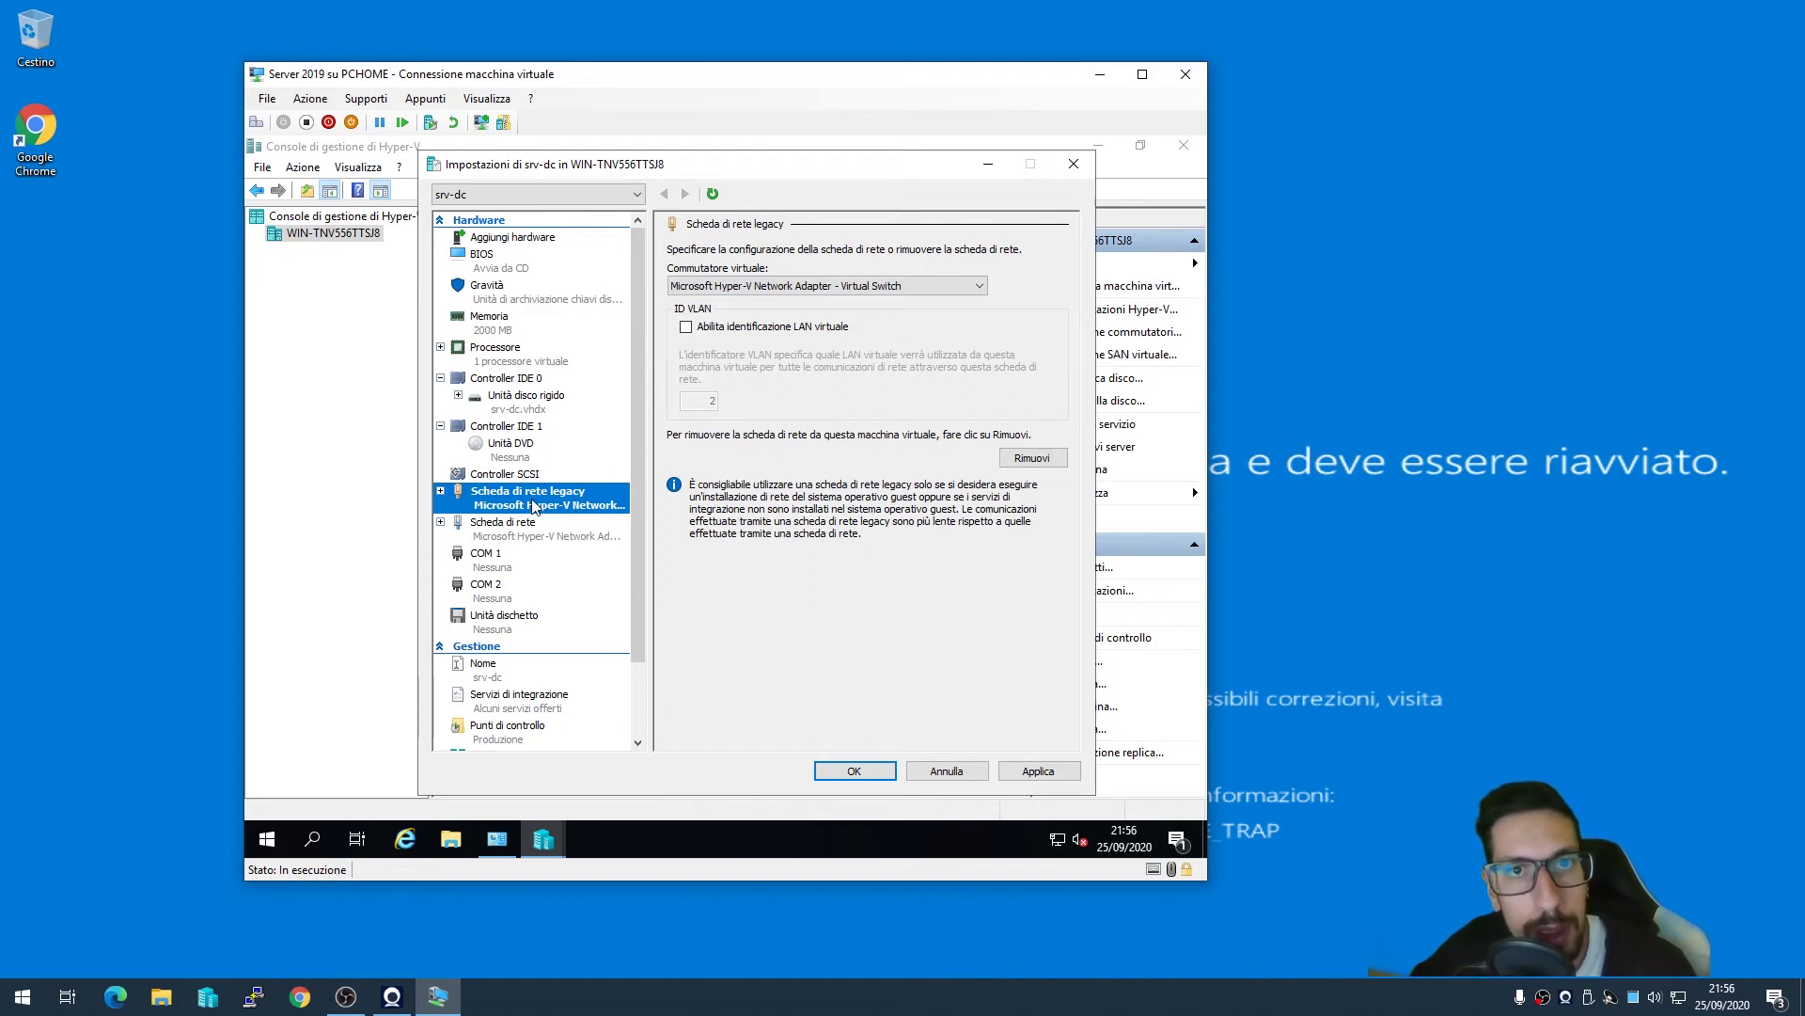
Step: Enable dynamic memory for srv-dc in its memory settings
left_click(512, 324)
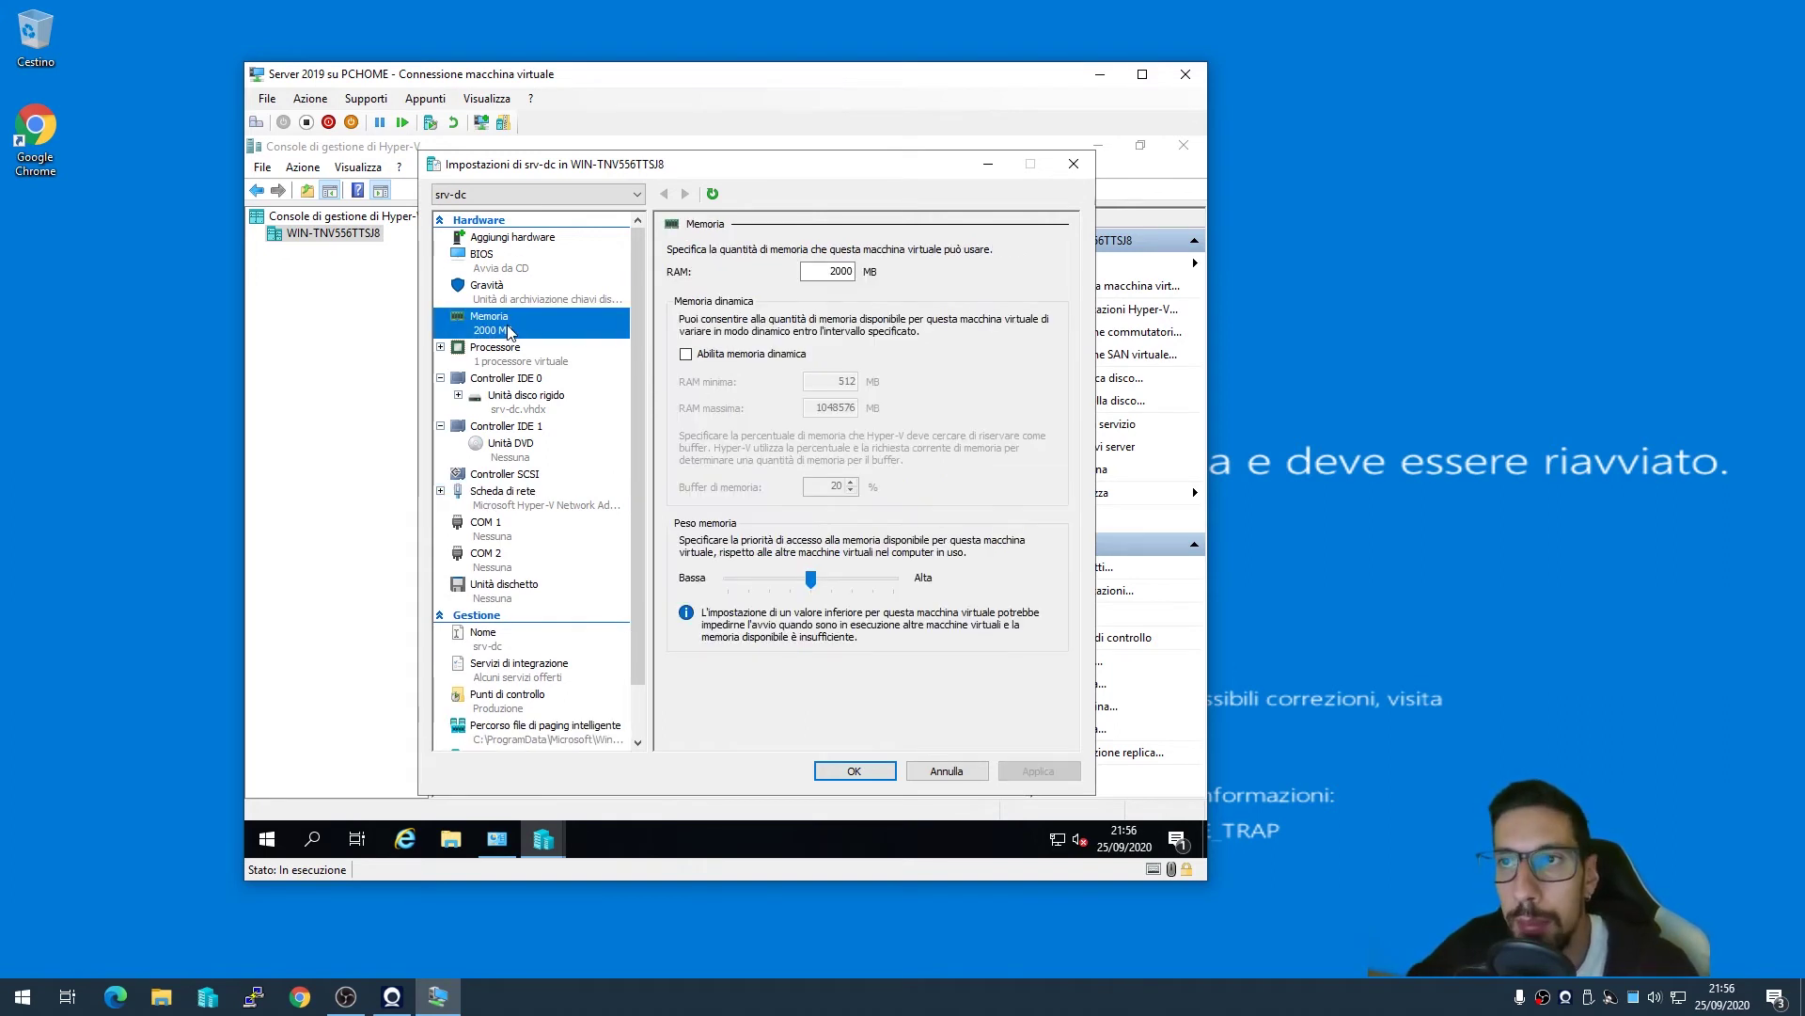
double_click(825, 272)
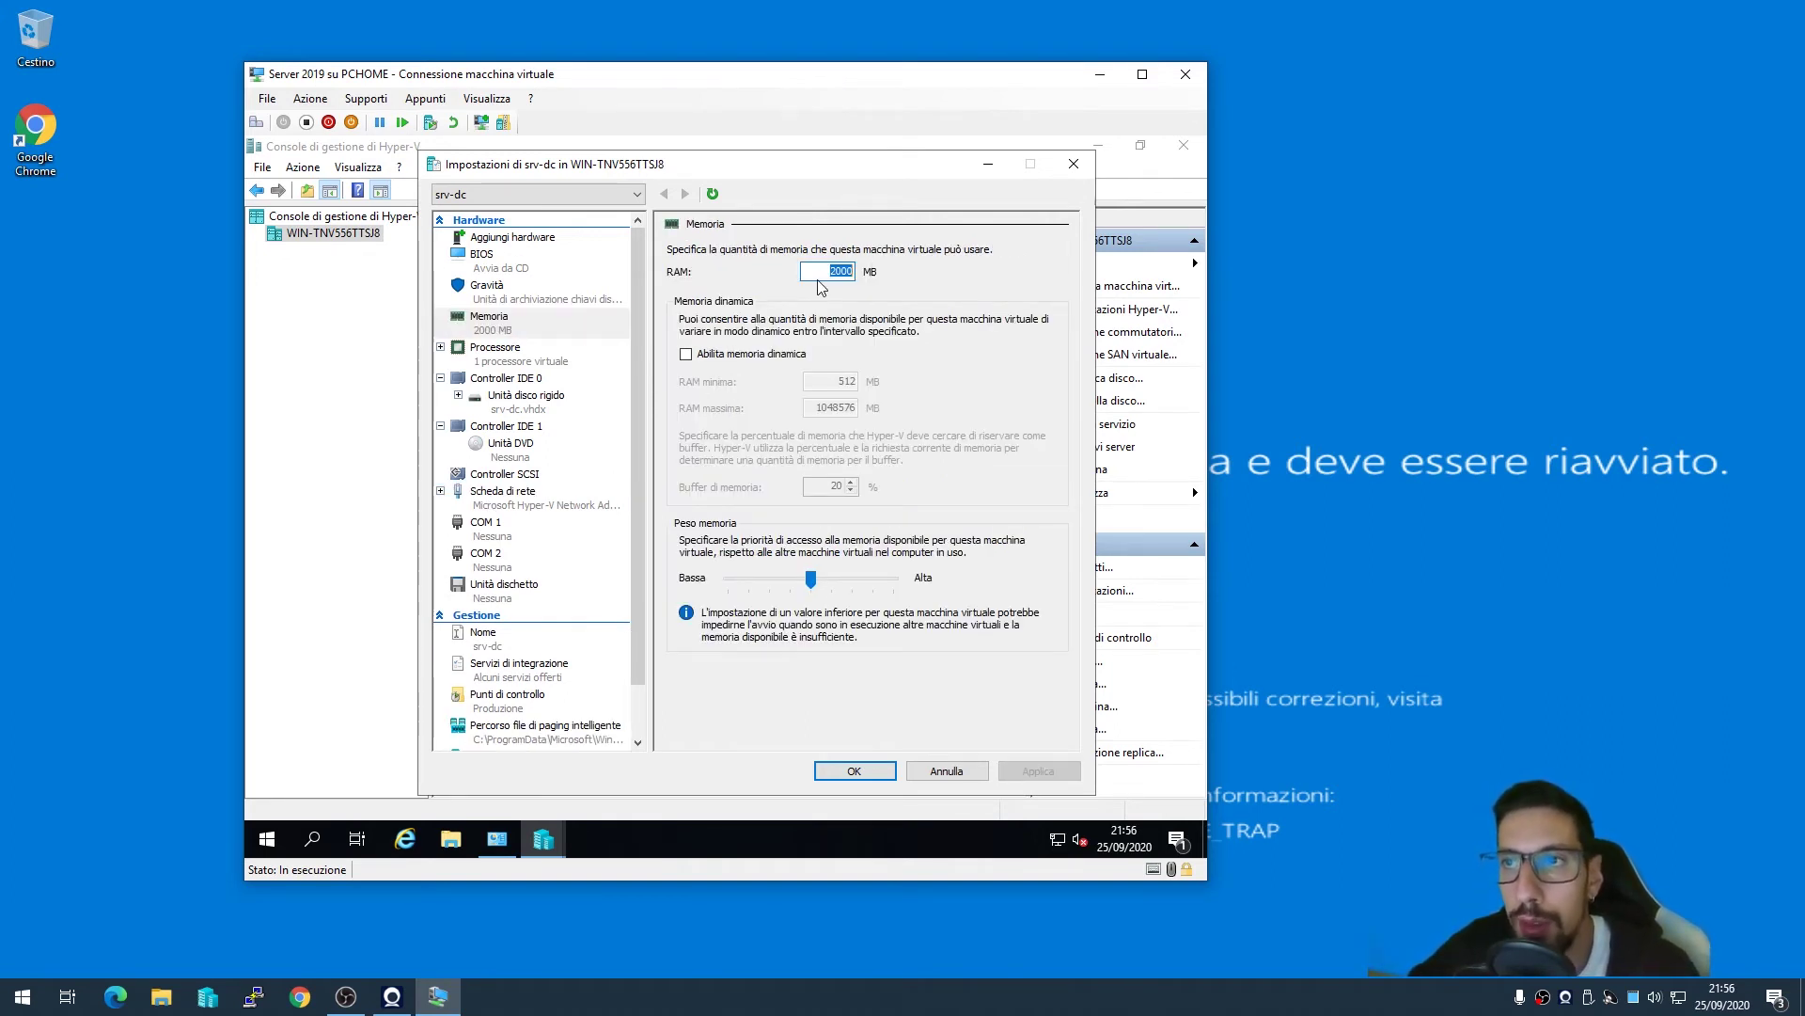
left_click(731, 363)
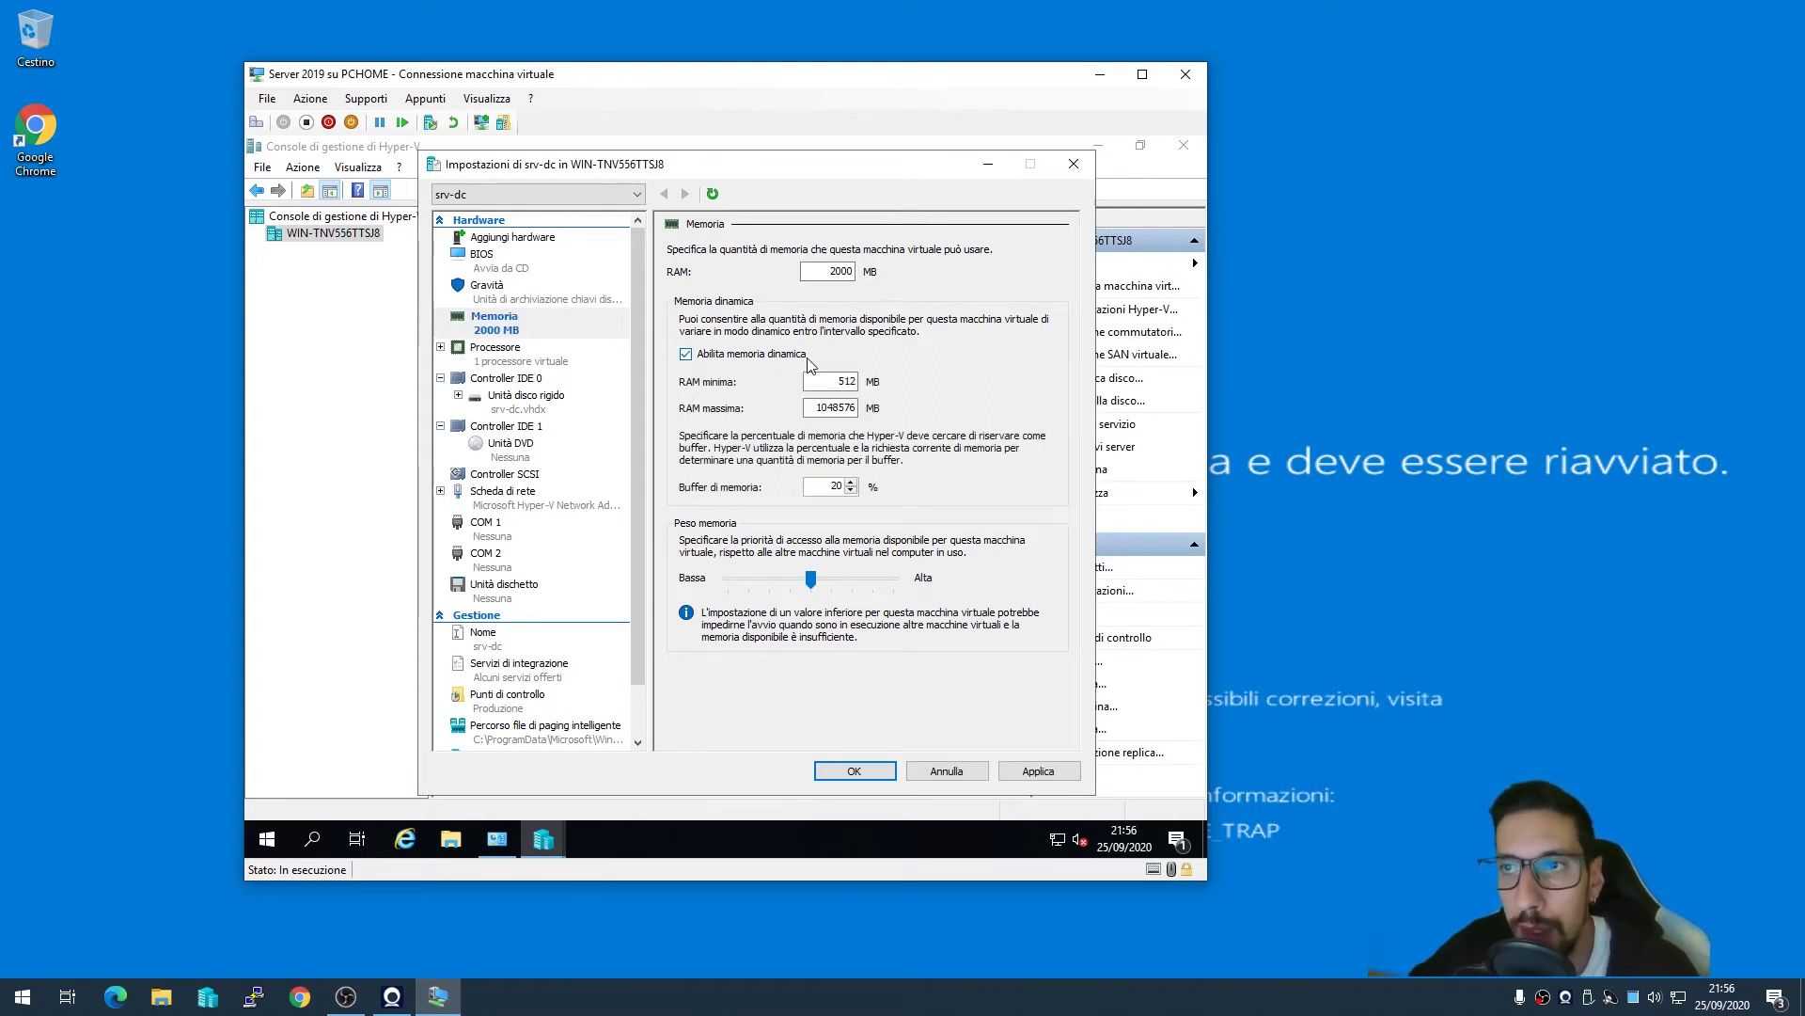
Step: Examine the minimum and maximum RAM limits and the virtual processor settings of srv-dc
double_click(826, 381)
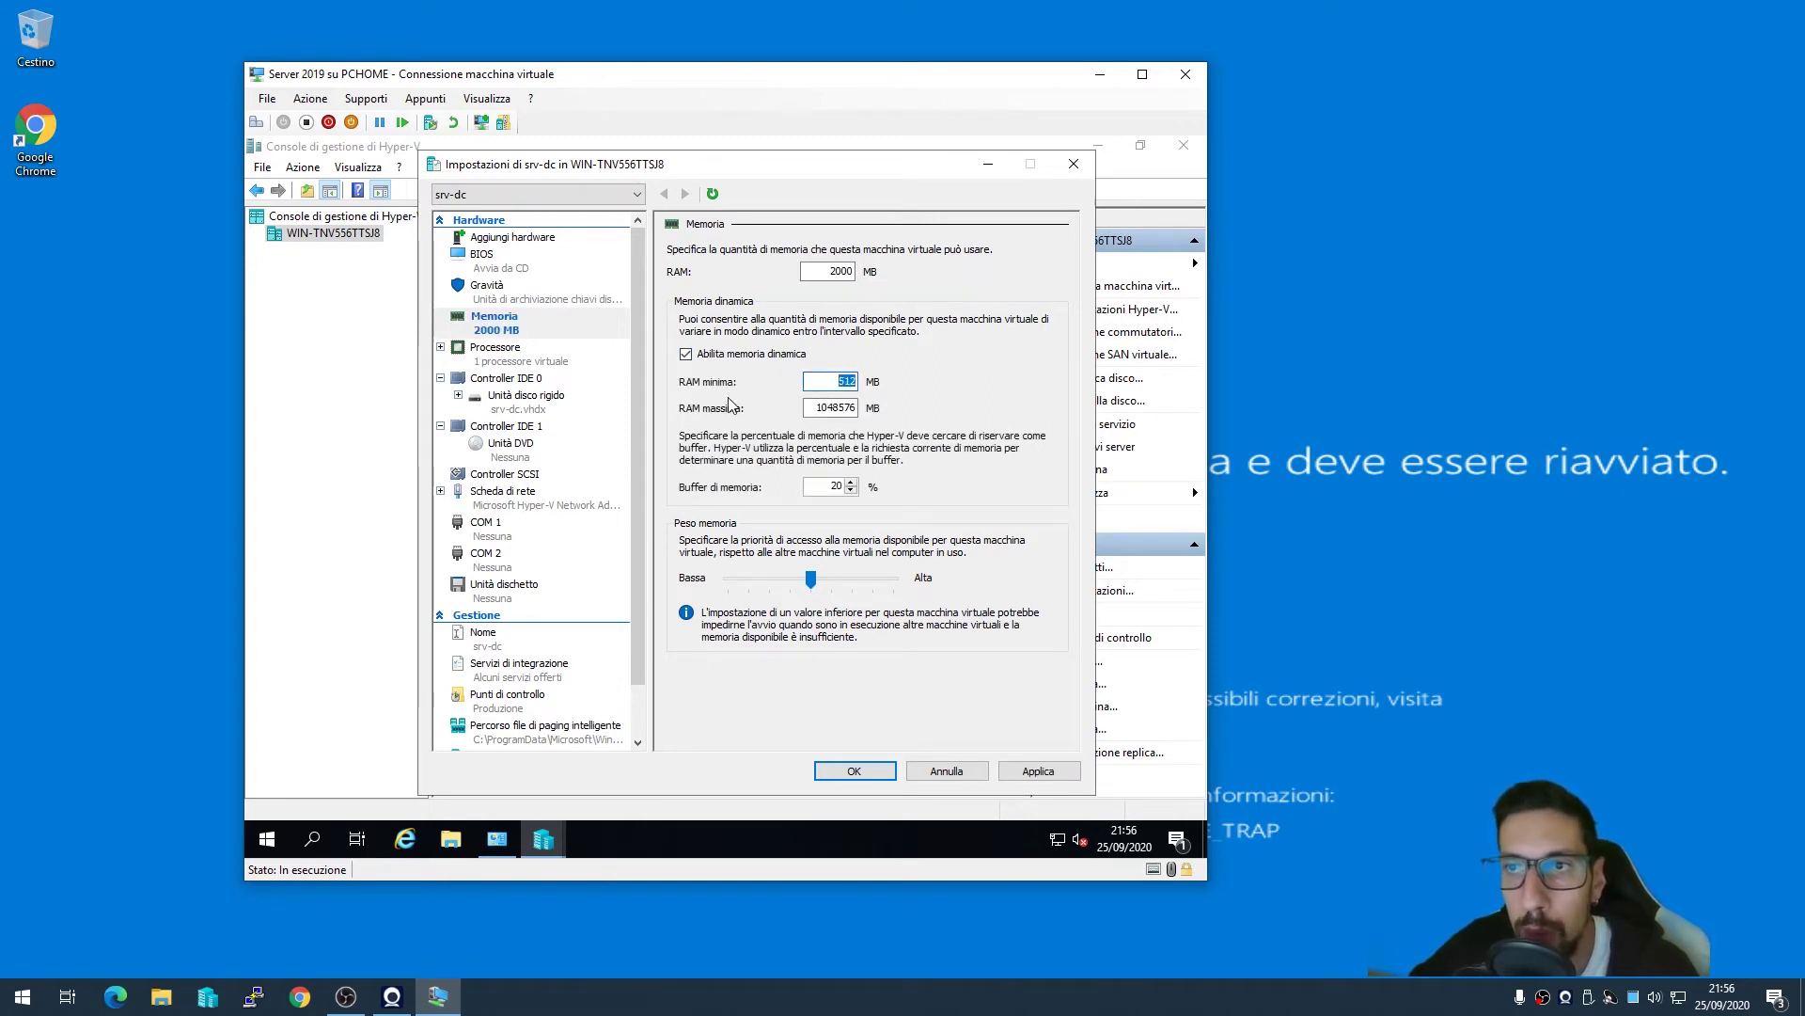
double_click(833, 407)
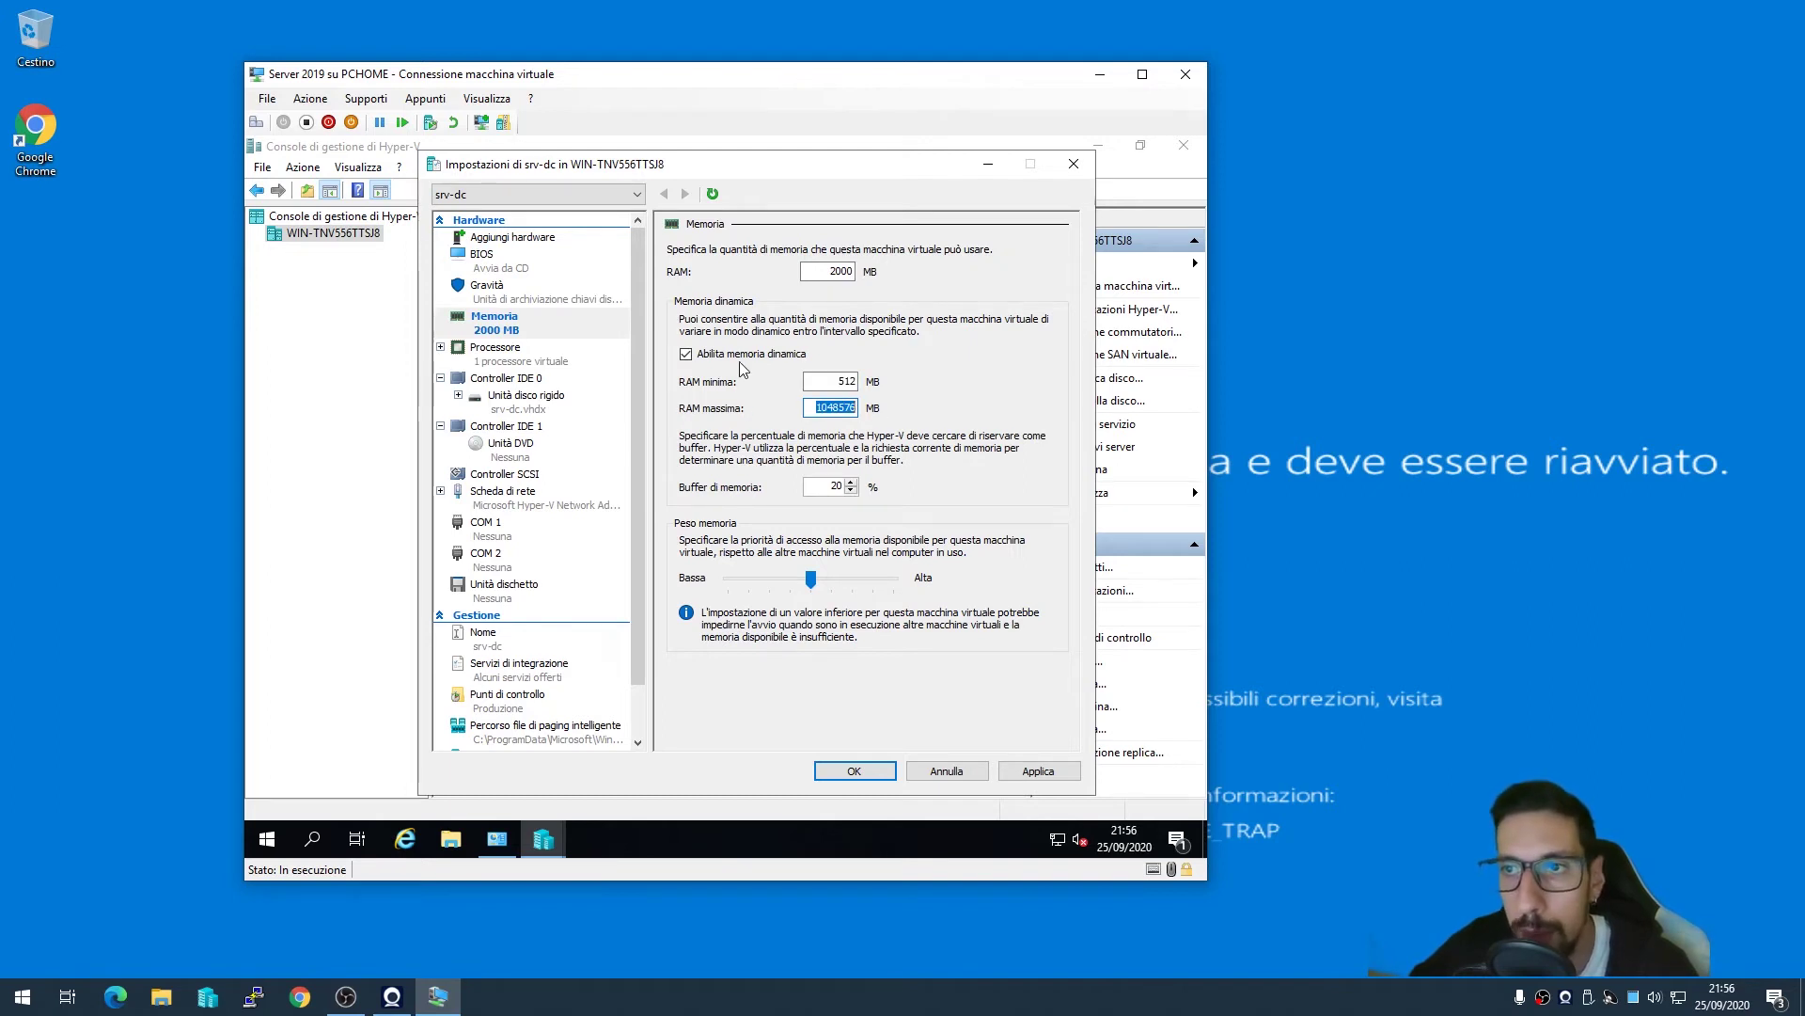
left_click(496, 350)
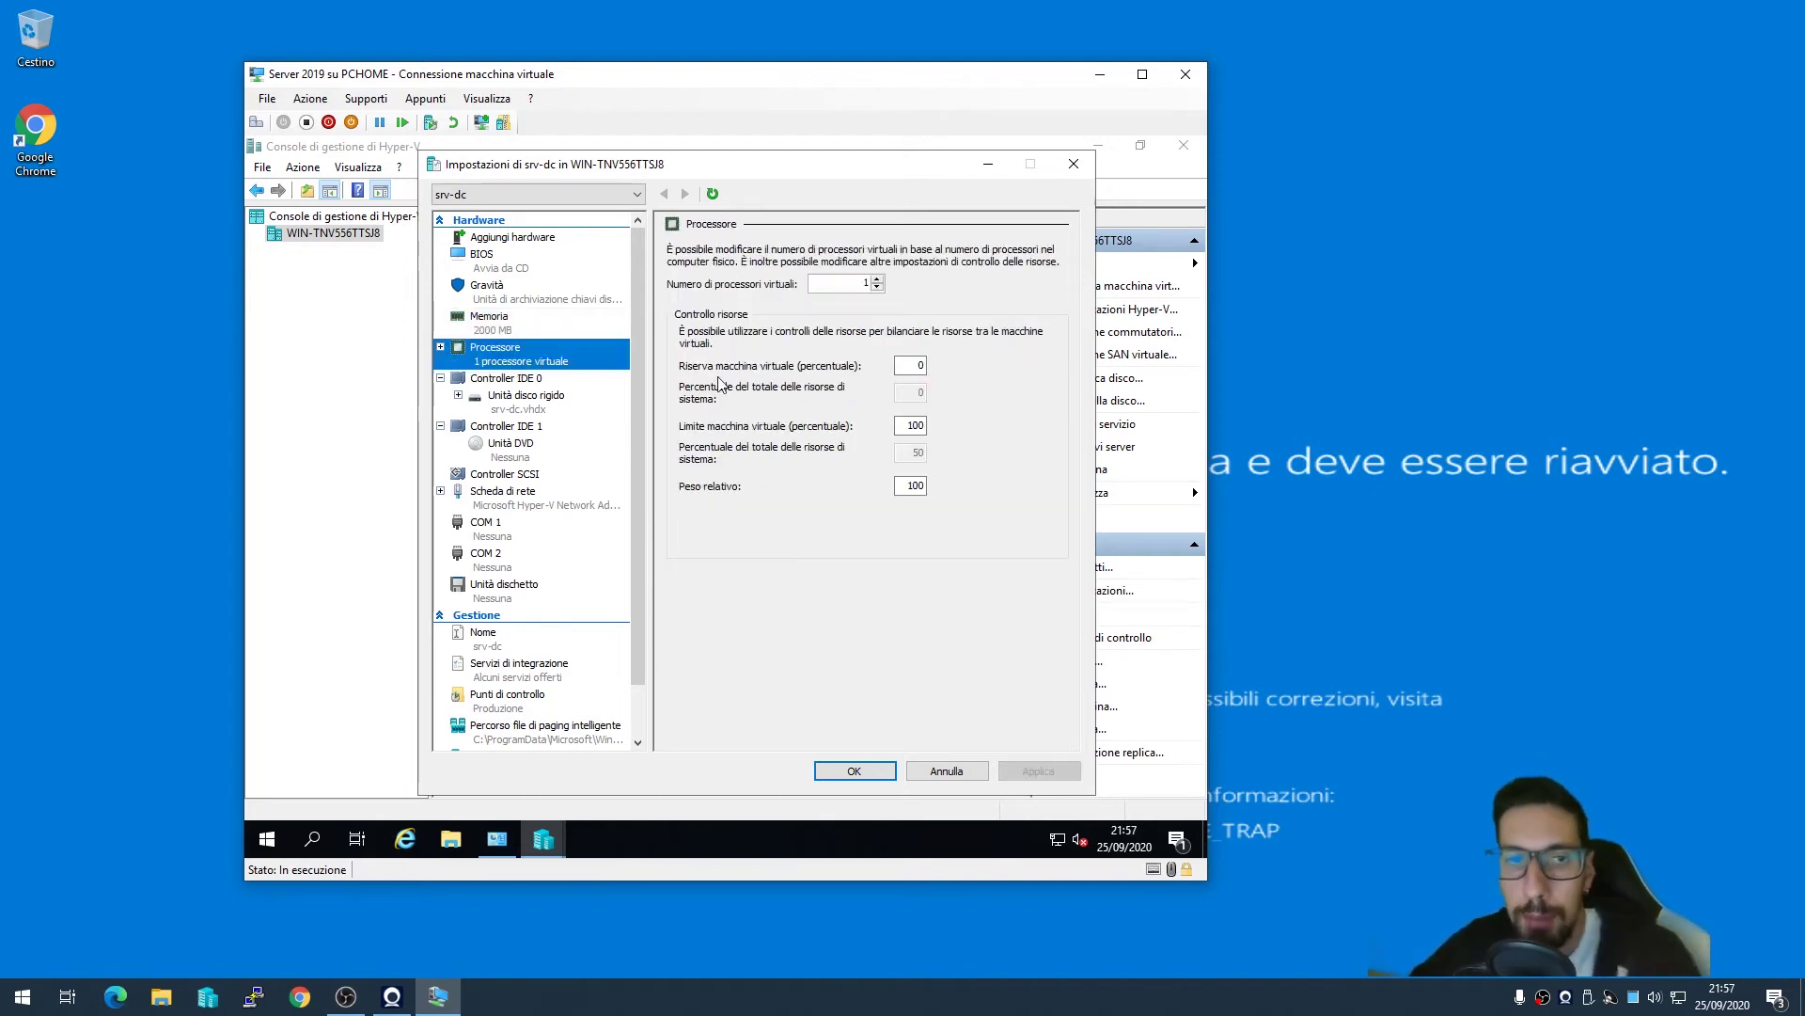
left_click(878, 287)
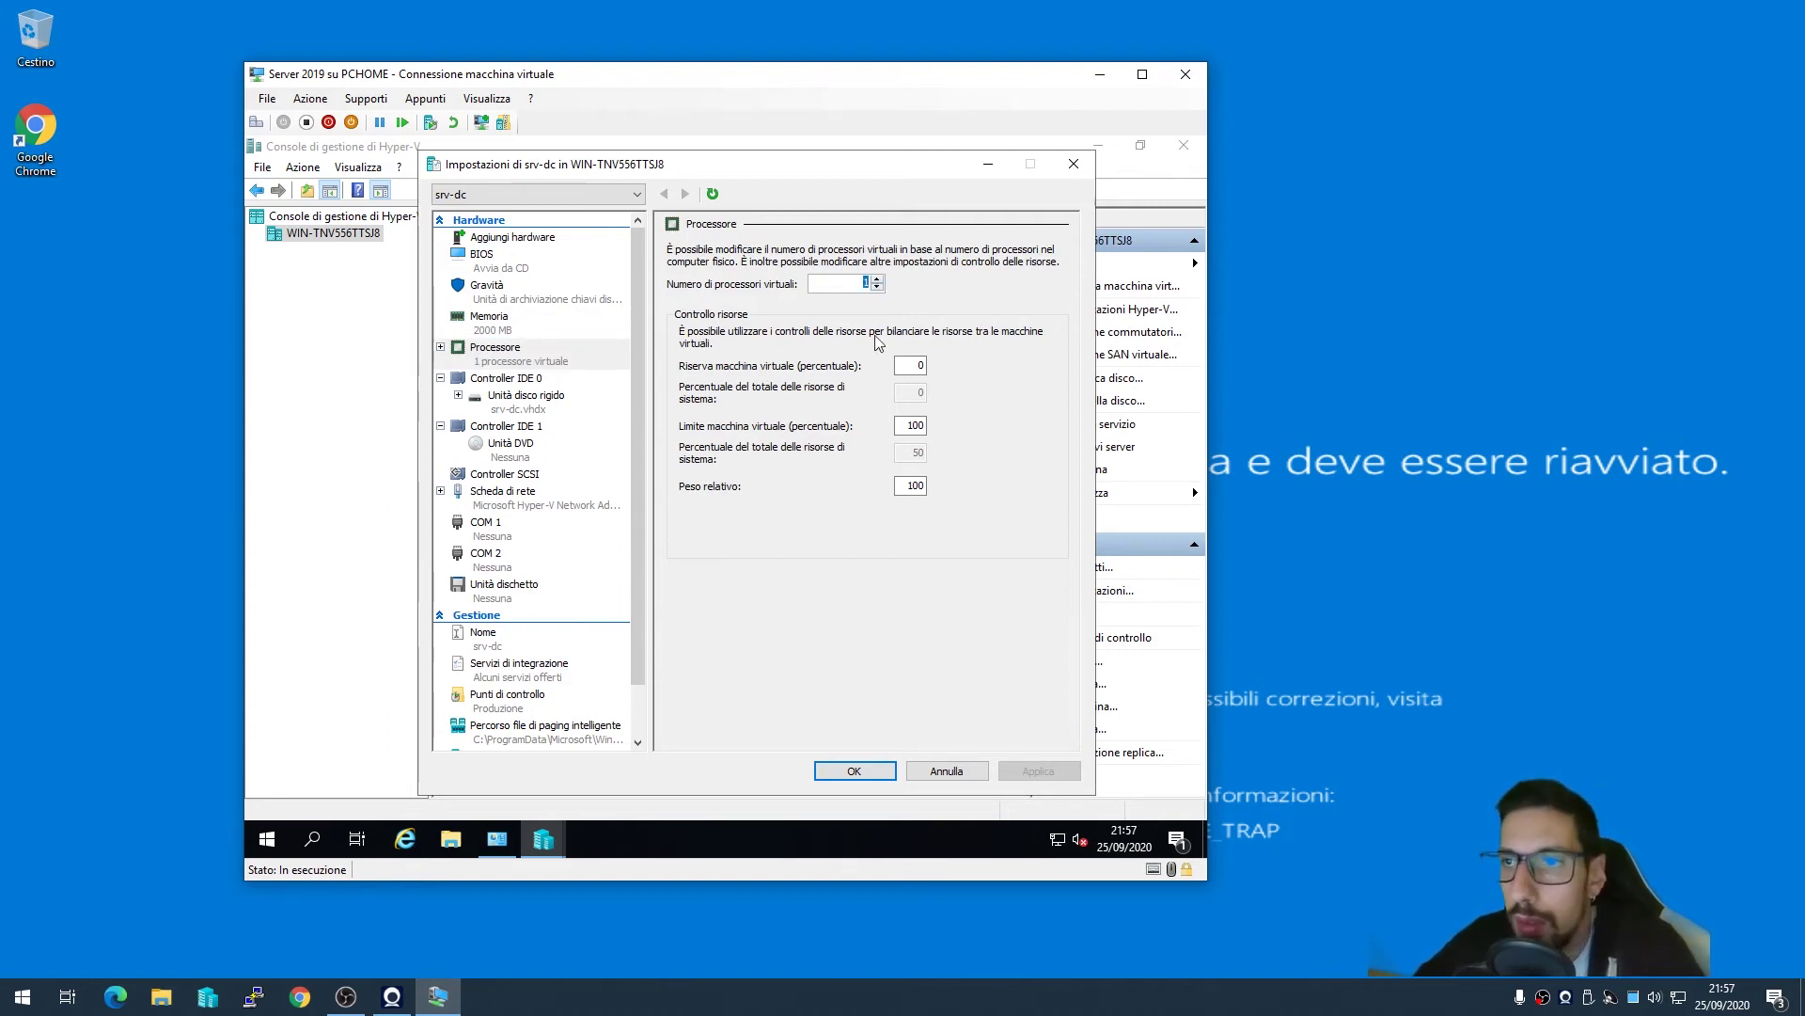
key("shift+Tab")
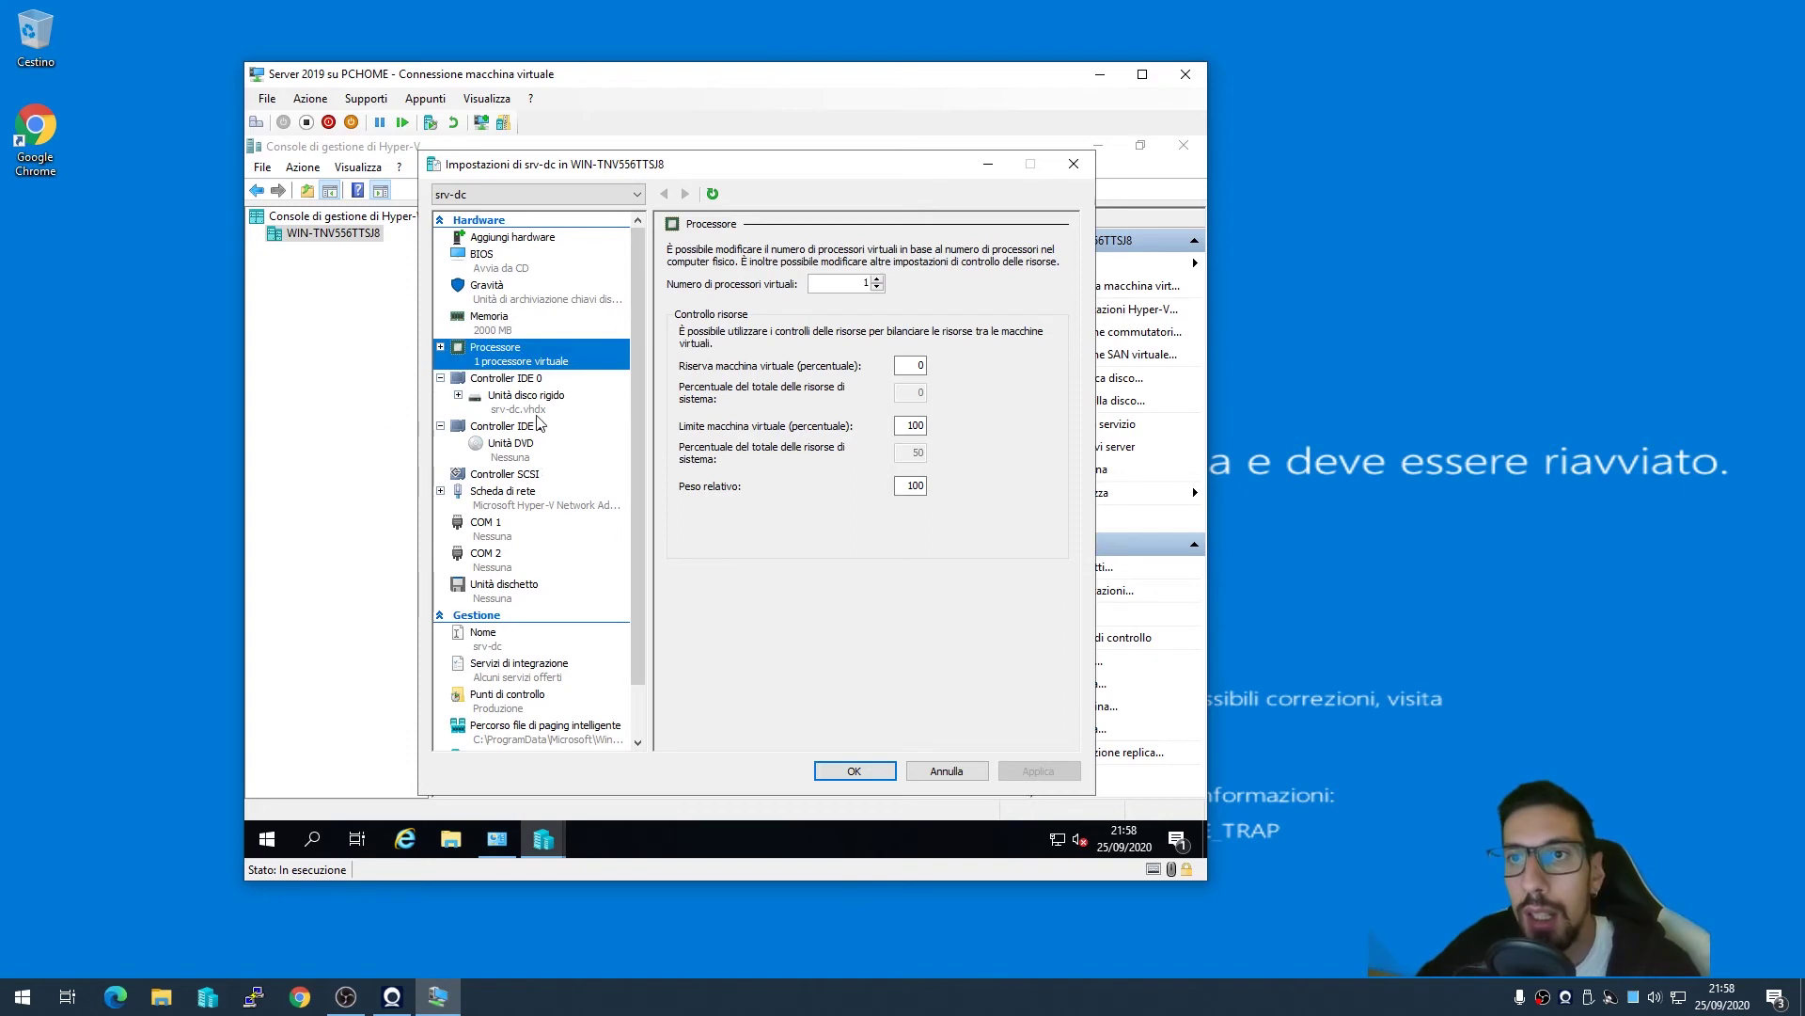
Step: Examine the IDE controllers, virtual hard disk, DVD drive, SCSI controller and network adapter settings of srv-dc
left_click(522, 380)
left_click(565, 403)
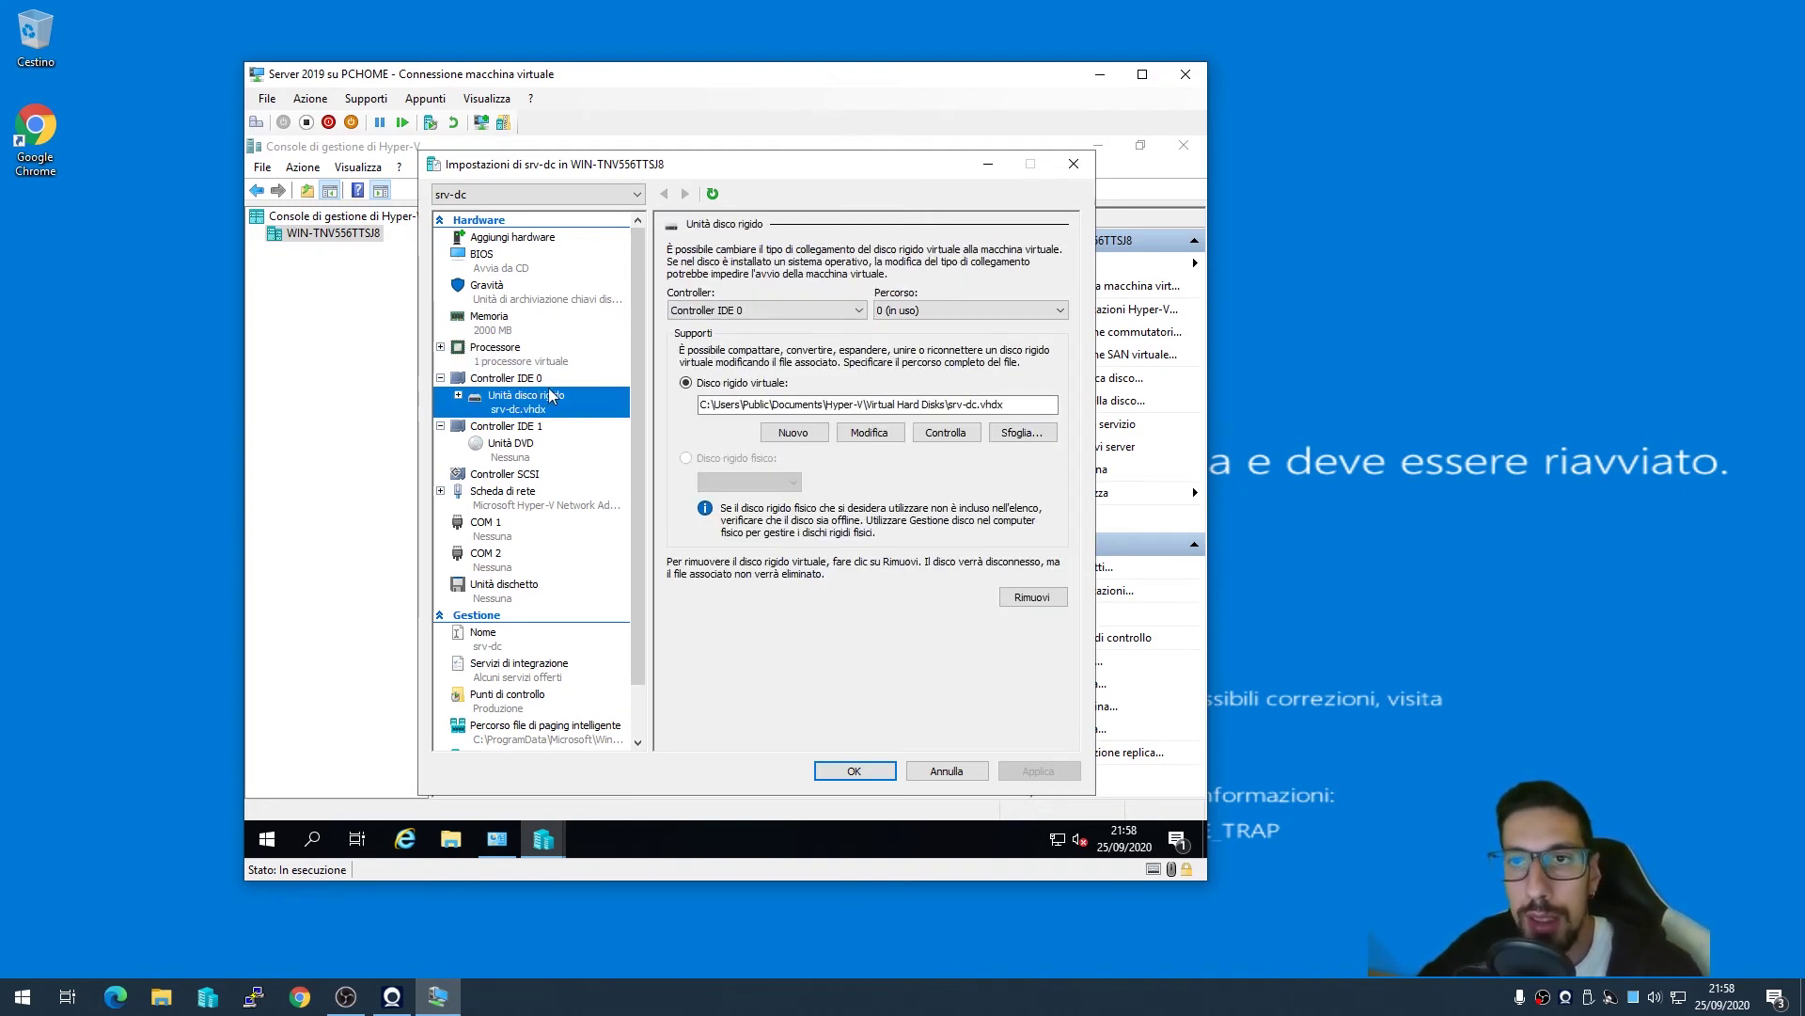
left_click(538, 381)
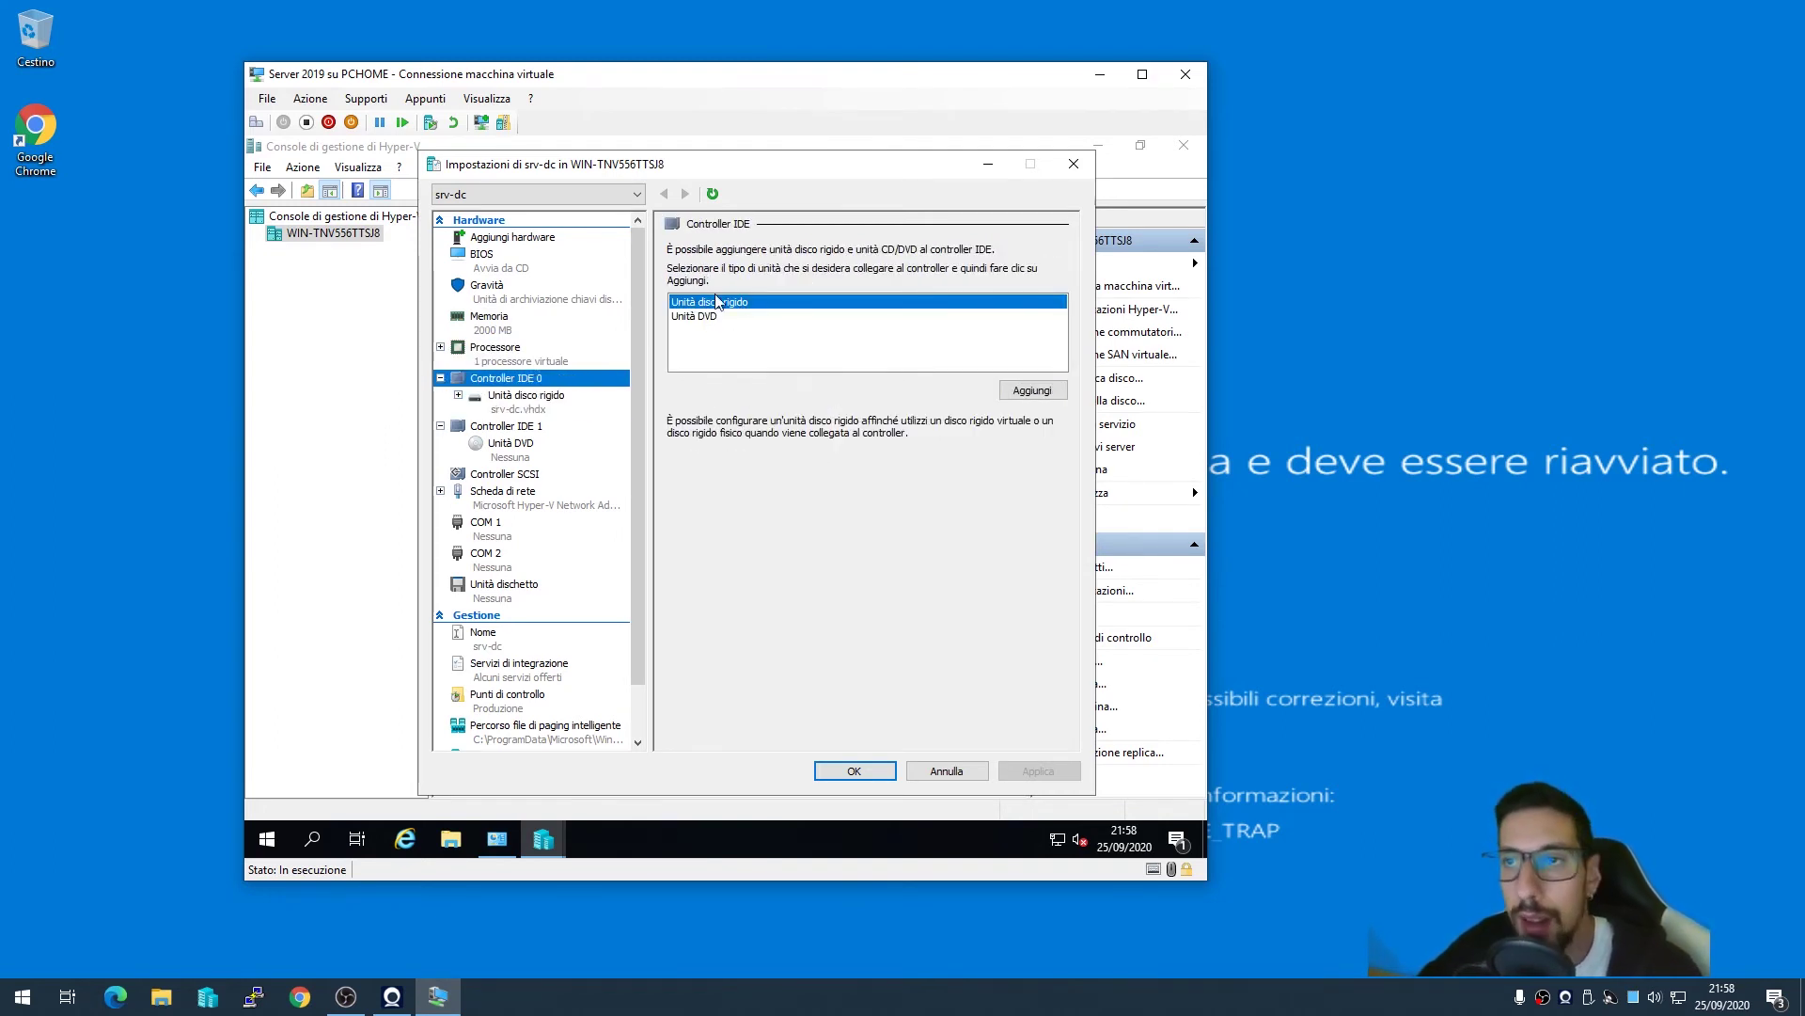
left_click(538, 447)
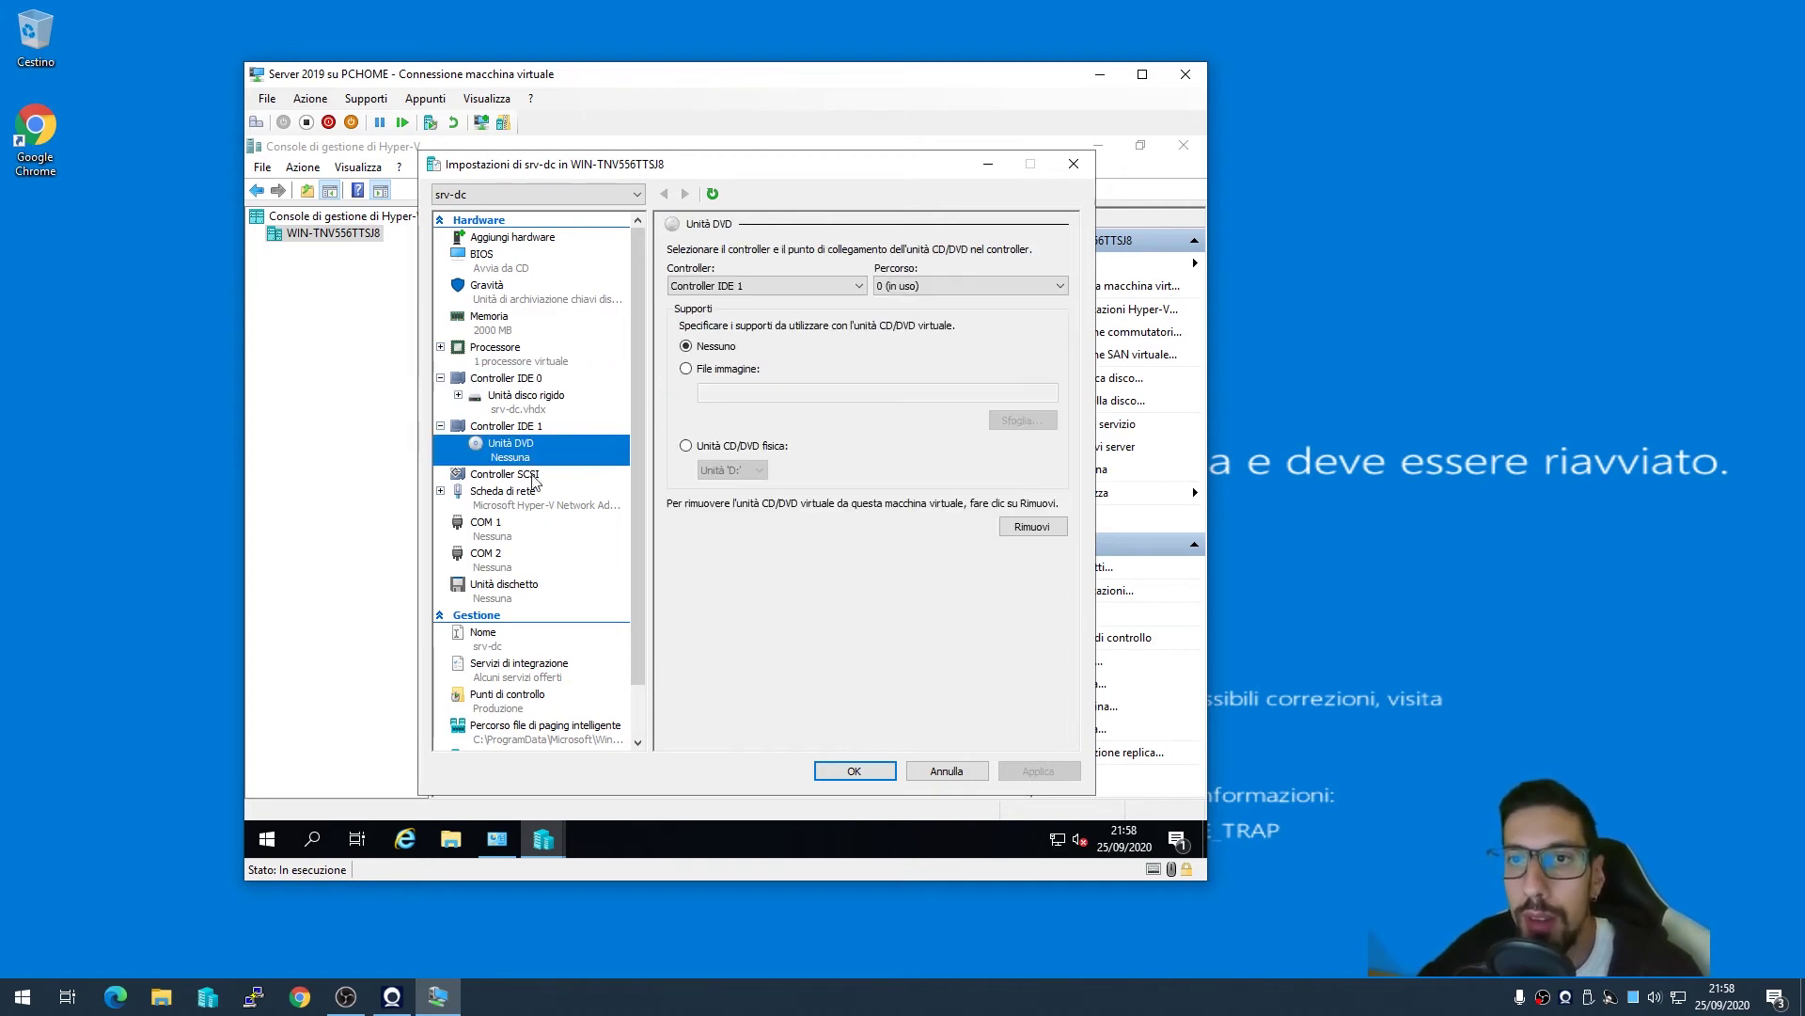
left_click(530, 483)
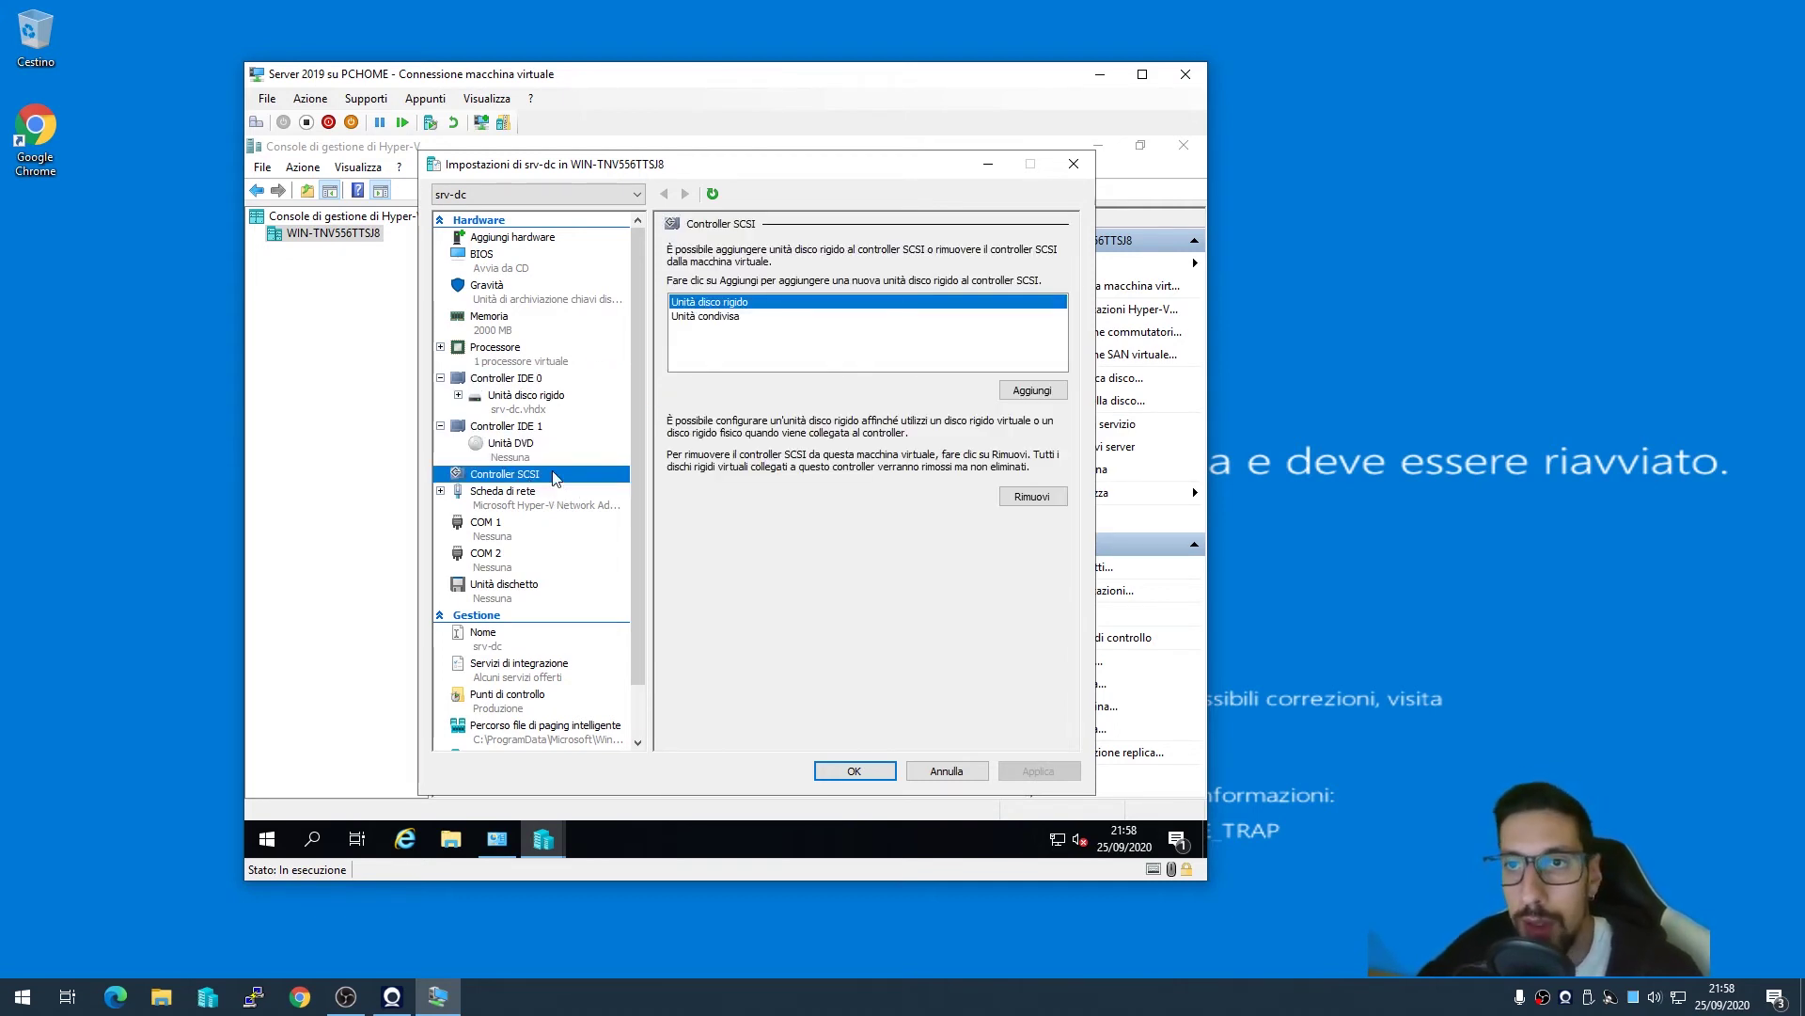
left_click(545, 492)
Step: Look at the named pipe option for COM 1 and the diskette drive options, and close the settings
left_click(538, 525)
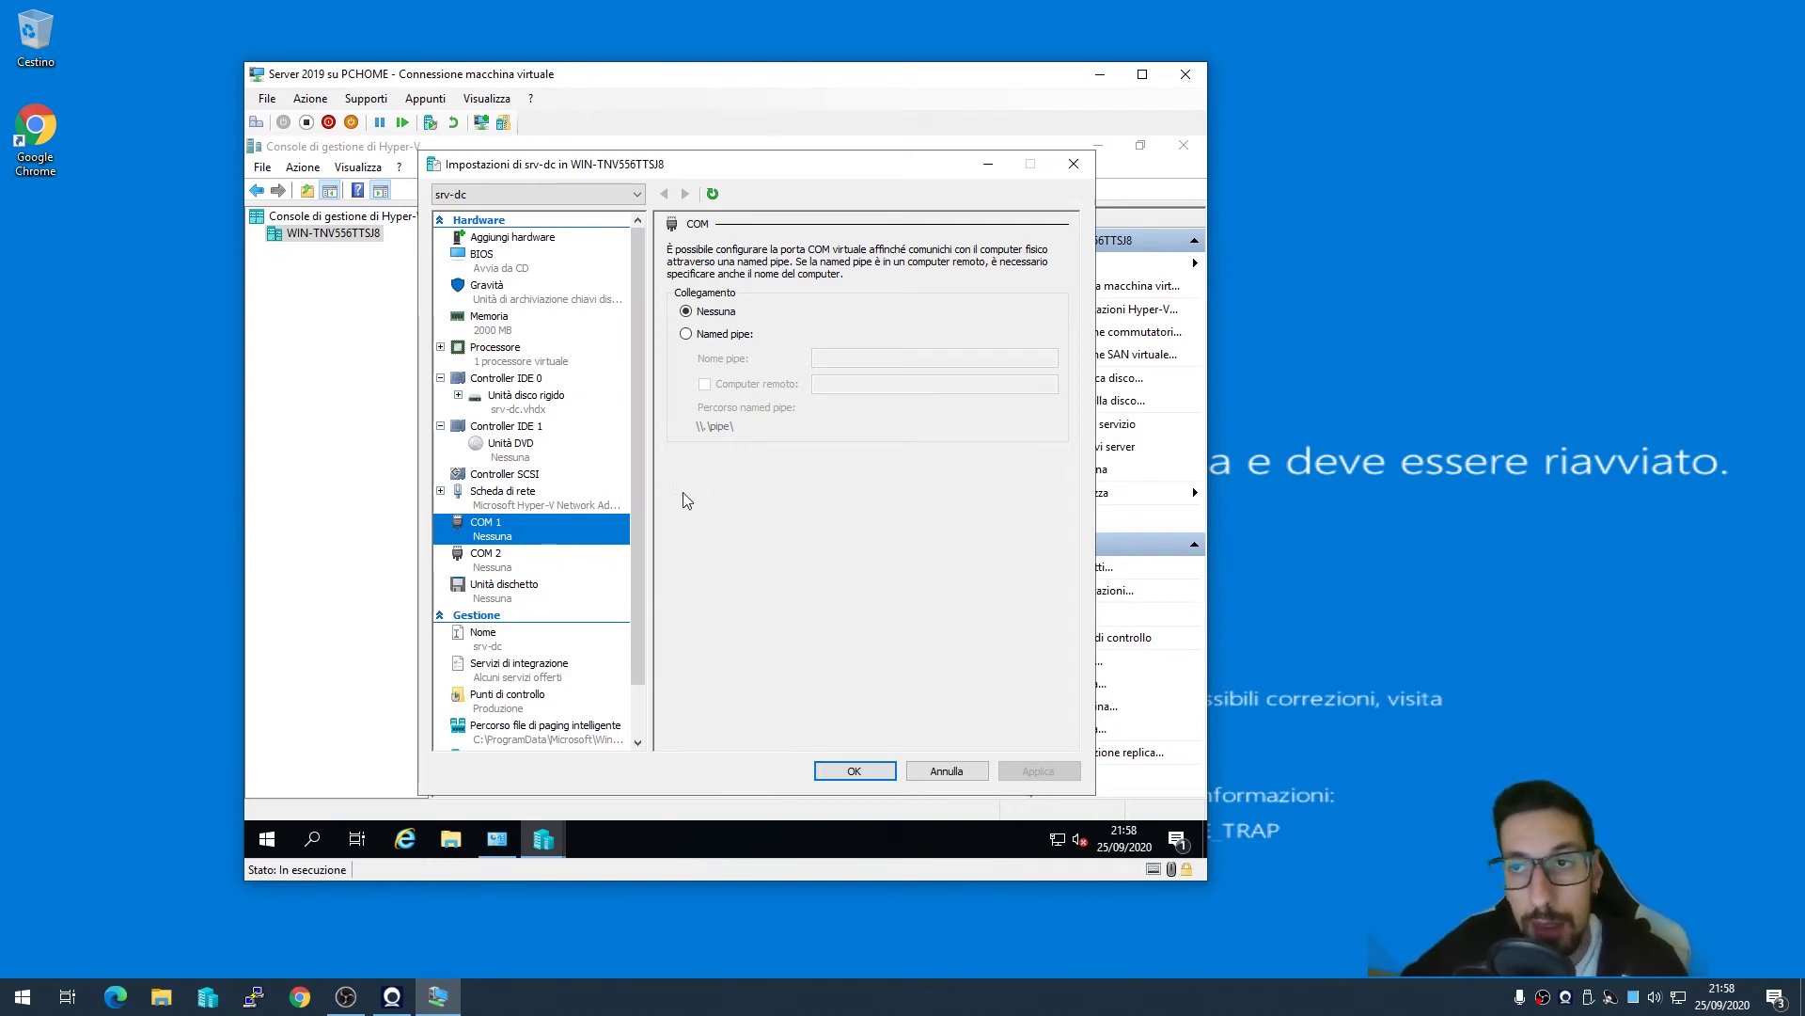
left_click(713, 335)
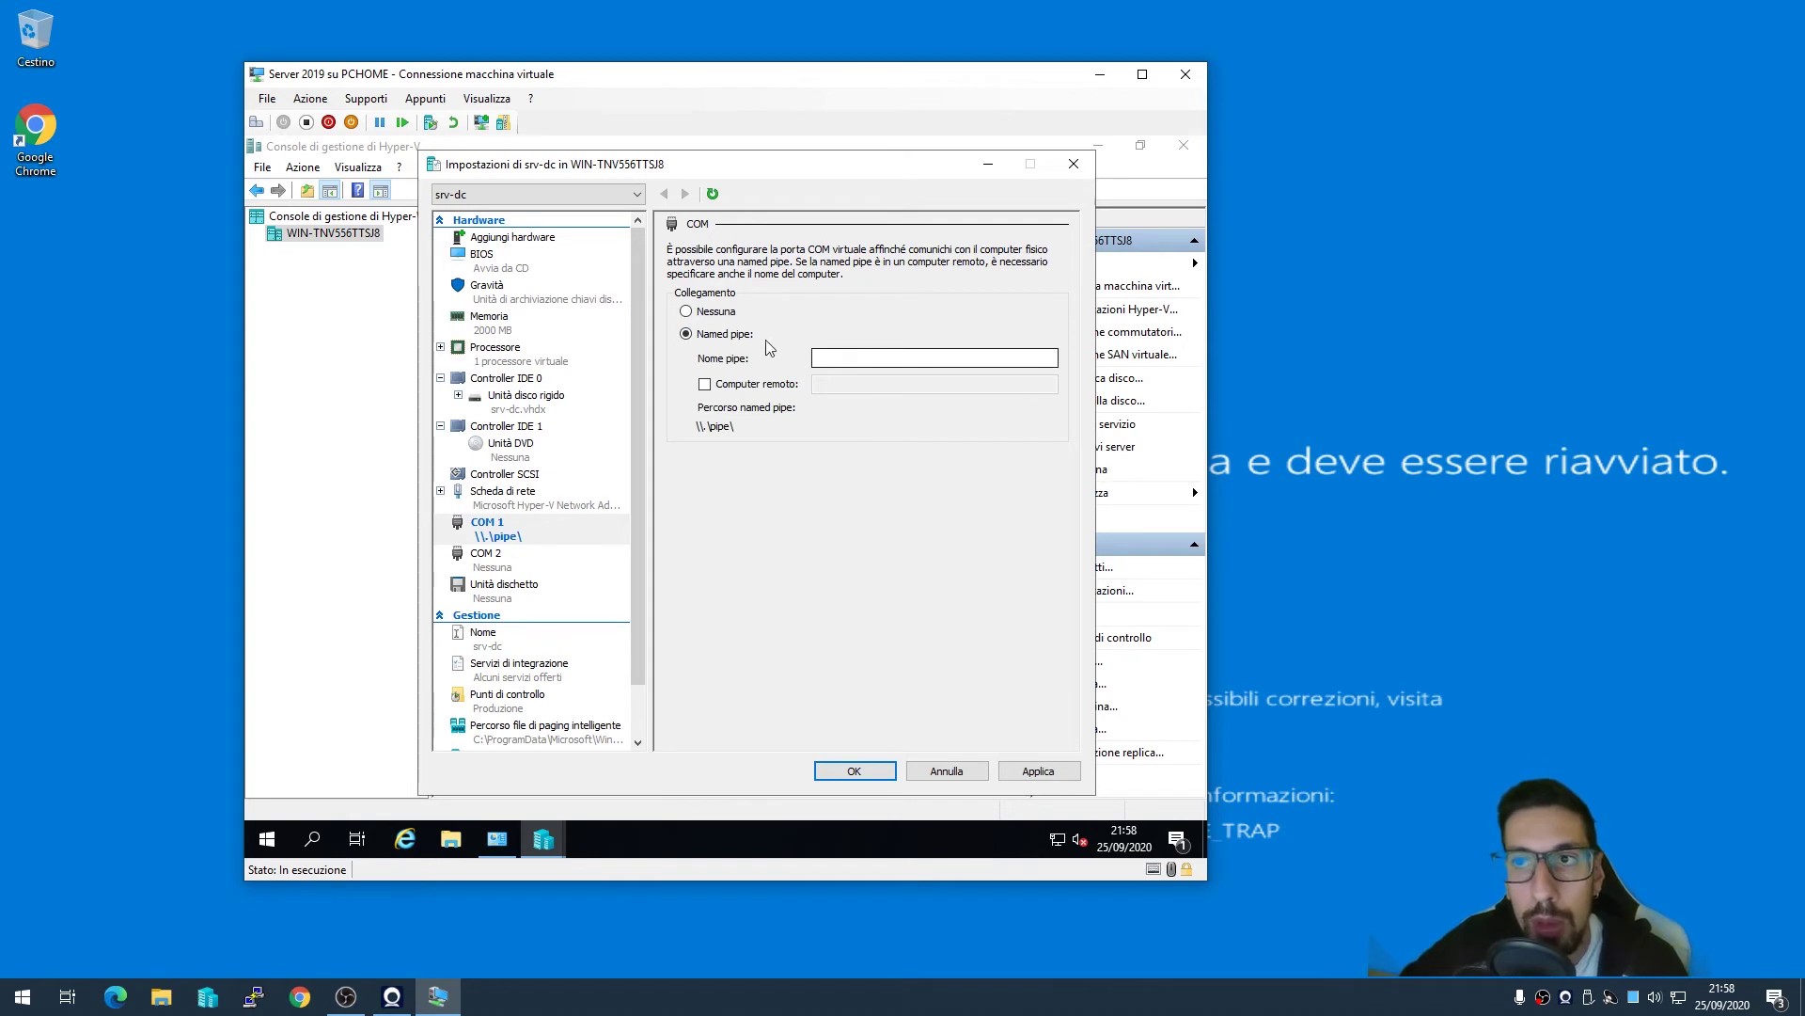
left_click(513, 585)
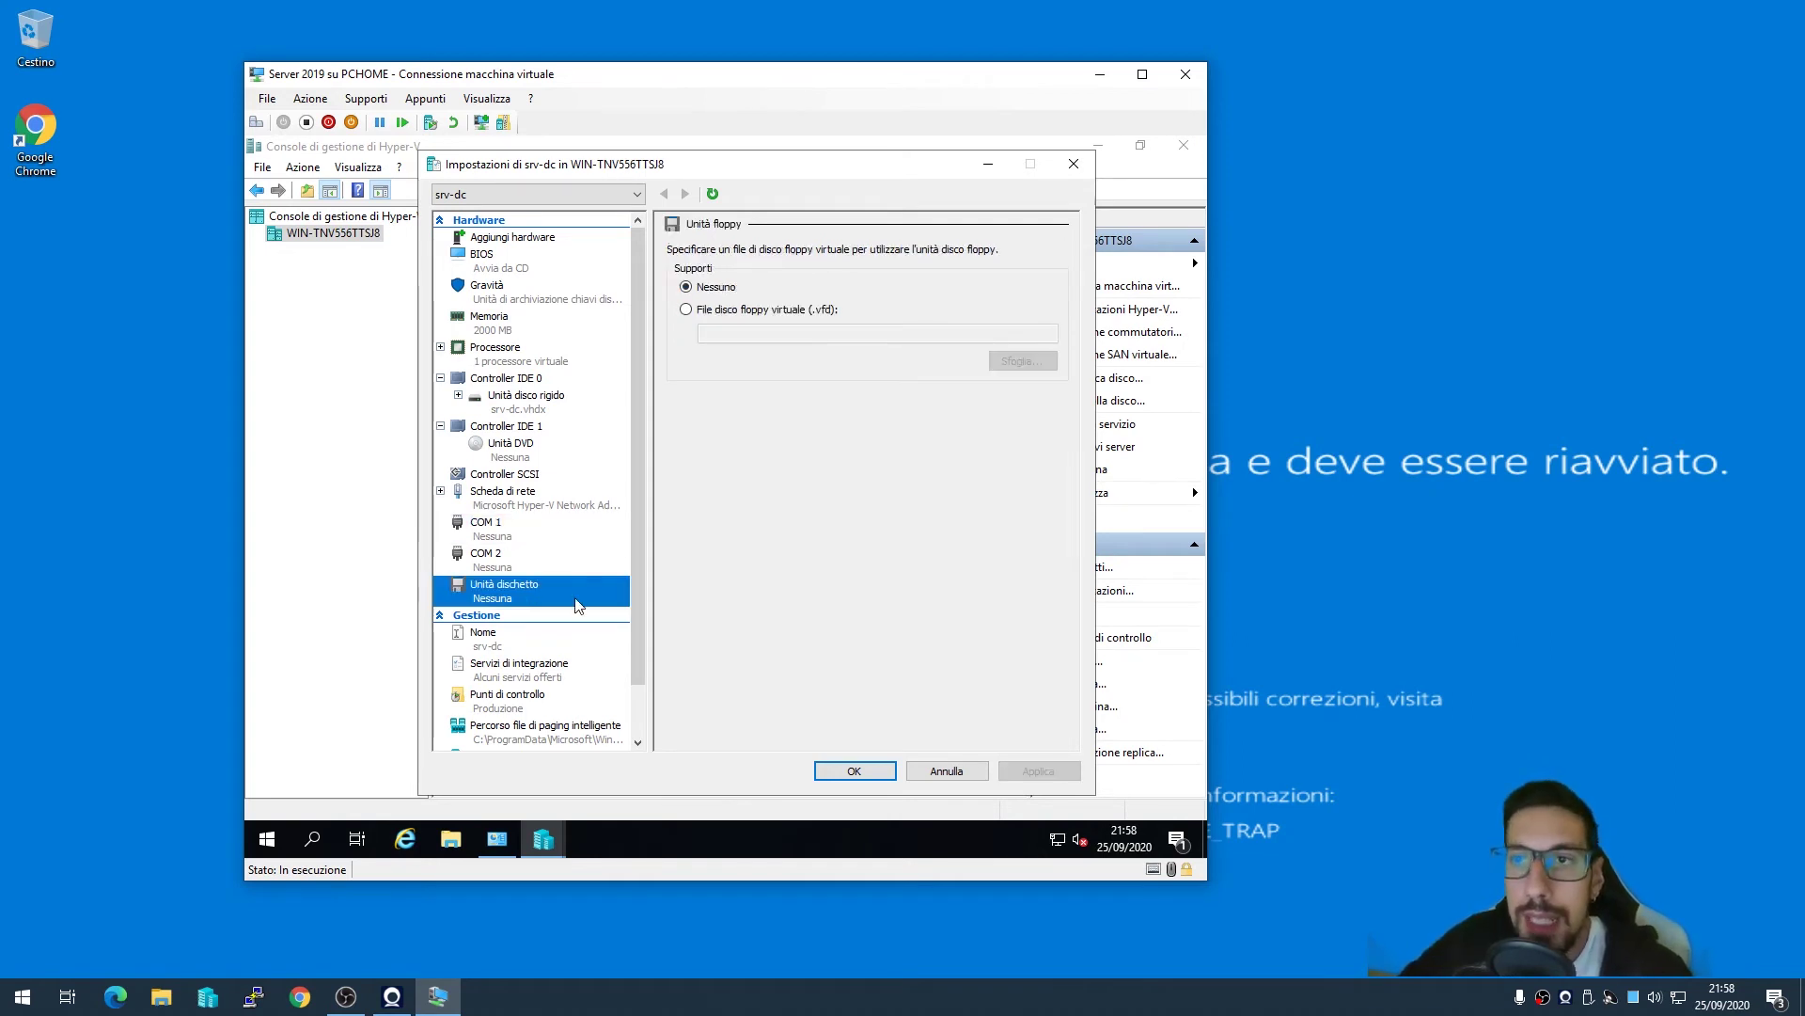
scroll(564, 602, "down", 1)
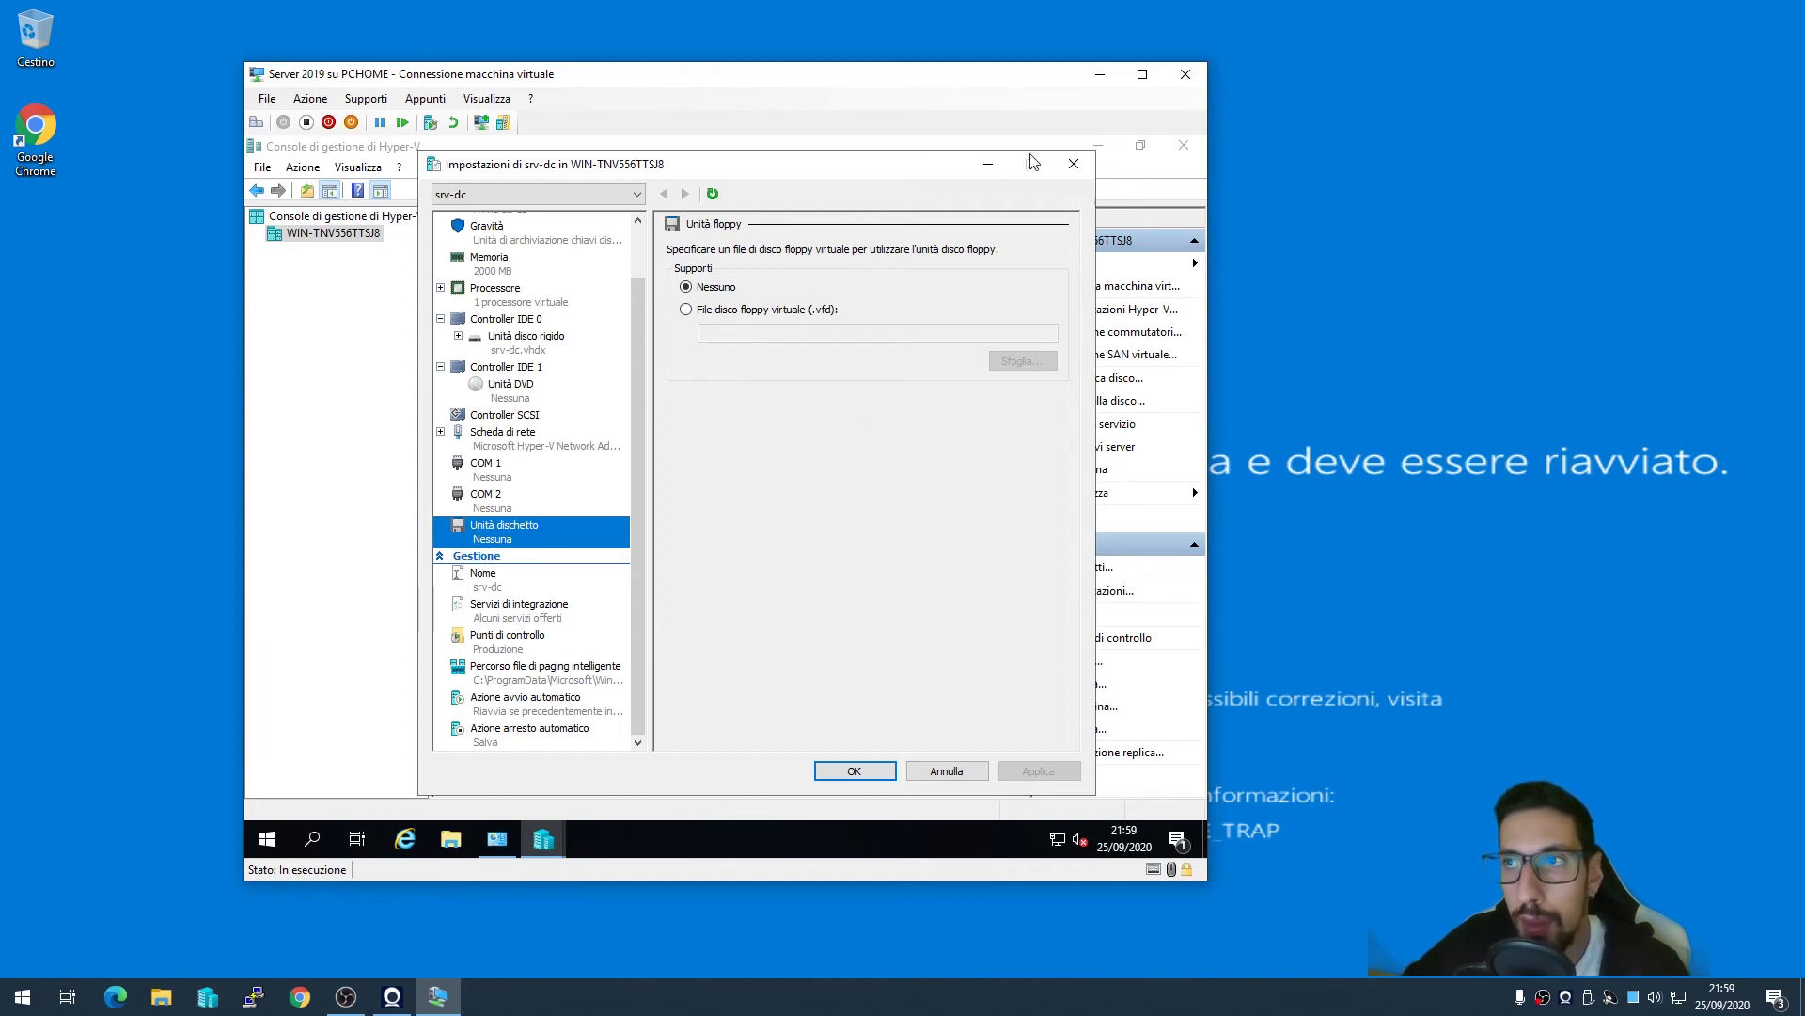
left_click(1073, 165)
Step: Create a new virtual floppy disk named lll in the root of the C: drive
left_click(1072, 263)
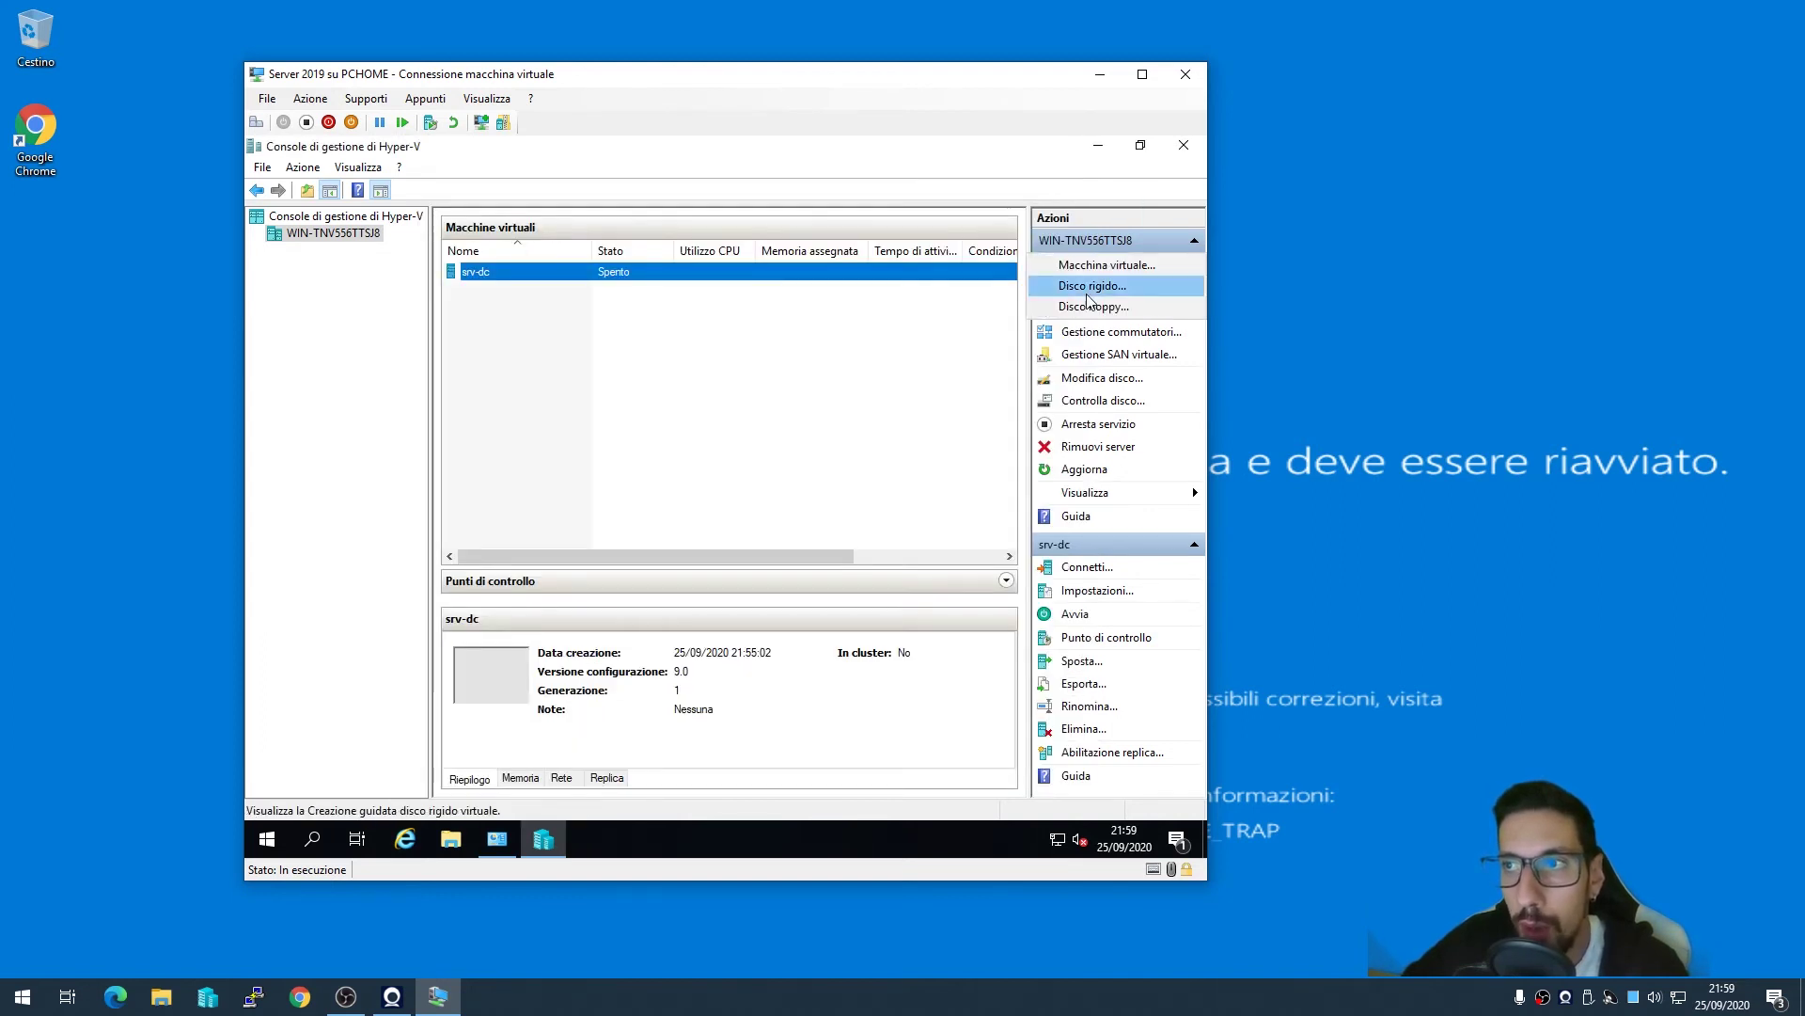
left_click(1083, 307)
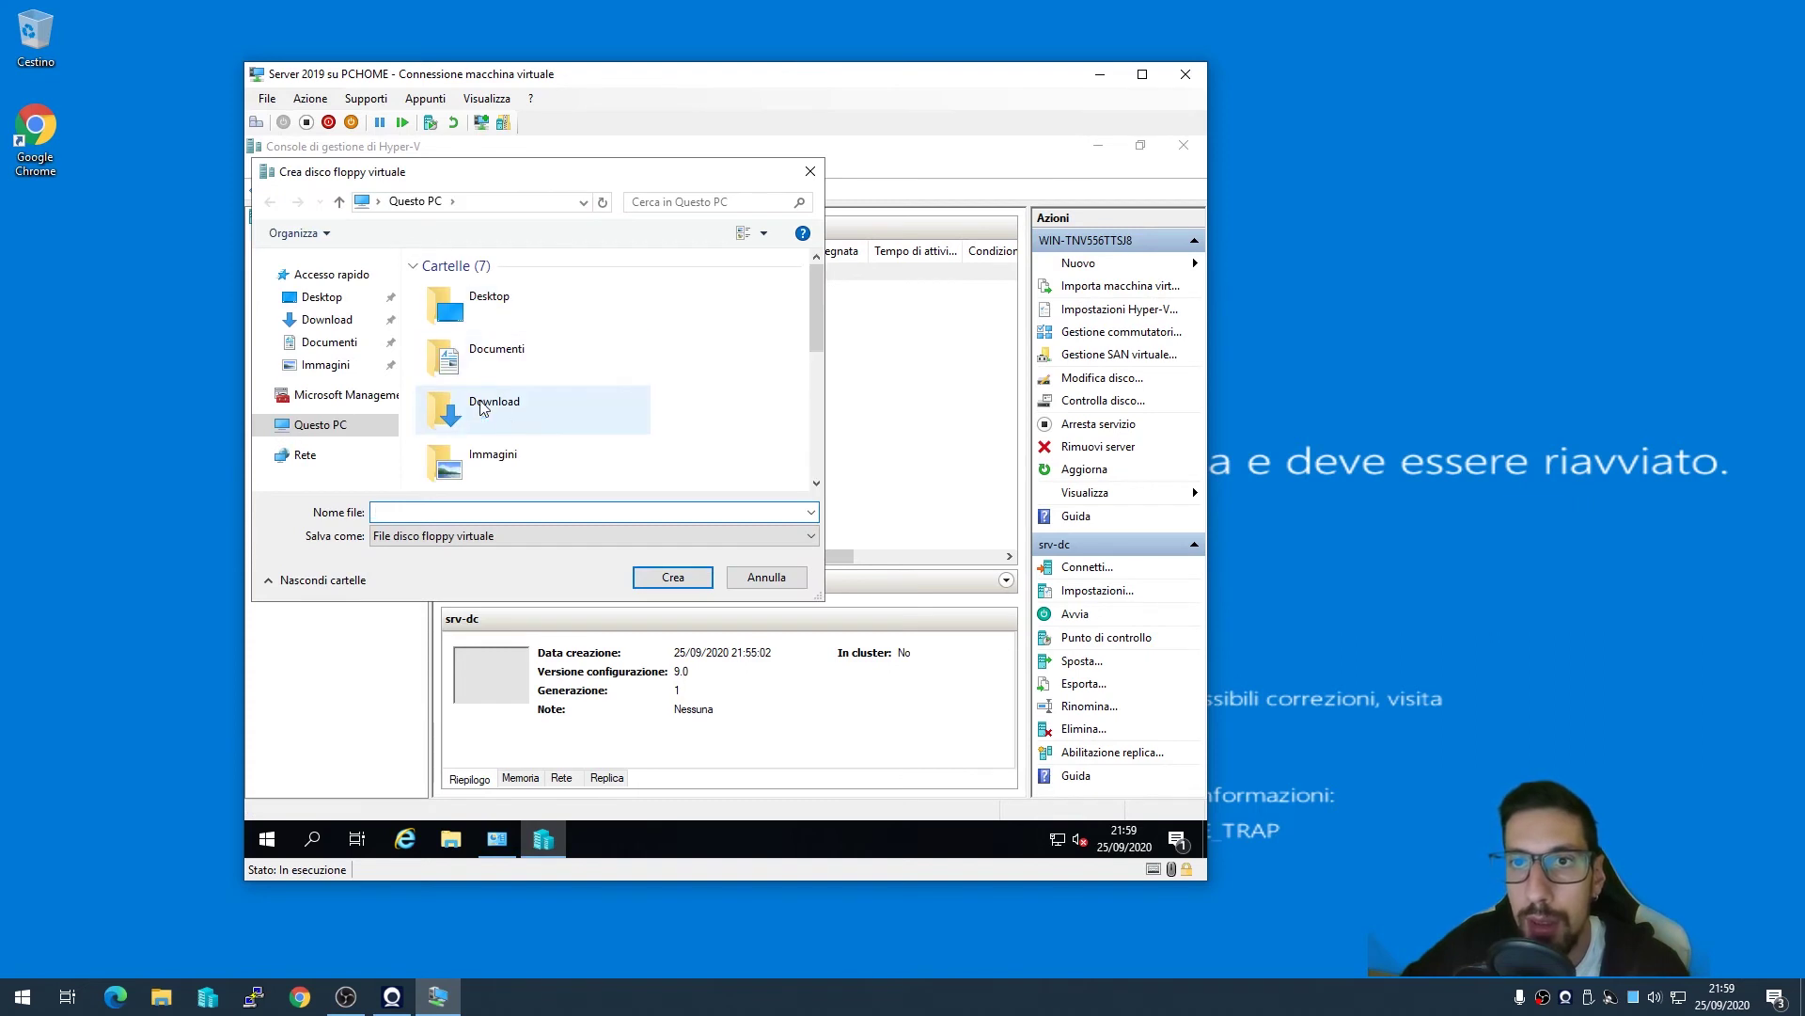
double_click(522, 406)
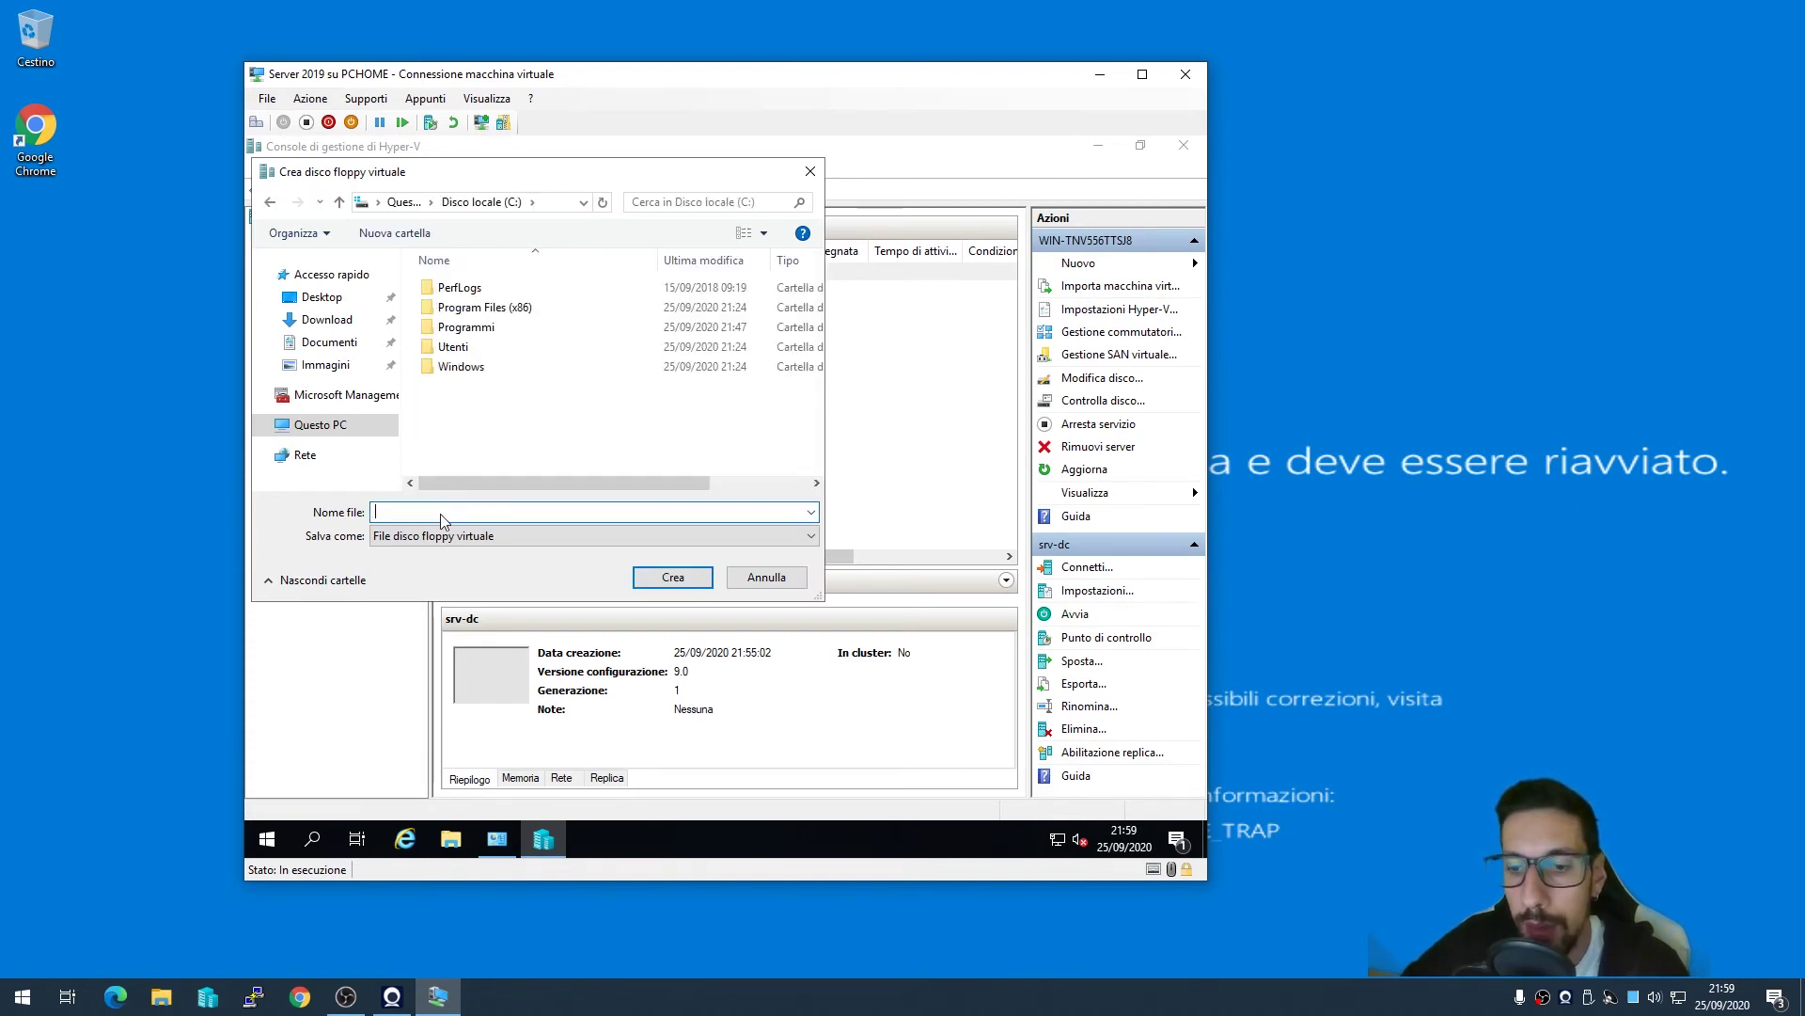
type("lll")
key("Return")
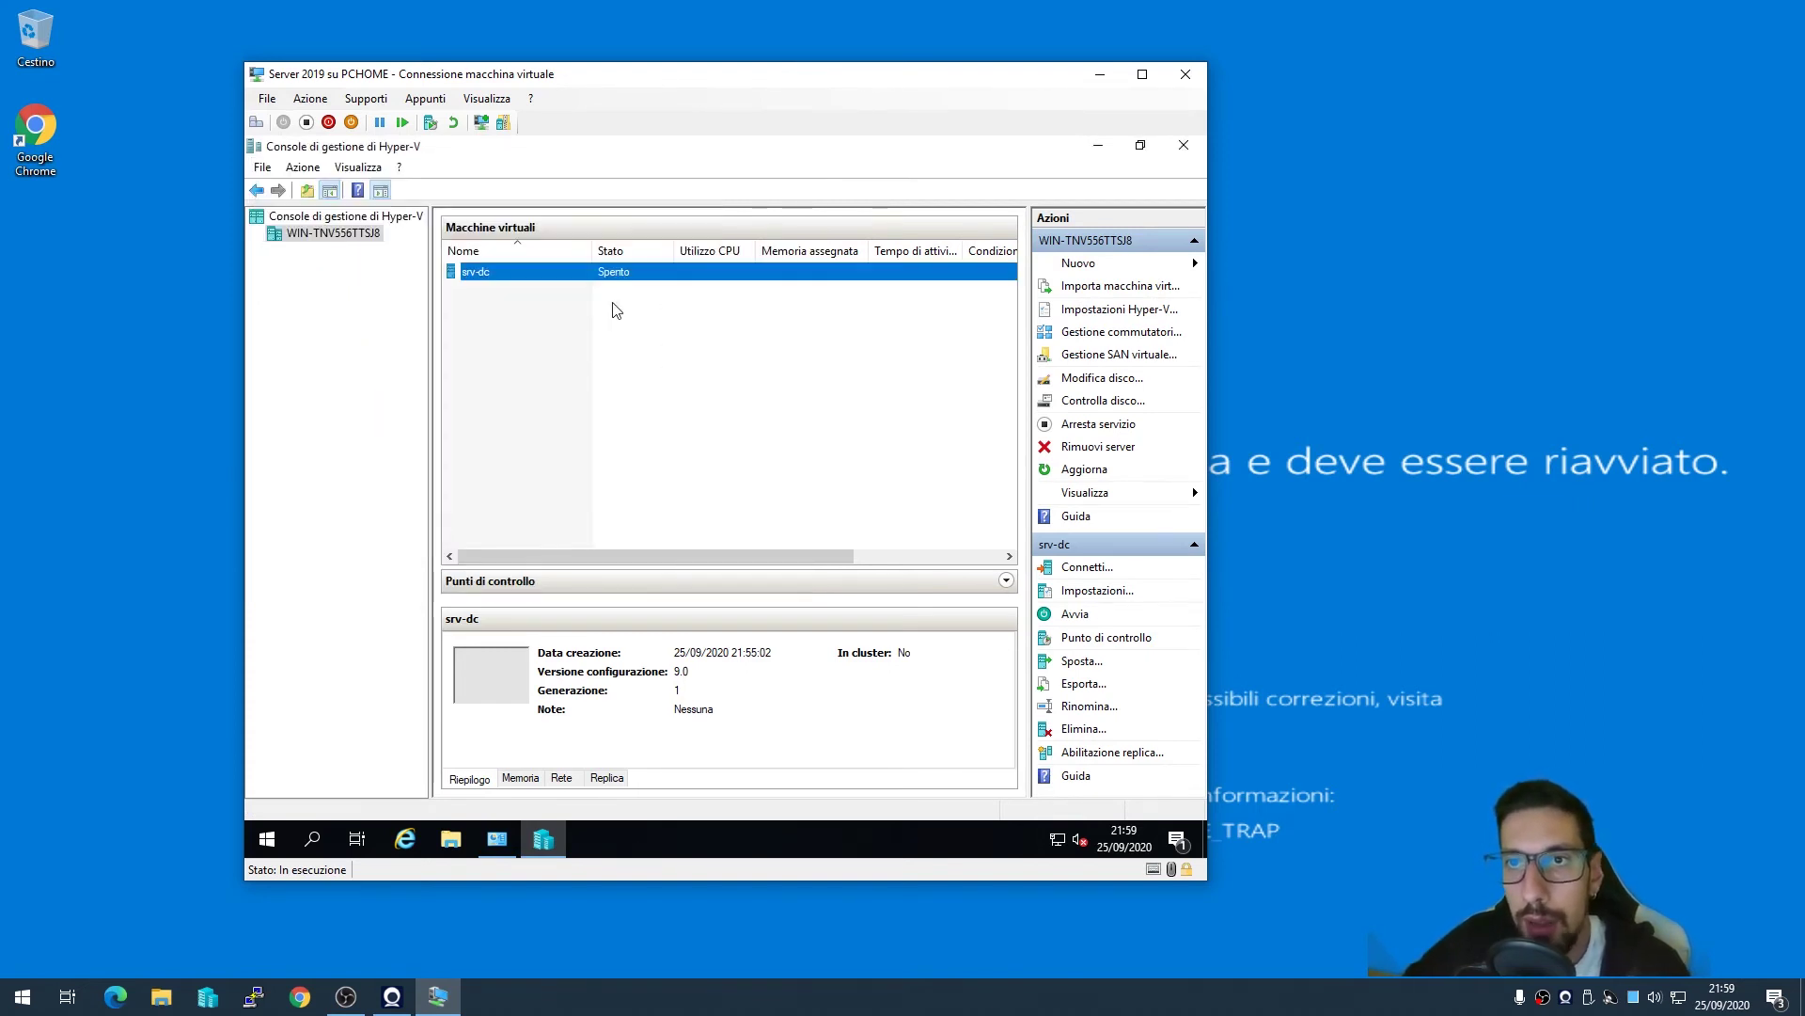
Step: Attach the virtual floppy disk file C:\lll.vfd to the diskette drive of srv-dc and apply the change
right_click(764, 284)
right_click(766, 272)
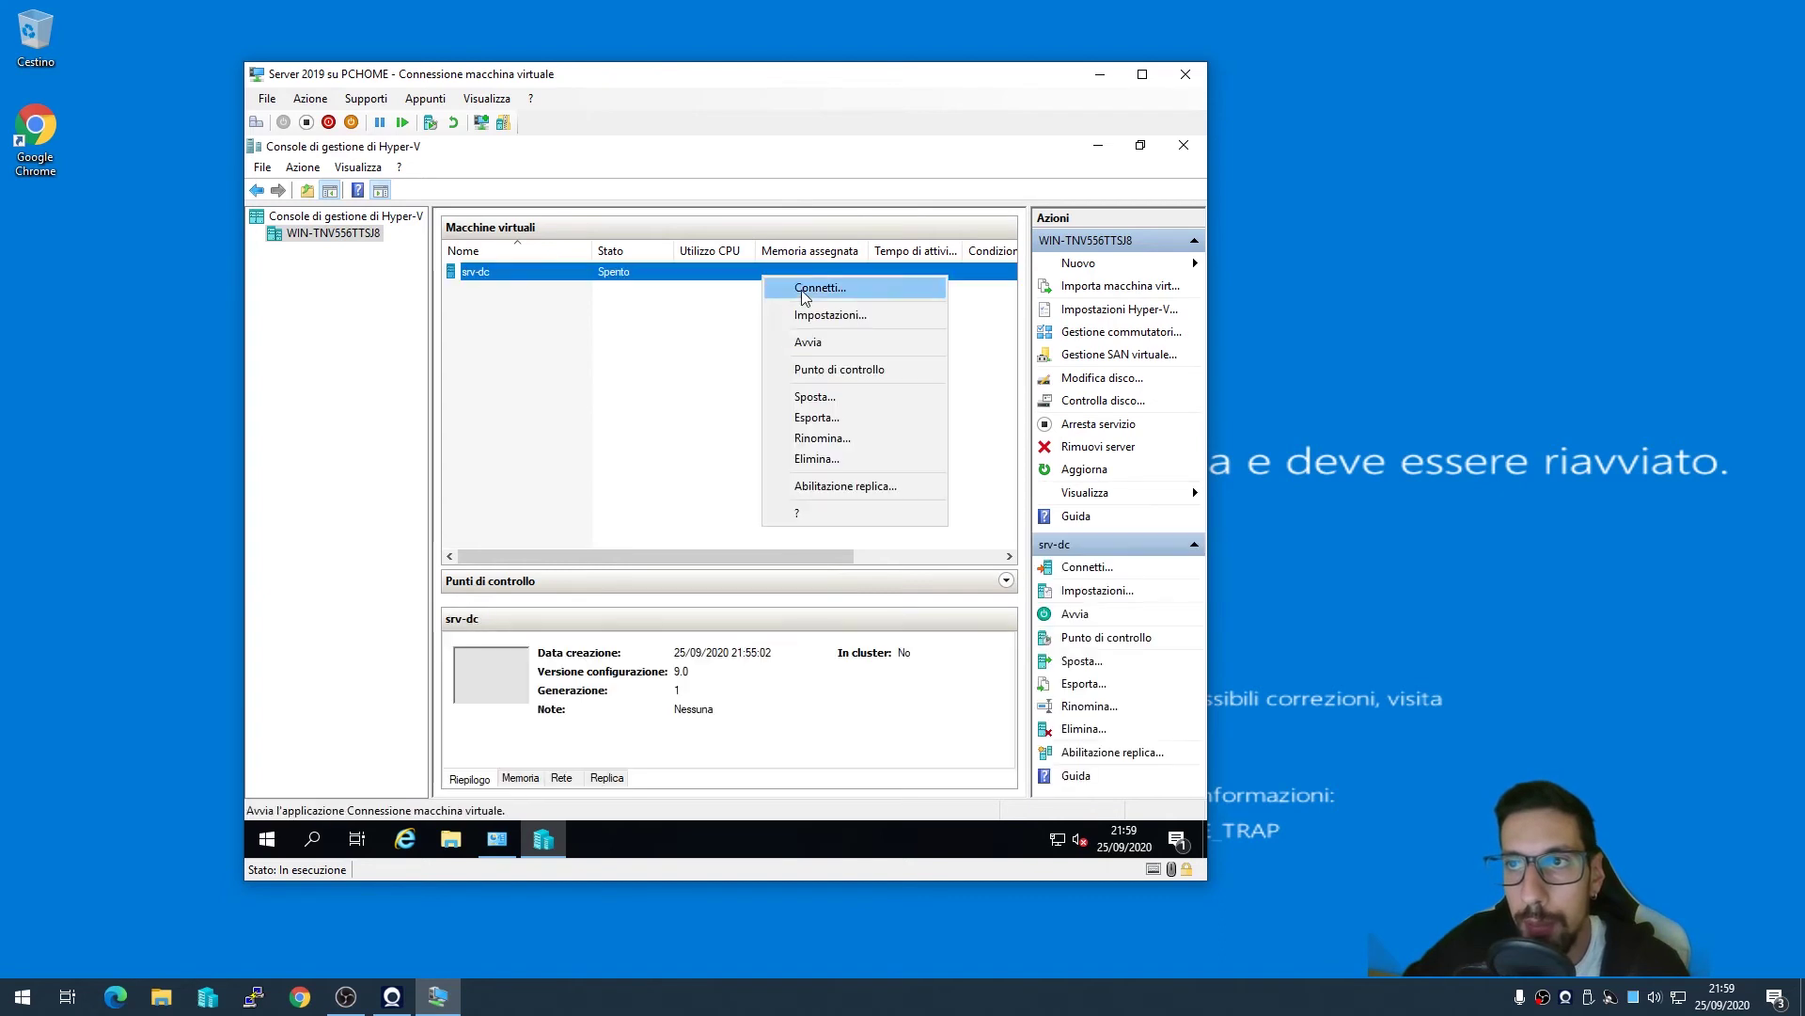
left_click(802, 313)
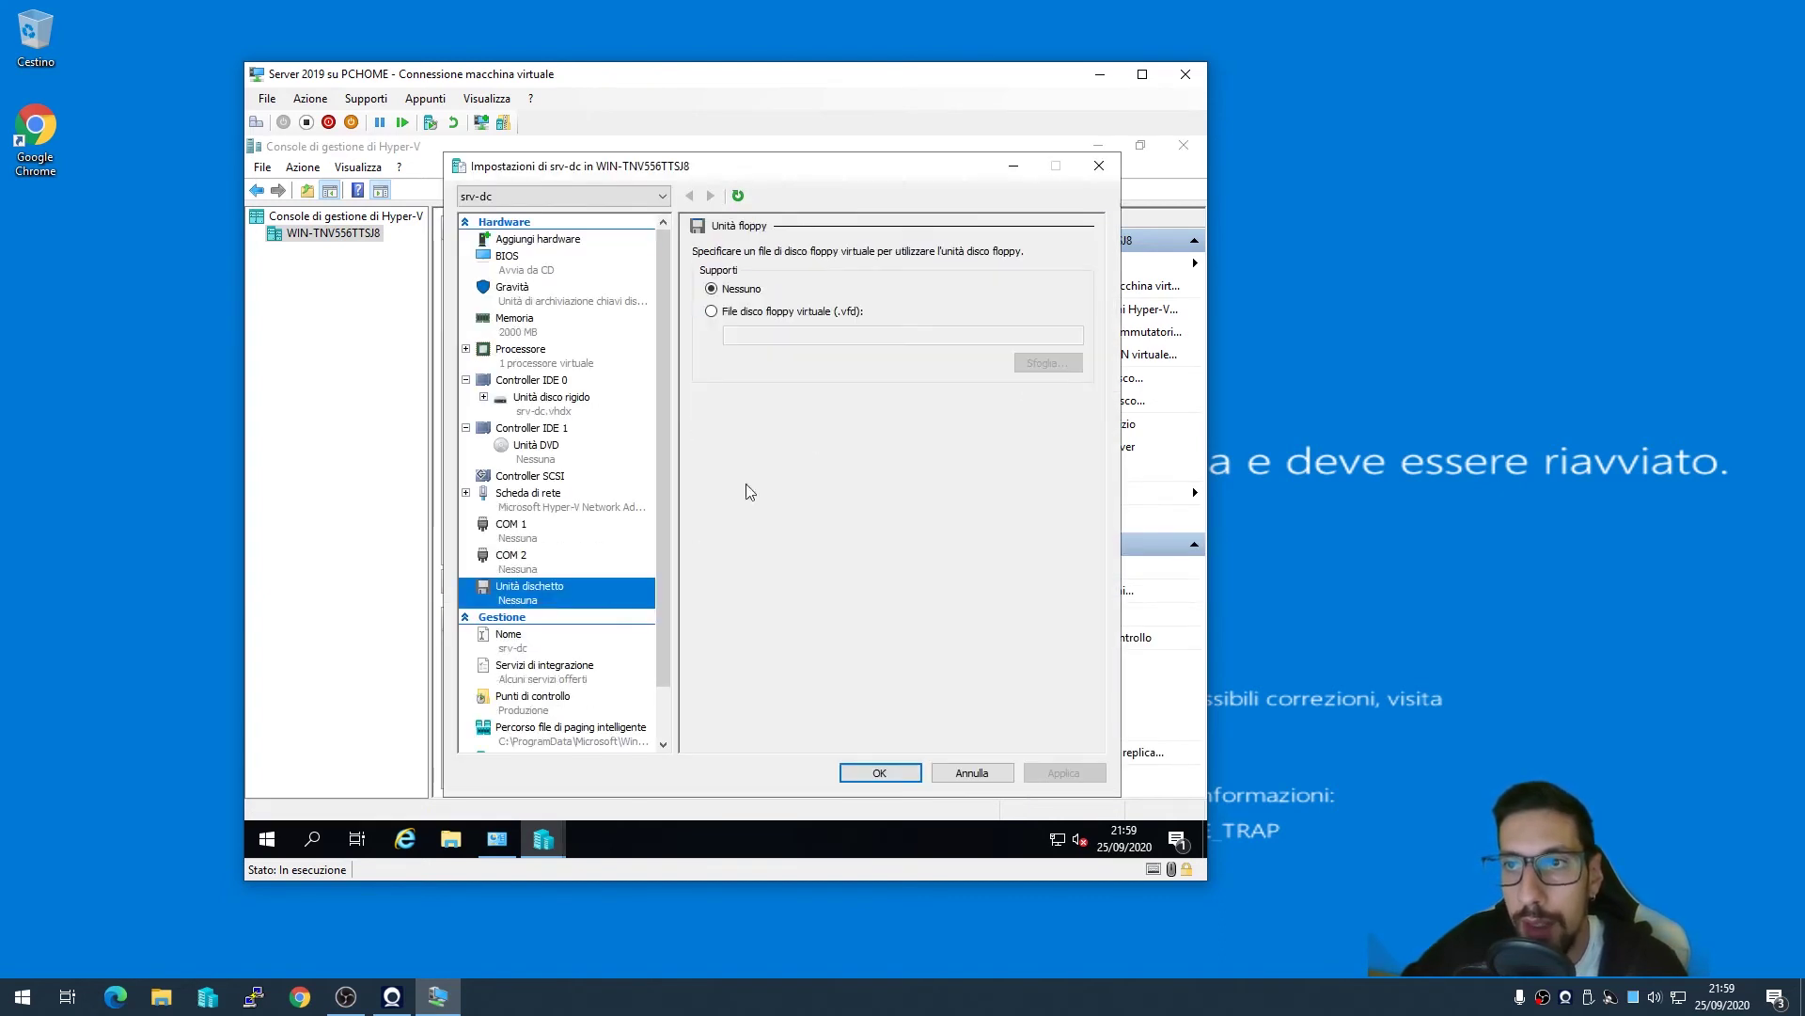
left_click(797, 312)
left_click(1042, 363)
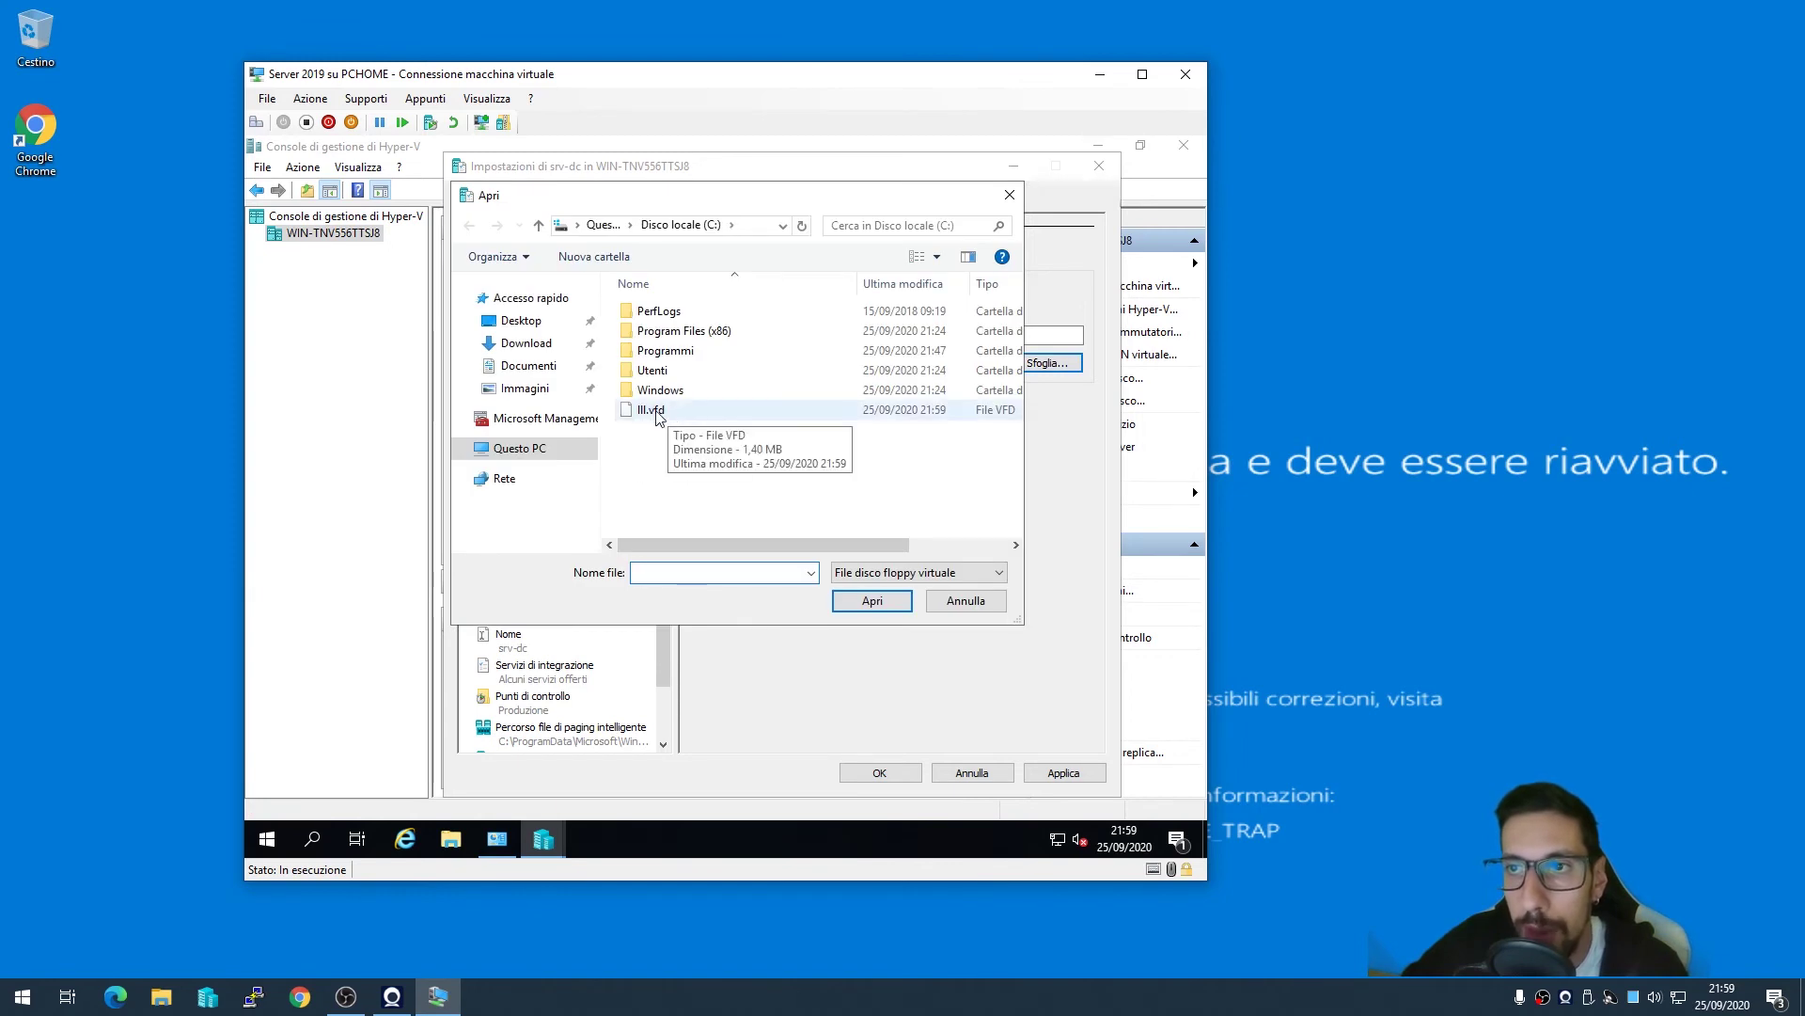
double_click(685, 415)
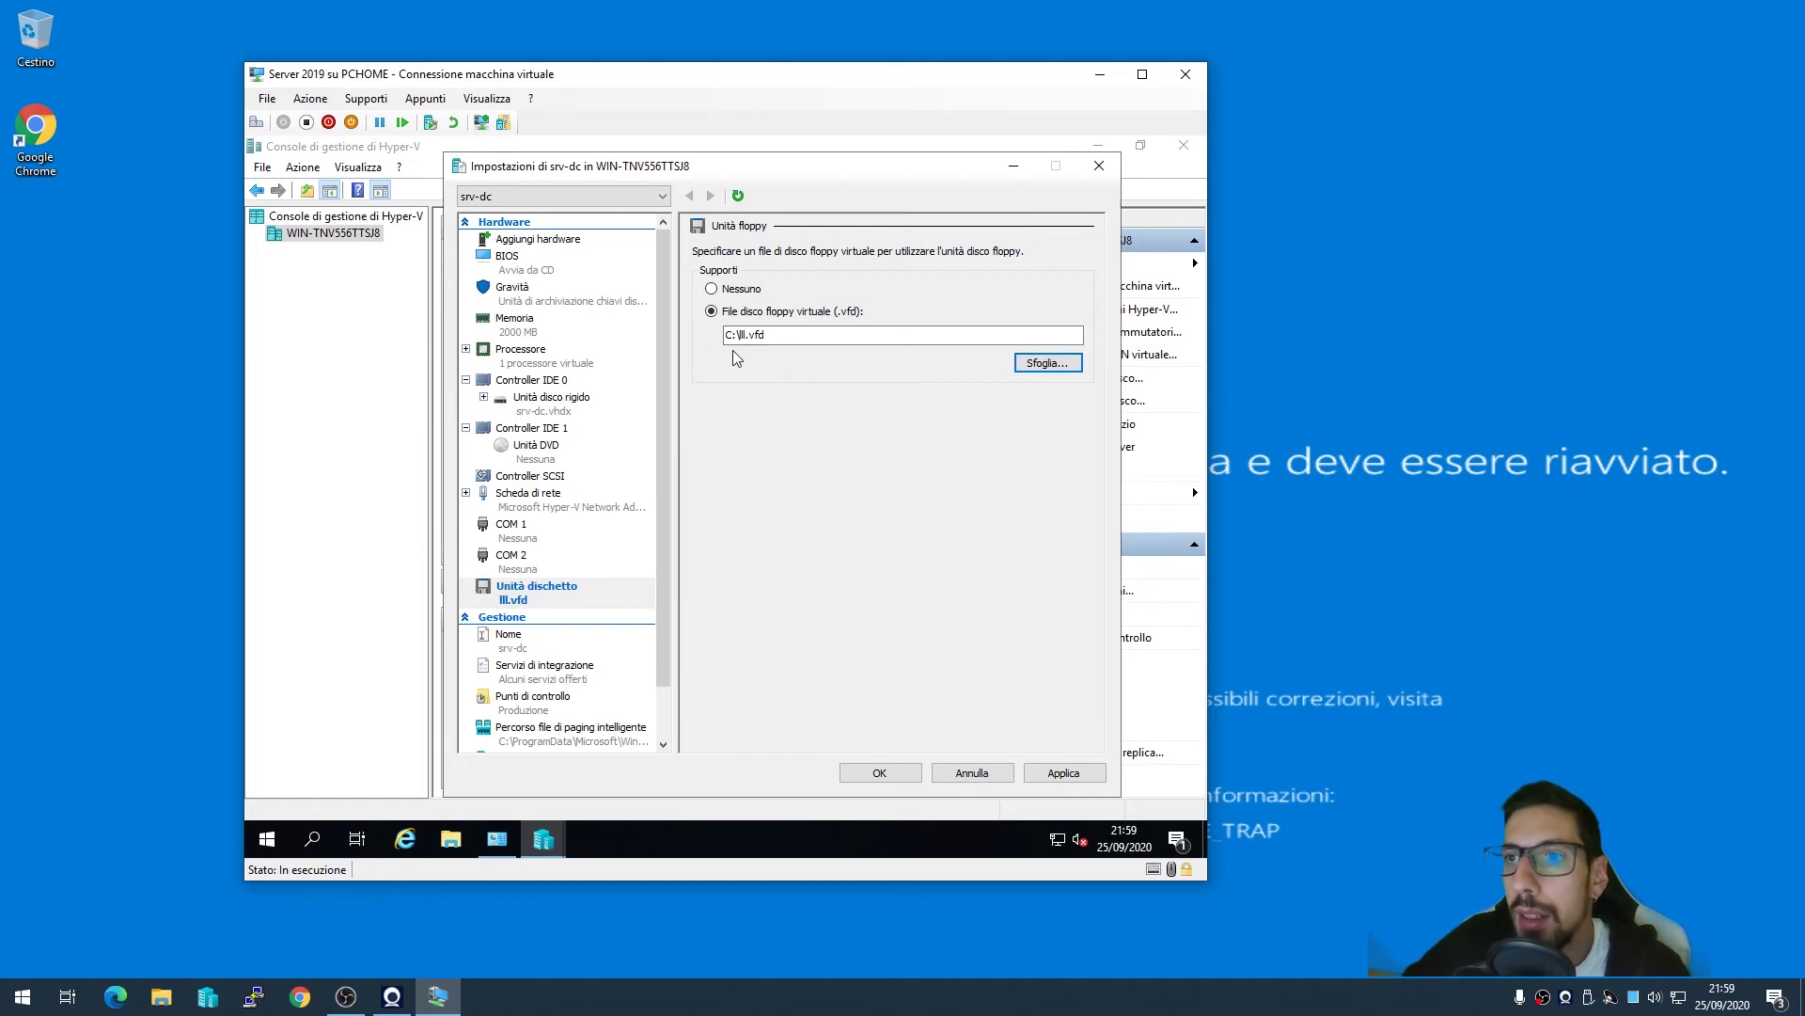
left_click(1063, 772)
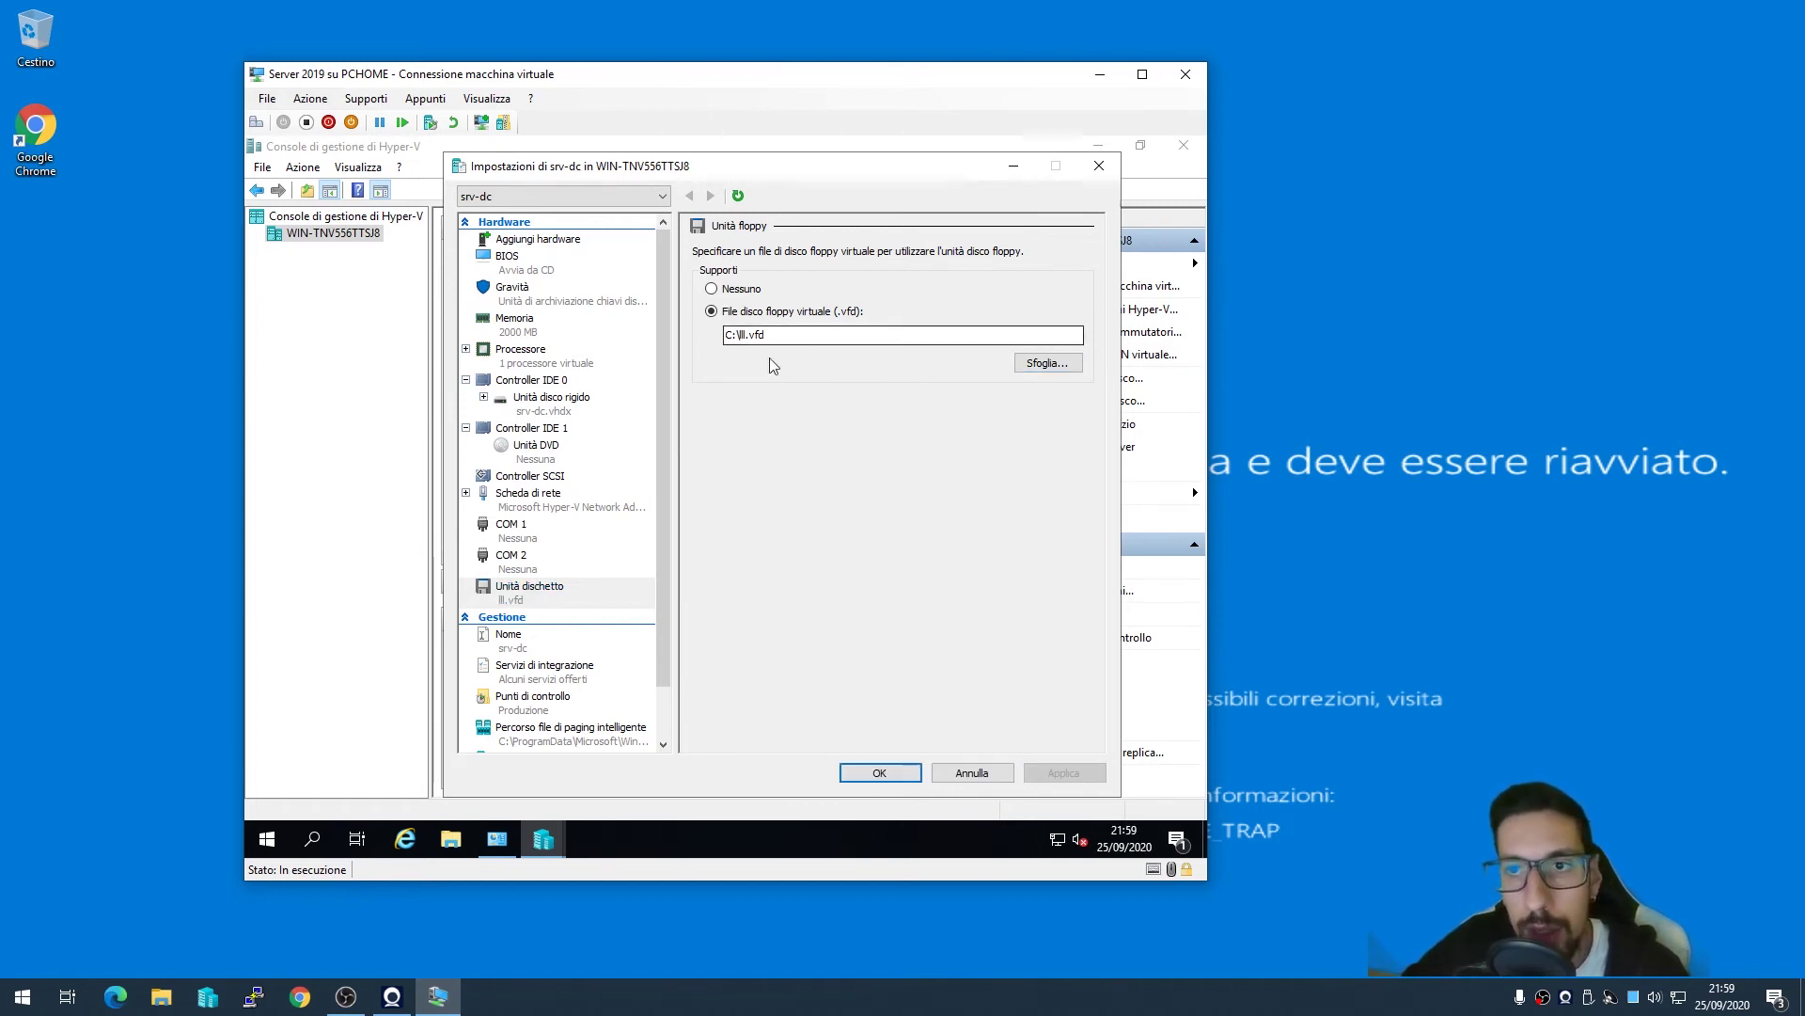
Step: Enable the guest services and disable time synchronization in the integration services of srv-dc, applying both changes
scroll(664, 554, "down", 2)
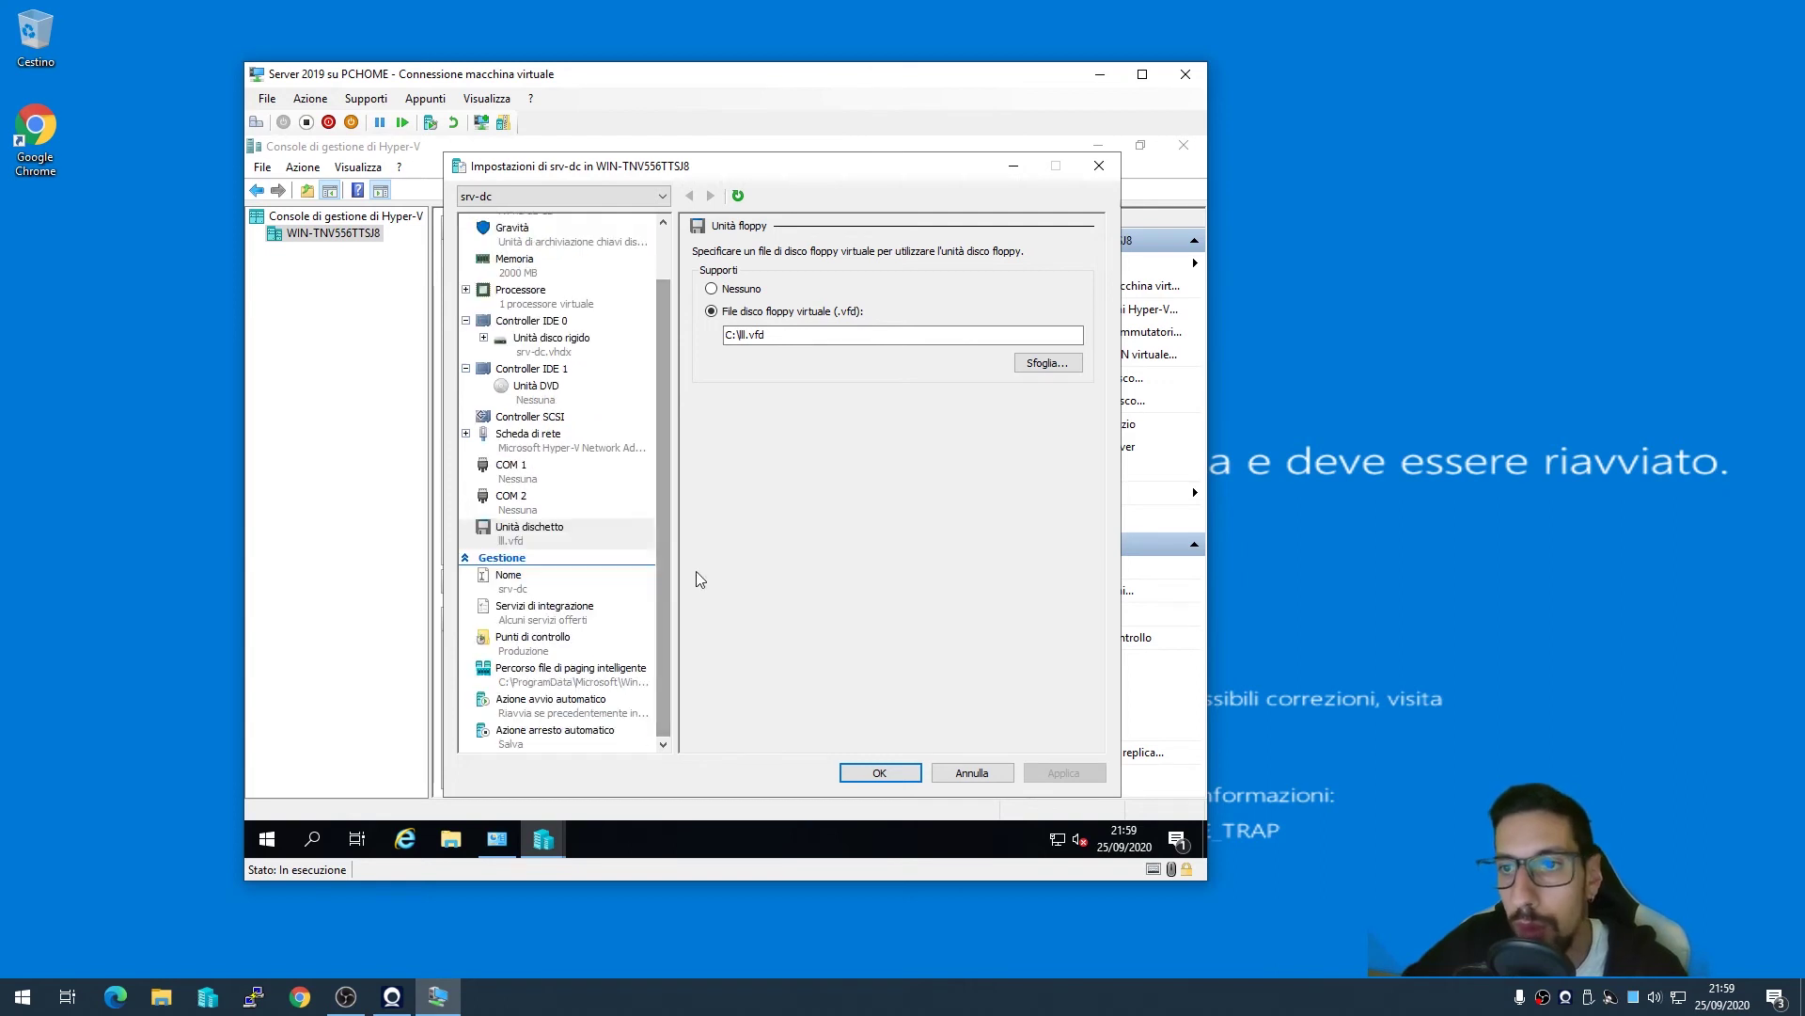
left_click(559, 580)
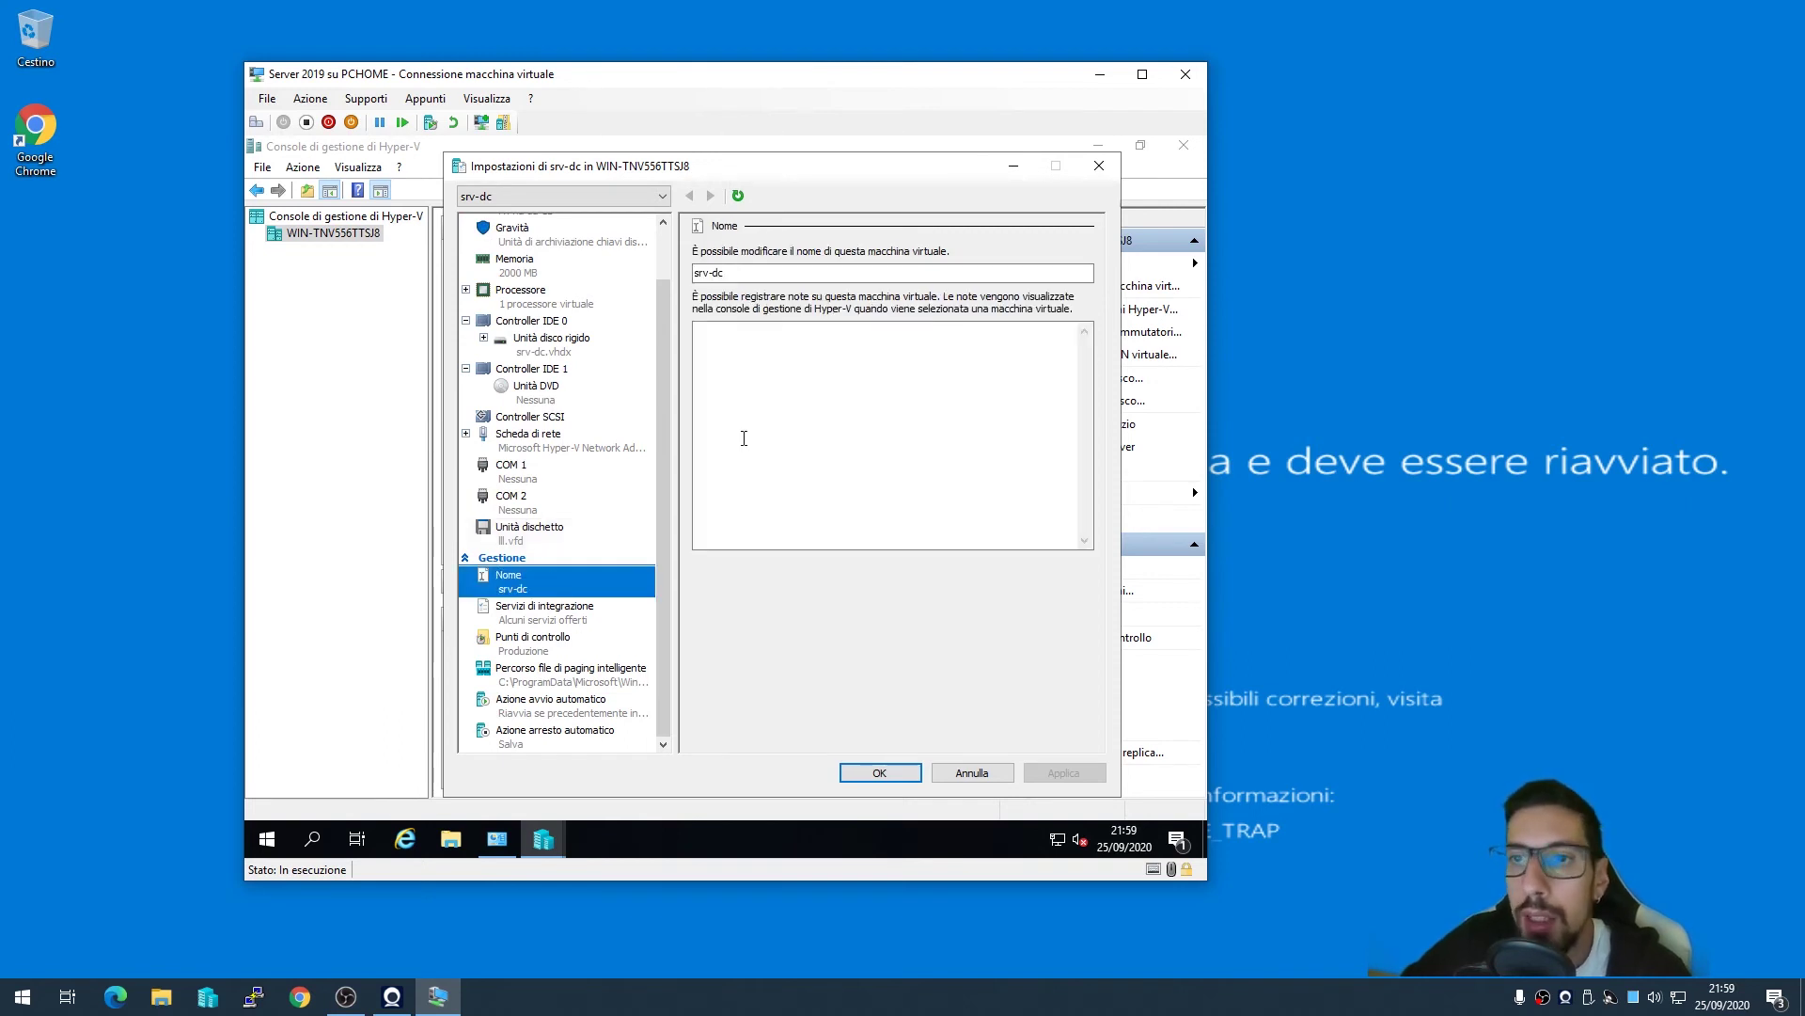
key("Down")
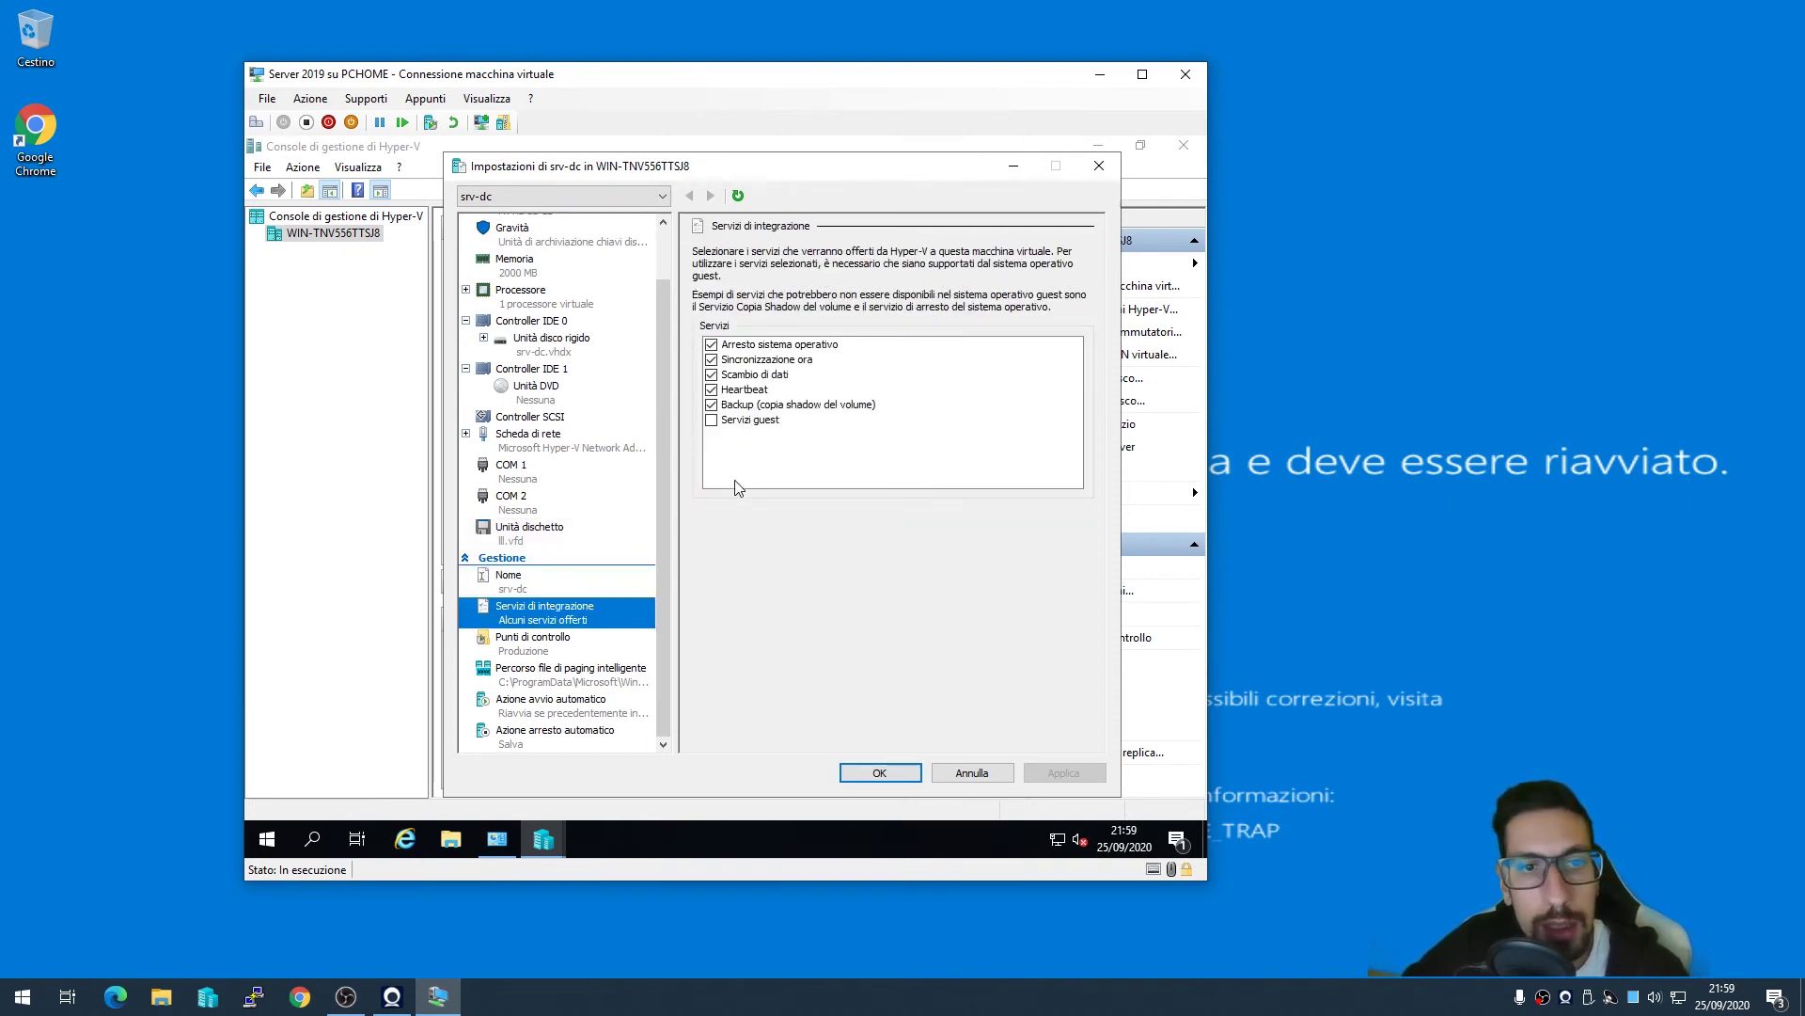
left_click(713, 421)
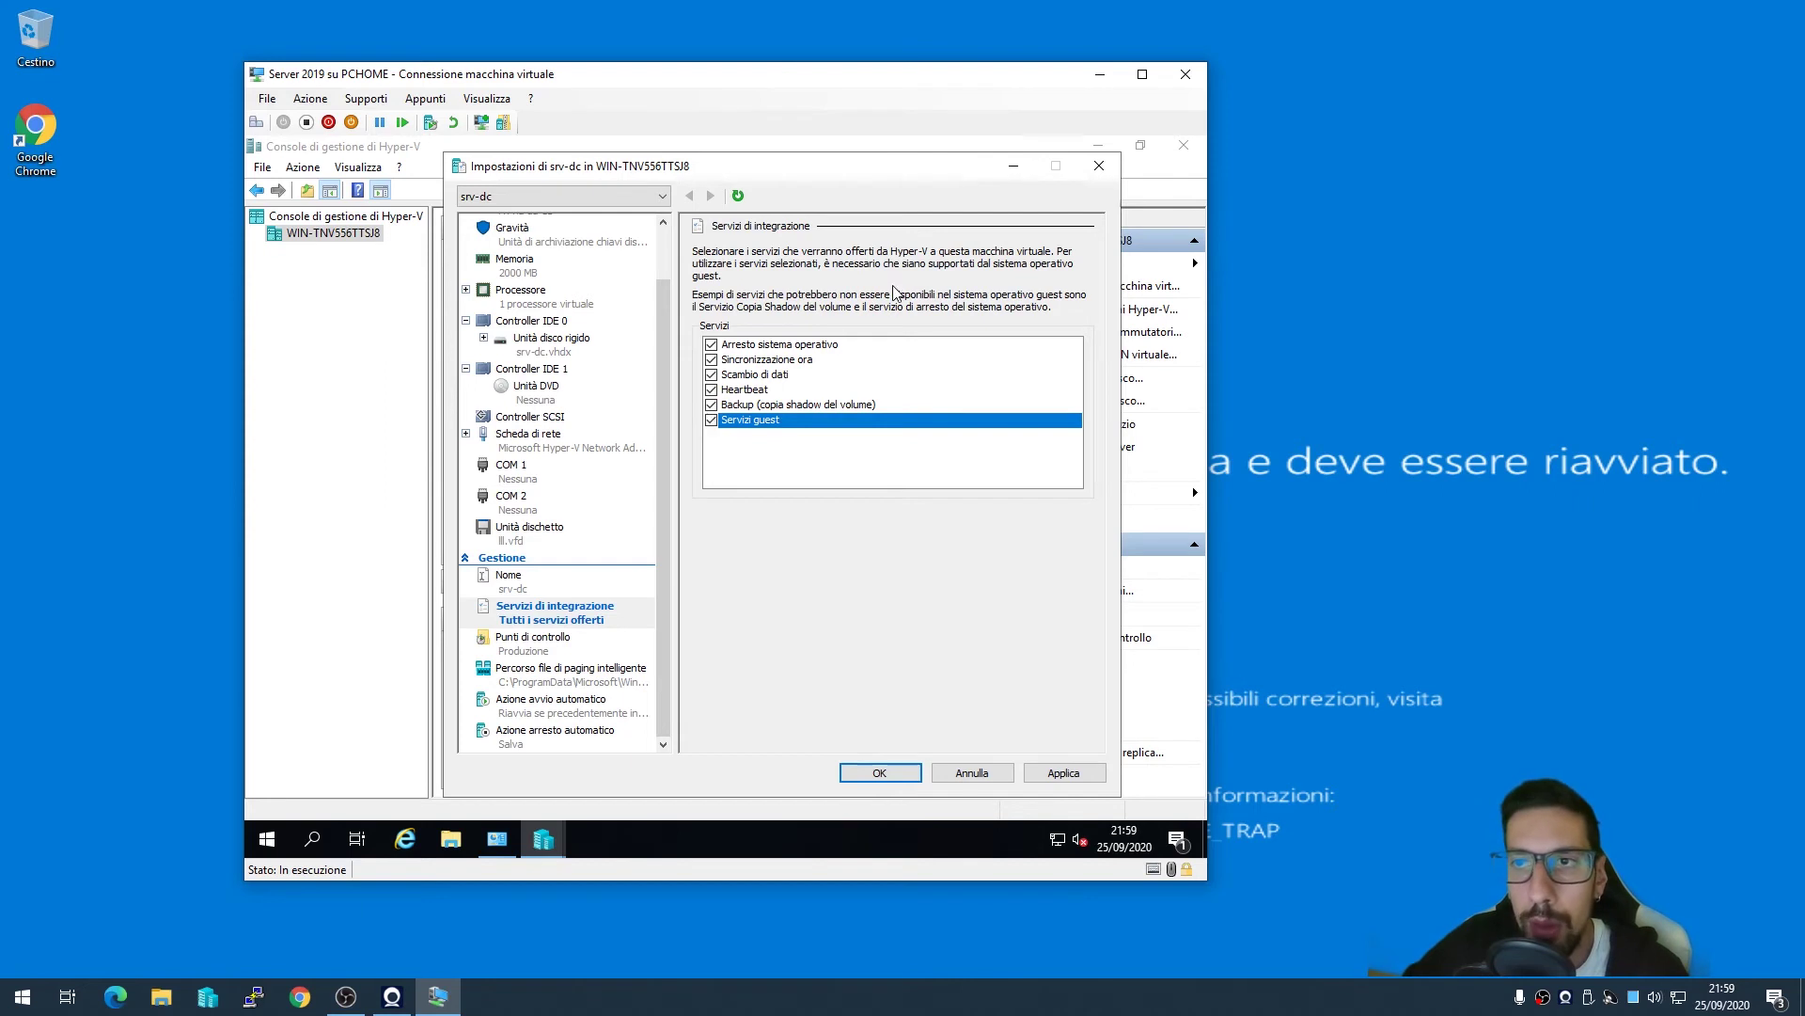
left_click(1086, 772)
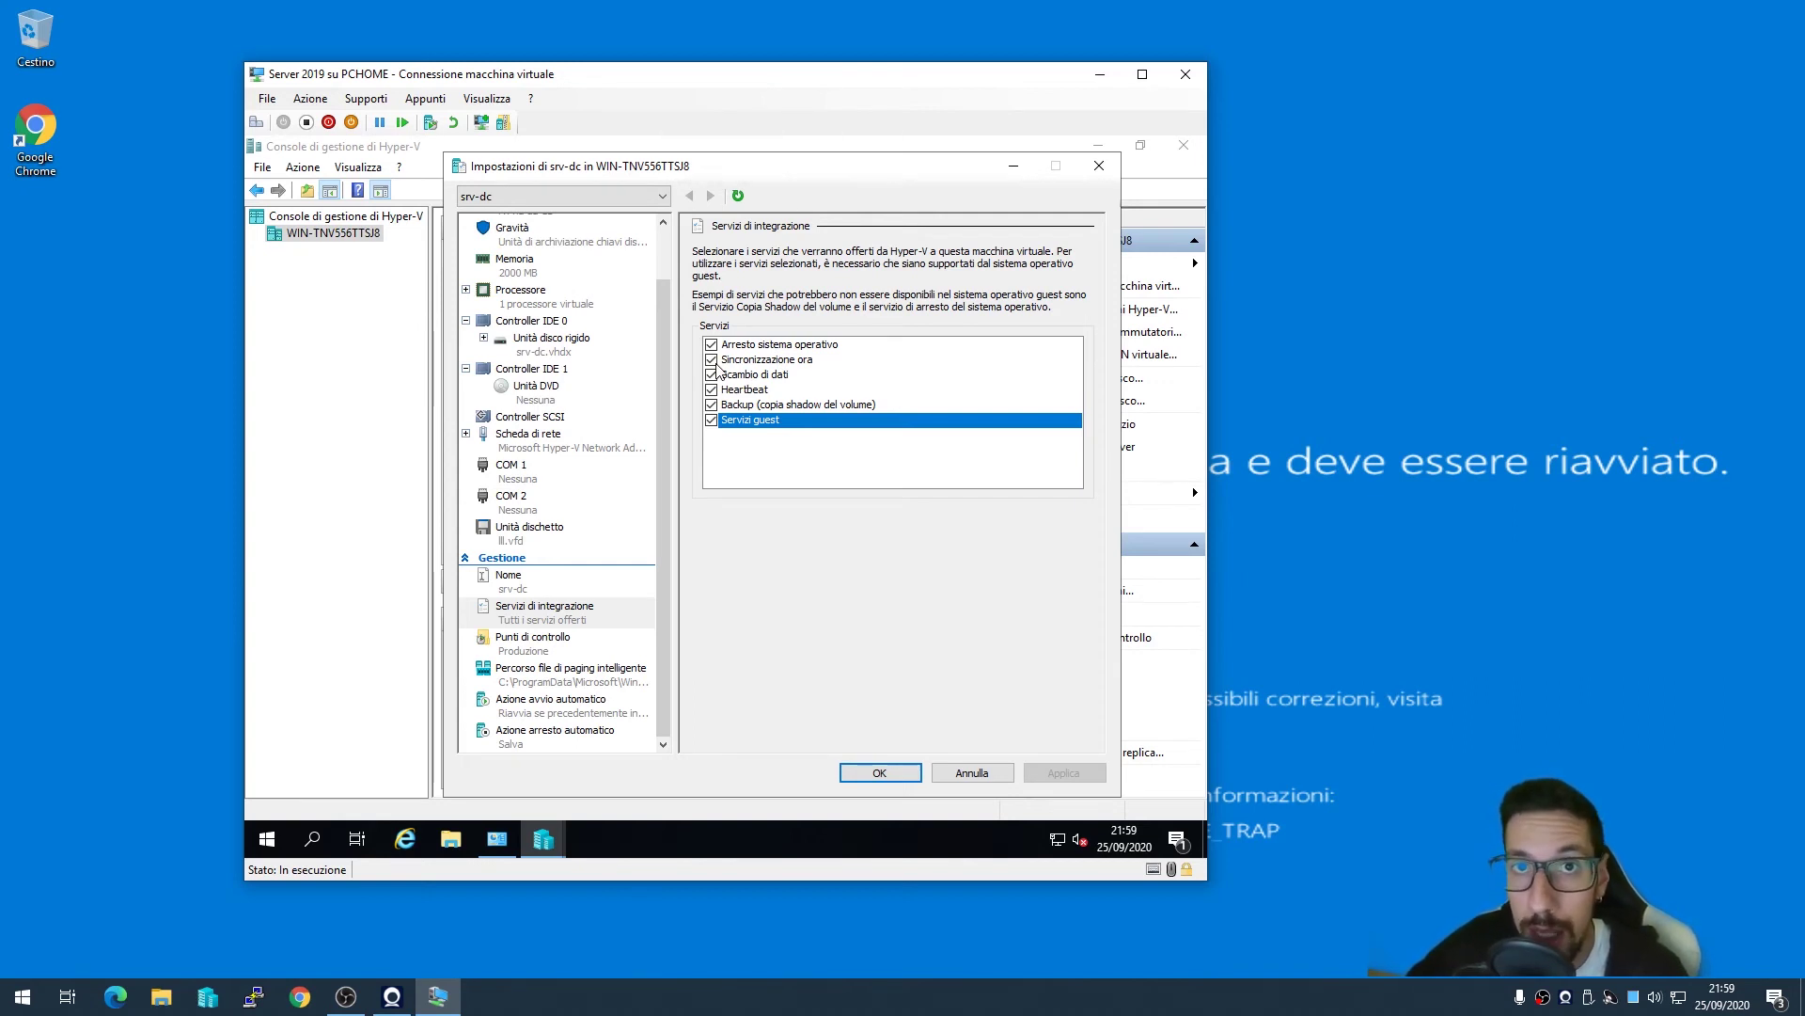
left_click(712, 360)
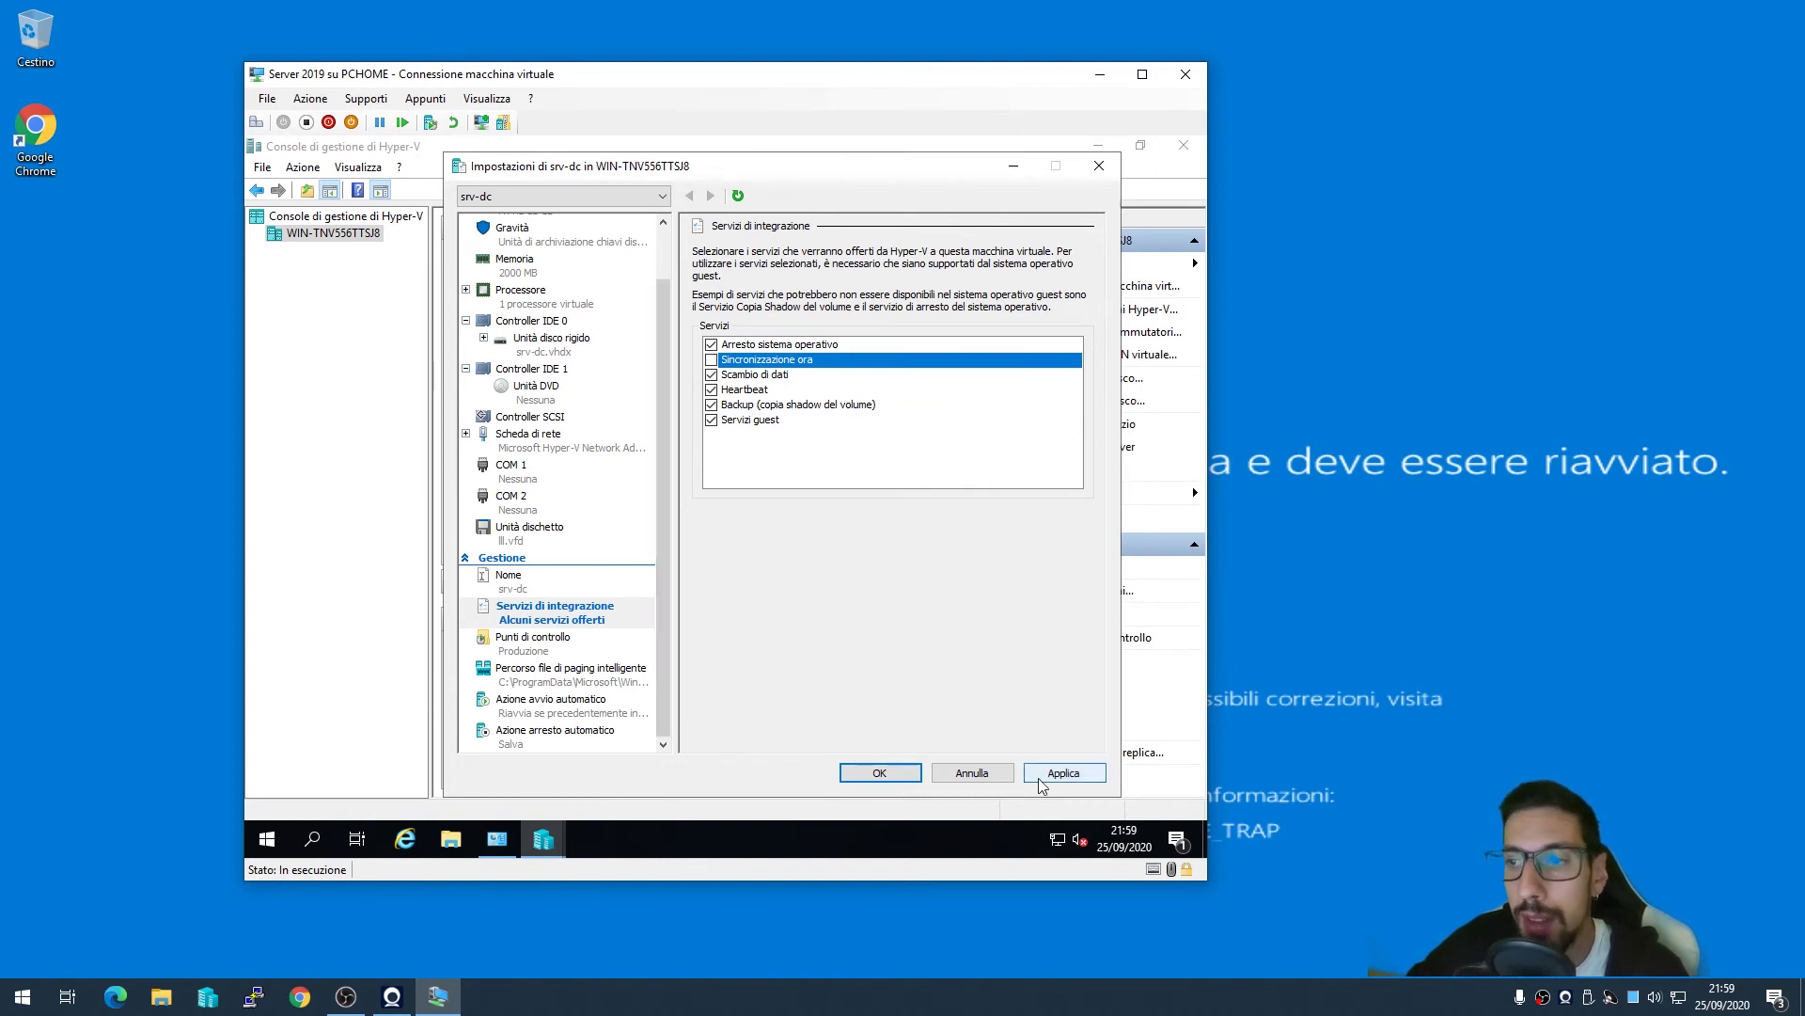
left_click(1064, 772)
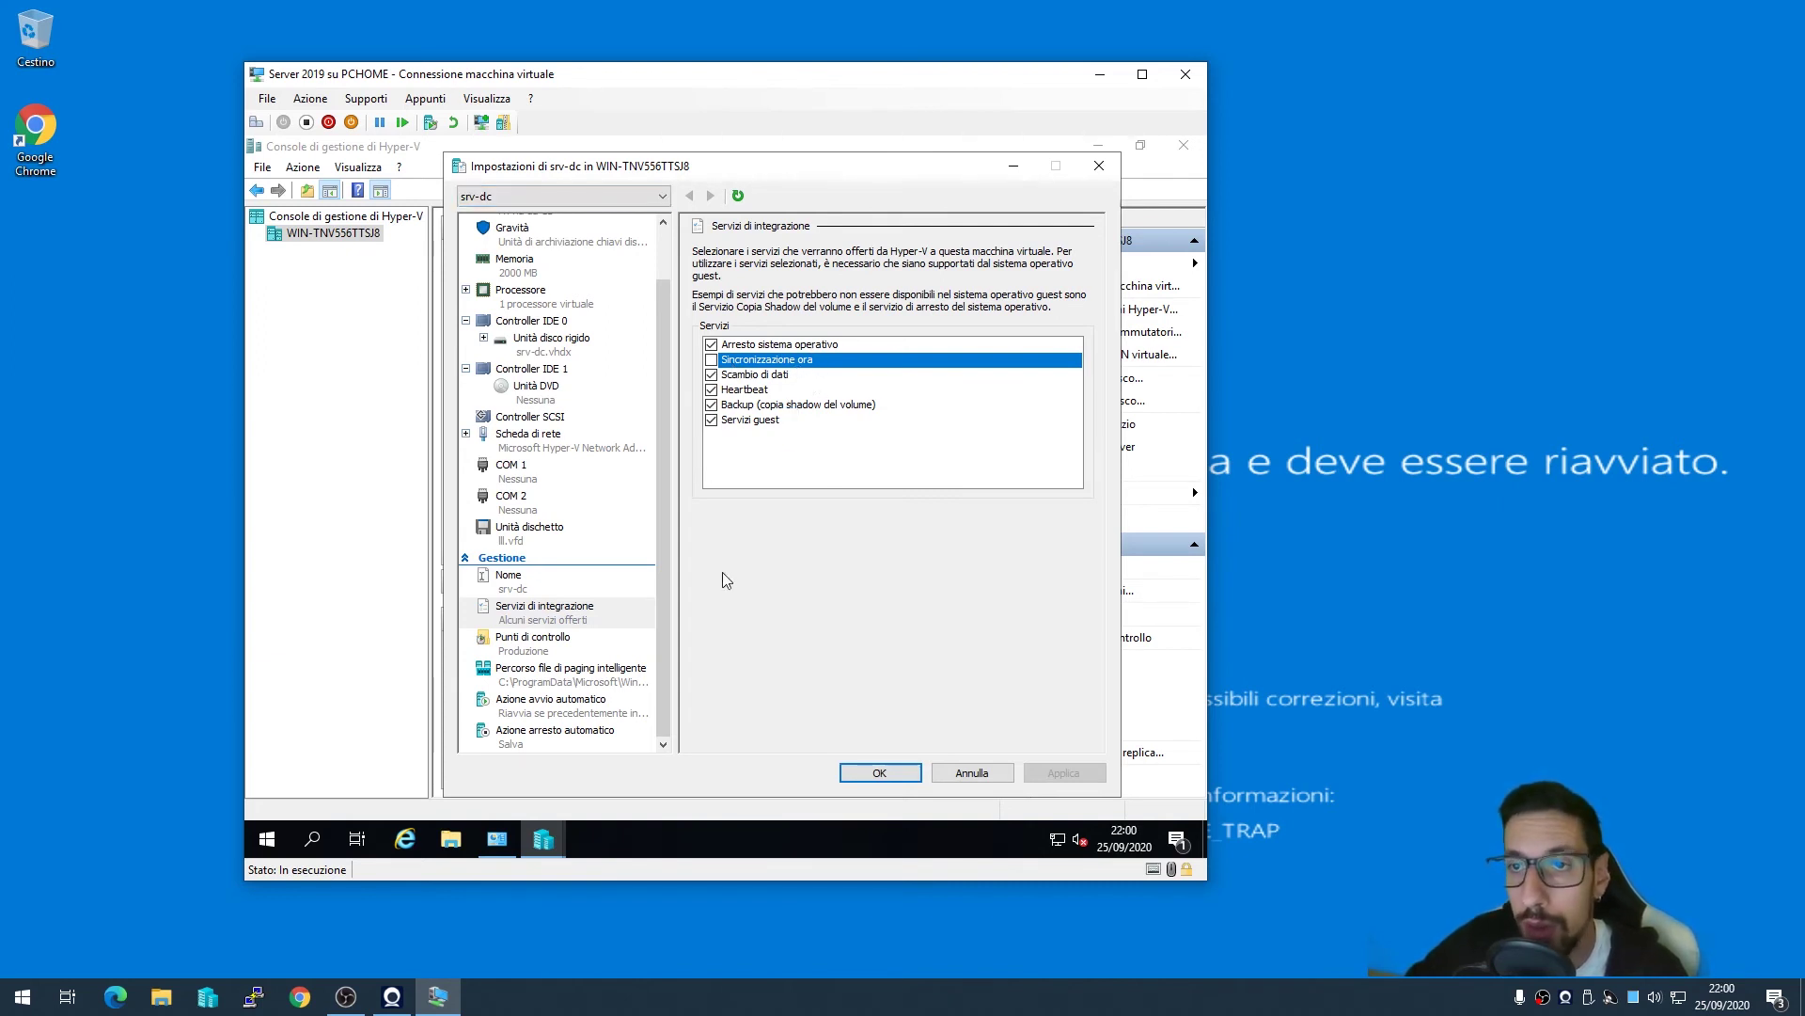
Step: Review the checkpoint options of srv-dc and close its settings
left_click(564, 639)
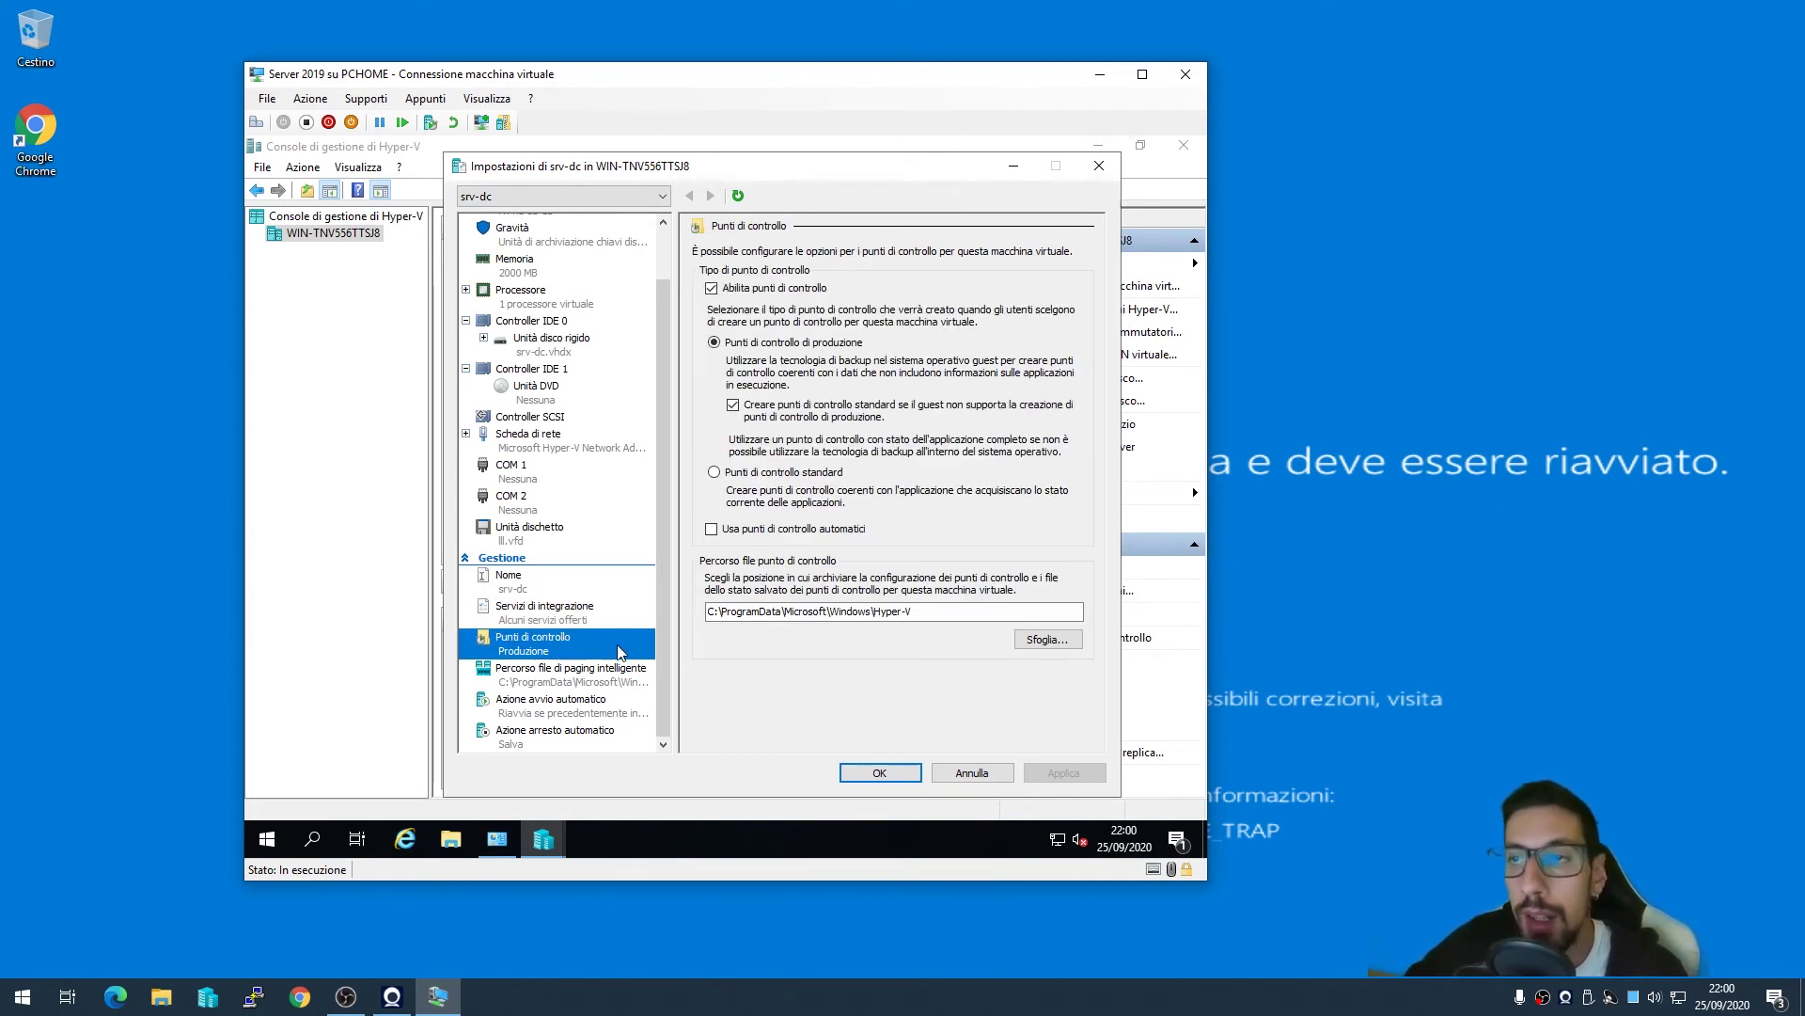
left_click_drag(635, 169, 513, 173)
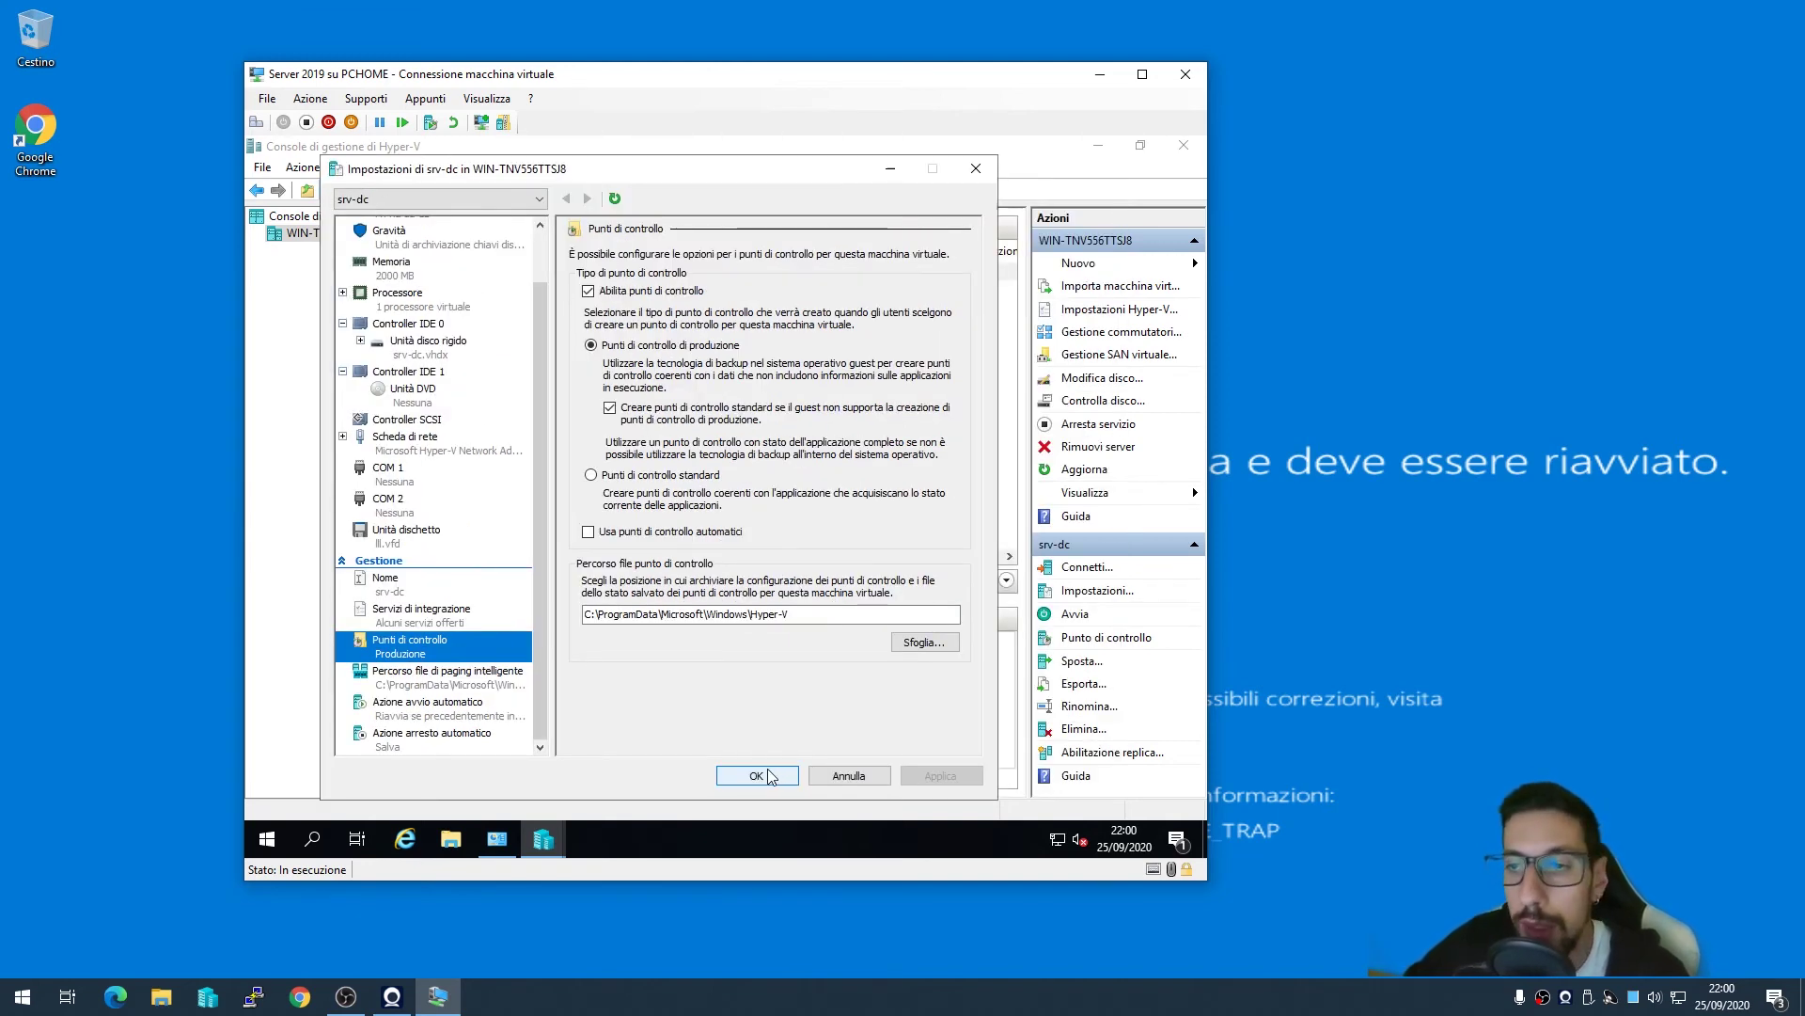
left_click(758, 776)
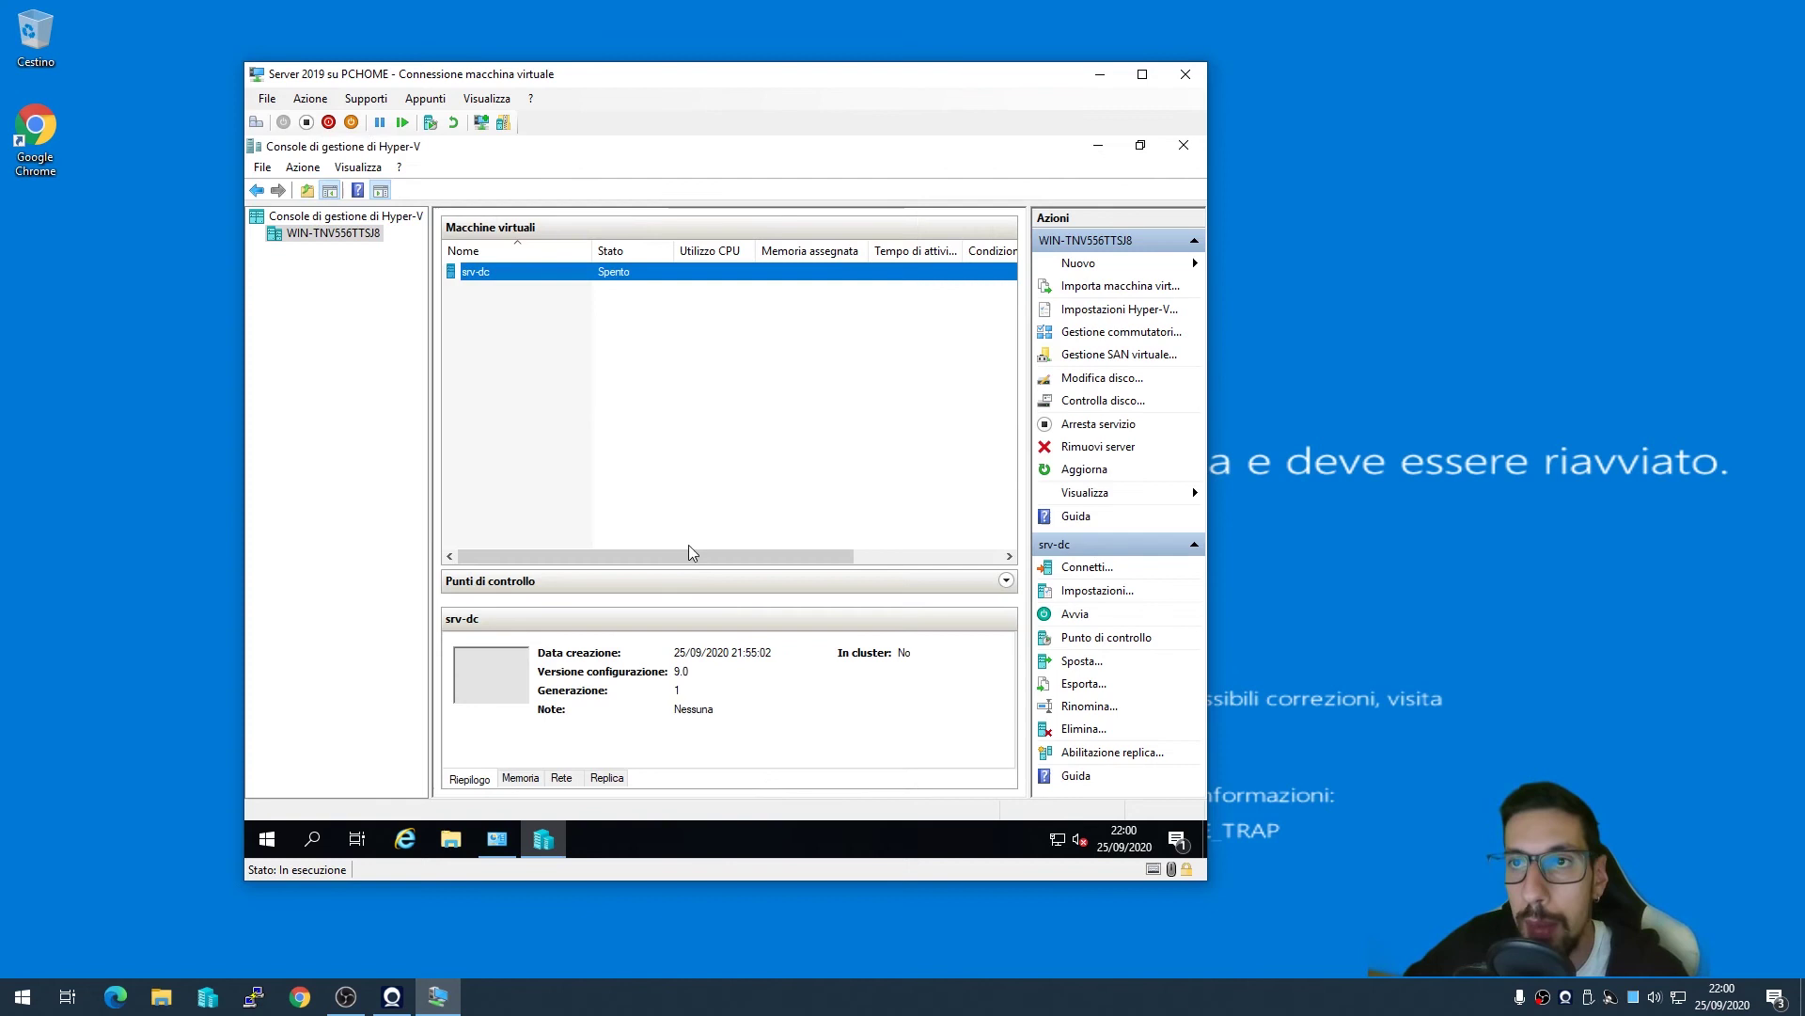
Step: Create a checkpoint of srv-dc and expand its list of checkpoints
right_click(545, 273)
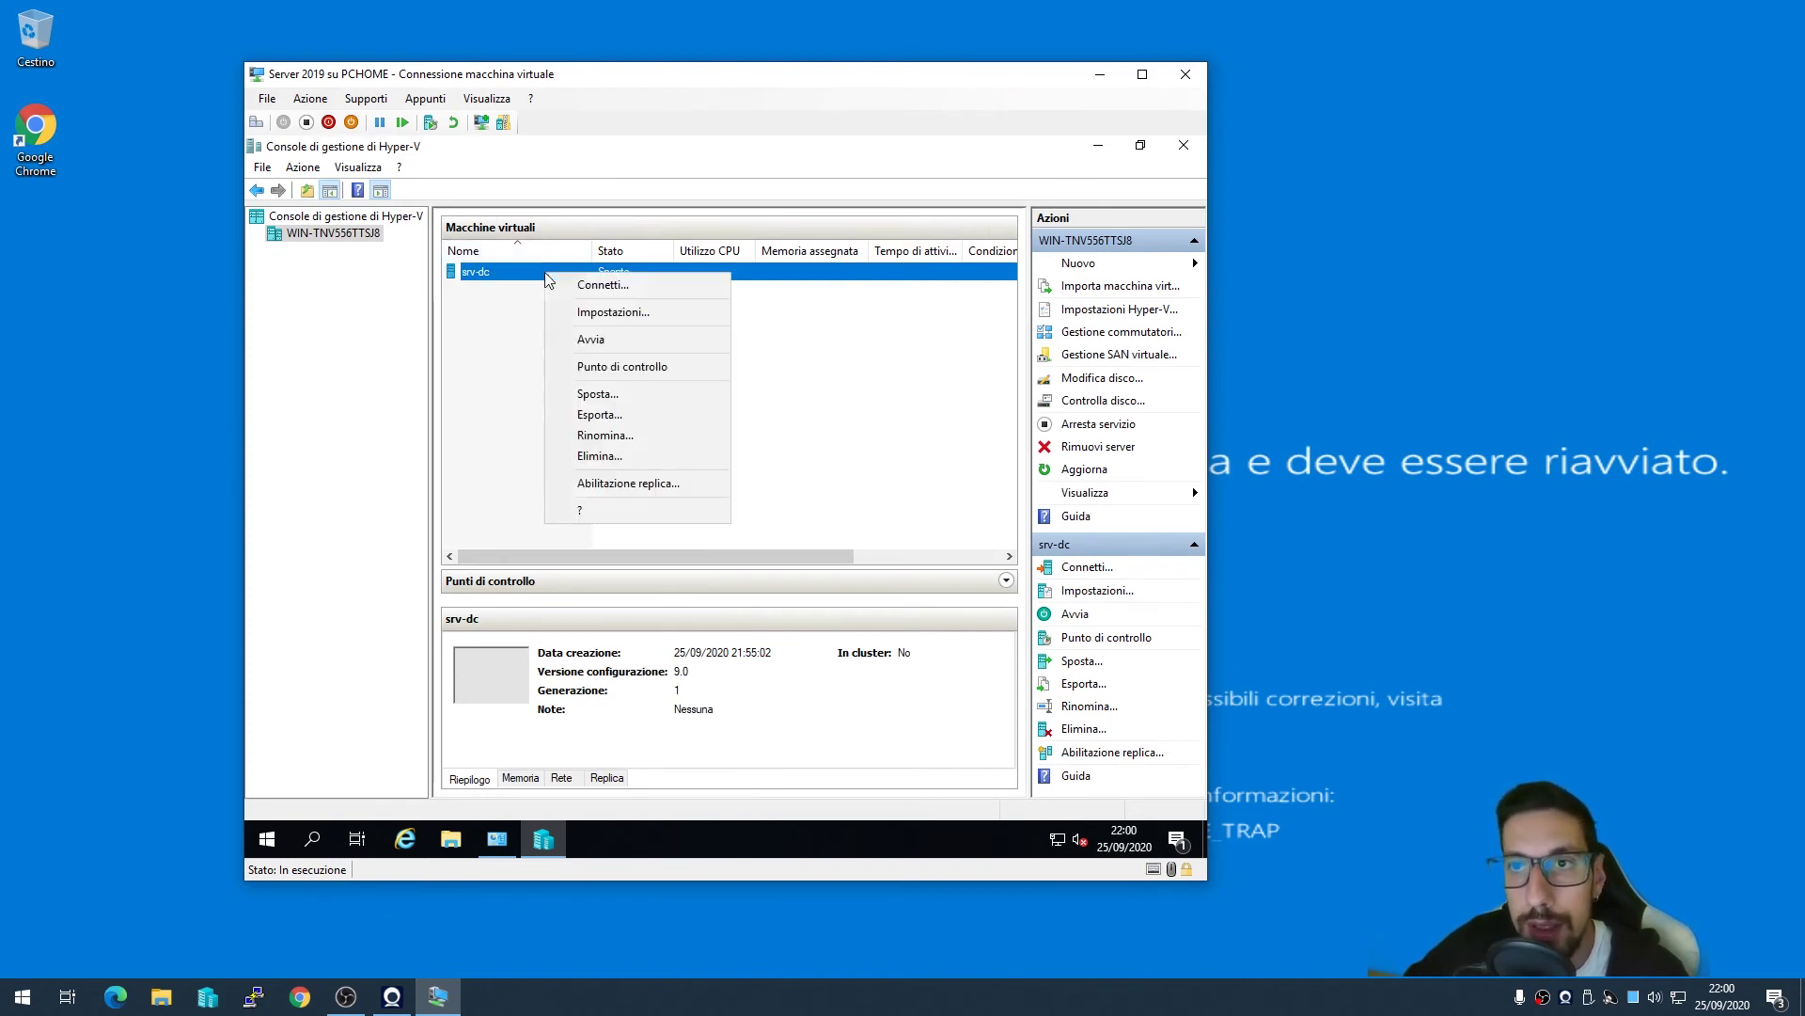
left_click(668, 368)
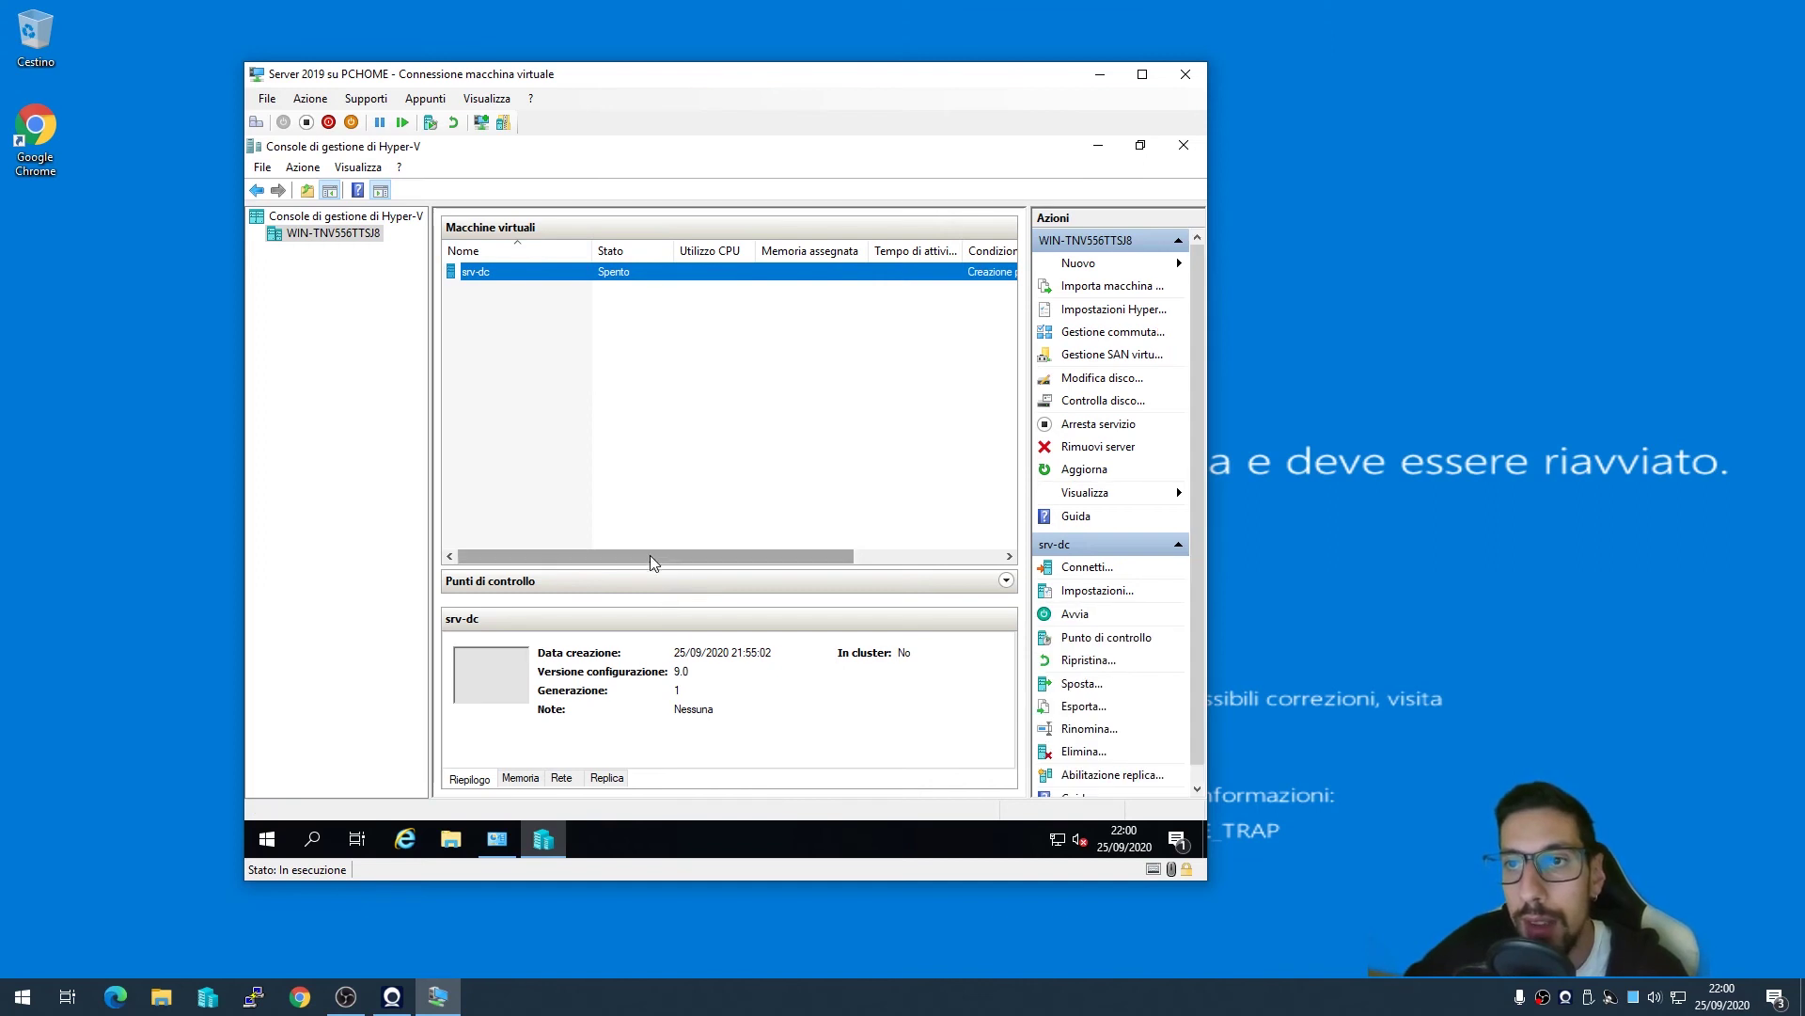
left_click(619, 581)
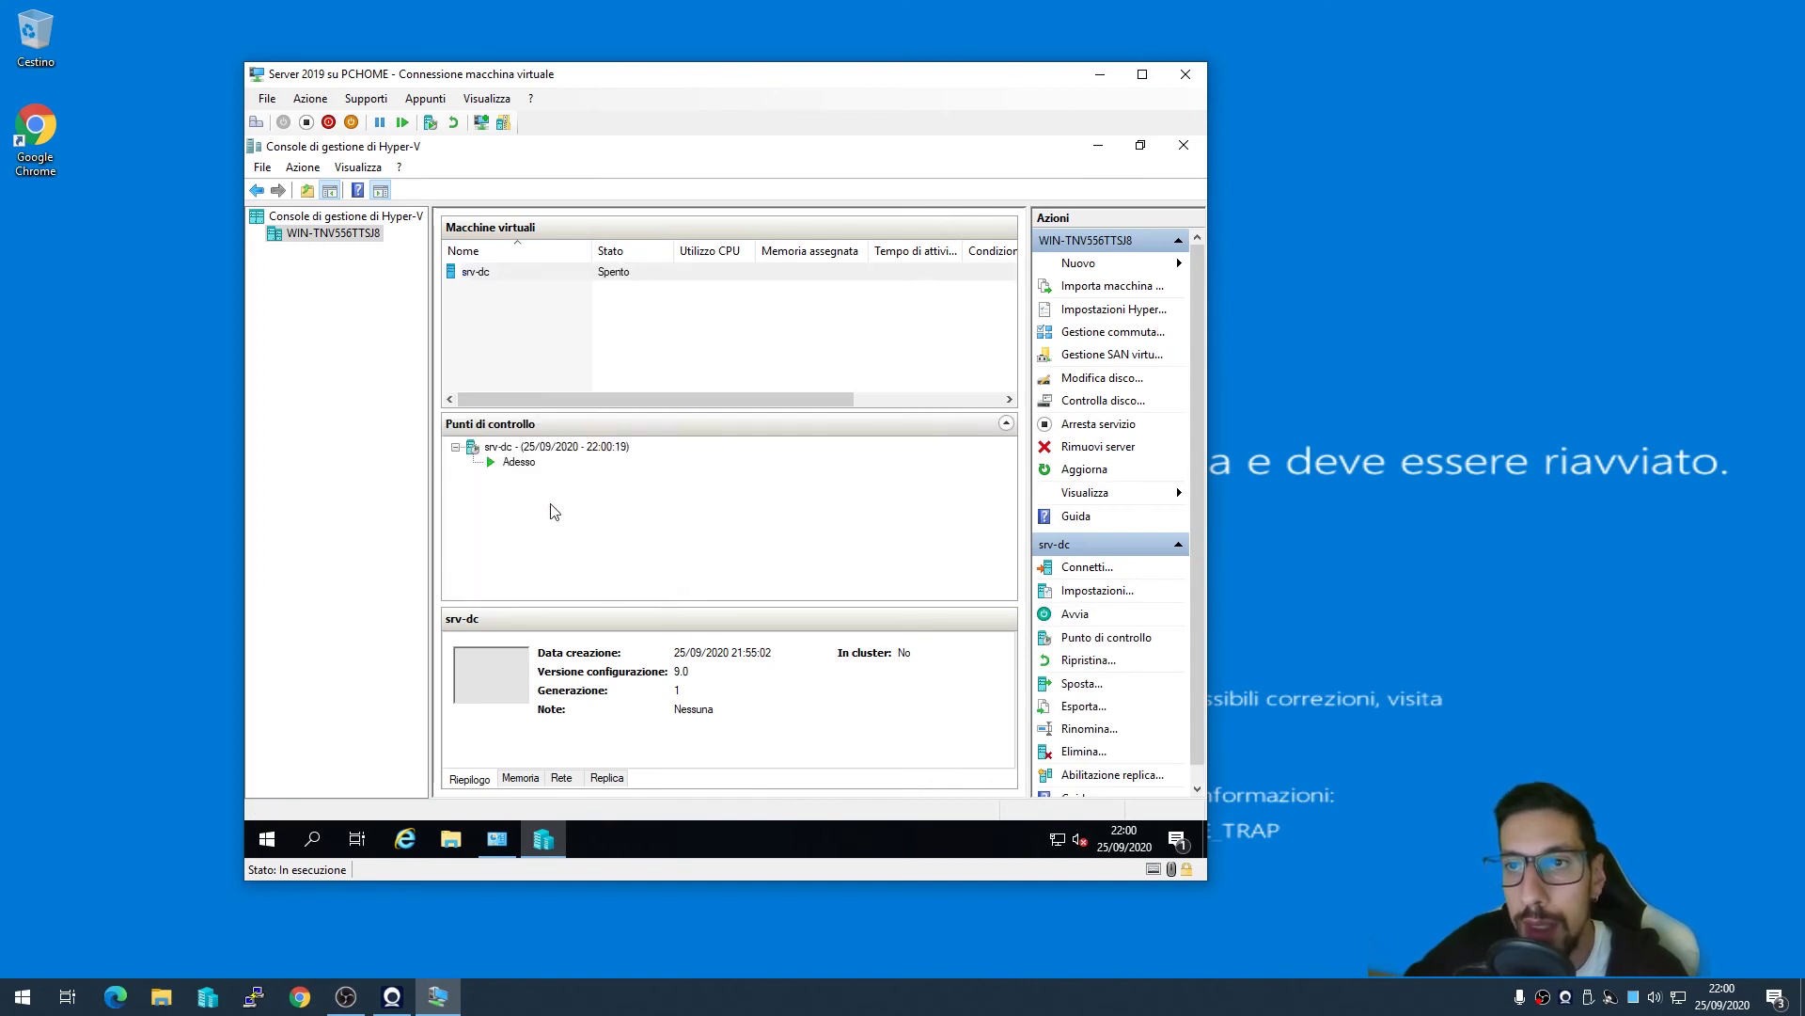
Step: Rename the new srv-dc checkpoint as "appena creata la vm"
left_click(562, 447)
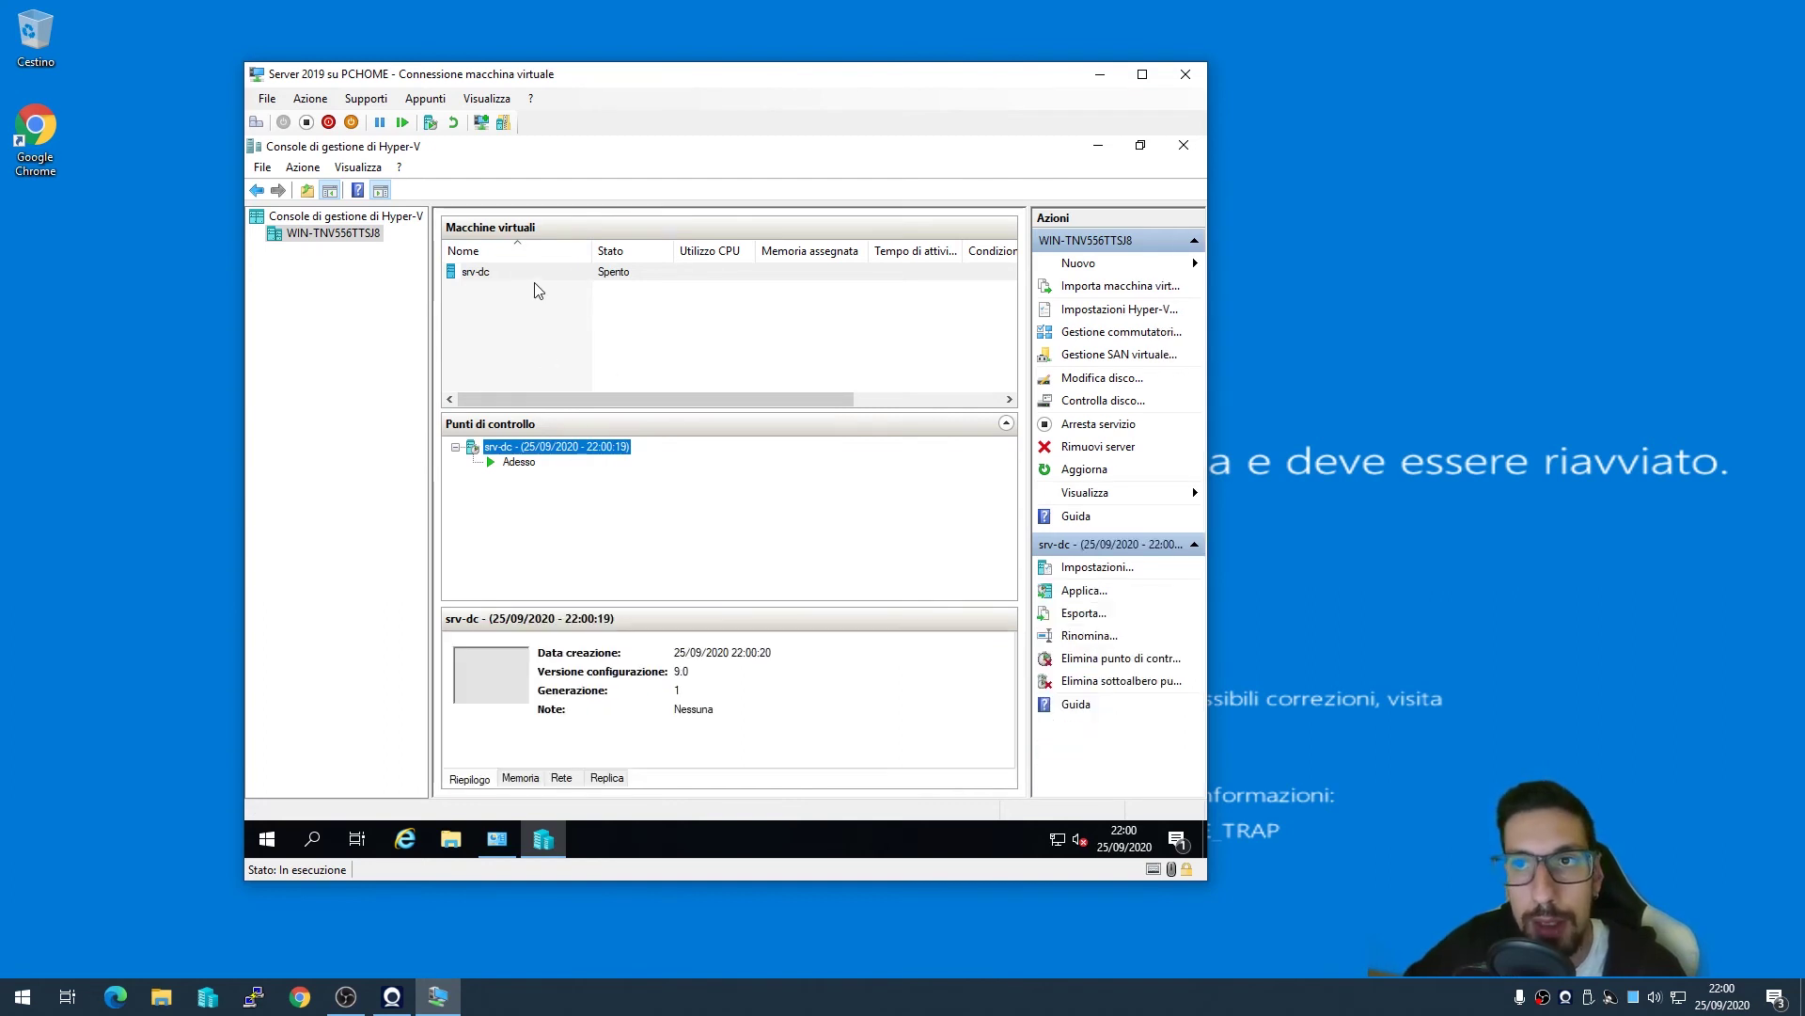
right_click(572, 455)
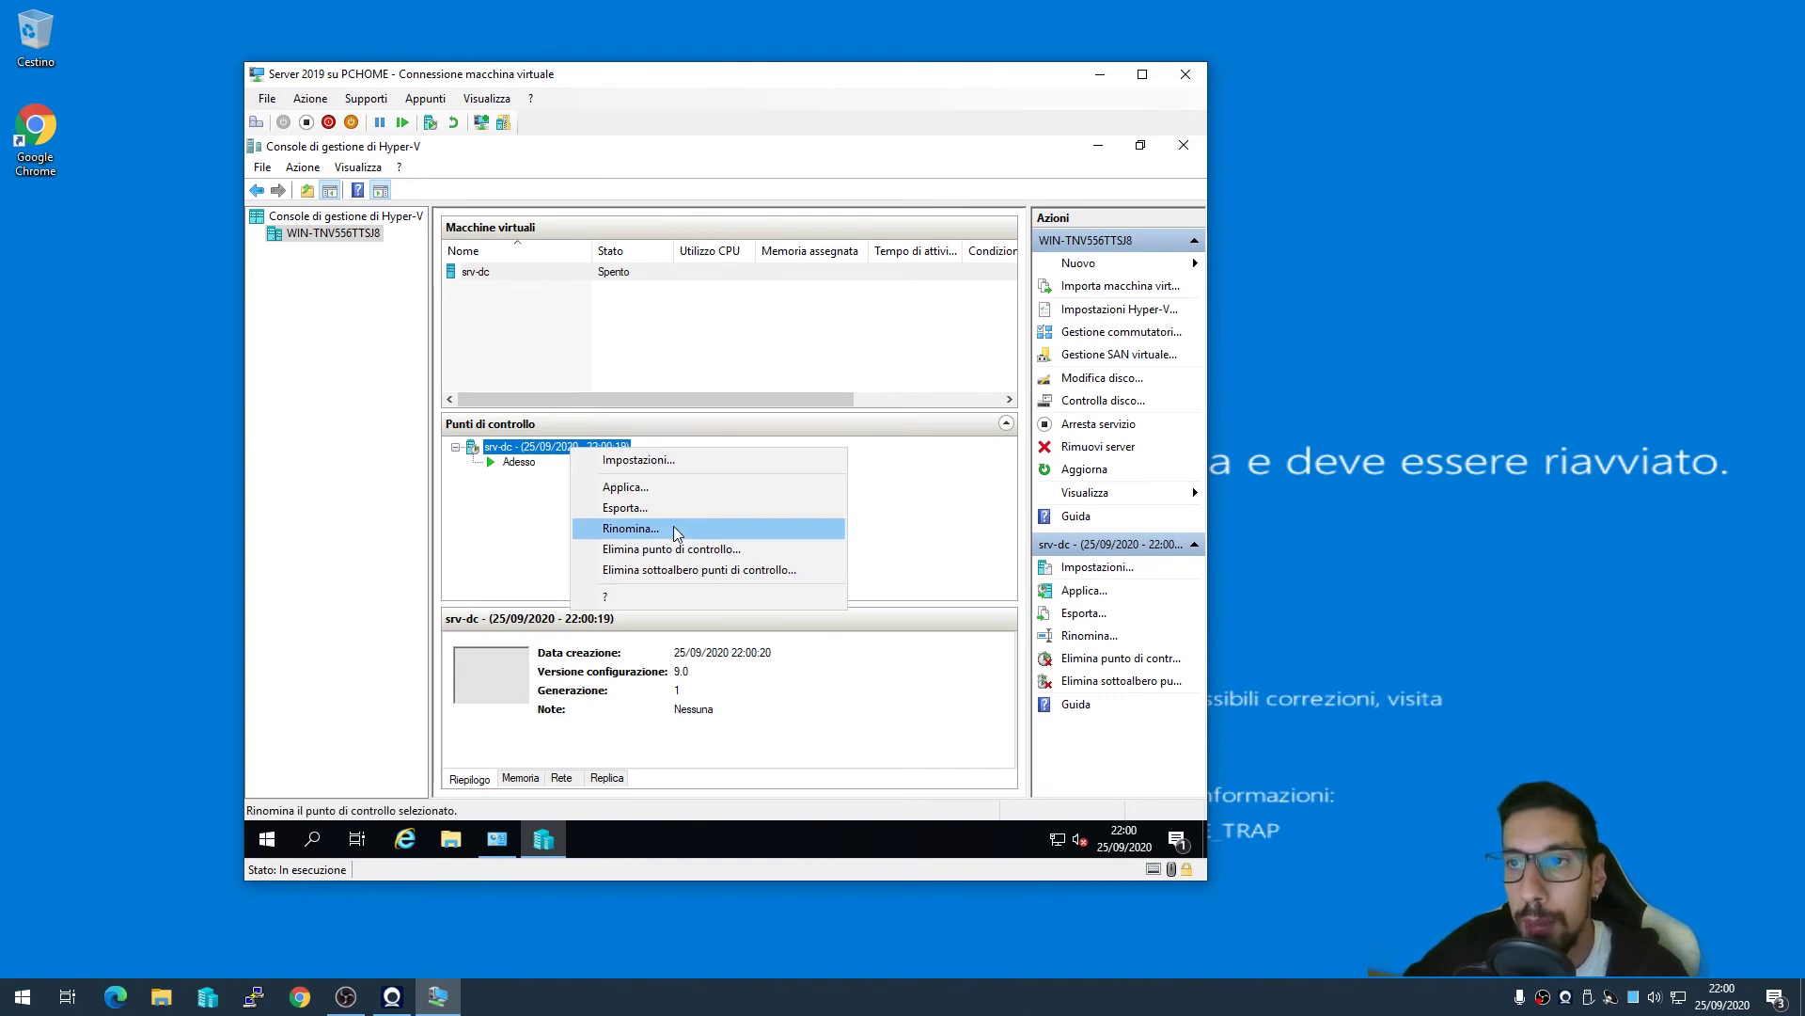
left_click(630, 528)
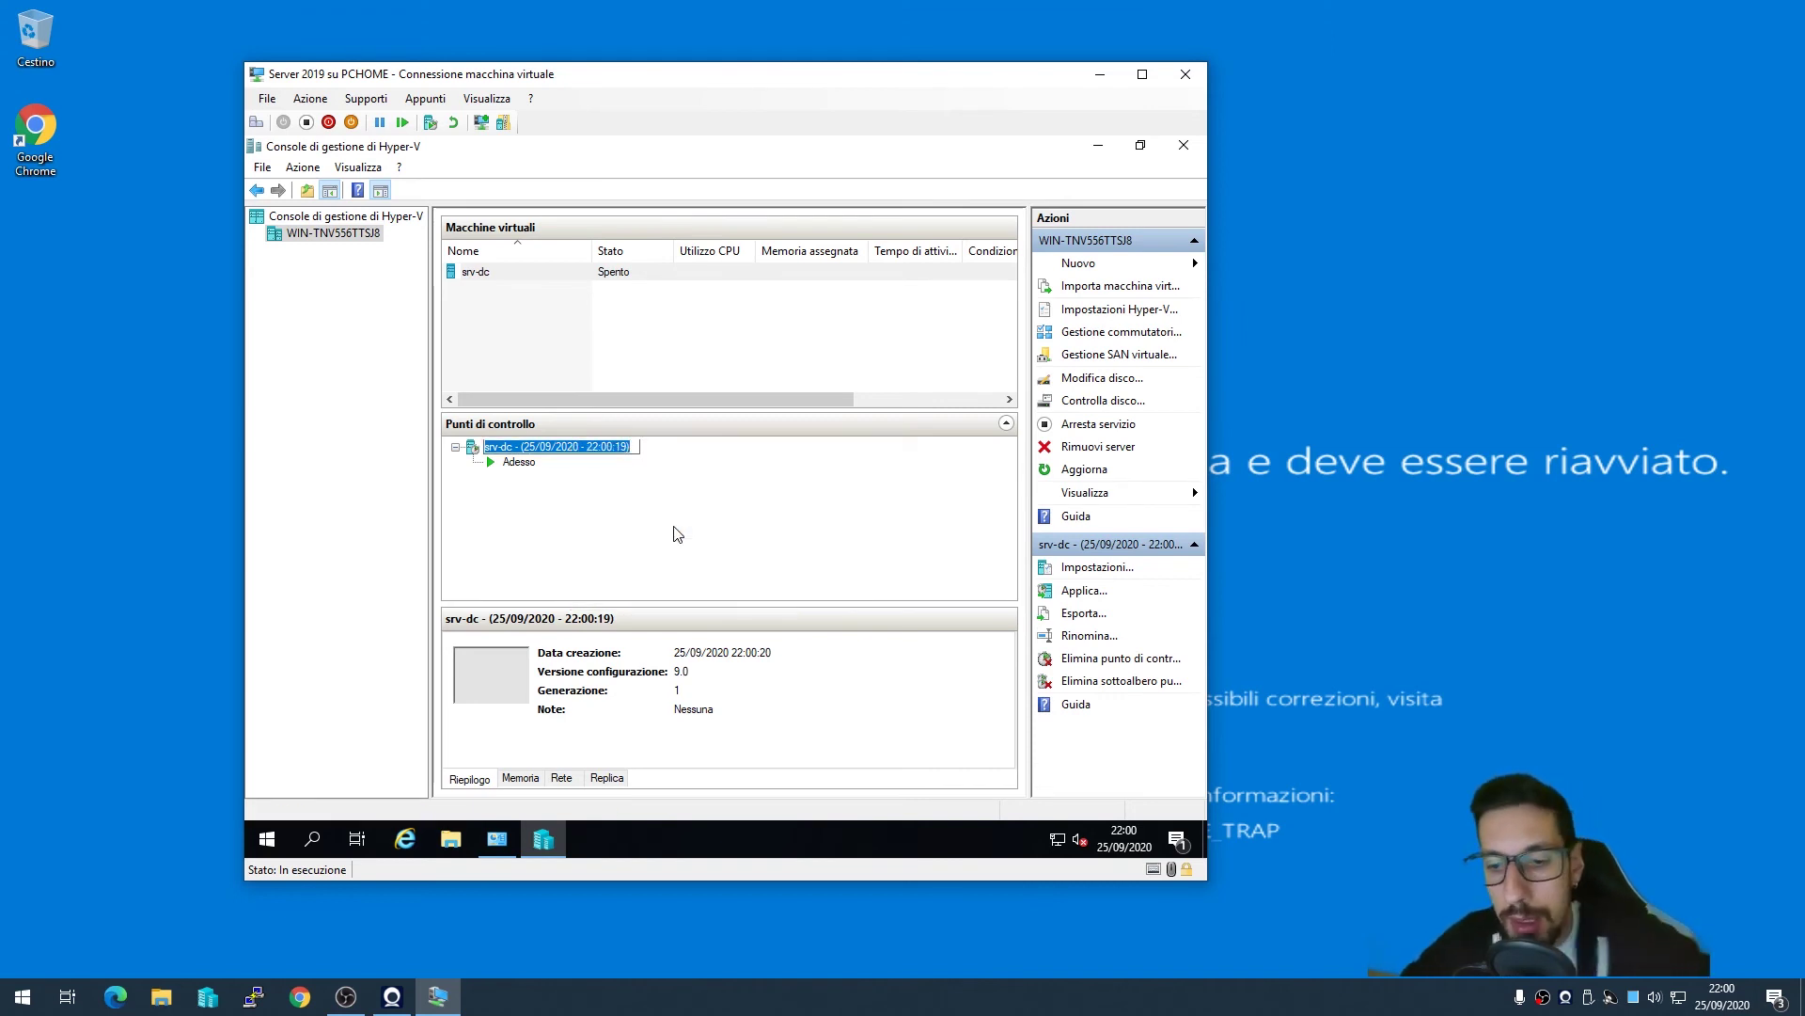
type("appena")
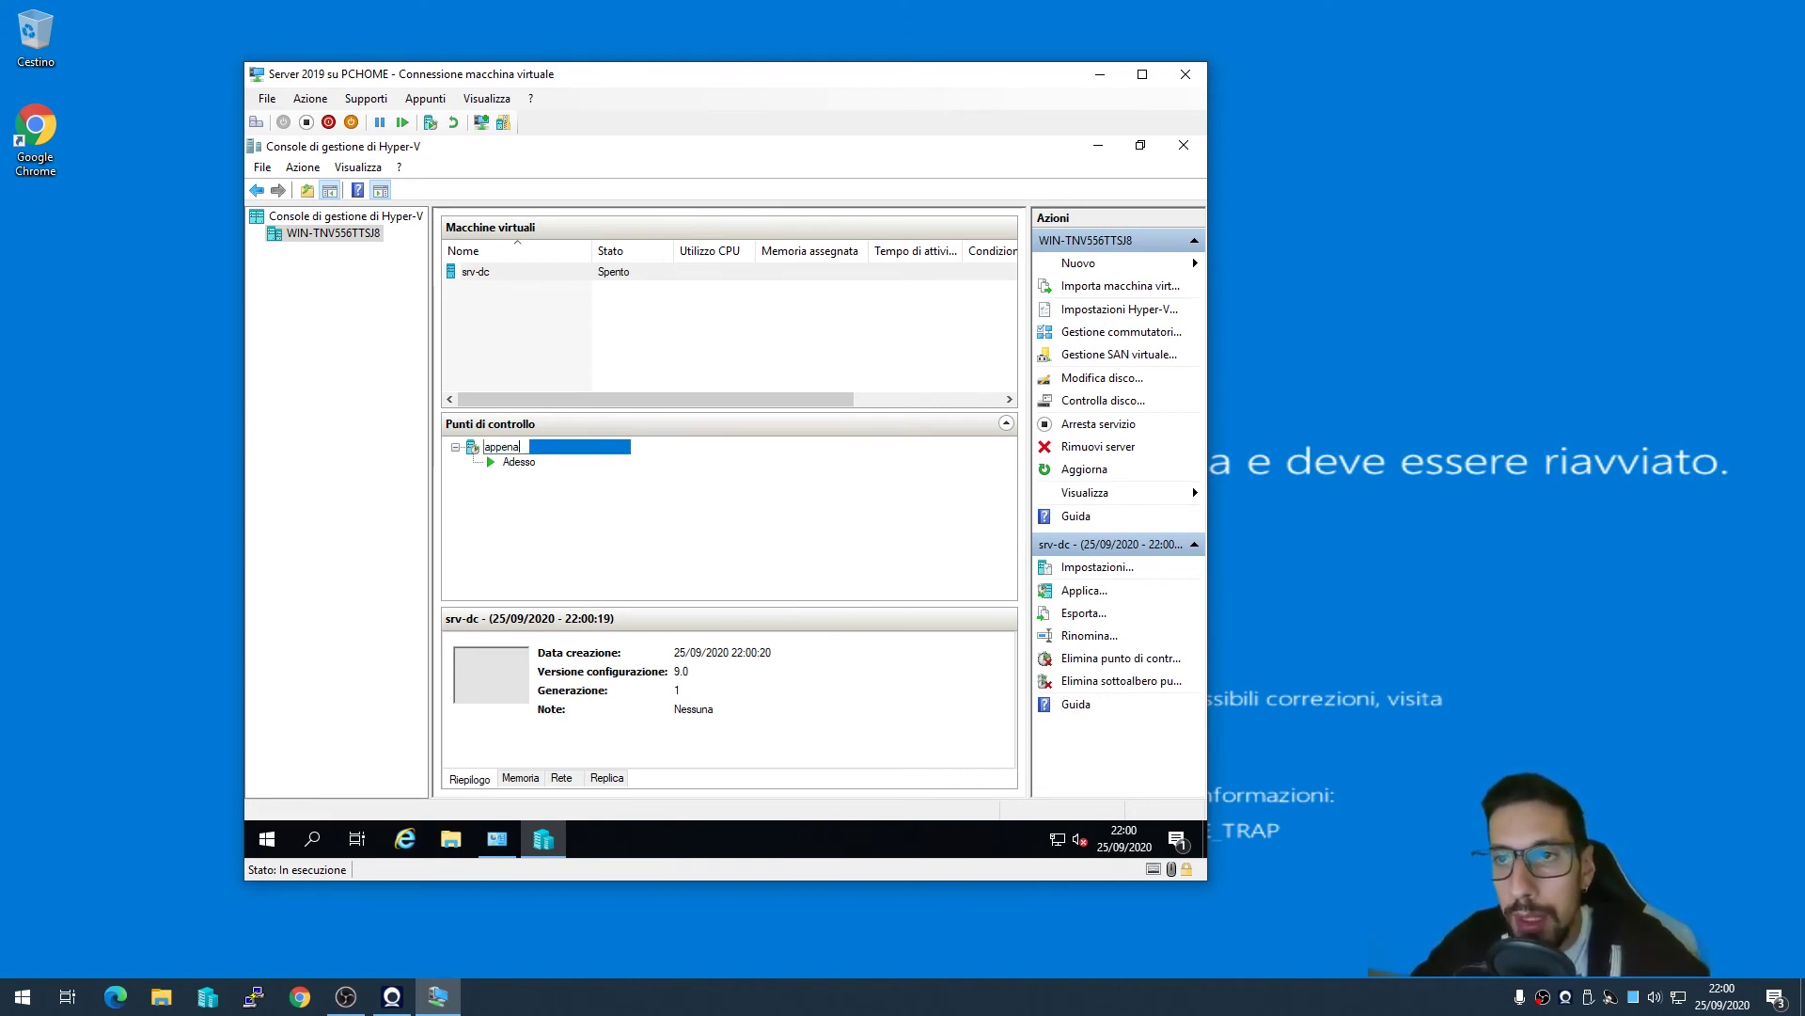
type(" intallato")
key("BackSpace")
key("BackSpace")
key("BackSpace")
key("BackSpace")
key("BackSpace")
key("BackSpace")
key("BackSpace")
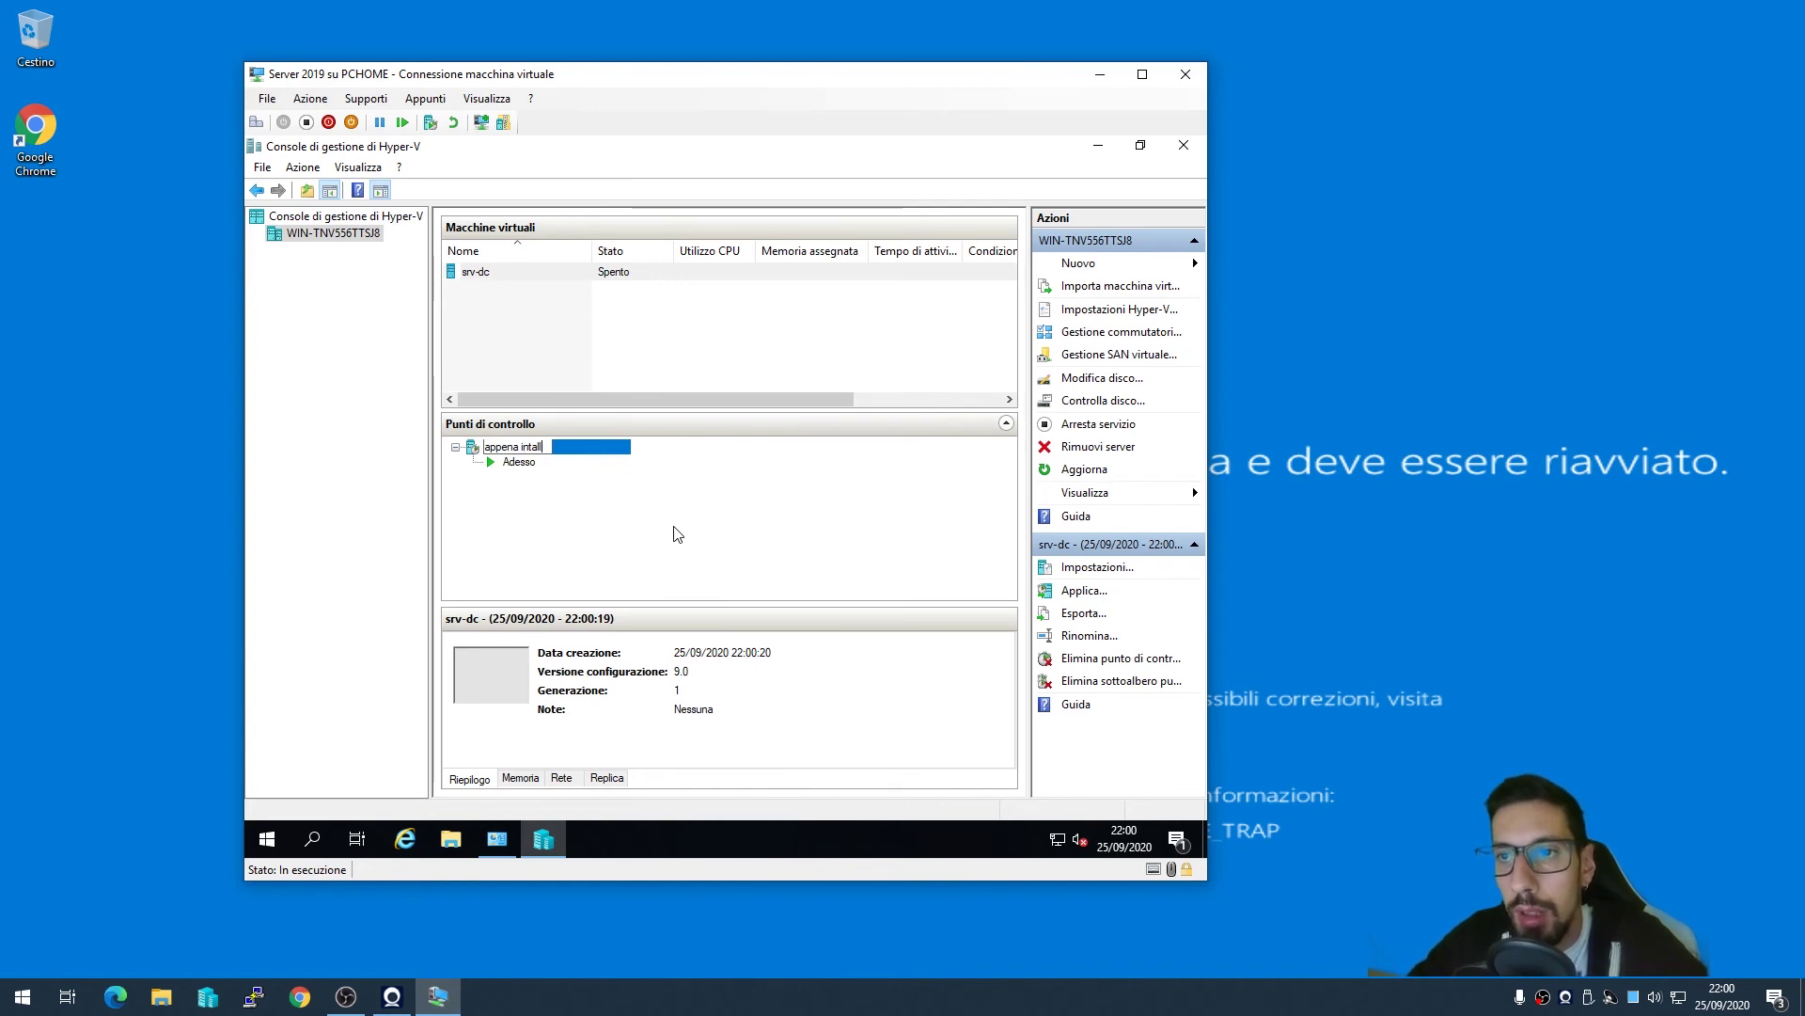
key("BackSpace")
key("BackSpace")
type("c")
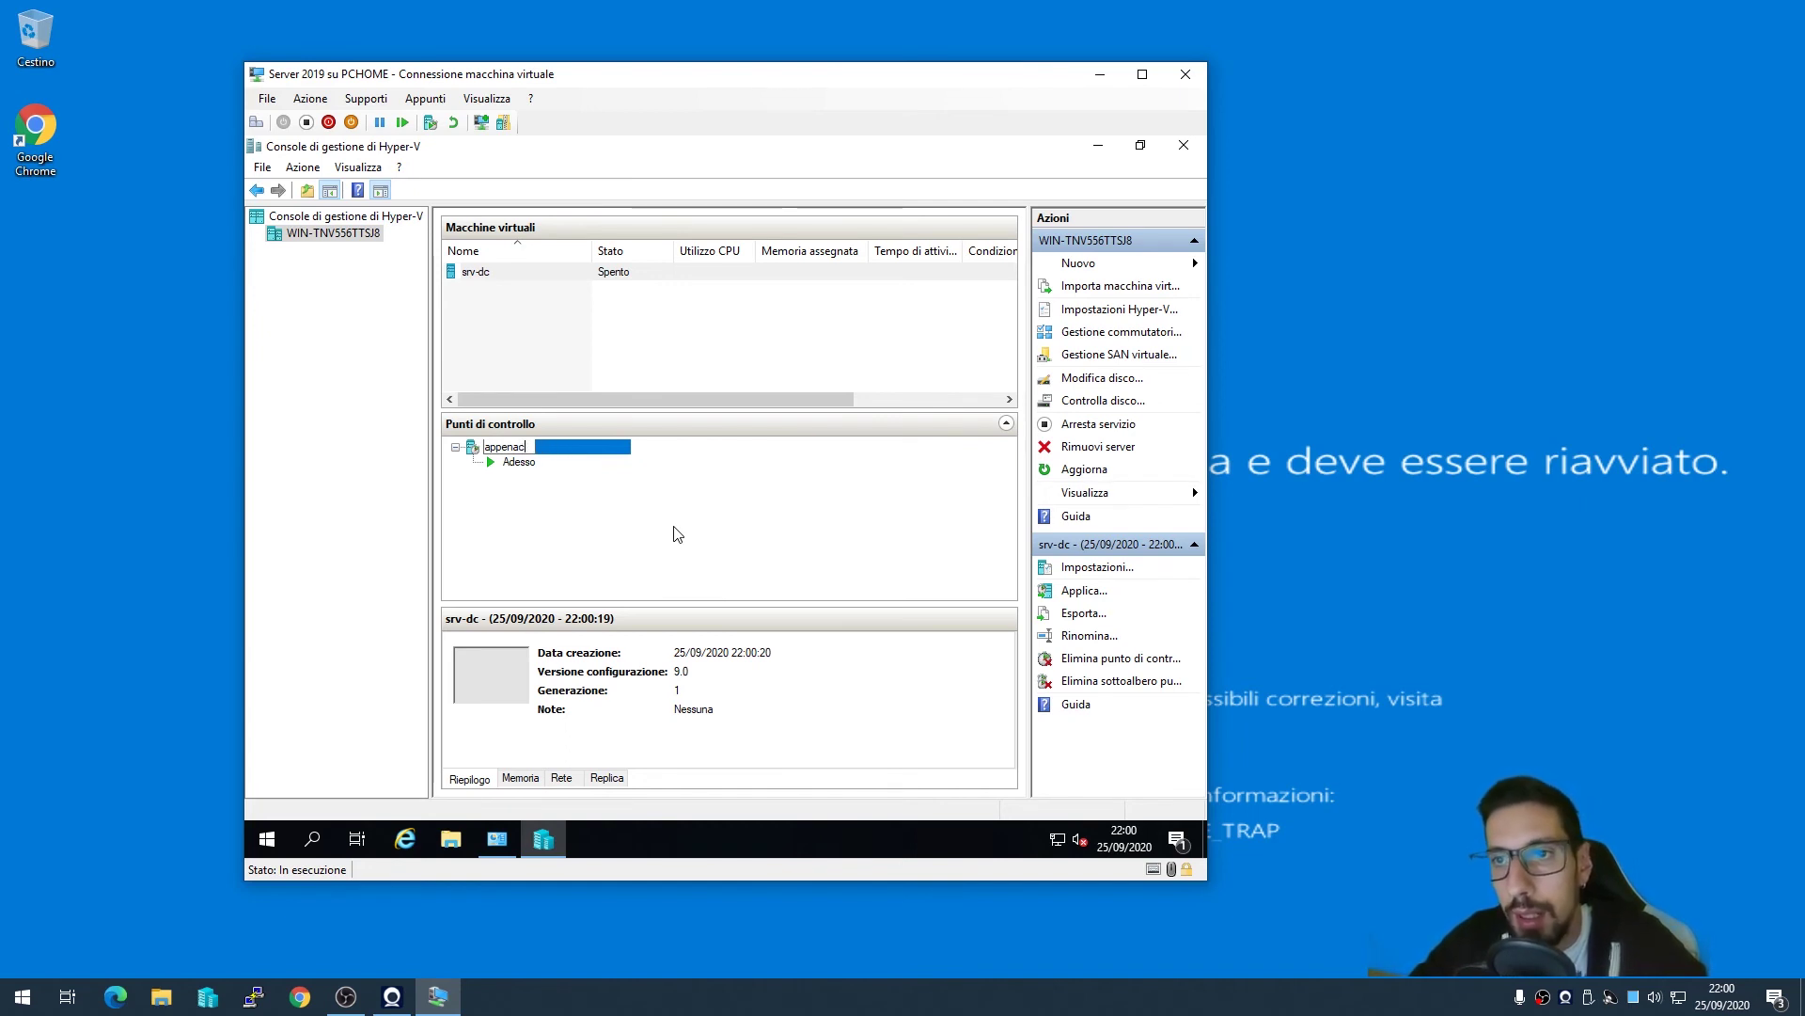
type("reata la vm")
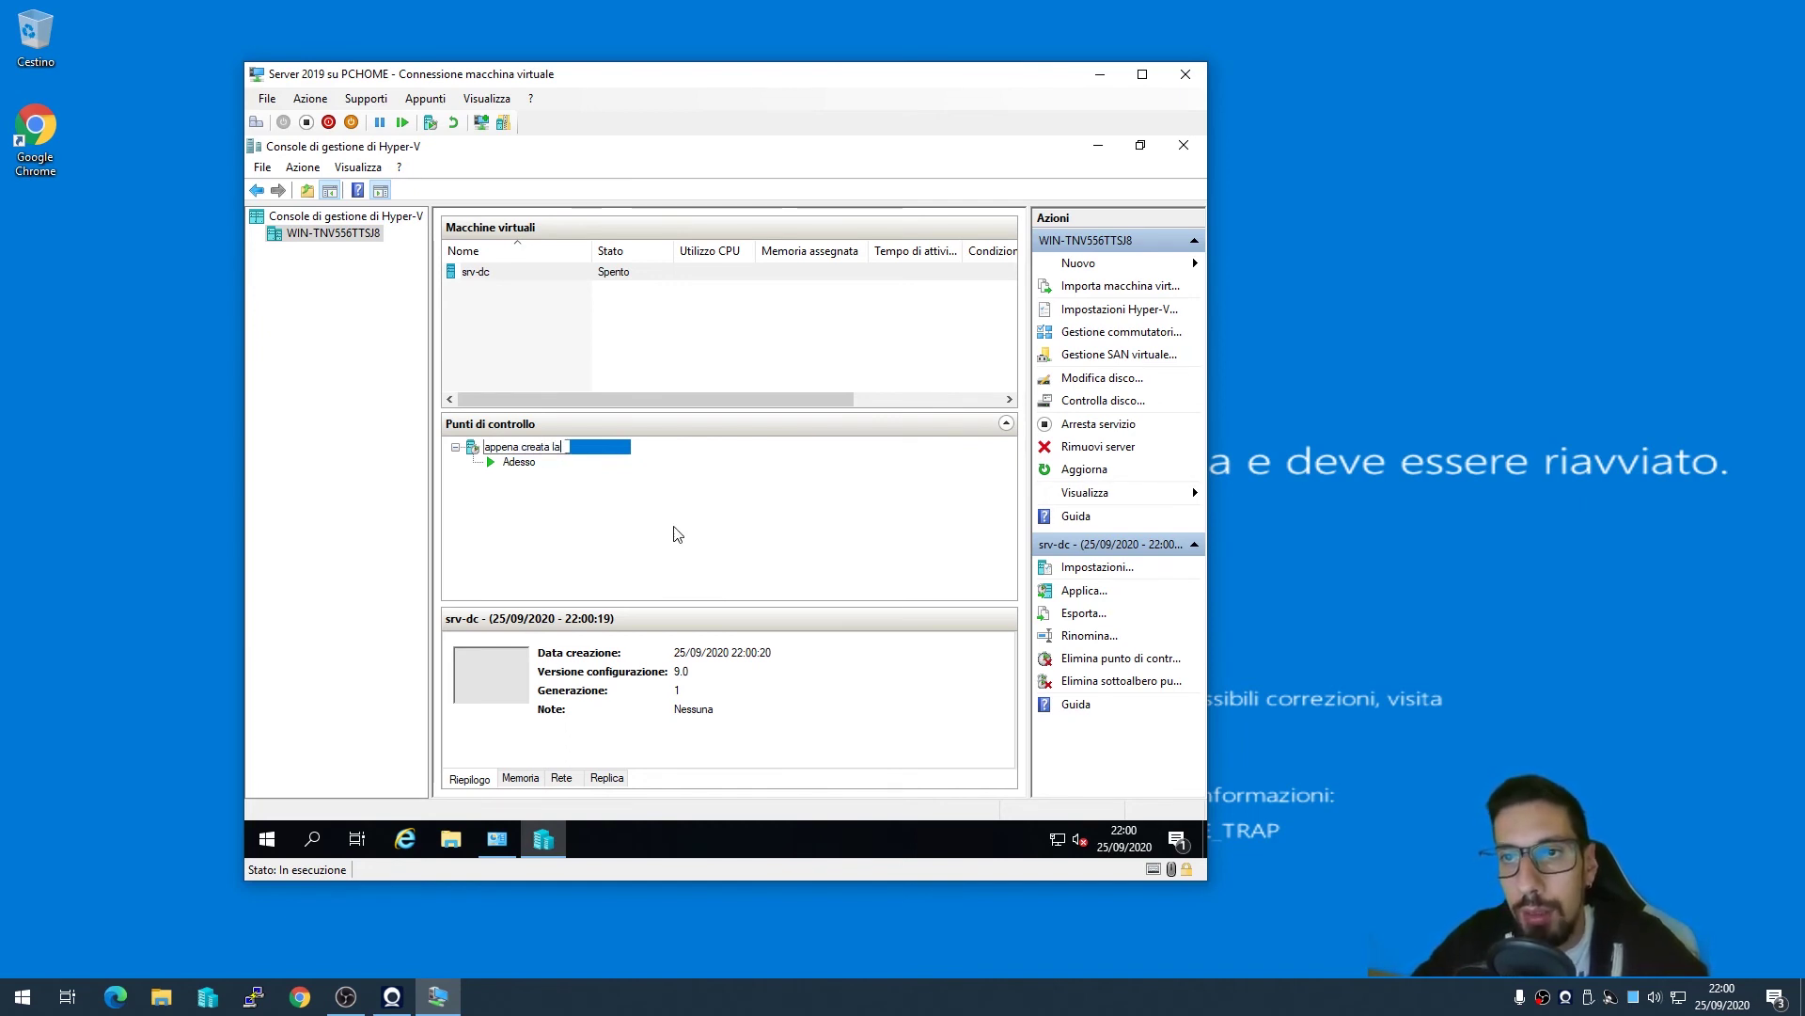
key("Return")
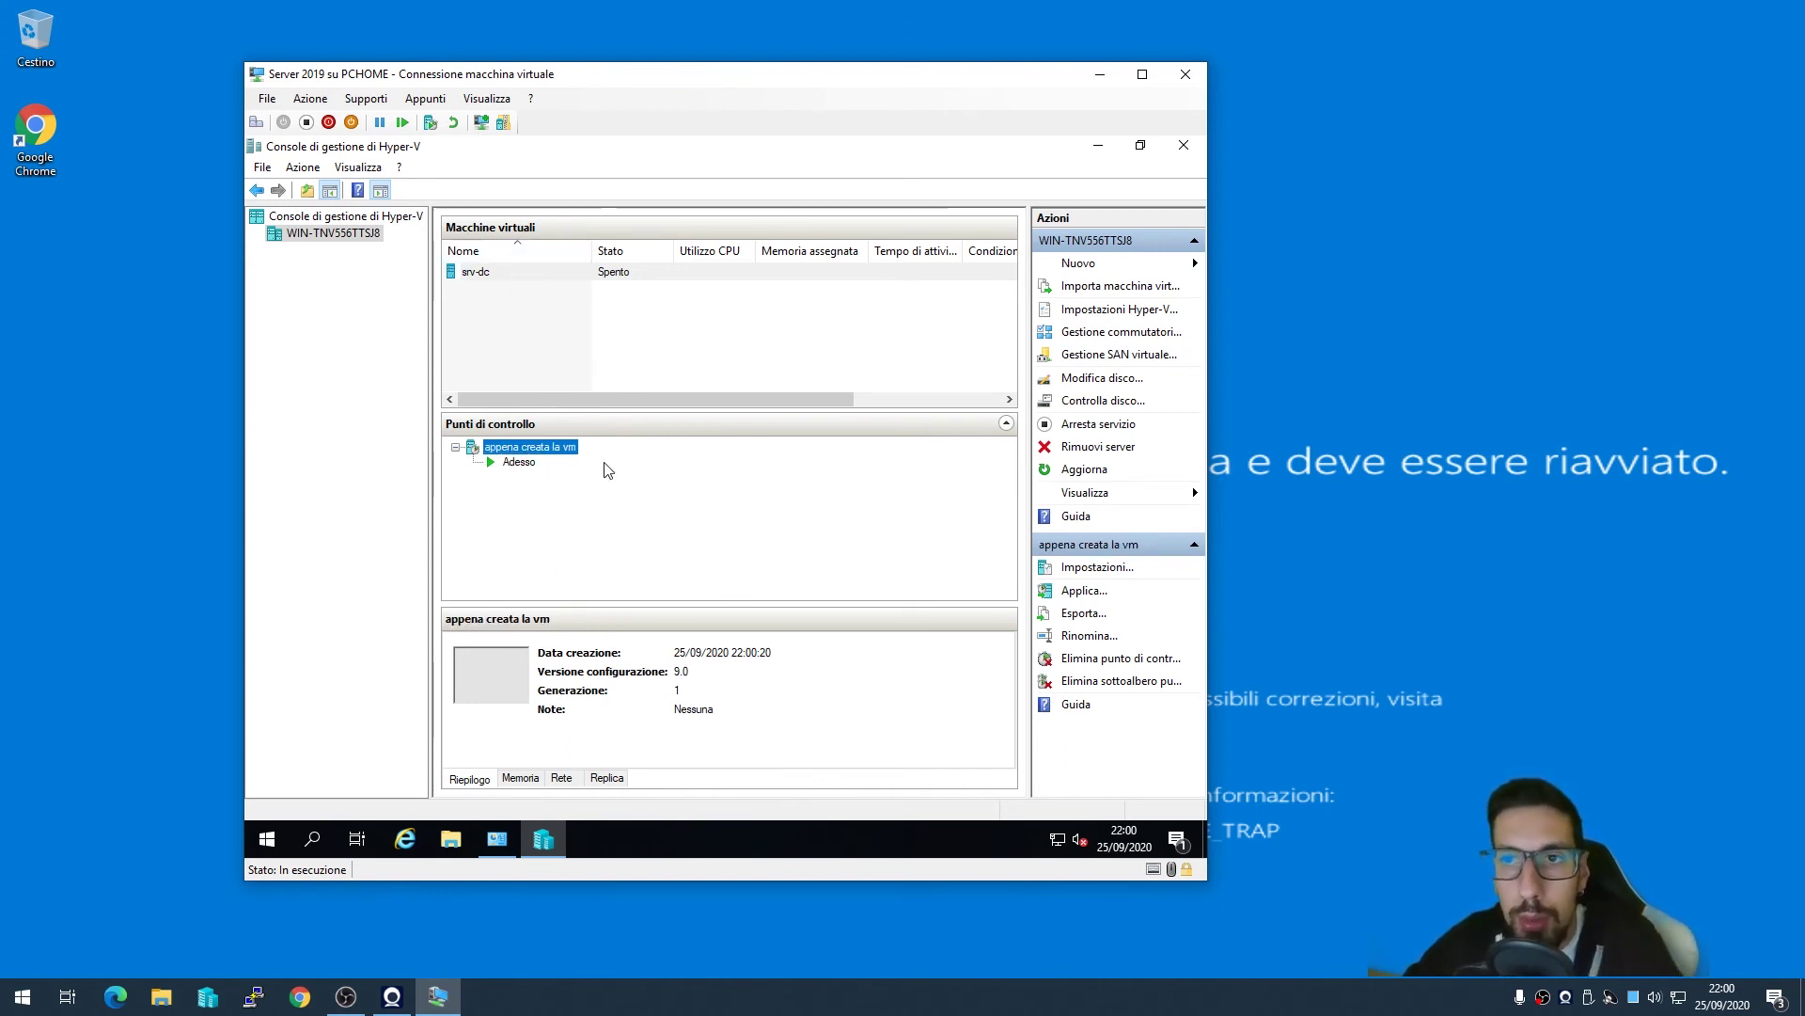
right_click(509, 448)
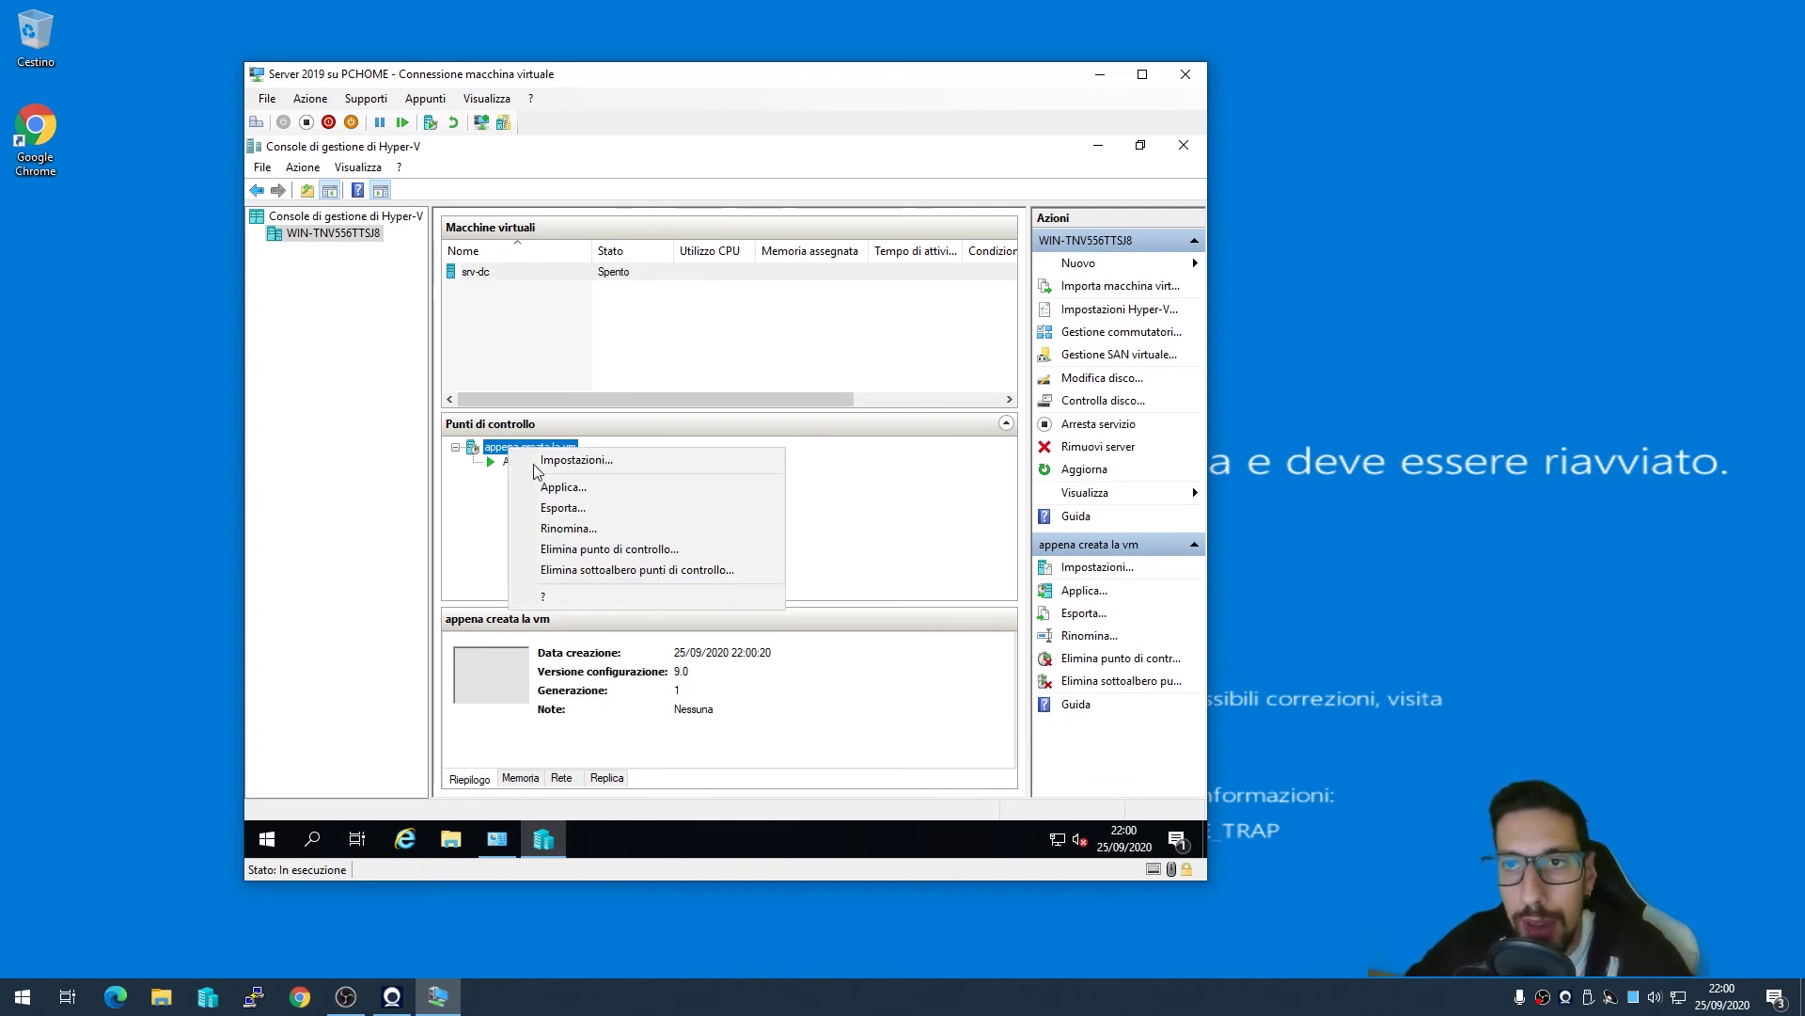
left_click(601, 491)
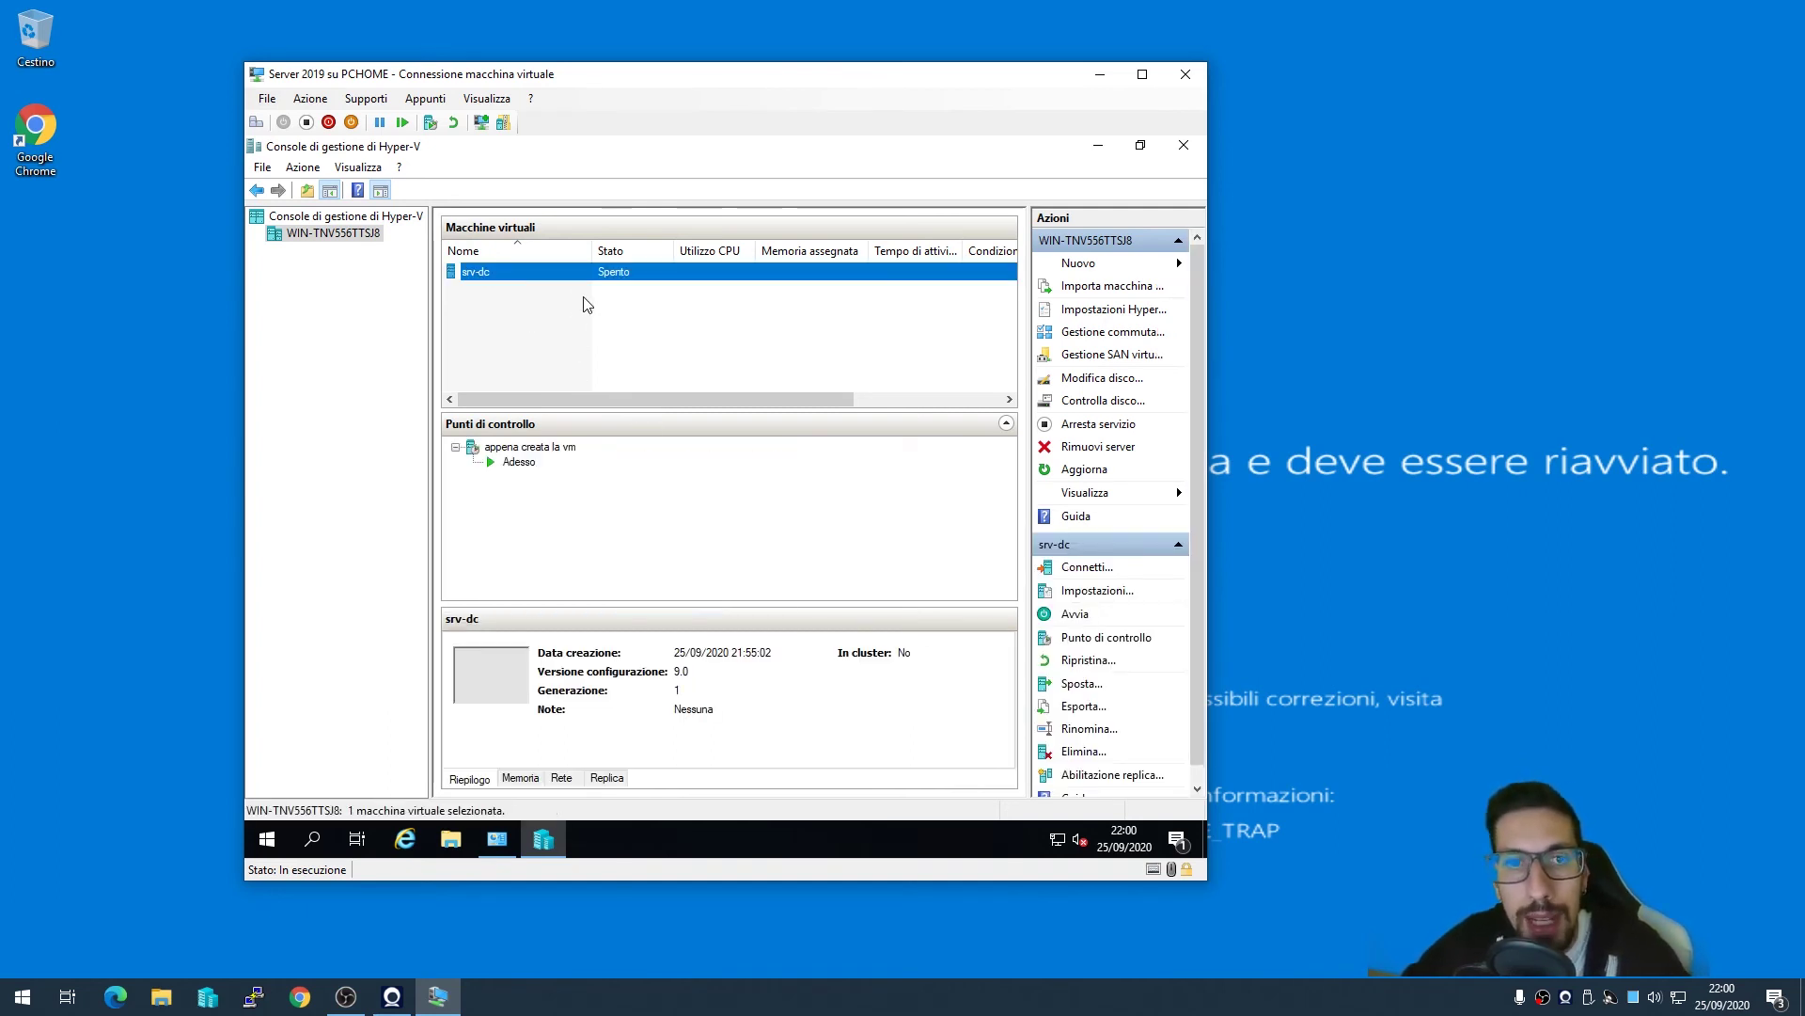
left_click(556, 449)
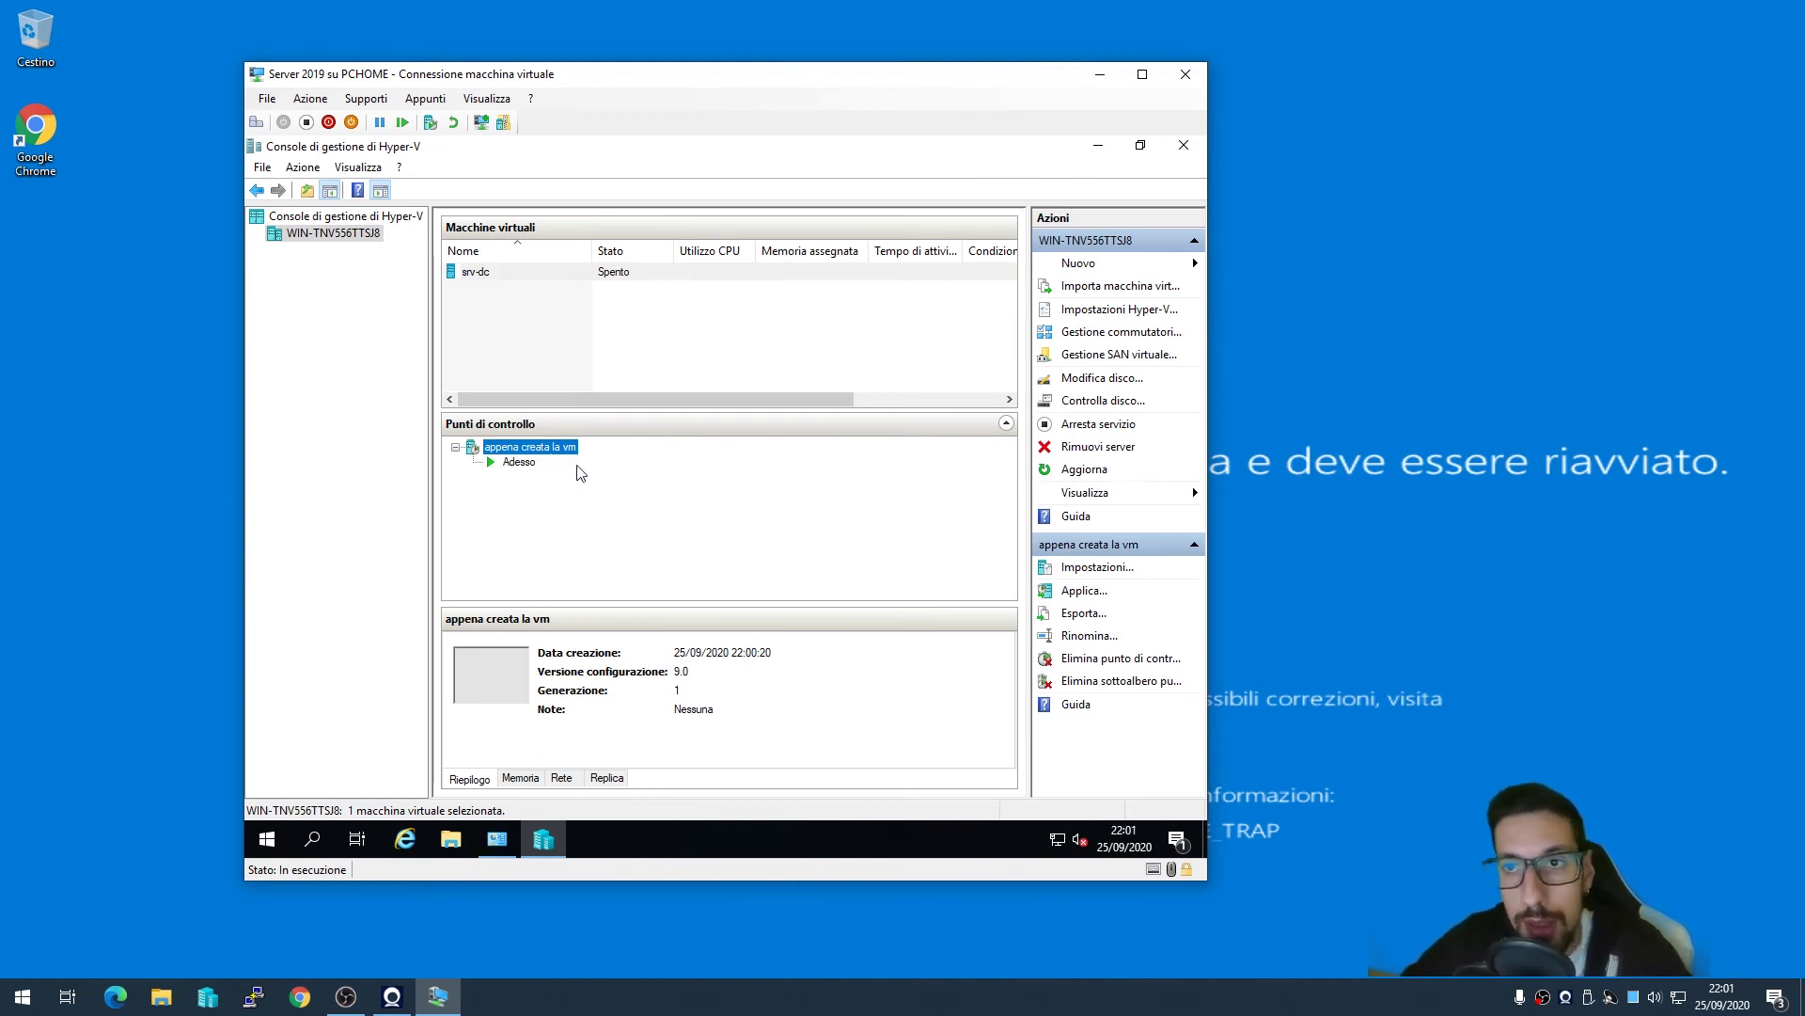
Step: Try the always-start option for srv-dc's automatic start action, return to starting only if it was previously running, and close the settings
left_click(1098, 567)
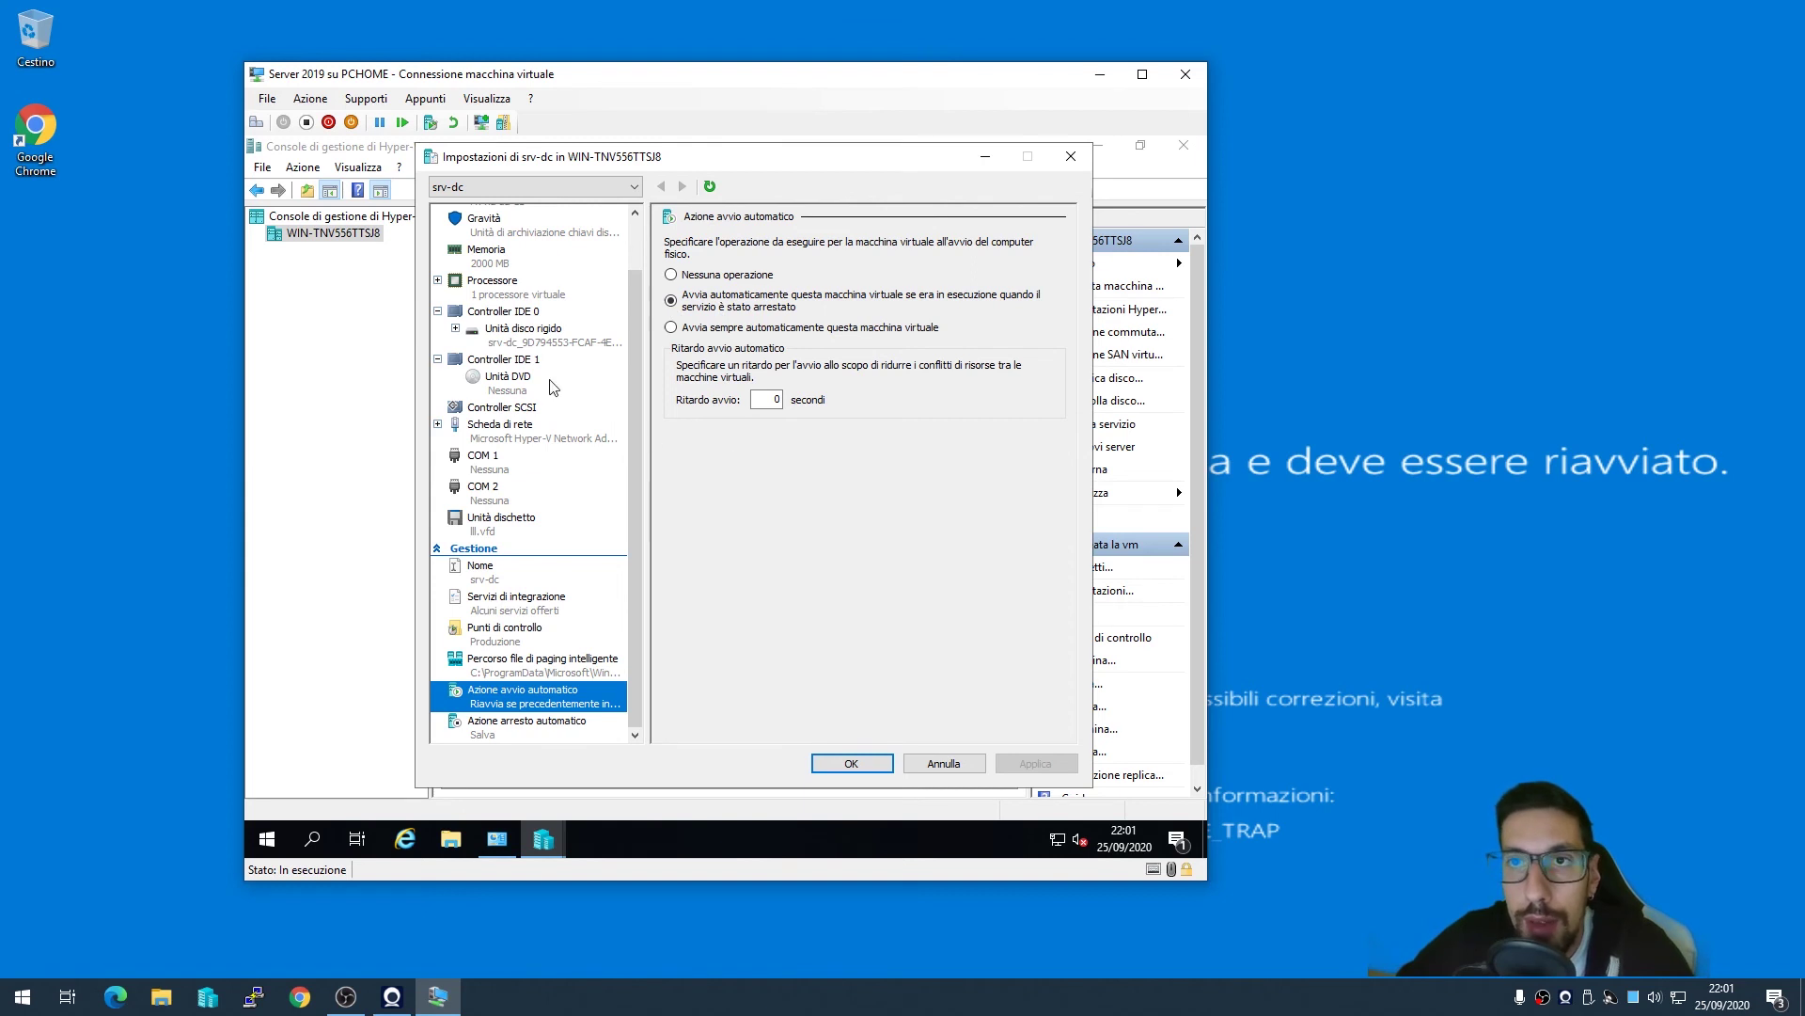
left_click(748, 328)
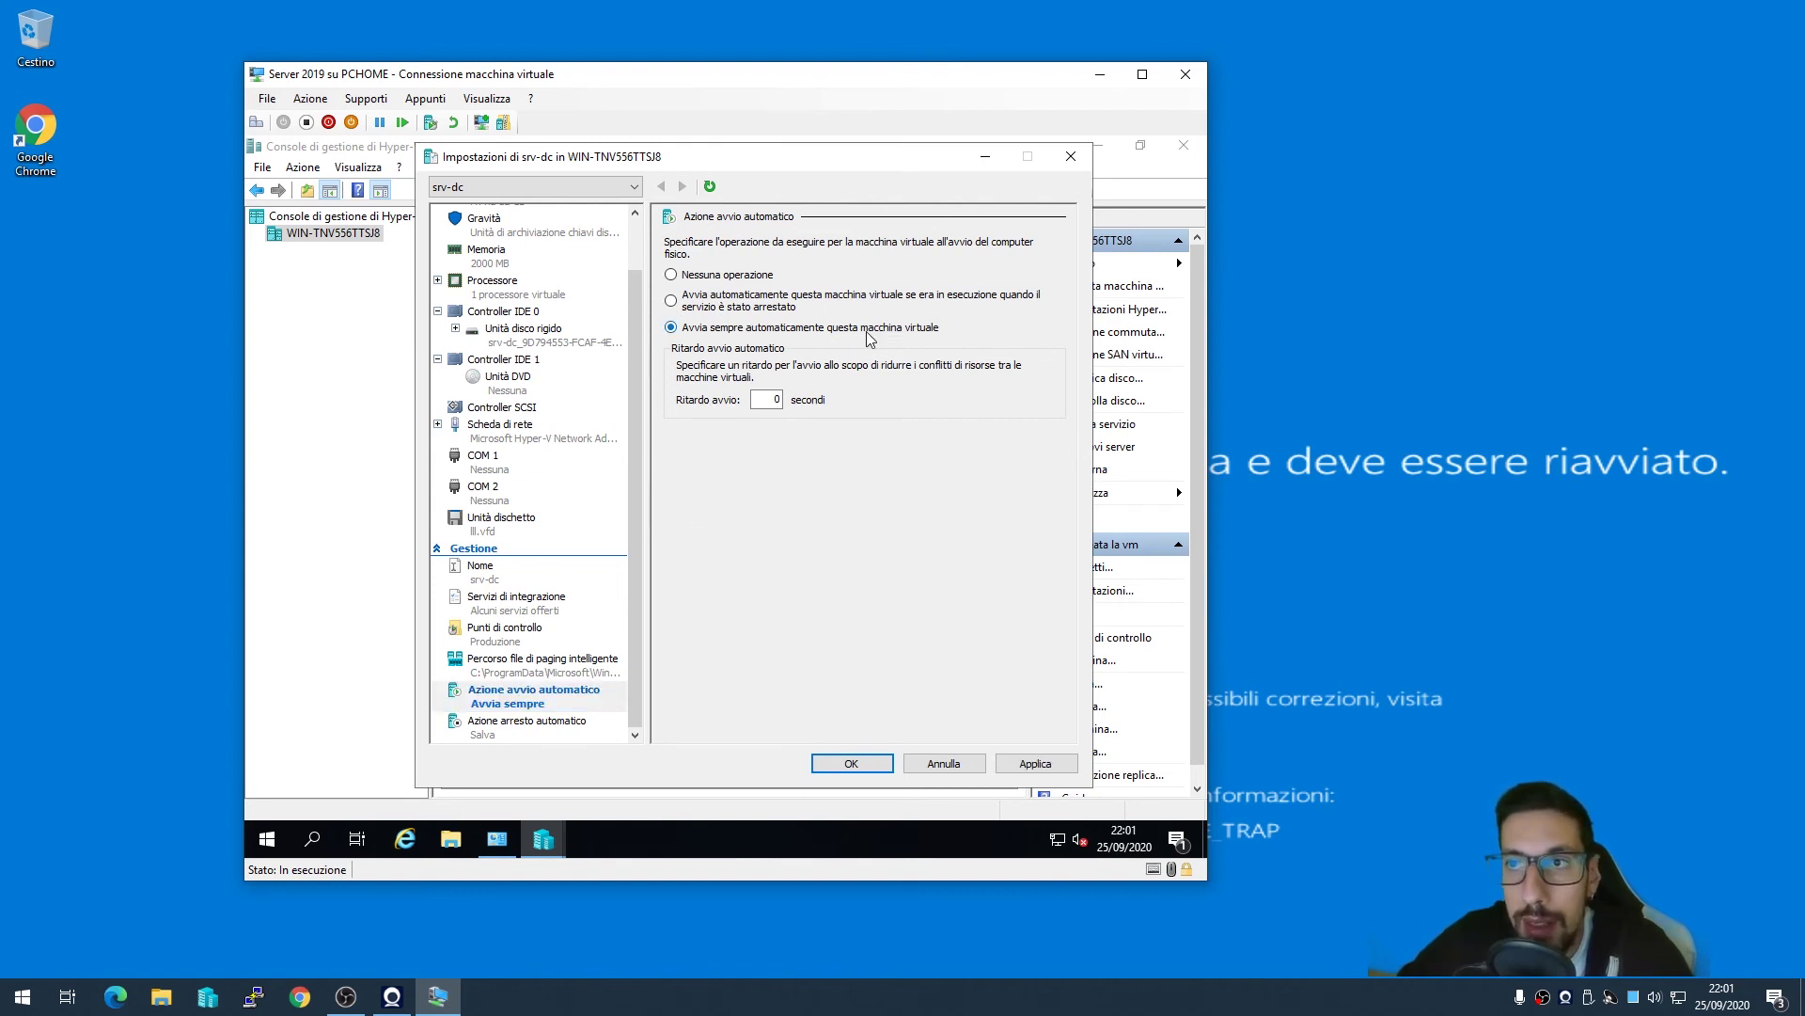
double_click(776, 400)
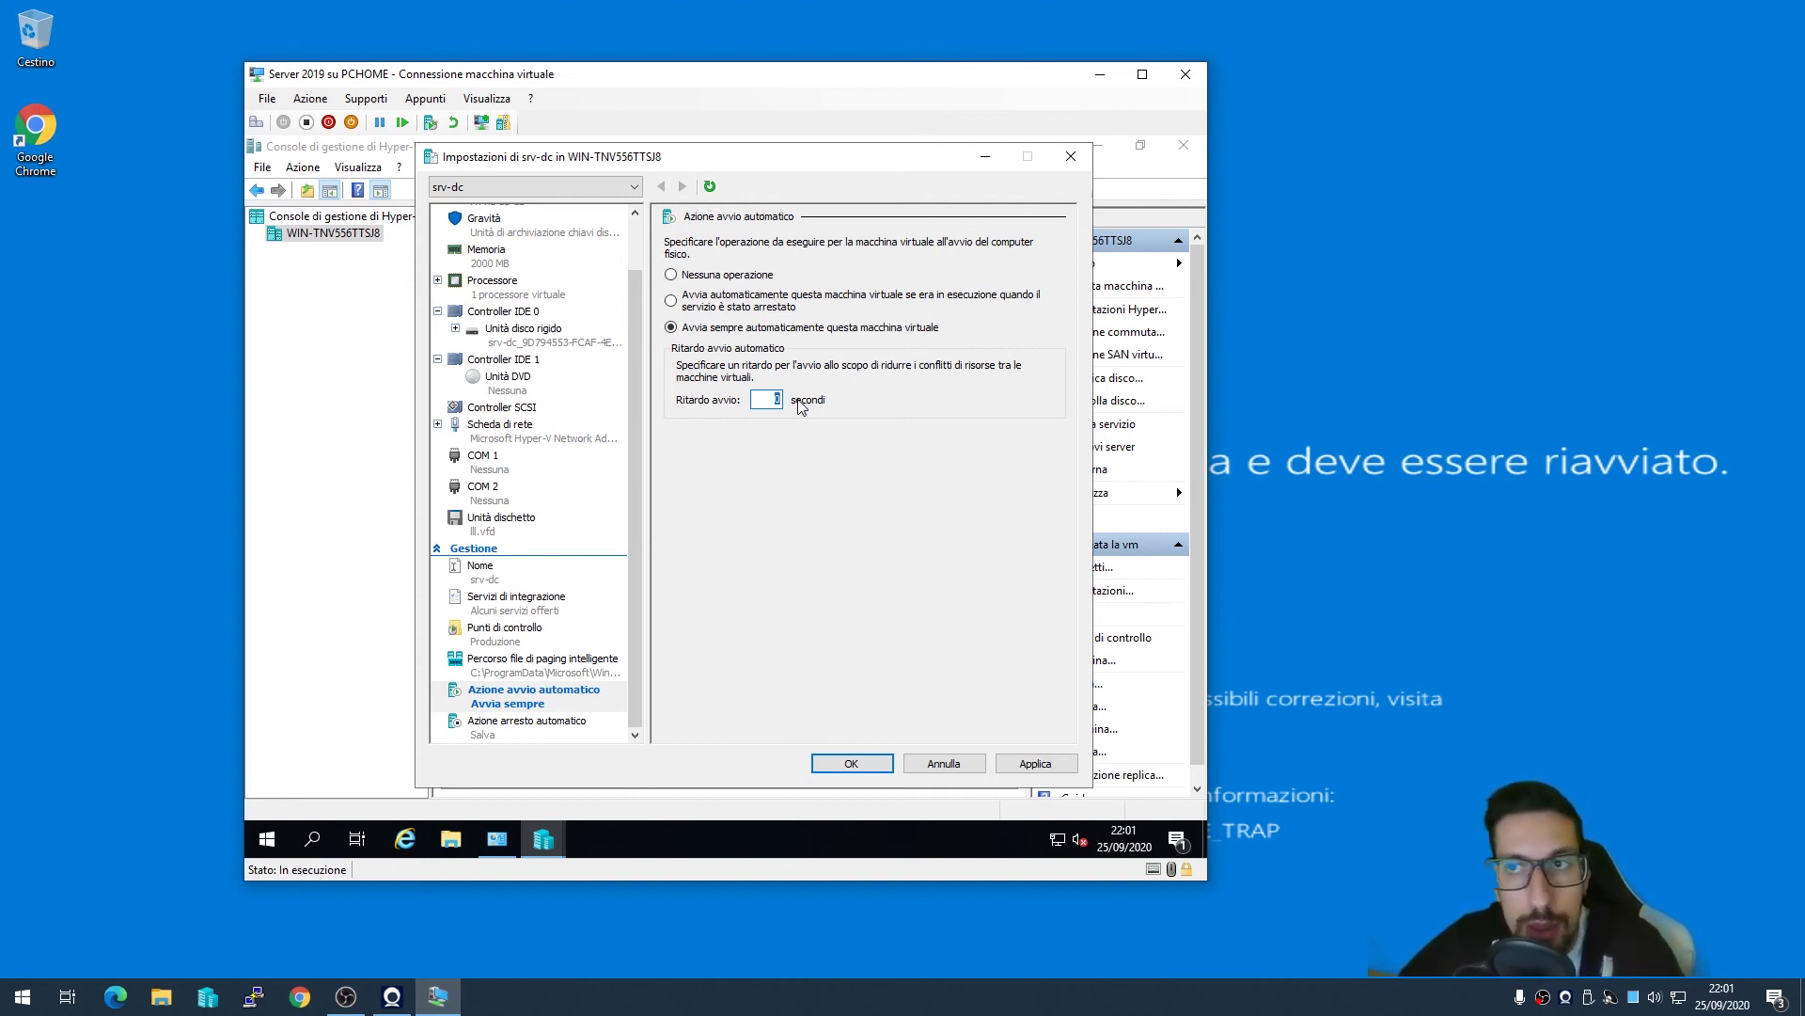
left_click(735, 301)
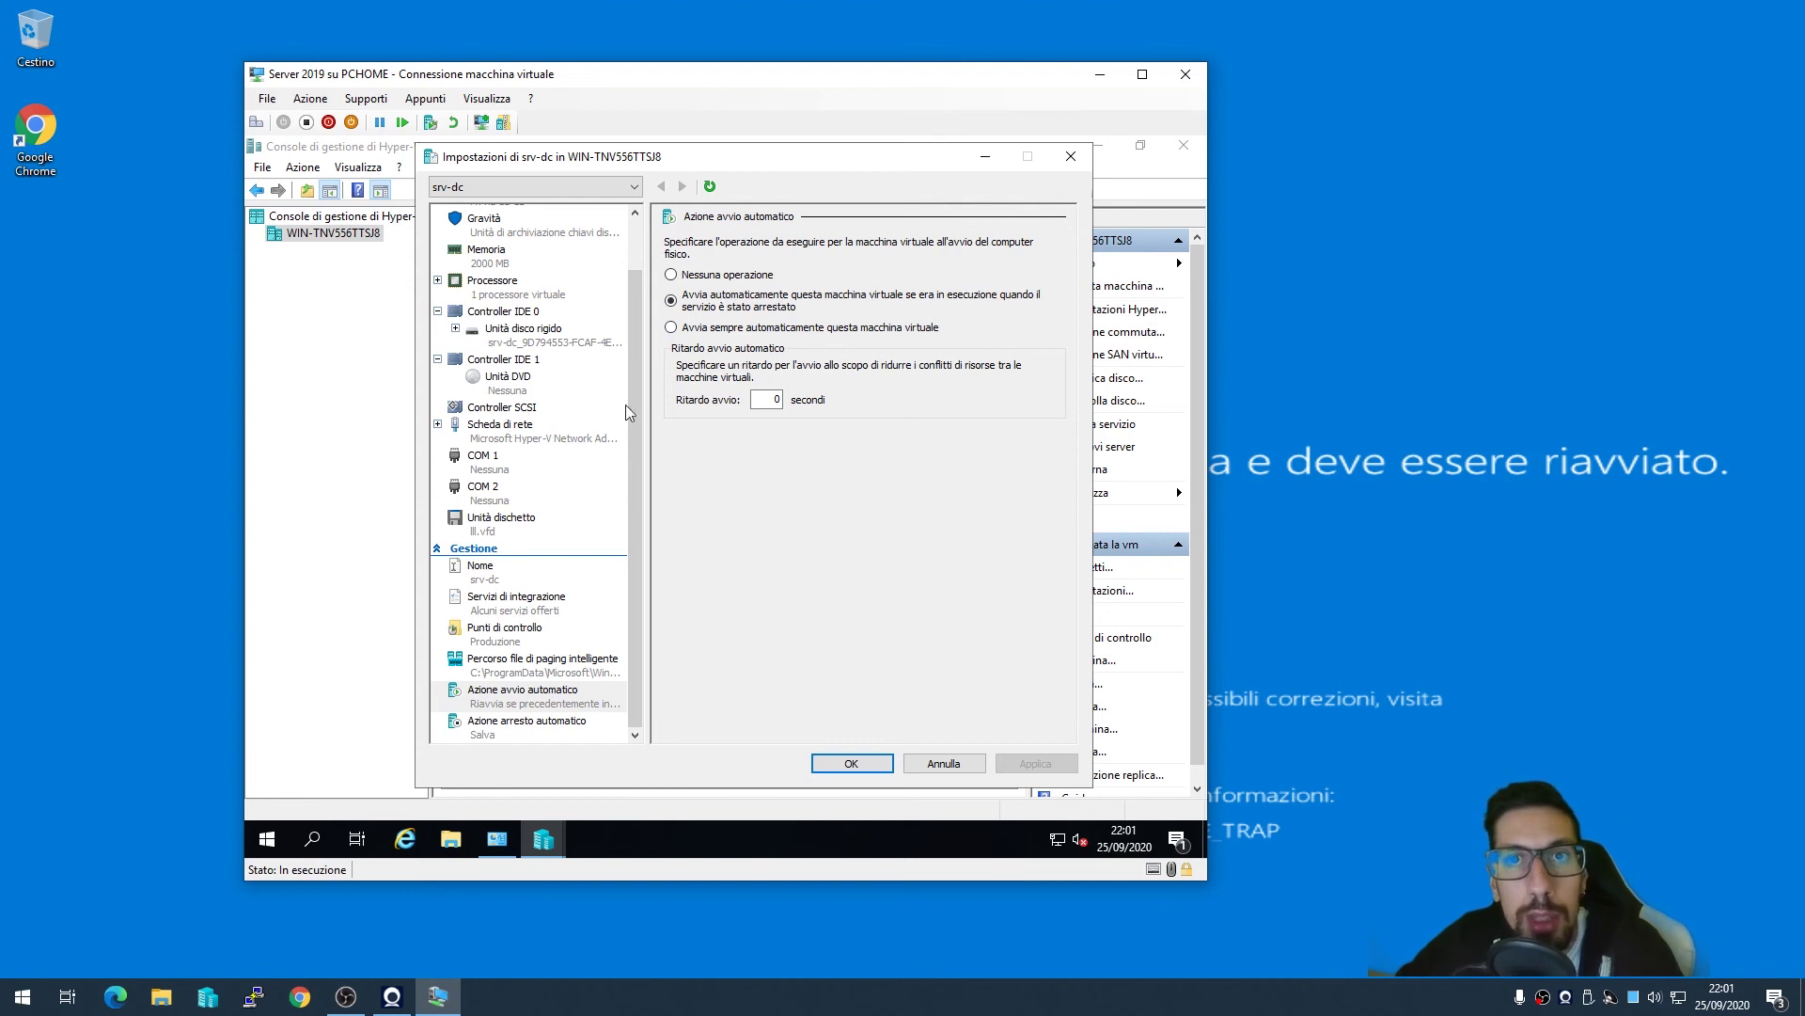
left_click(850, 764)
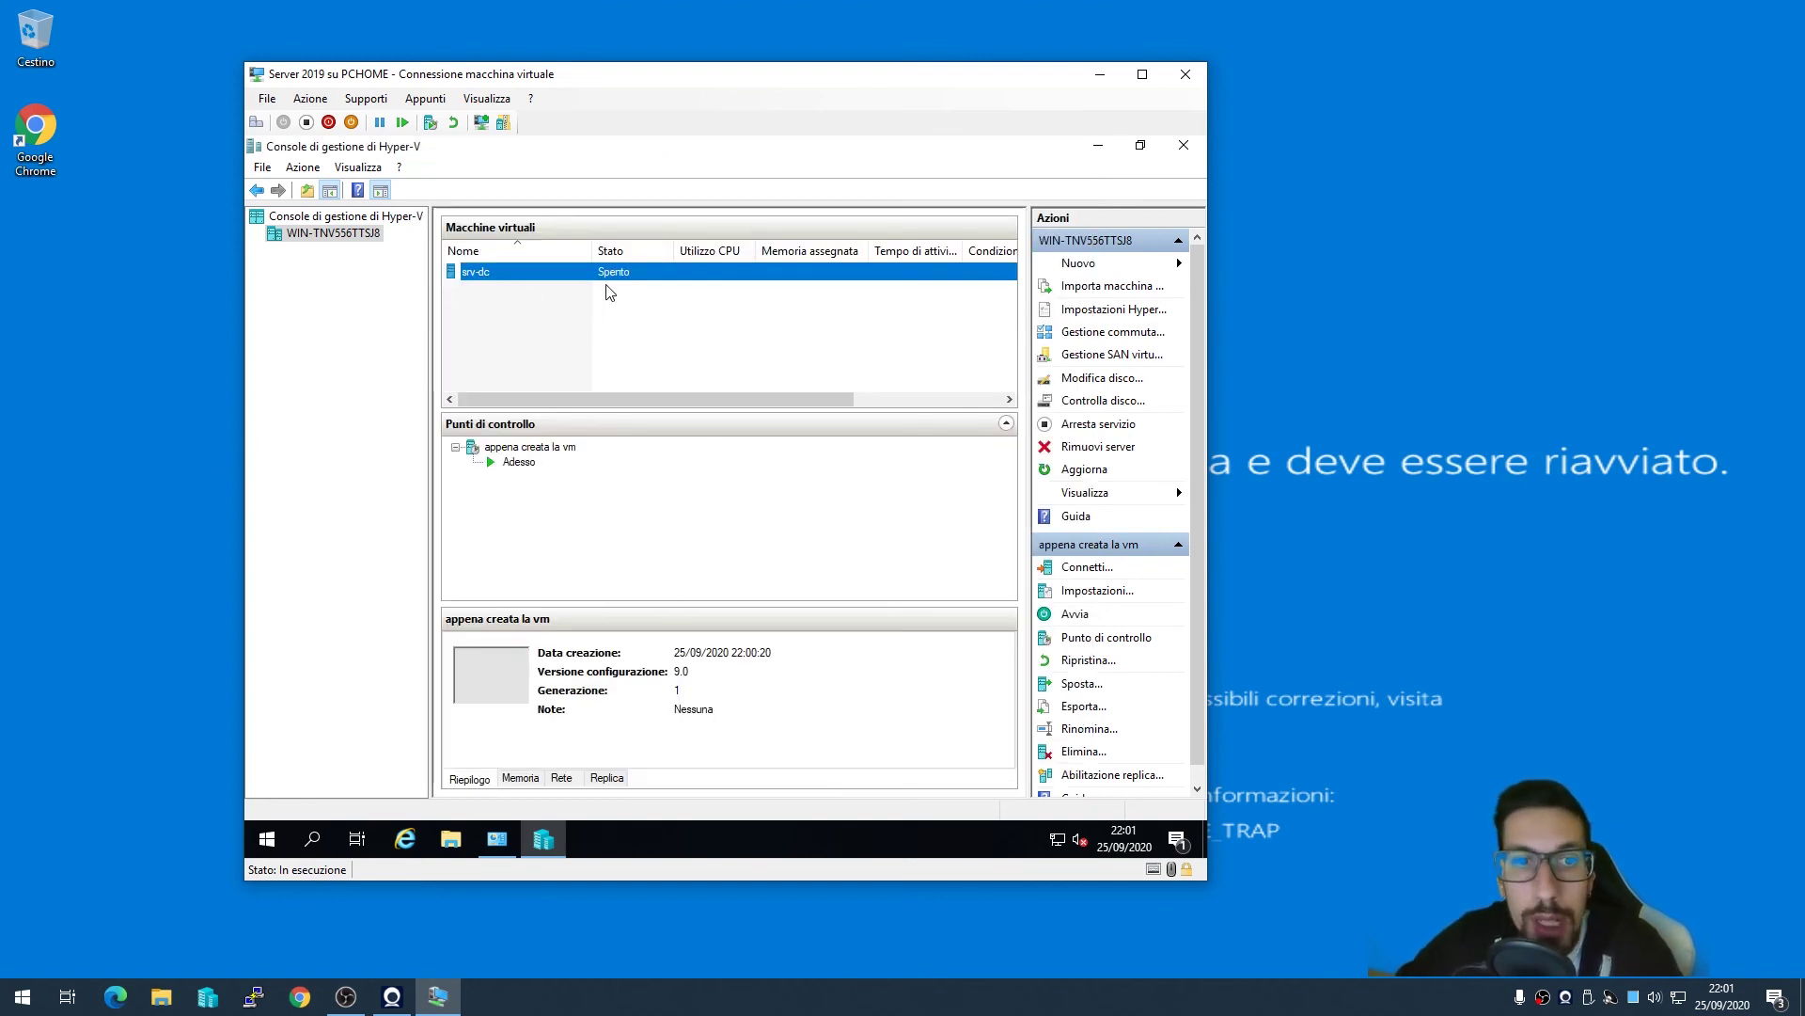
Step: Set the automatic start action of srv-dc to always start, review its automatic stop action and integration services, and save the settings
right_click(609, 282)
left_click(649, 300)
left_click(555, 733)
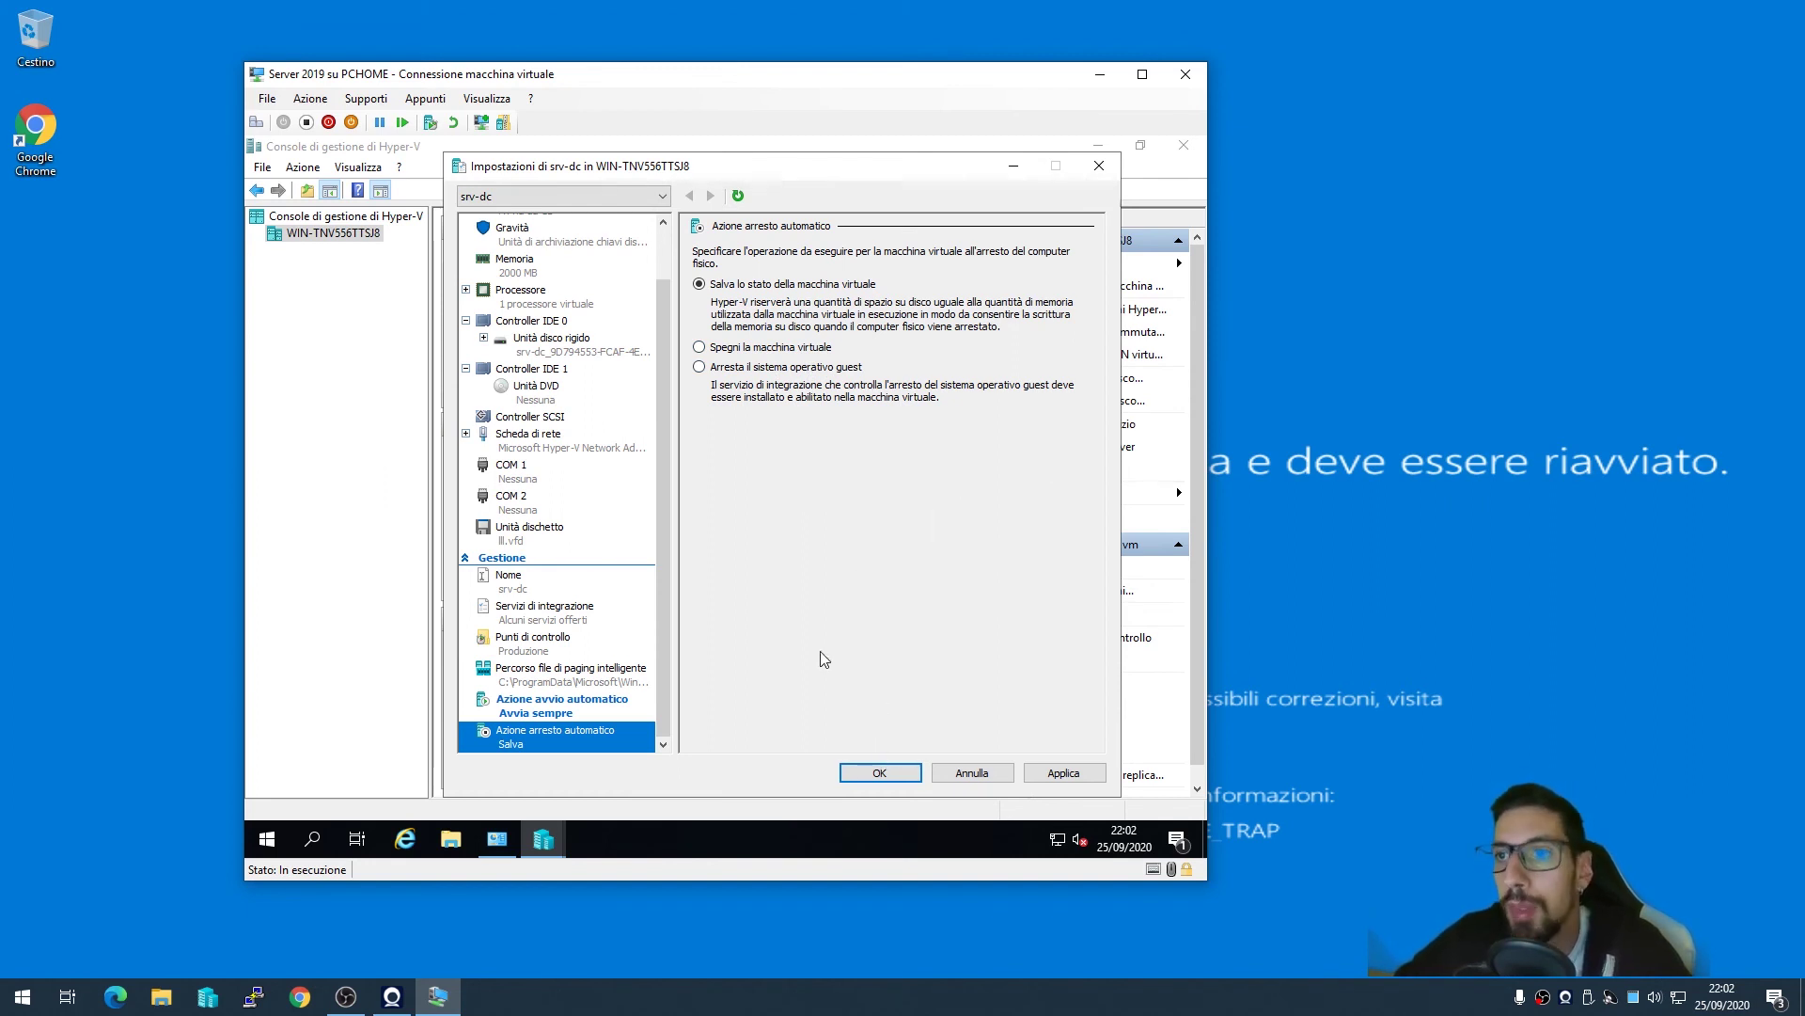
left_click(593, 618)
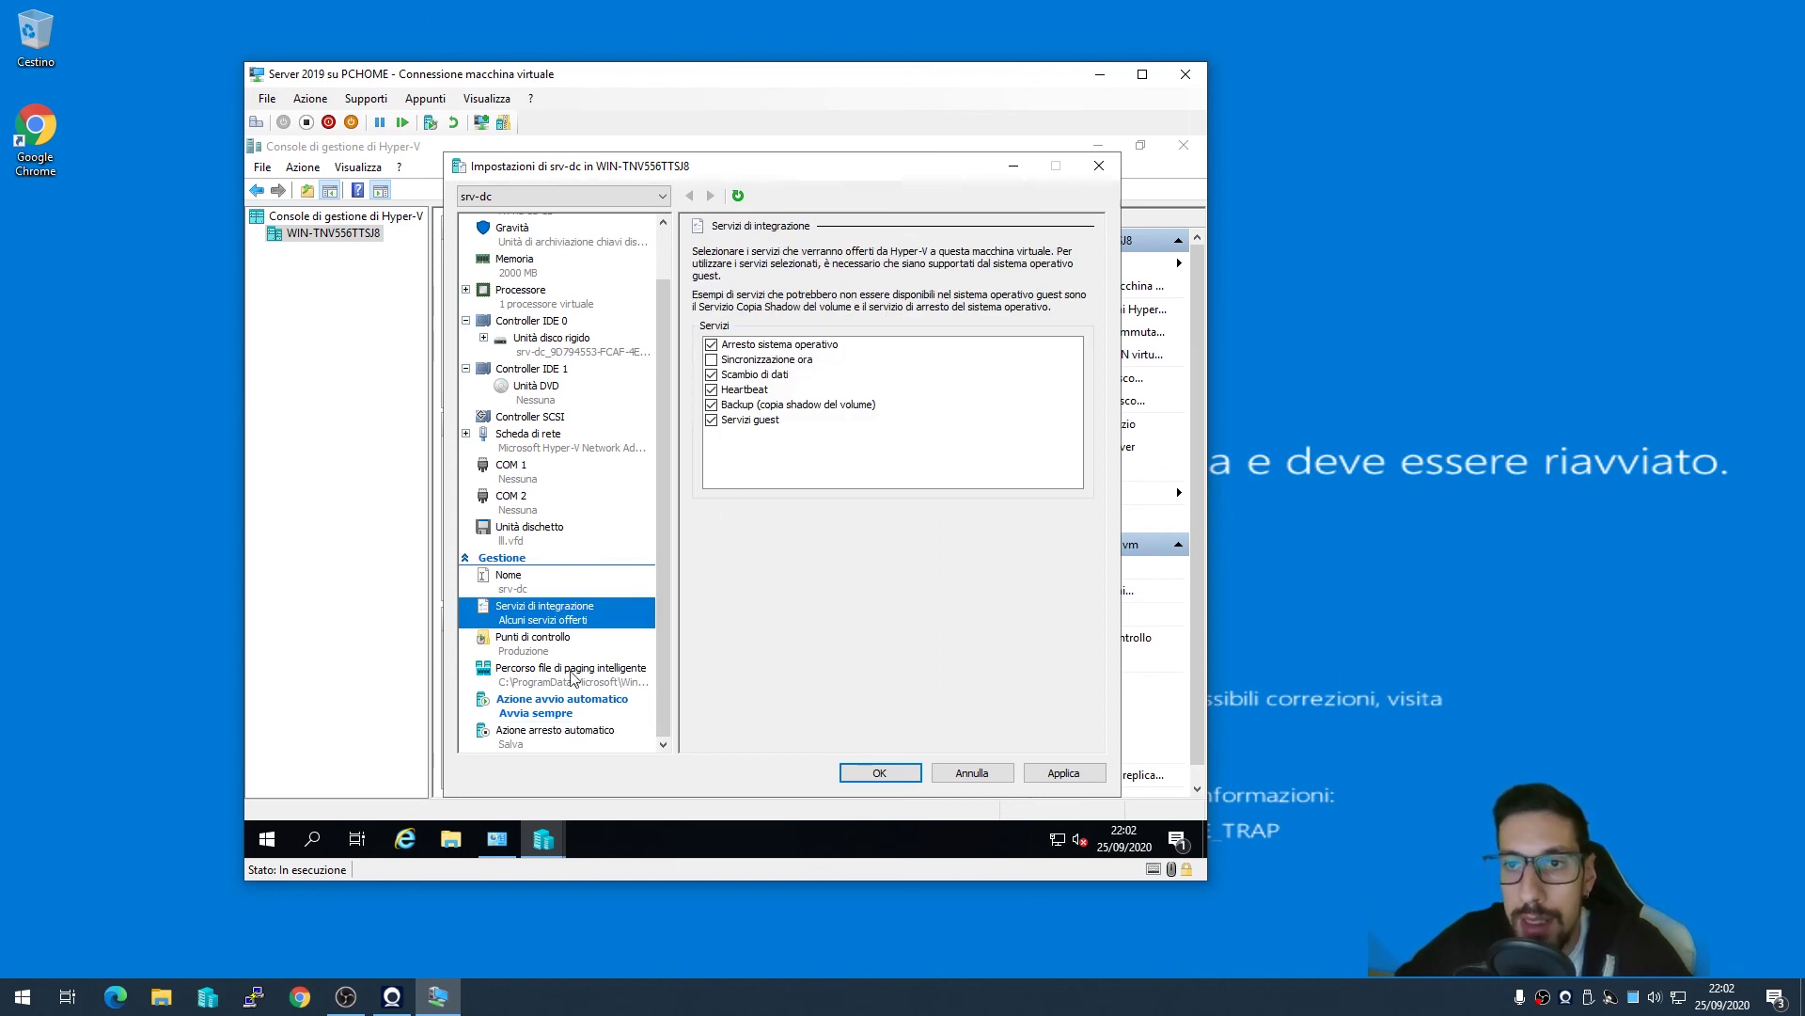
left_click(880, 773)
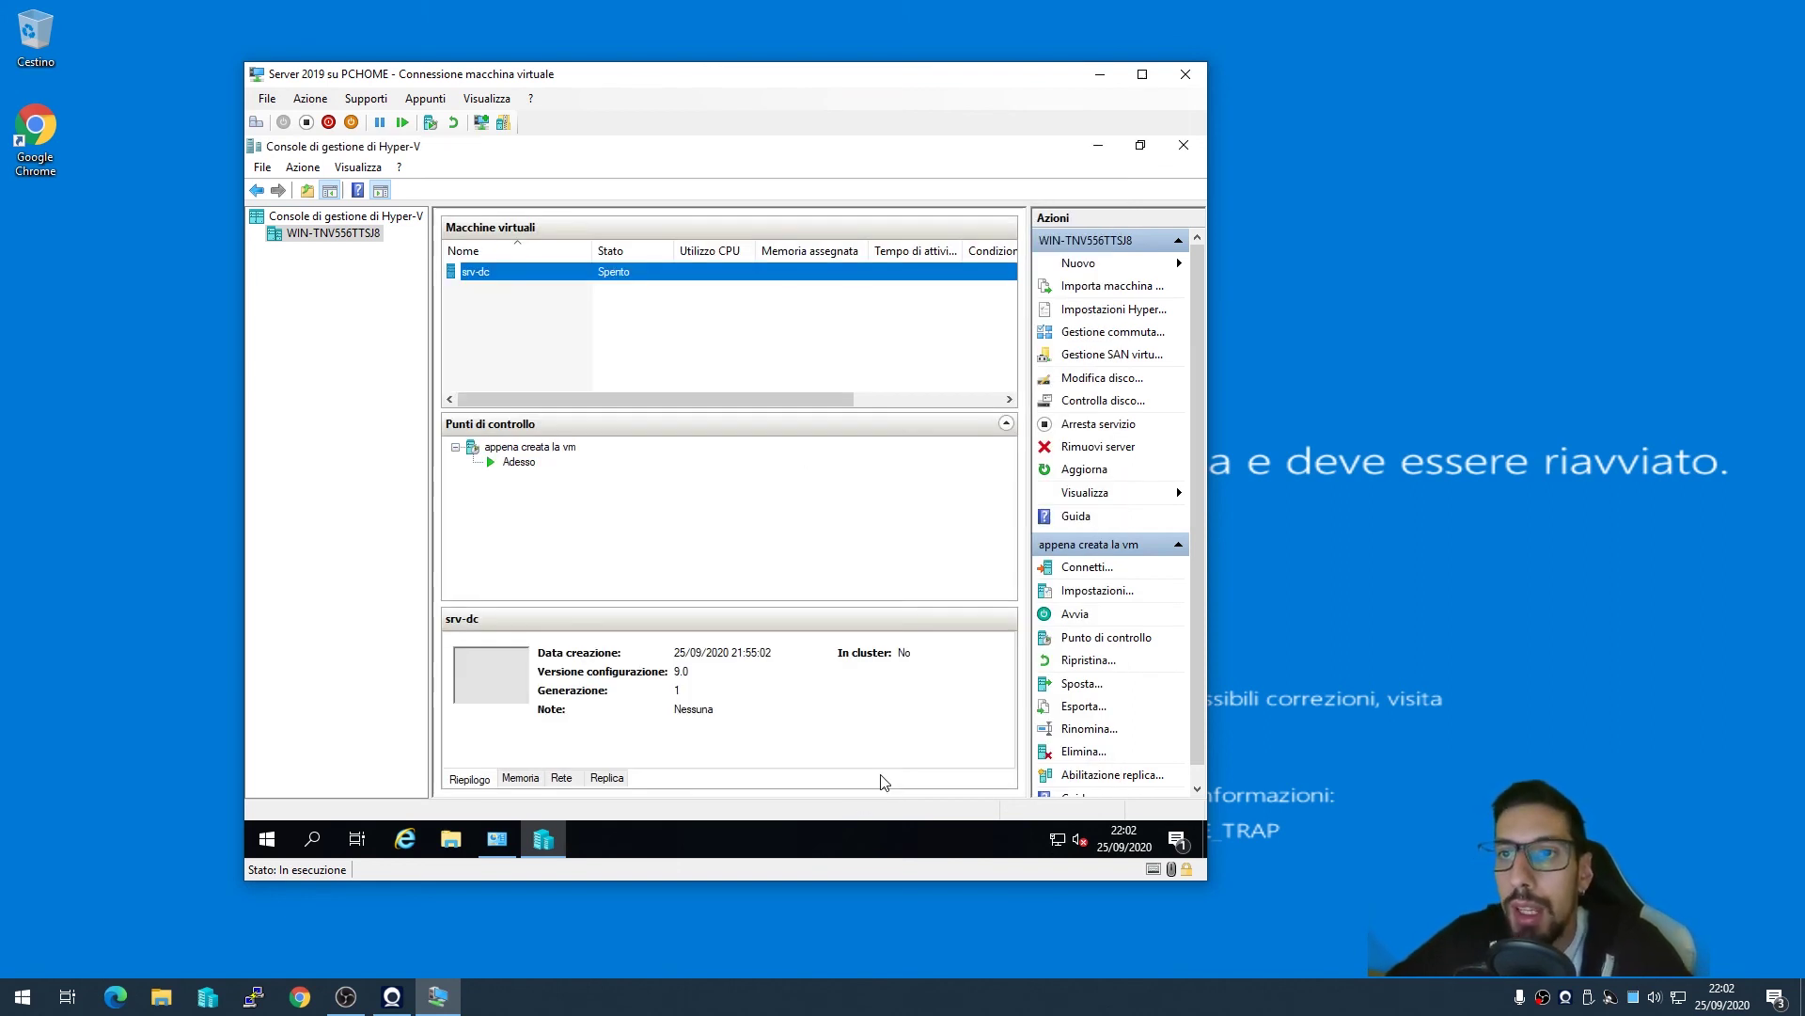
Step: Connect to the virtual machine srv-dc and start it from its connection window
left_click(643, 374)
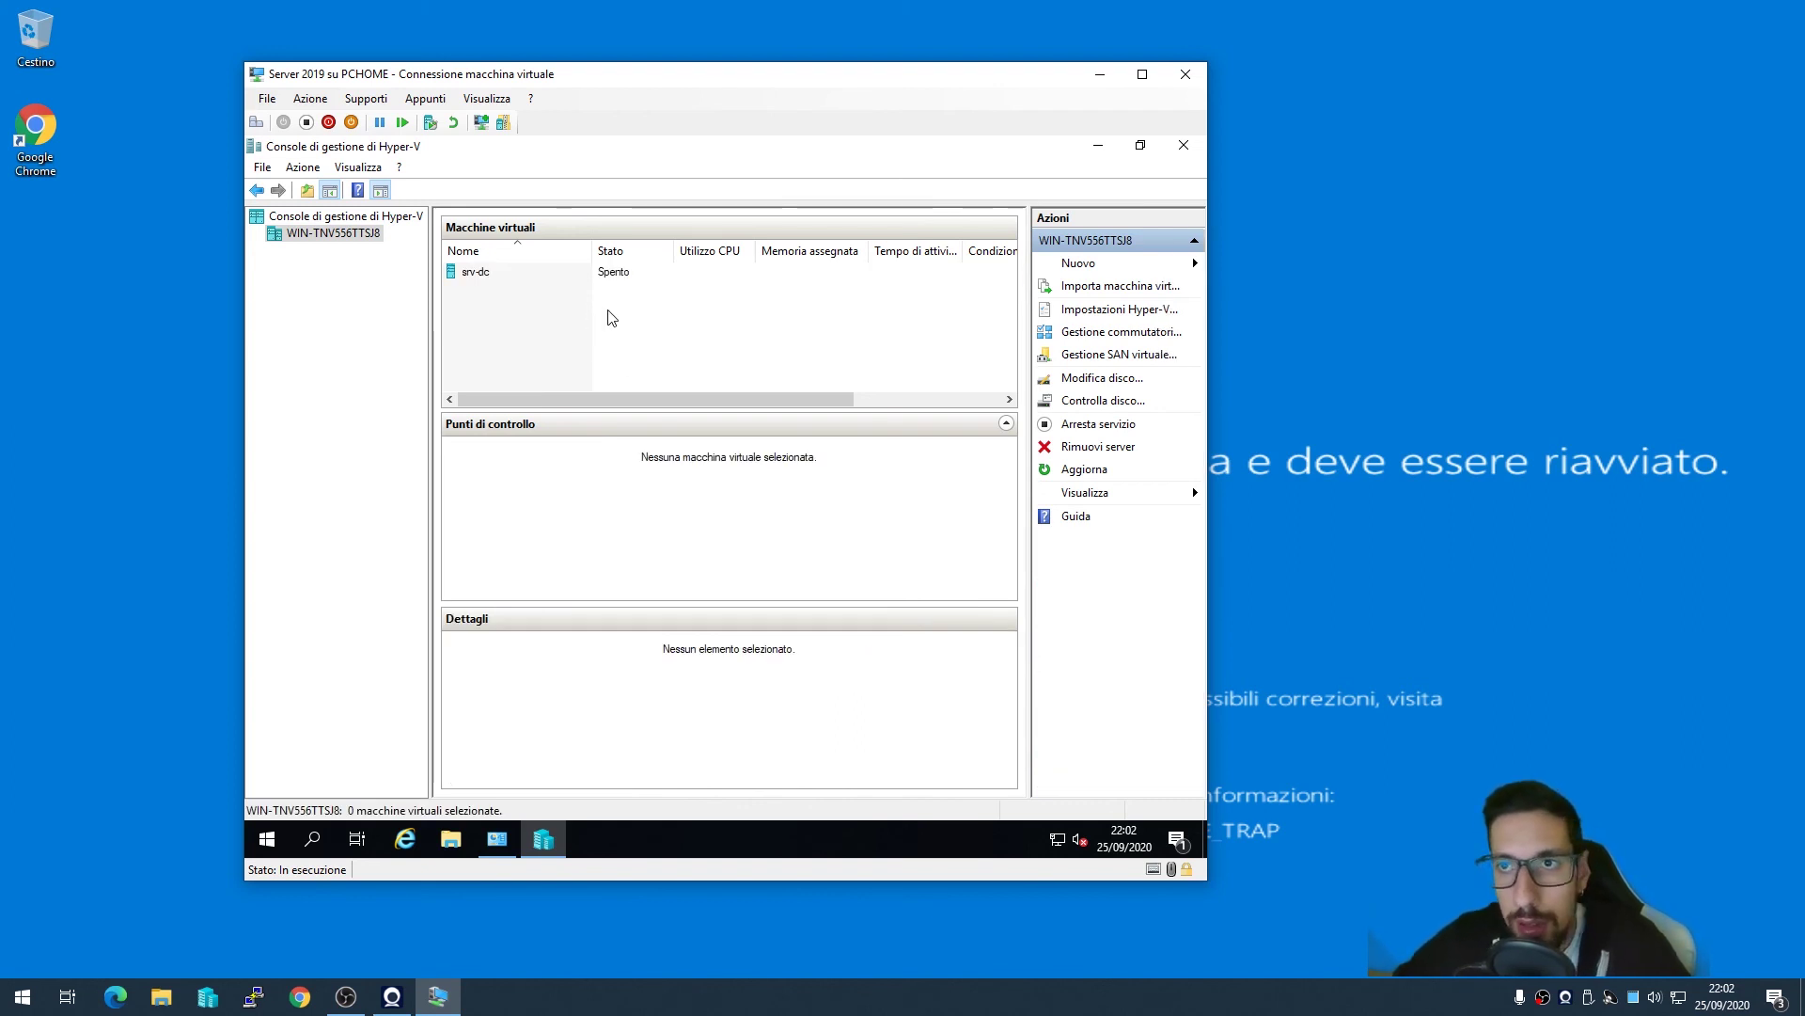
left_click(622, 274)
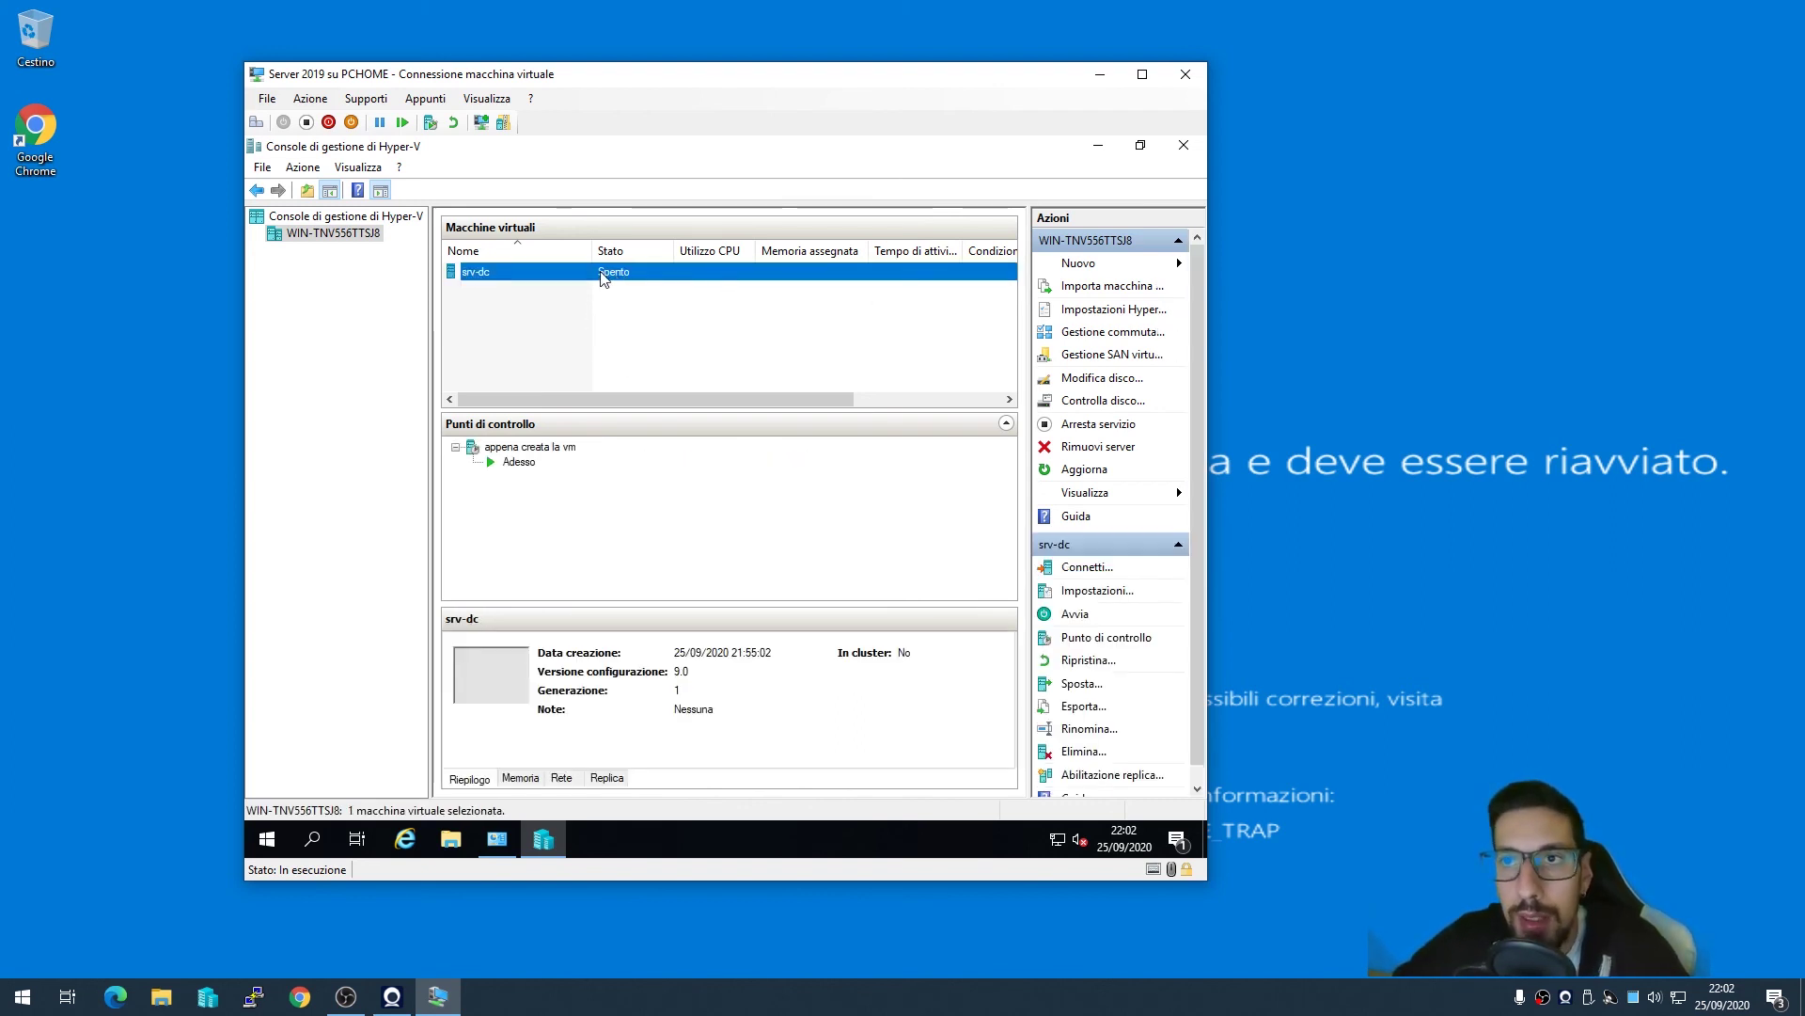
right_click(603, 277)
left_click(696, 285)
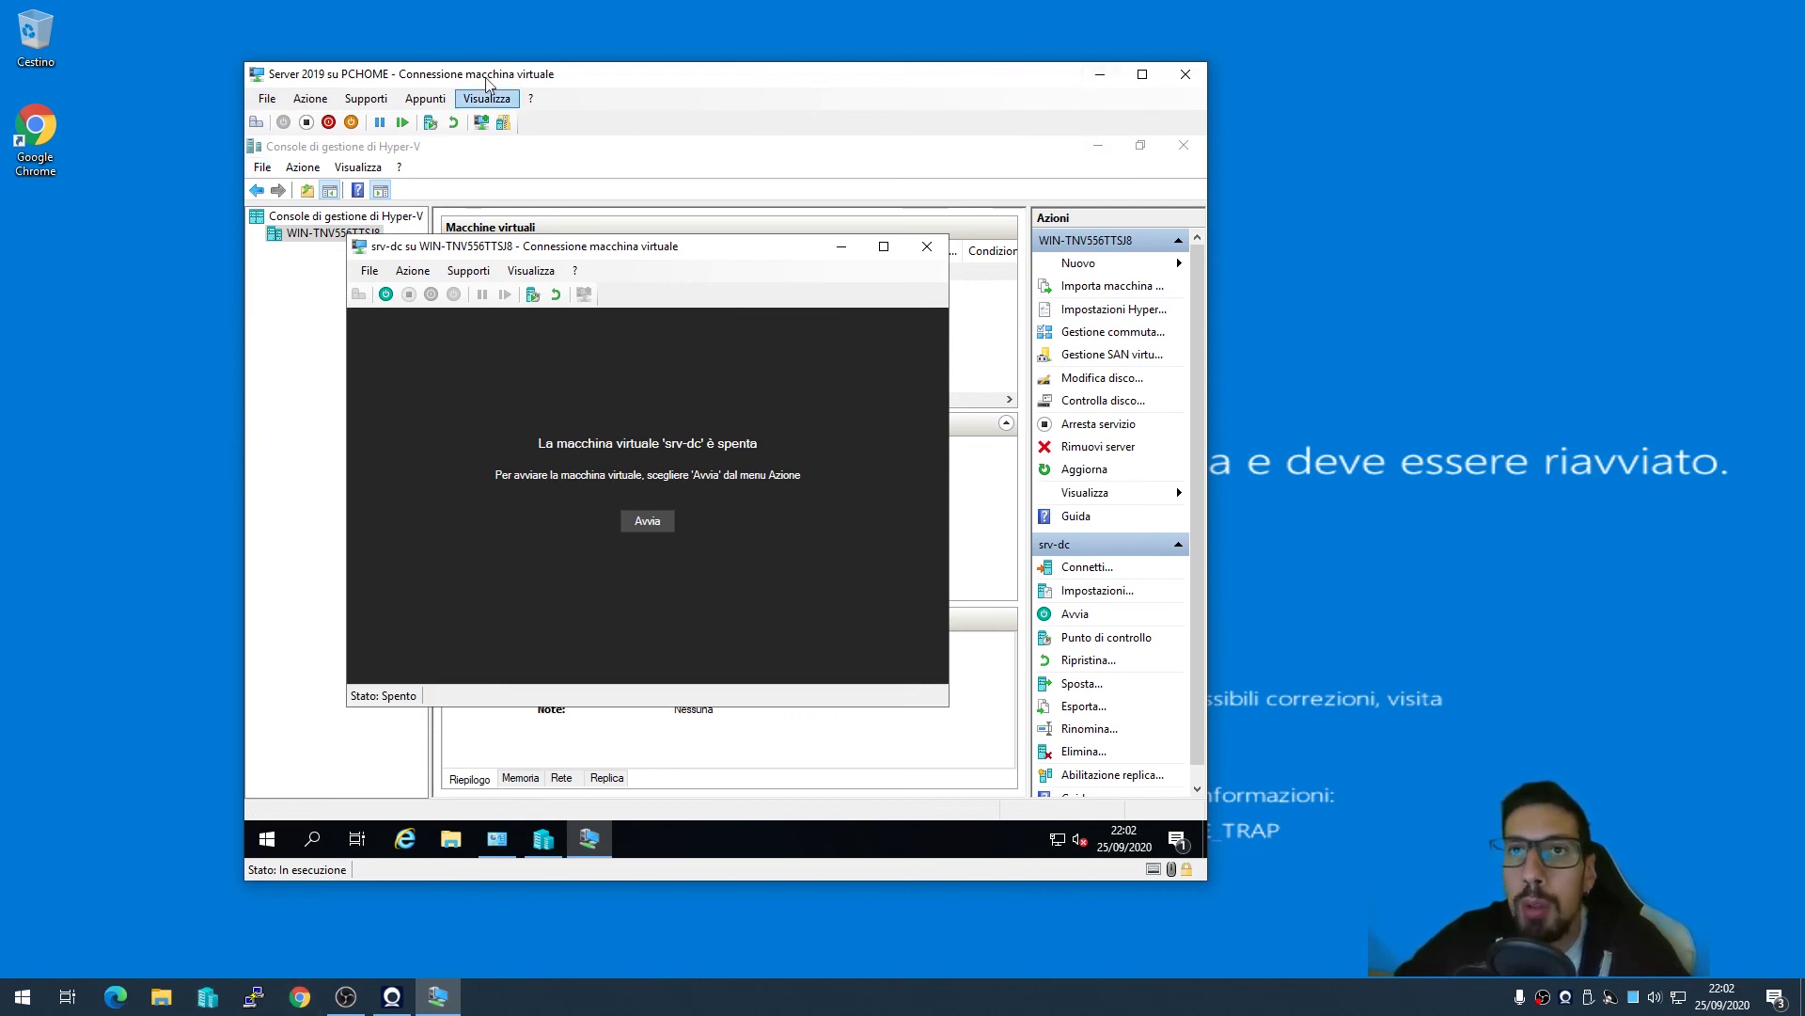
left_click_drag(486, 72, 527, 68)
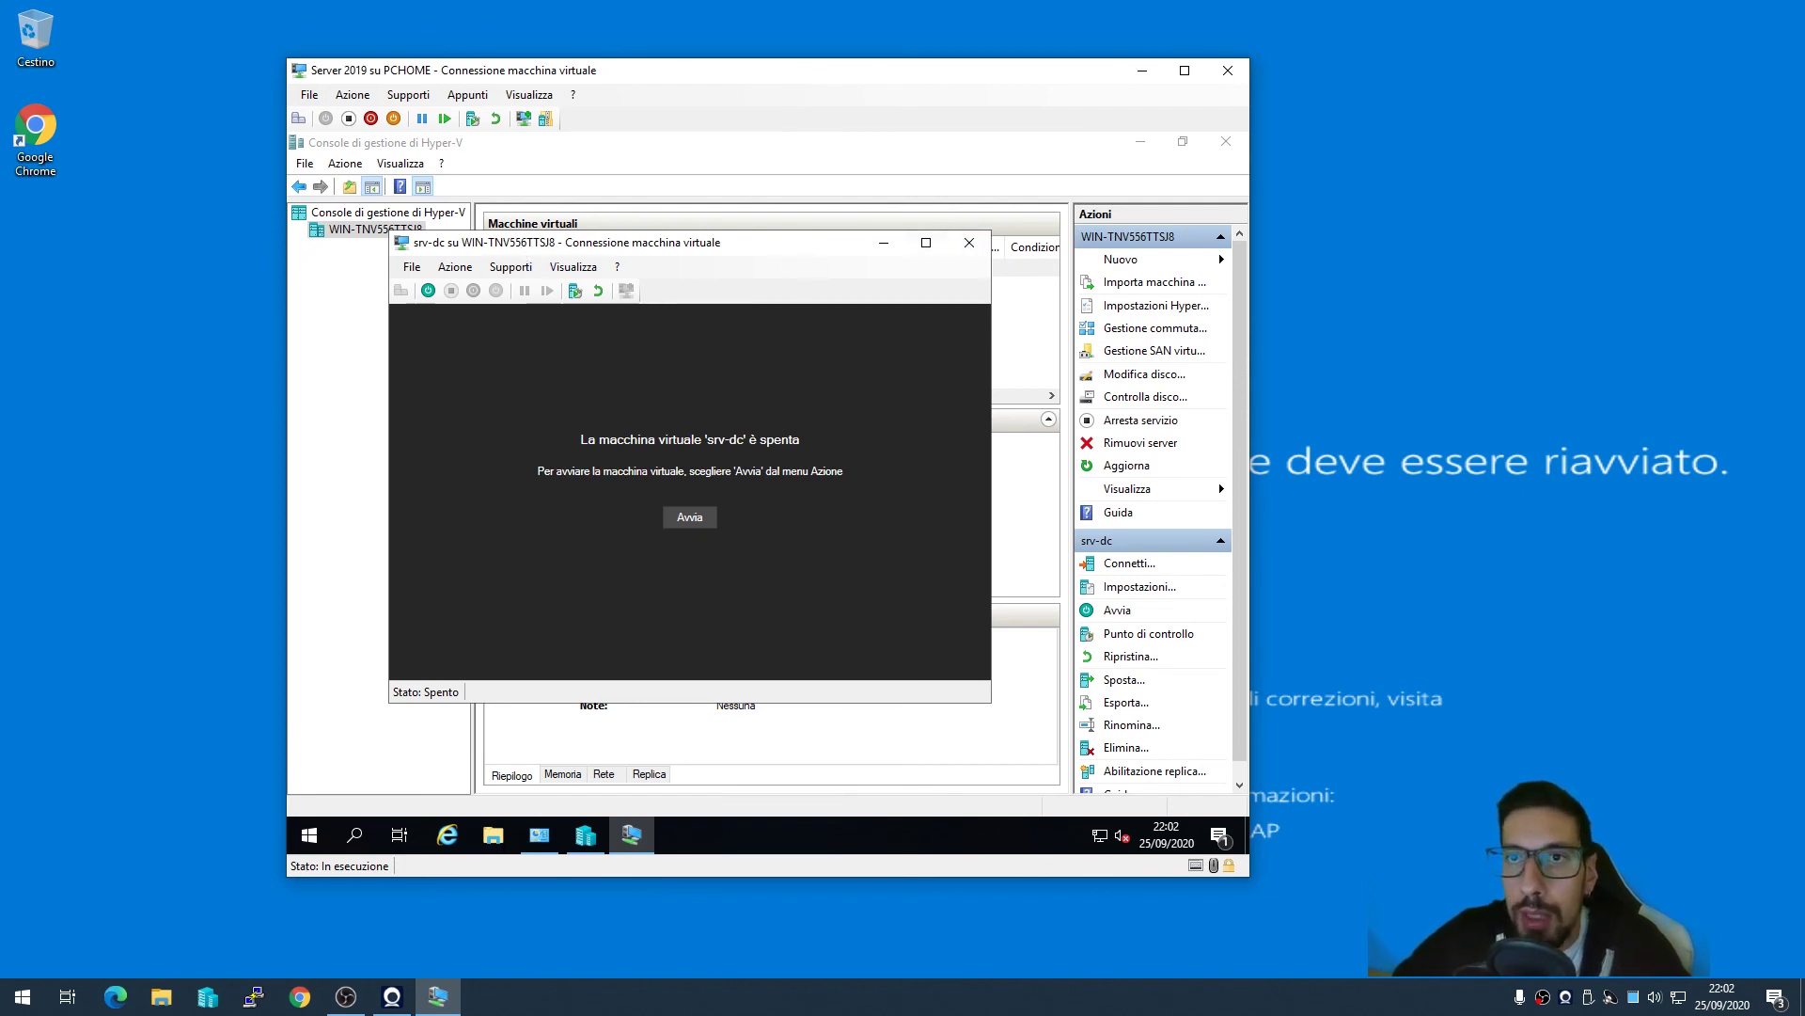
left_click(401, 276)
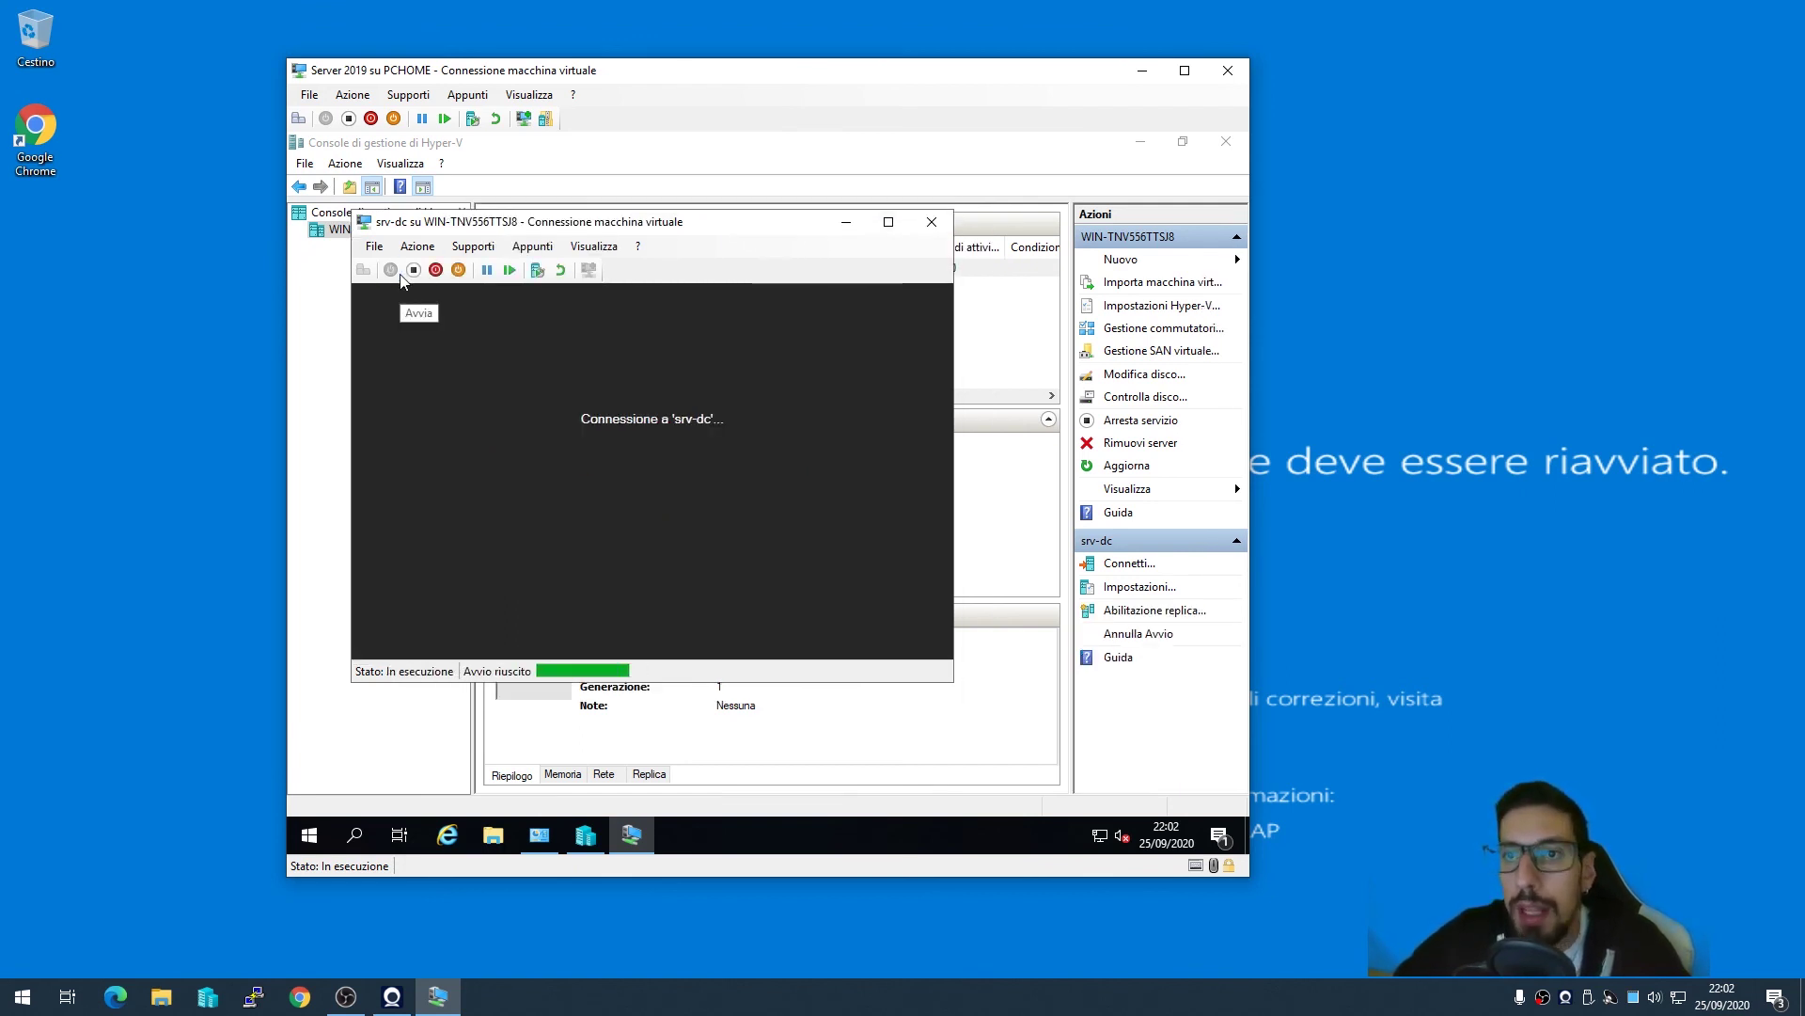
Step: Open the options for inserting a disk into the virtual DVD drive of srv-dc
left_click(437, 176)
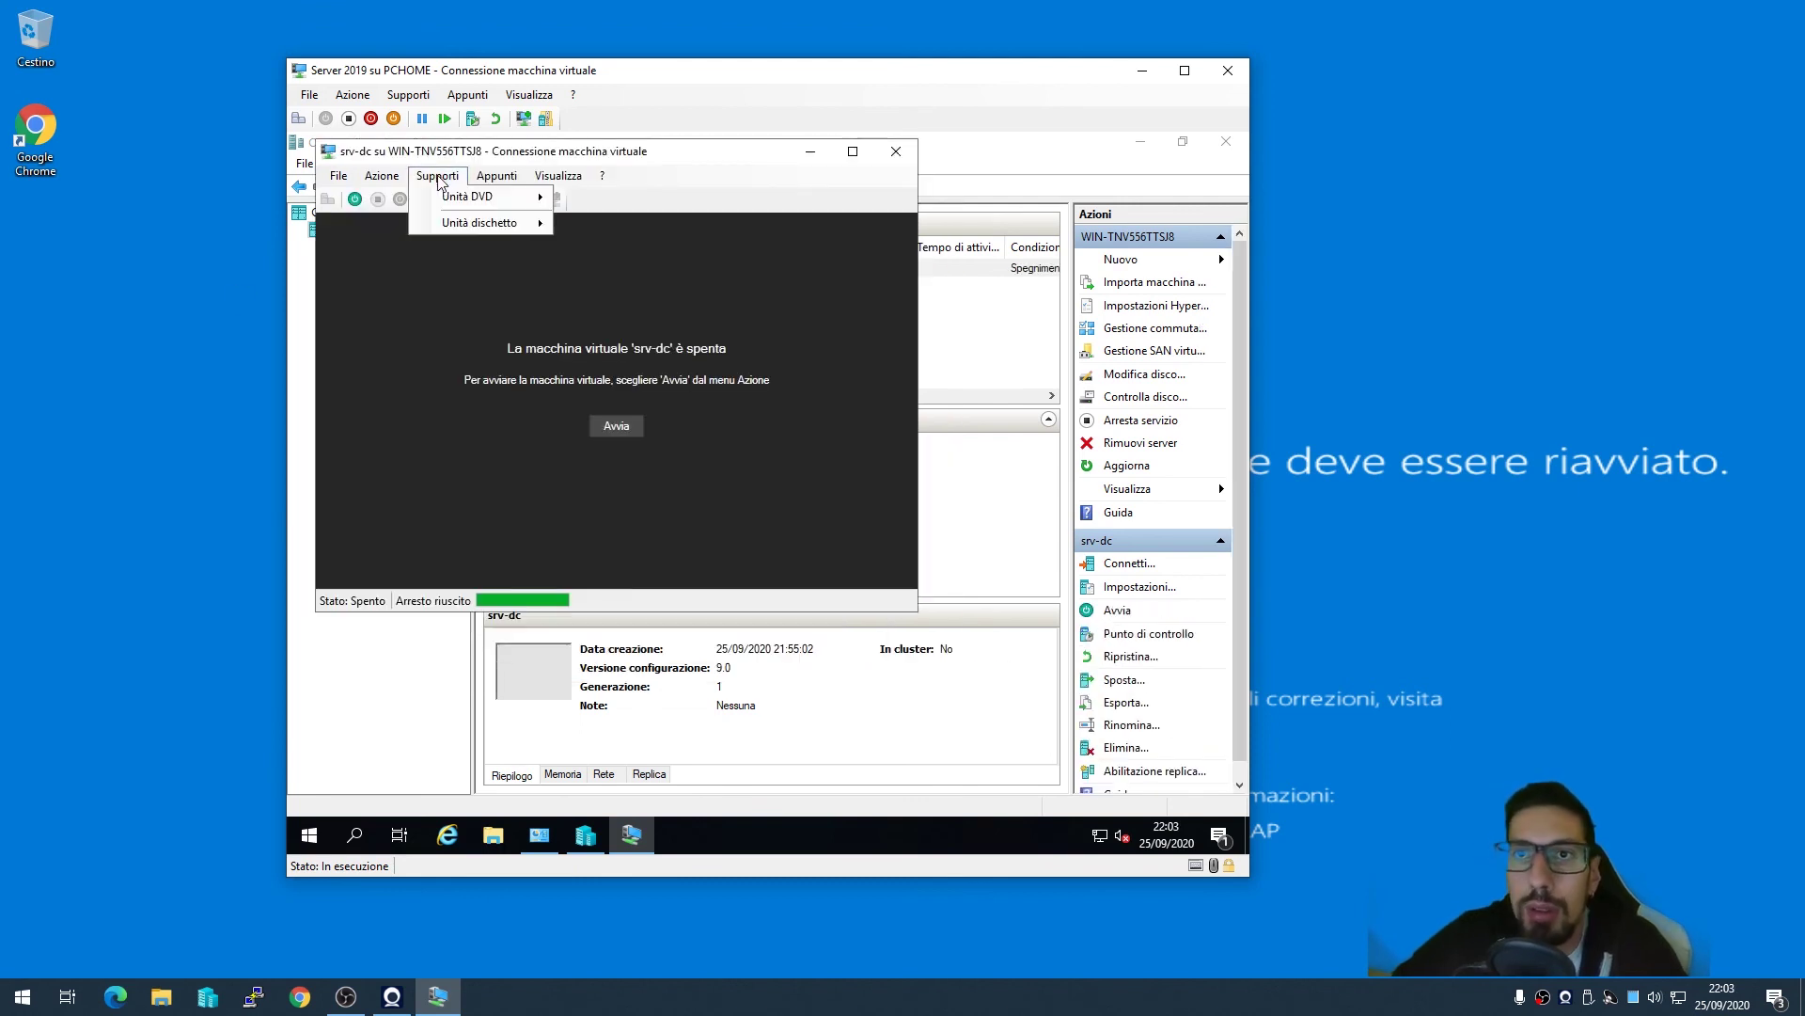
mouse_move(508, 197)
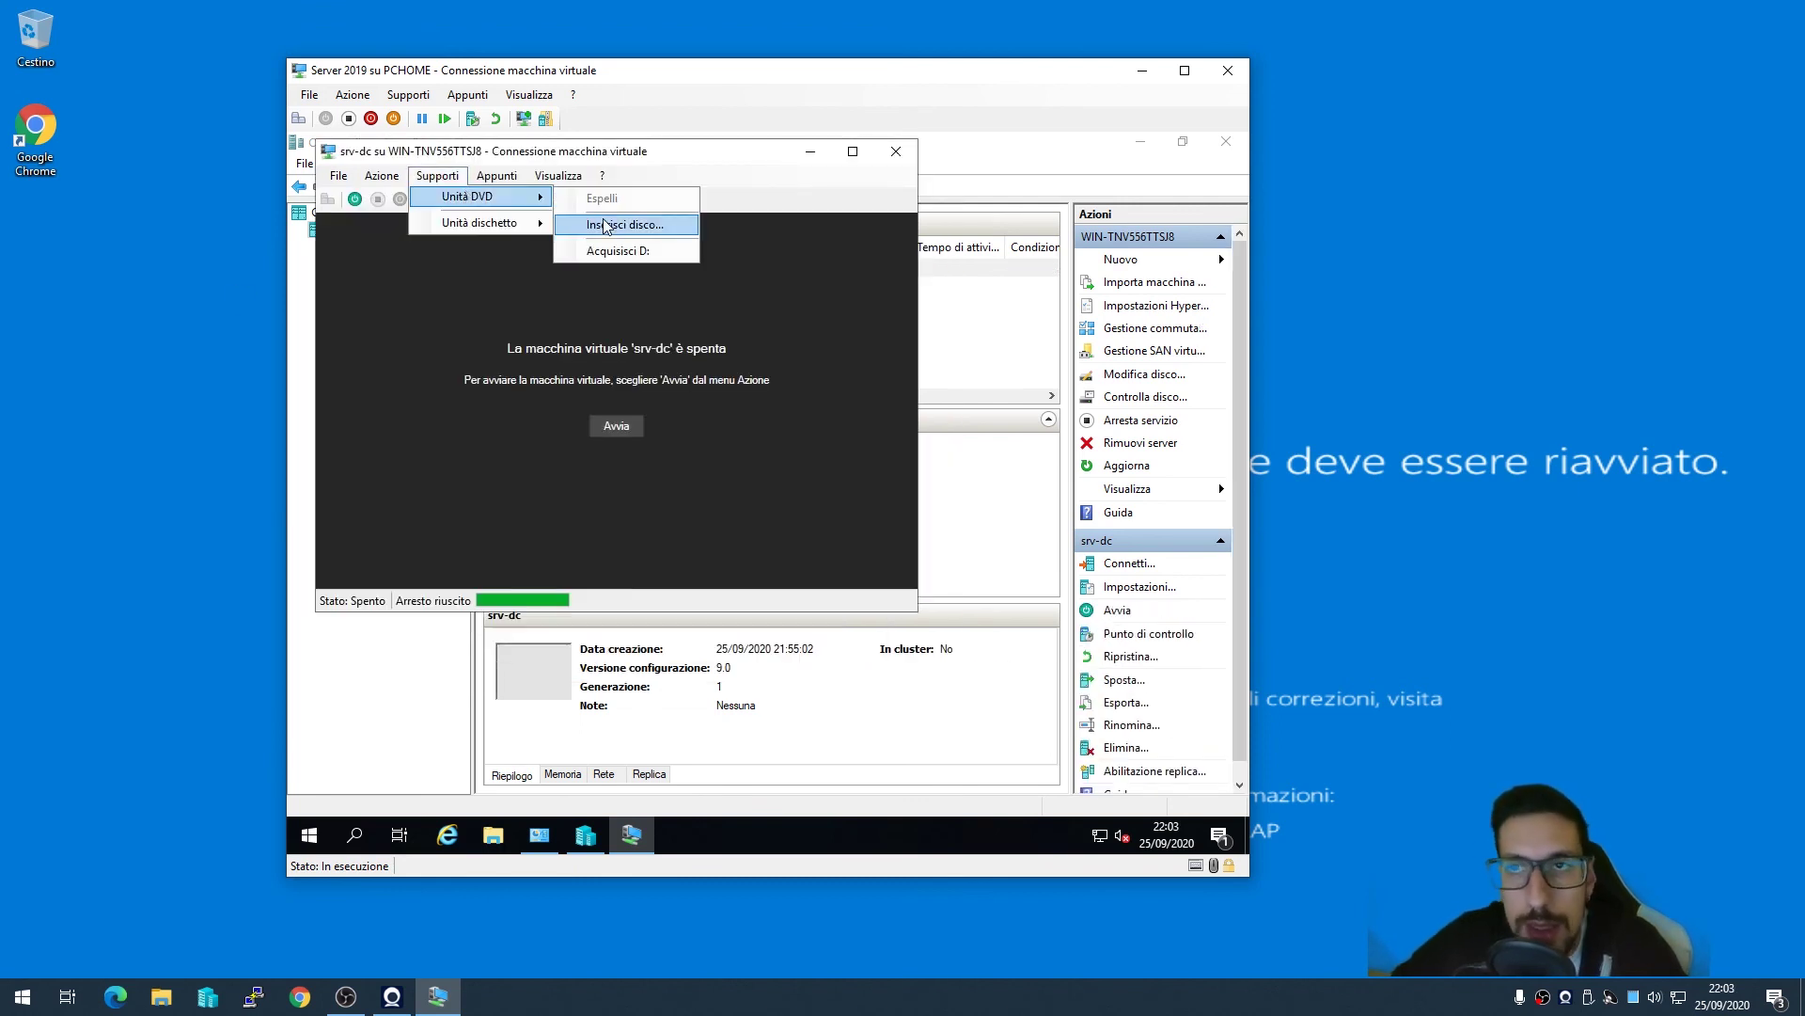